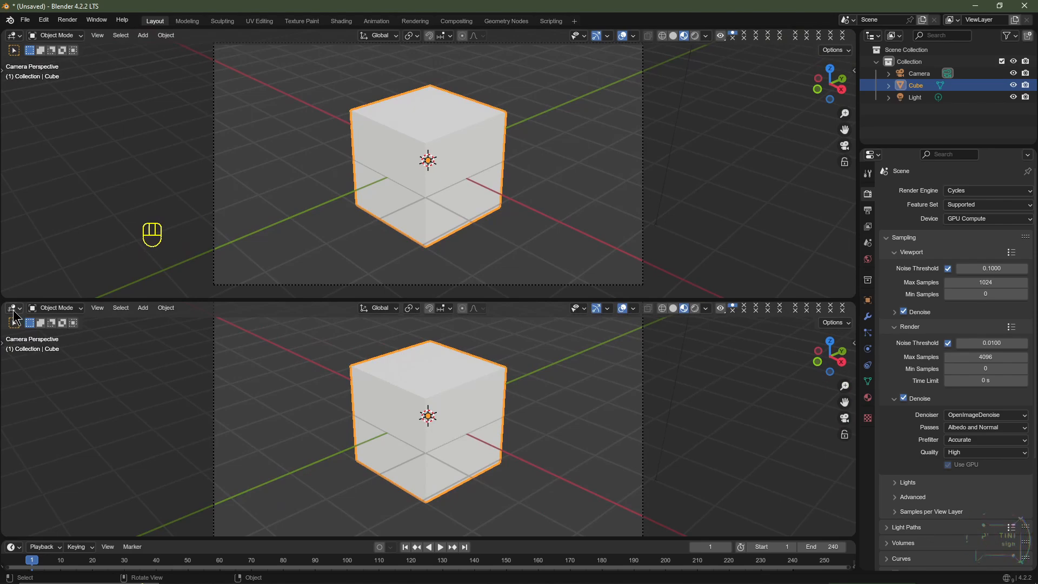
- Turn the lower 3D viewport into a Shader Editor and delete the light from the scene
click(14, 310)
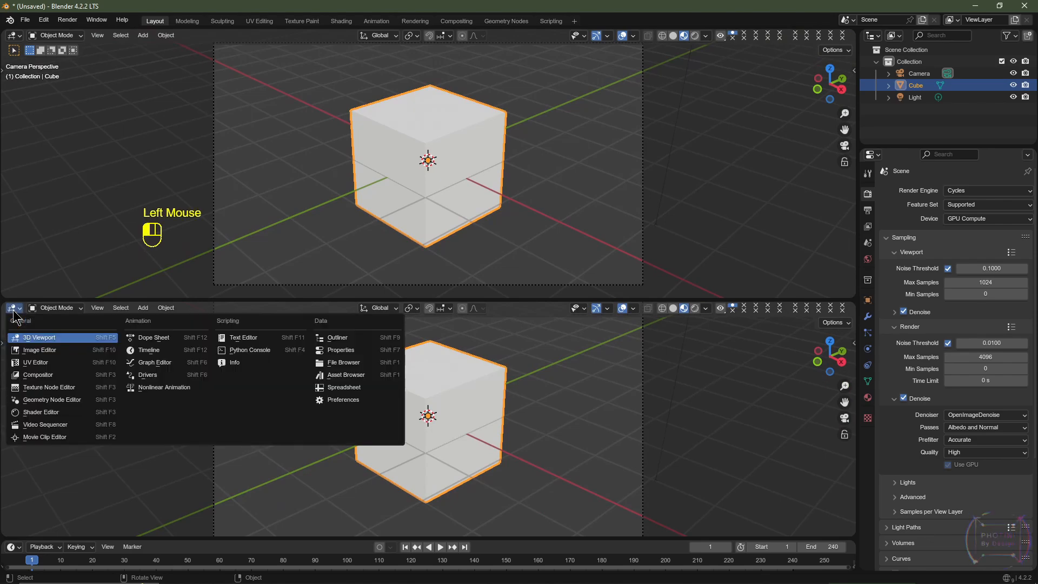
click(46, 410)
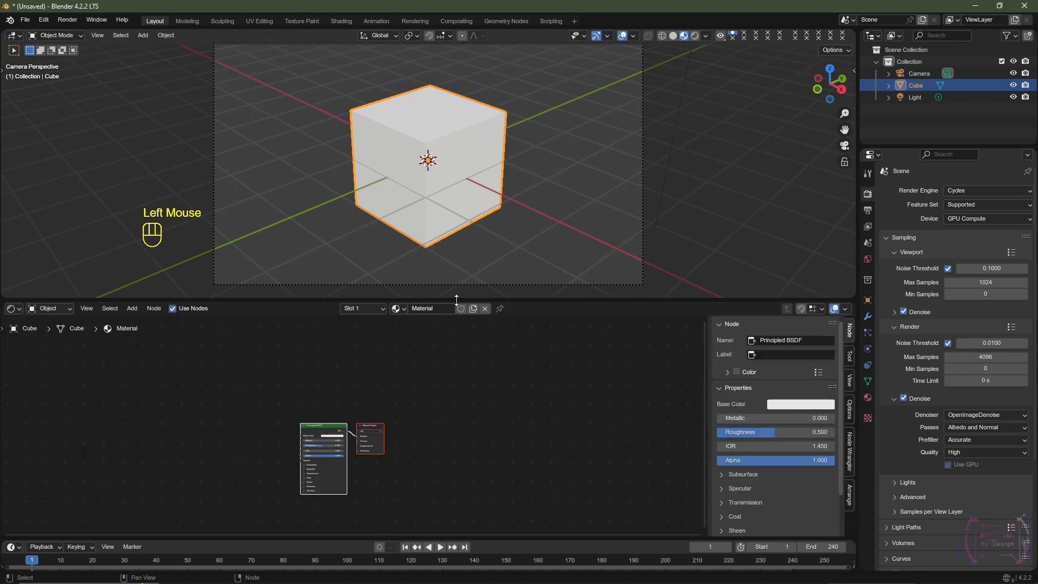
click(913, 99)
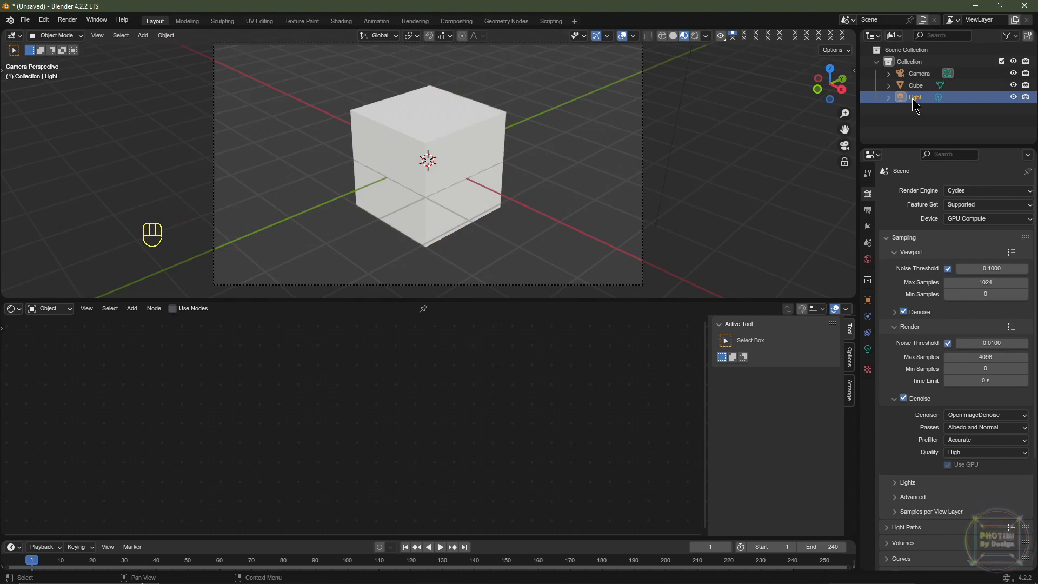
key(Delete)
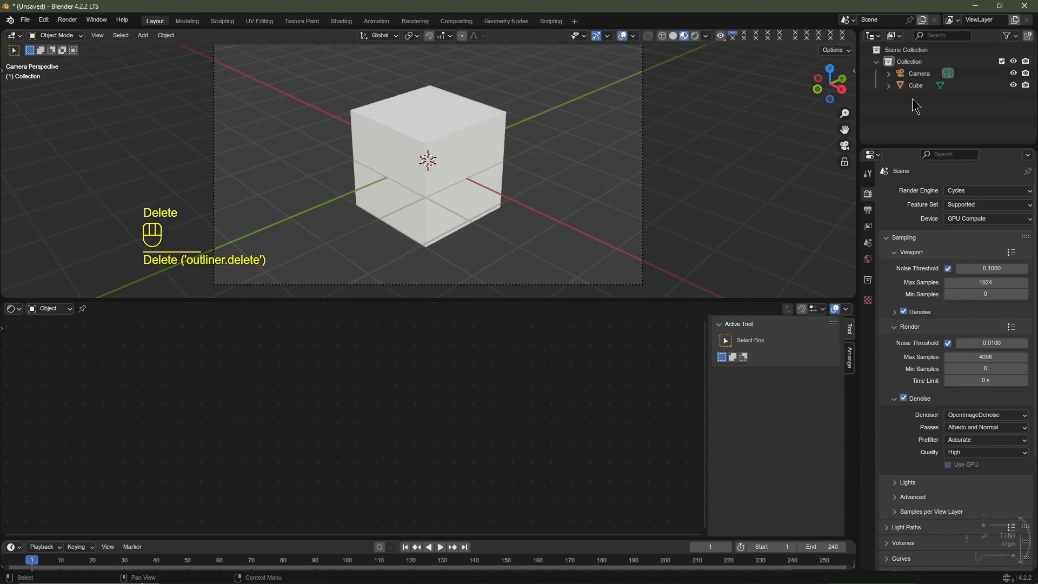
- View the scene from the front and set the cube's X, Y and Z dimensions to 8 m
key(KP_1)
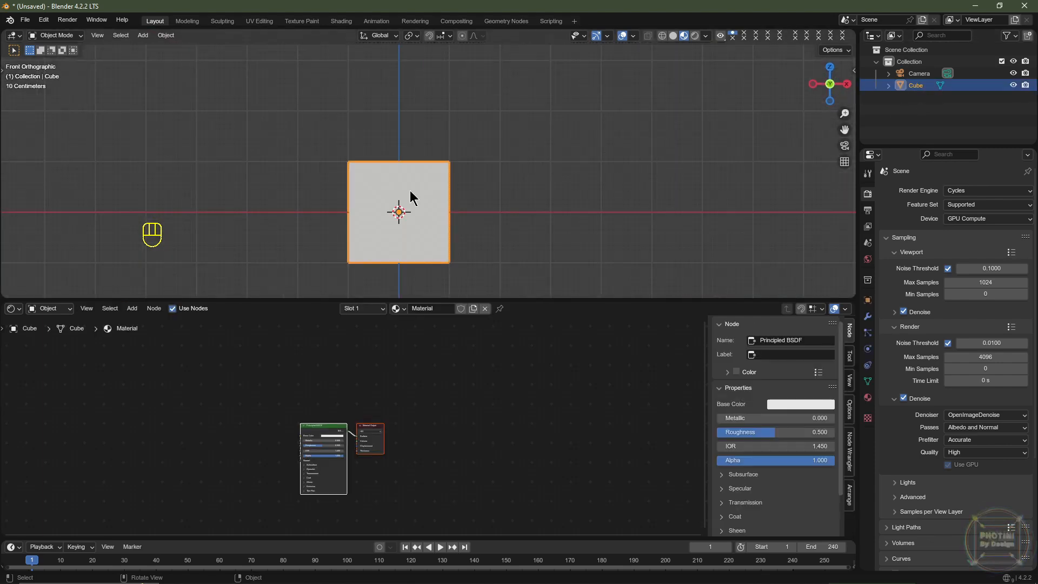
key(n)
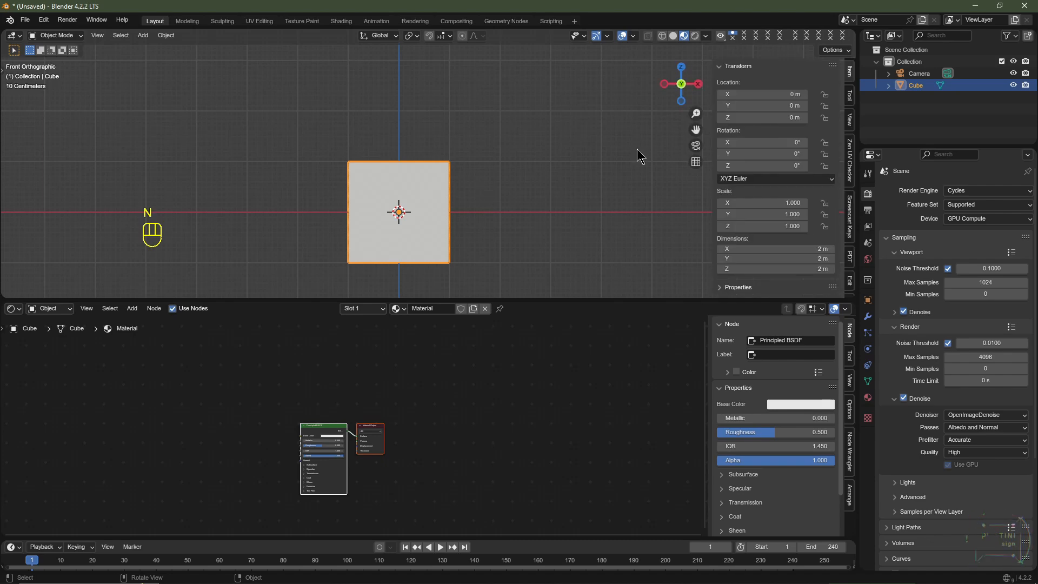
click(853, 78)
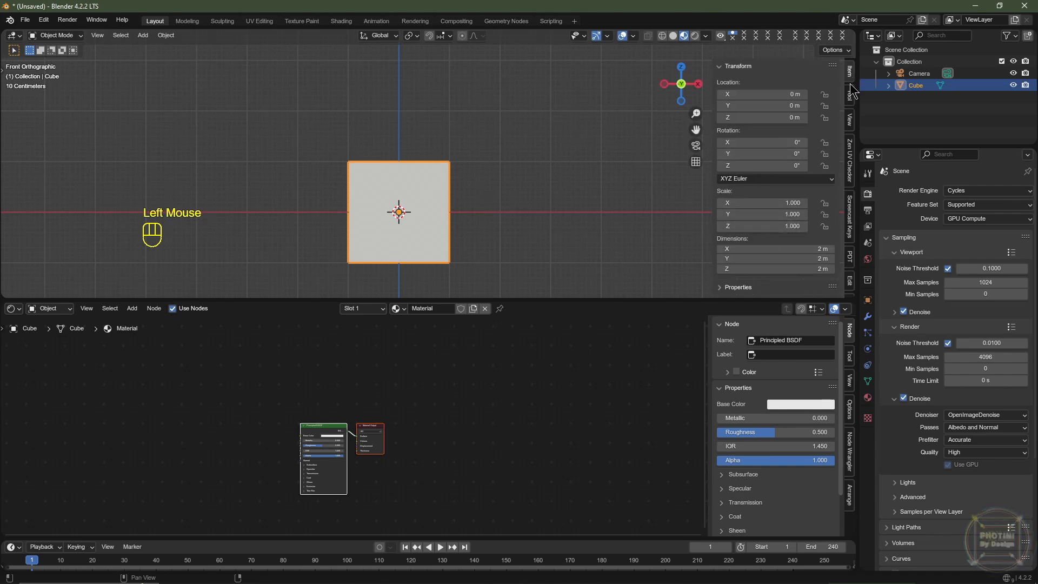
drag(784, 248, 784, 269)
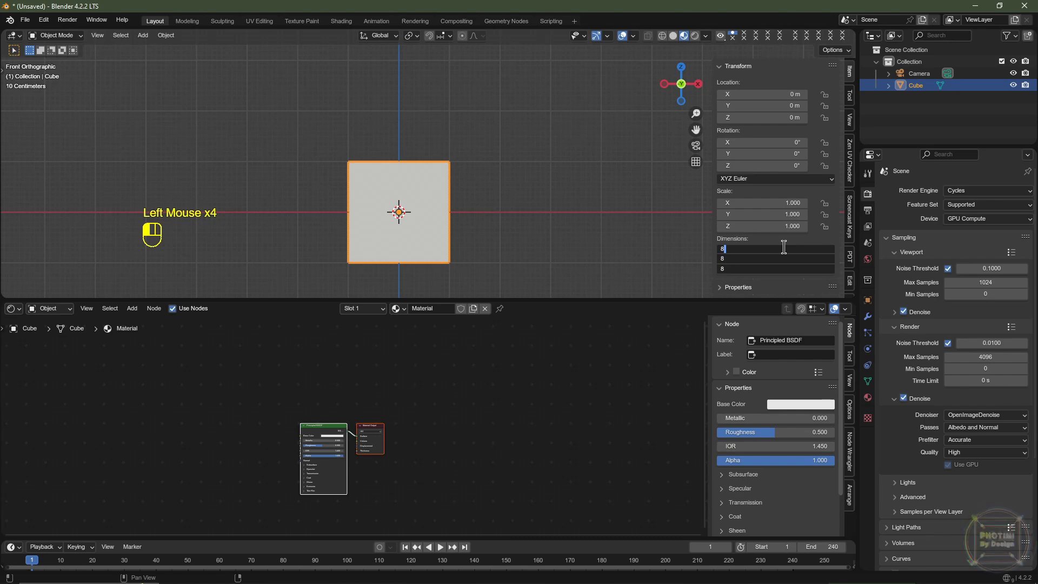
key(Return)
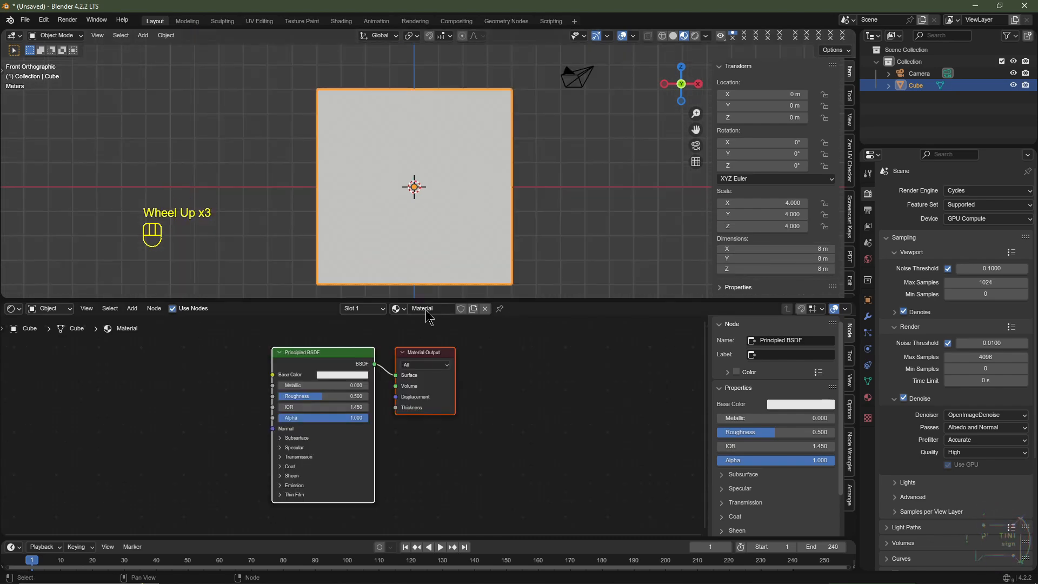
- Rename the cube's material to Tornado Shader
click(439, 308)
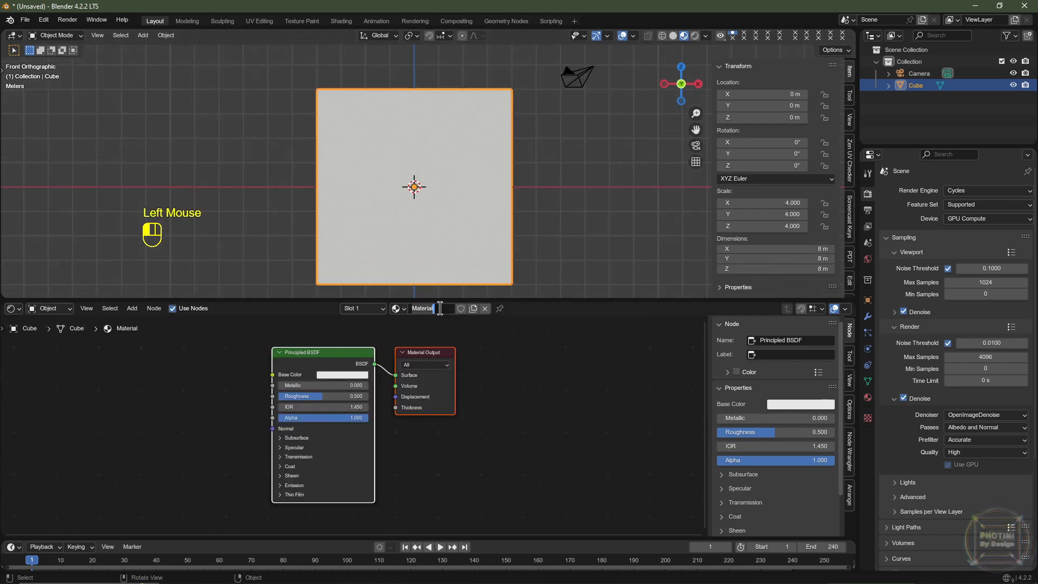
text(Tornado Shader)
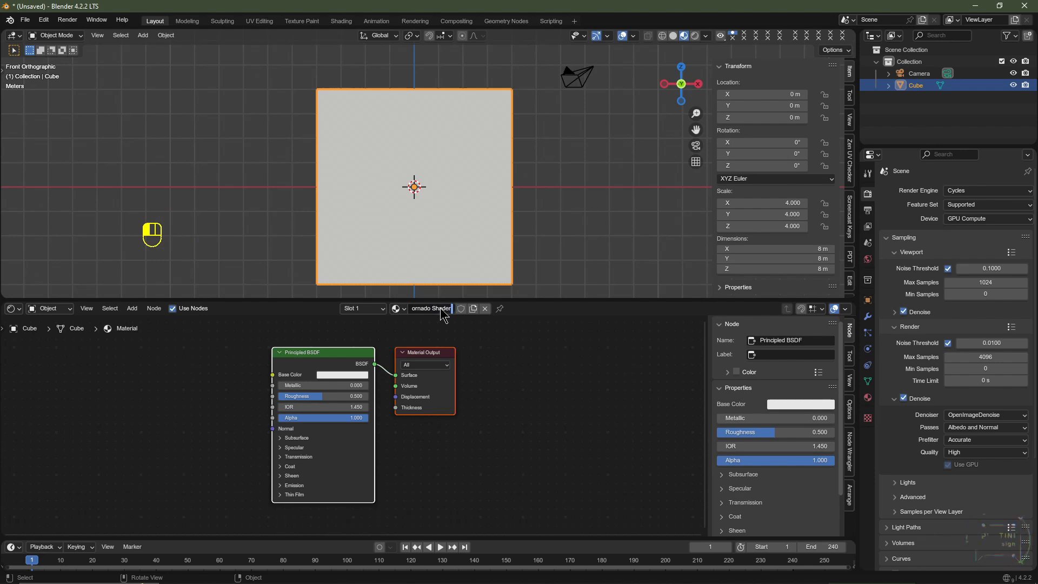
key(Return)
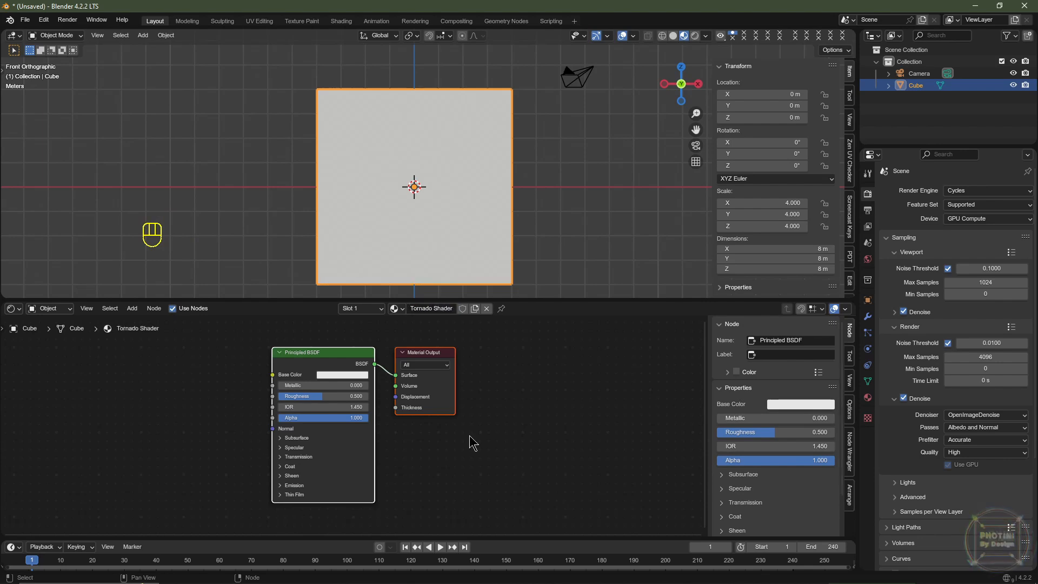
- Enlarge the node editing area and delete the Principled BSDF node from the material
key(n)
middle_drag(447, 445, 553, 427)
scroll(528, 262, up, 2)
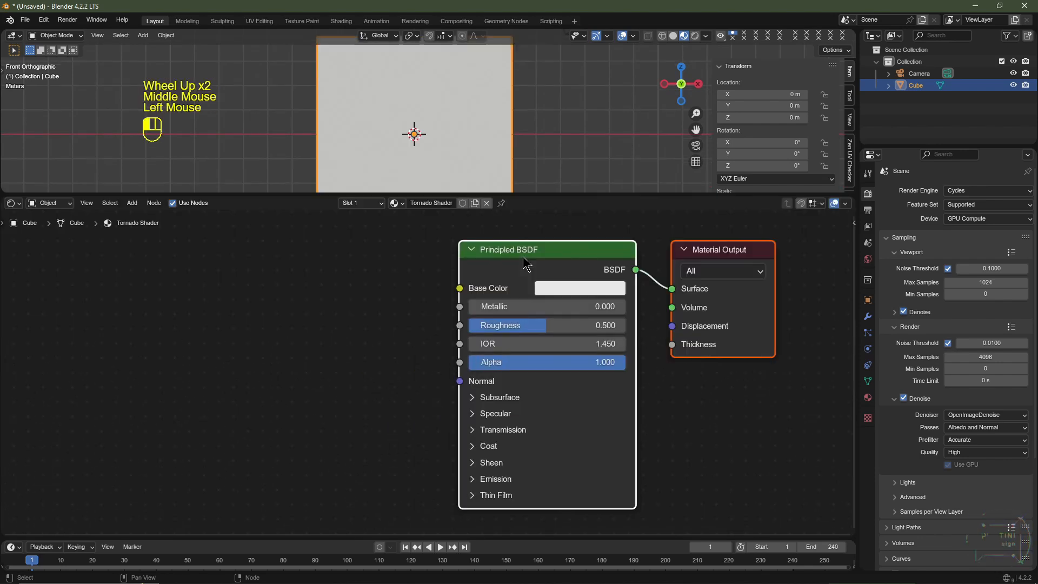
click(523, 256)
key(Delete)
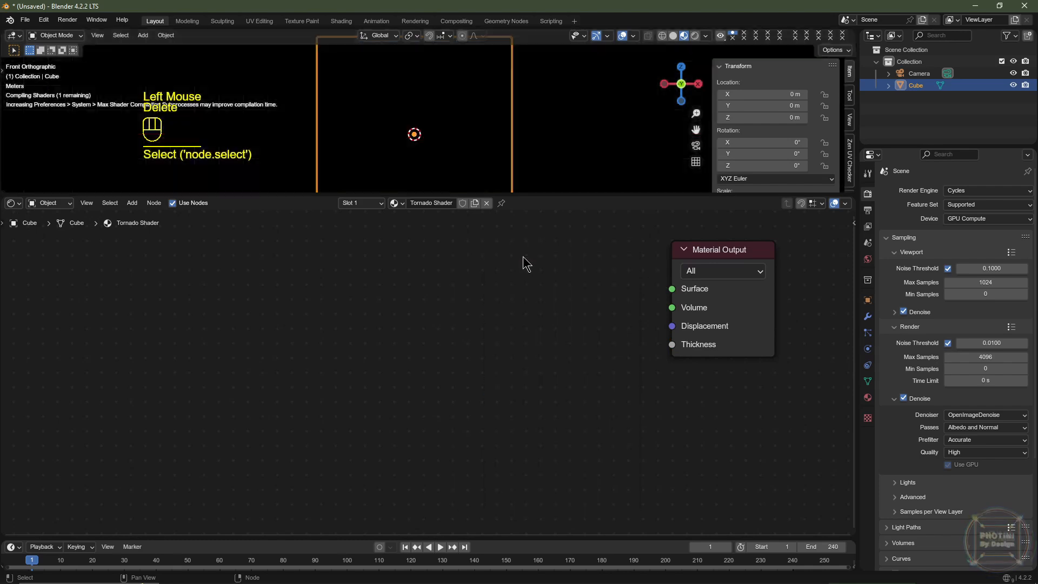
- Add a Principled Volume shader and link its Volume output to the Material Output's Volume input
key(shift+a)
mouse_move(427, 375)
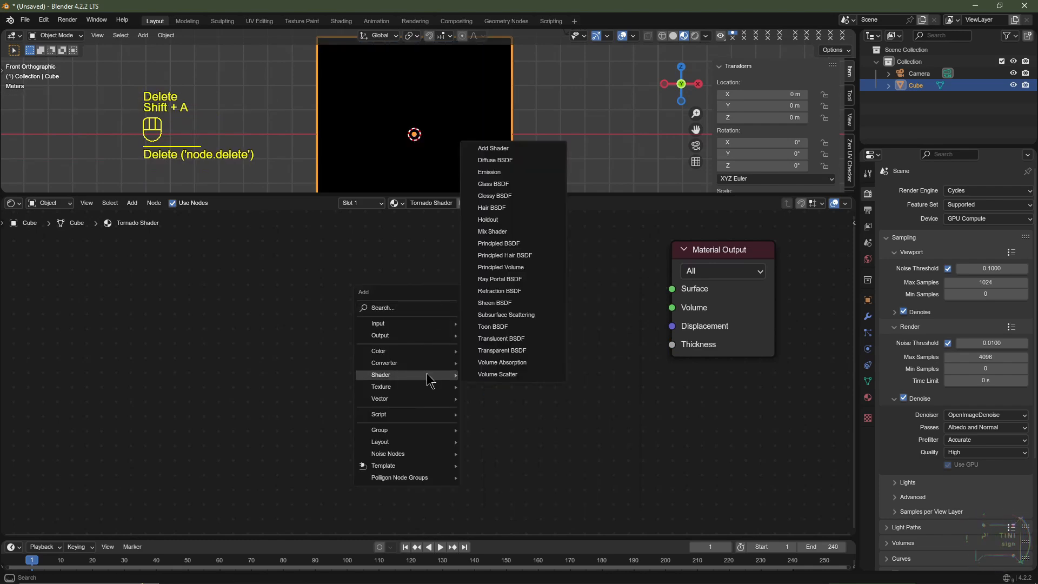
click(516, 268)
drag(600, 274, 670, 309)
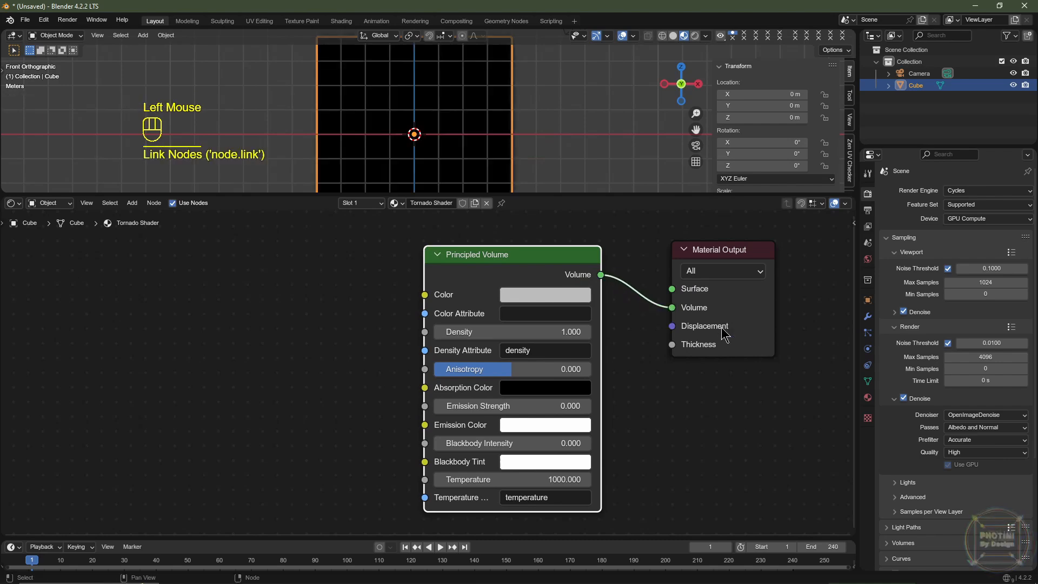
- Switch the render engine to EEVEE and check the cube's volume from another angle
click(963, 192)
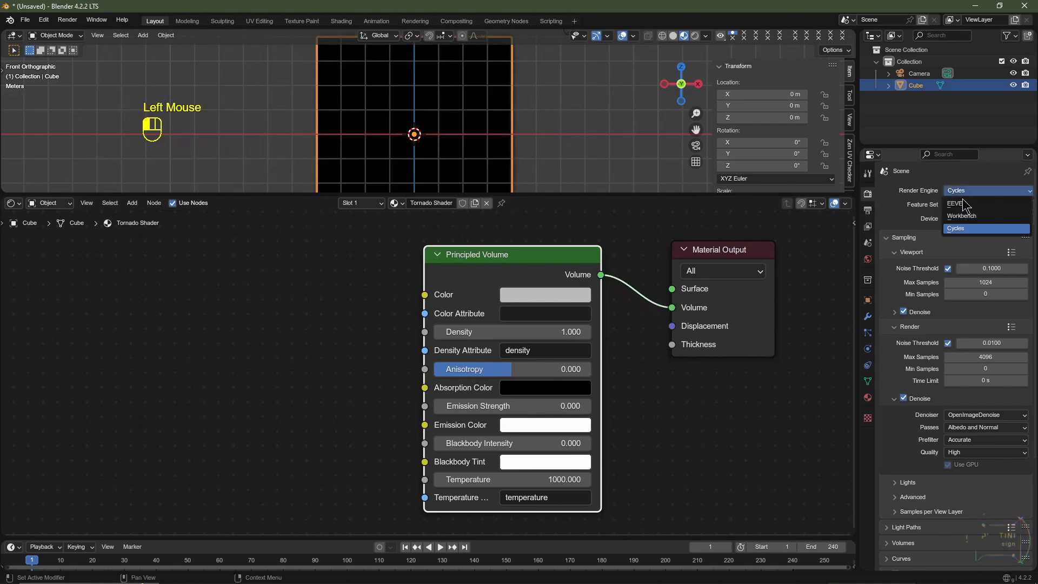
click(955, 204)
key(KP_1)
middle_drag(535, 103, 472, 128)
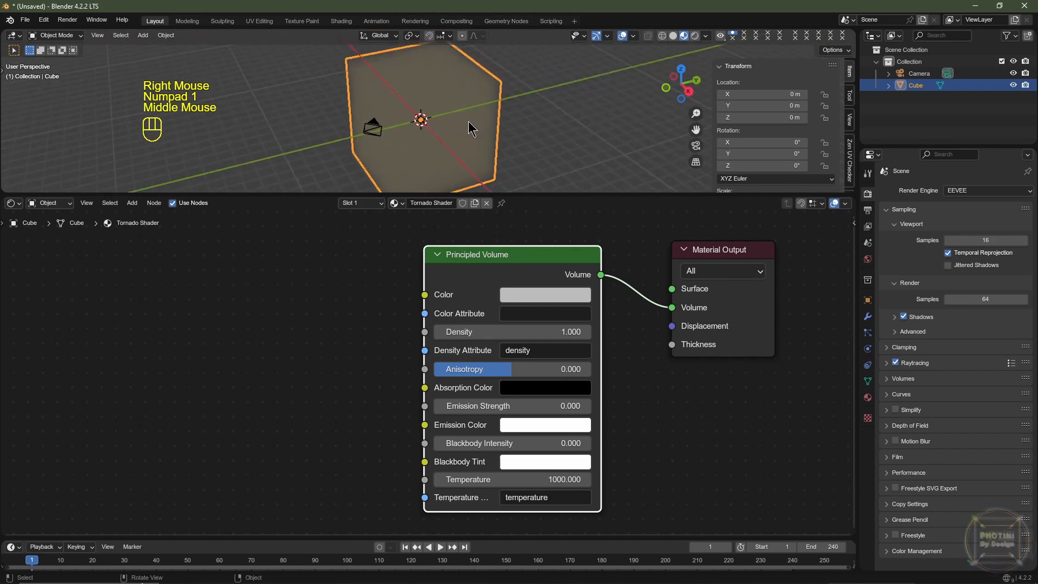
scroll(437, 124, up, 1)
scroll(438, 124, up, 1)
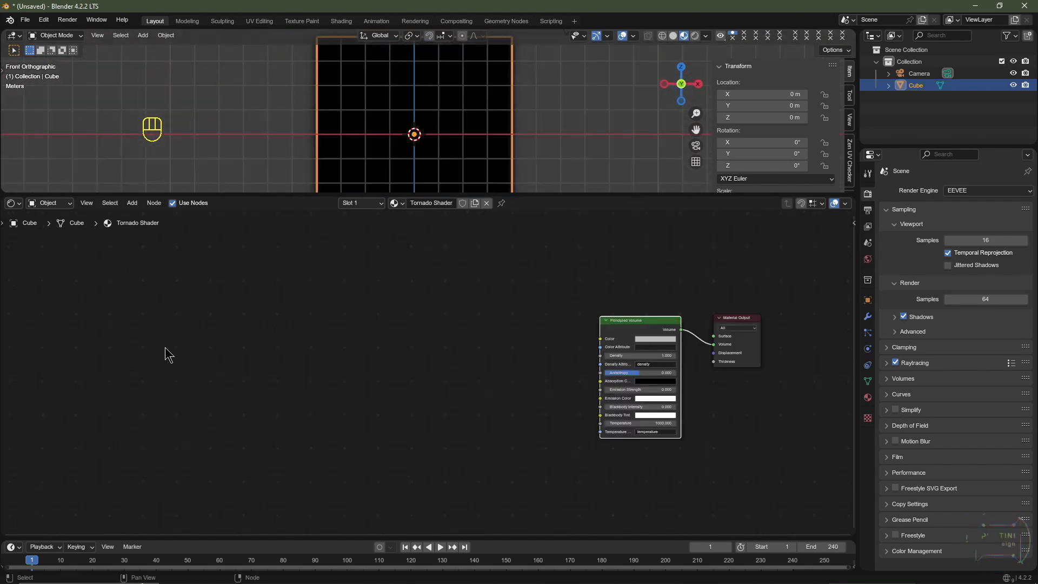
- Add a Texture Coordinate node well before the Principled Volume node
key(shift+a)
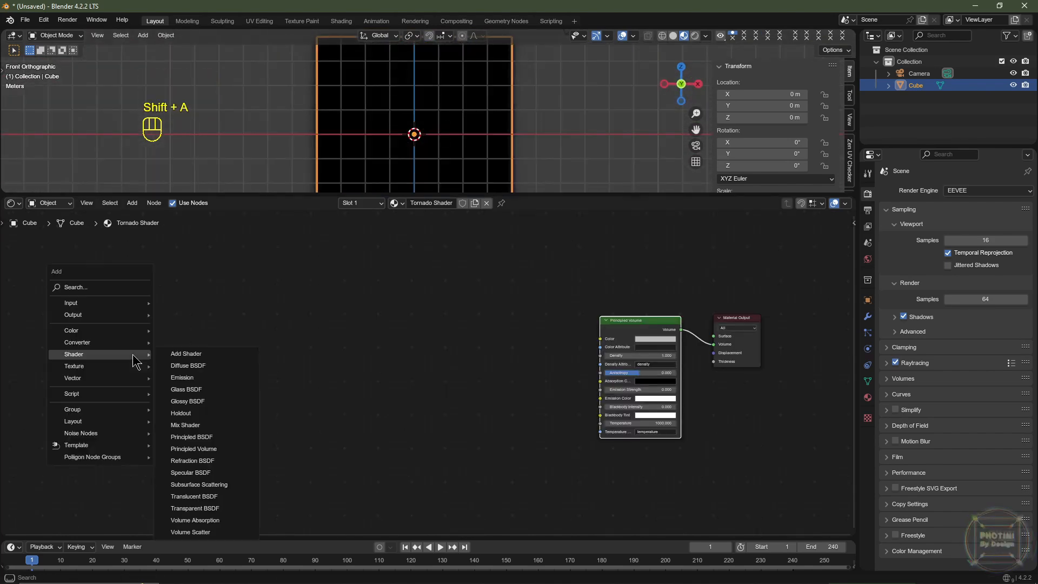
mouse_move(100, 307)
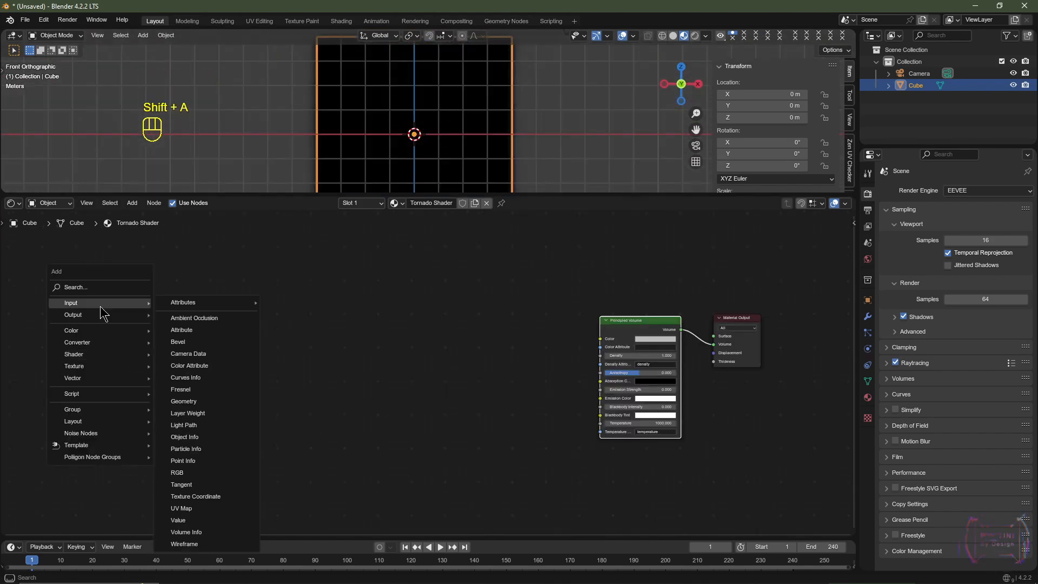
click(210, 496)
scroll(172, 364, up, 2)
middle_drag(172, 363, 286, 371)
click(214, 349)
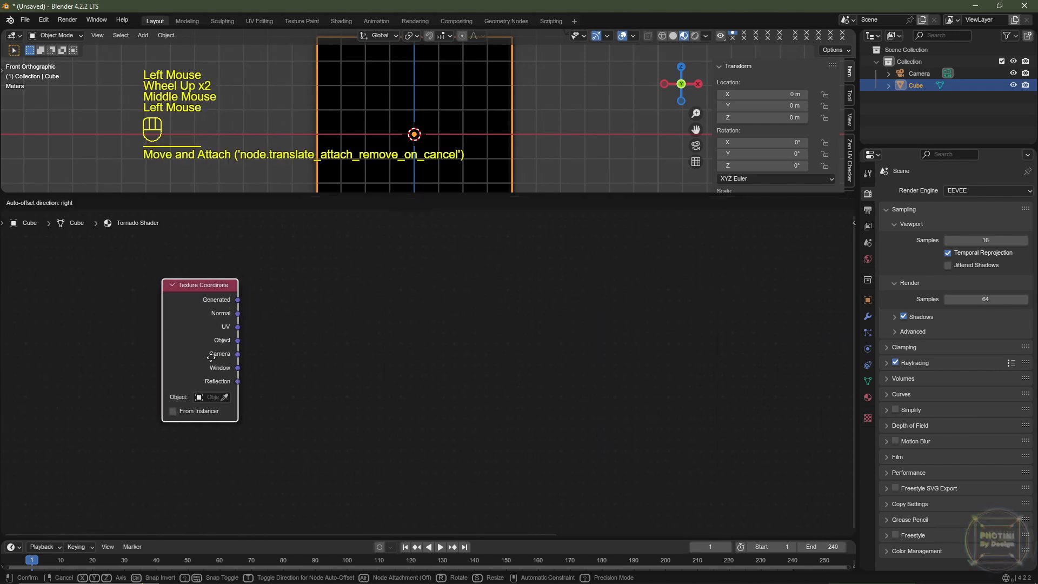
- Add a Mapping node just after the Texture Coordinate node
scroll(283, 348, down, 2)
key(shift+a)
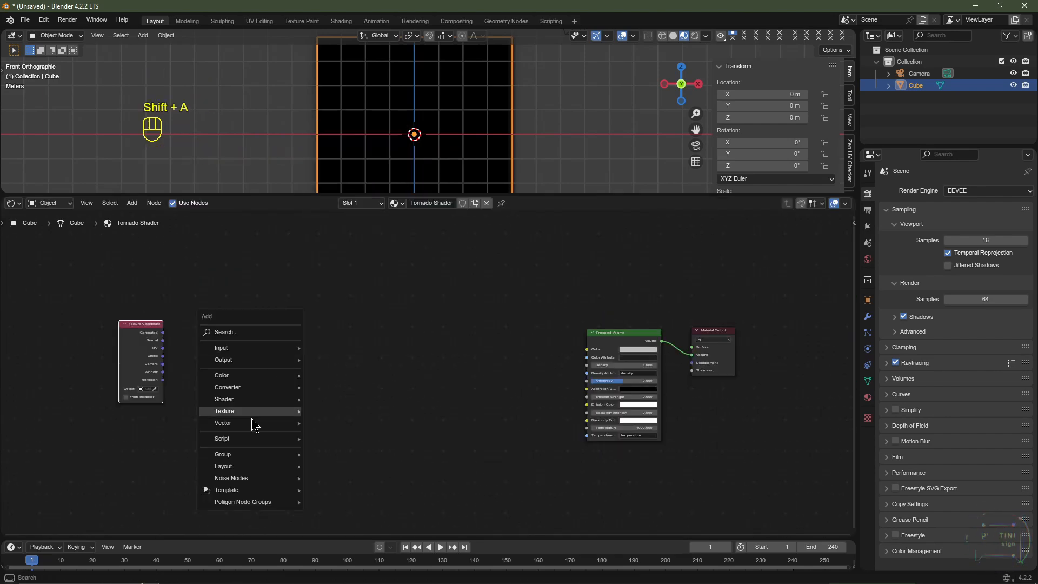
mouse_move(255, 424)
click(354, 448)
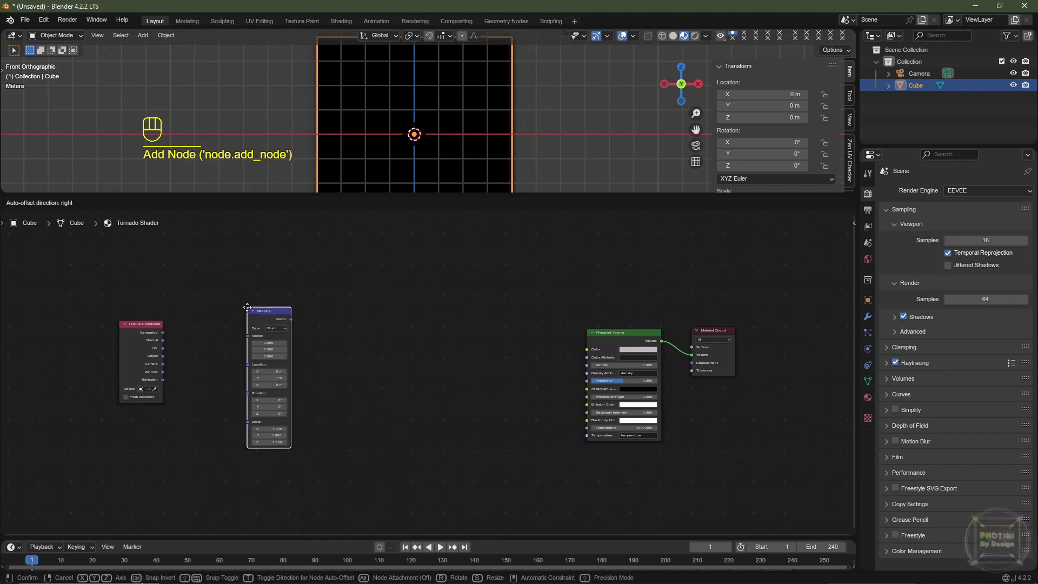
click(247, 307)
- Add a Noise Texture node after the Mapping node and set its dimensions to 4D
scroll(270, 330, up, 2)
key(shift+a)
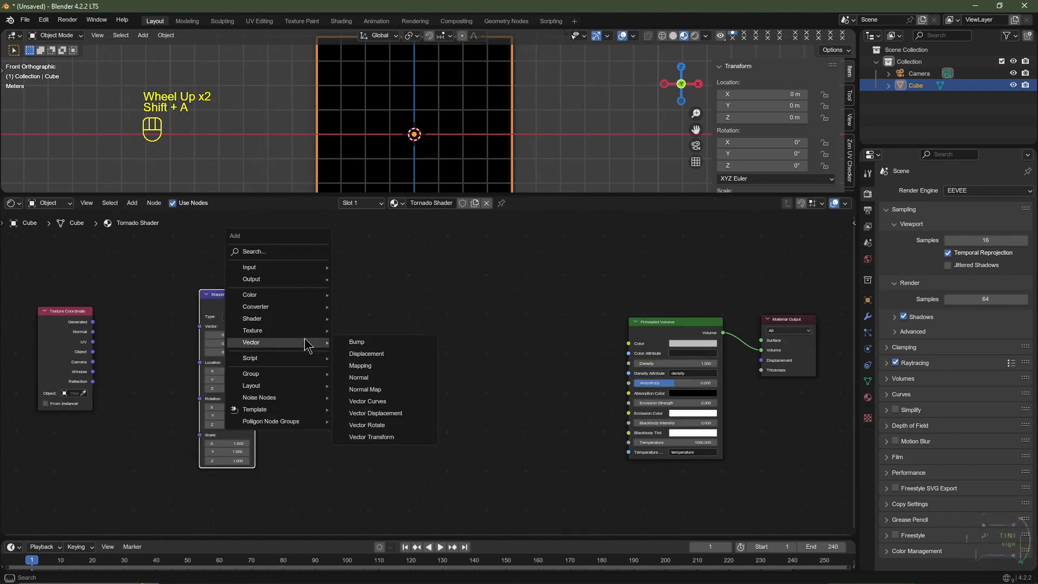
mouse_move(281, 330)
click(367, 440)
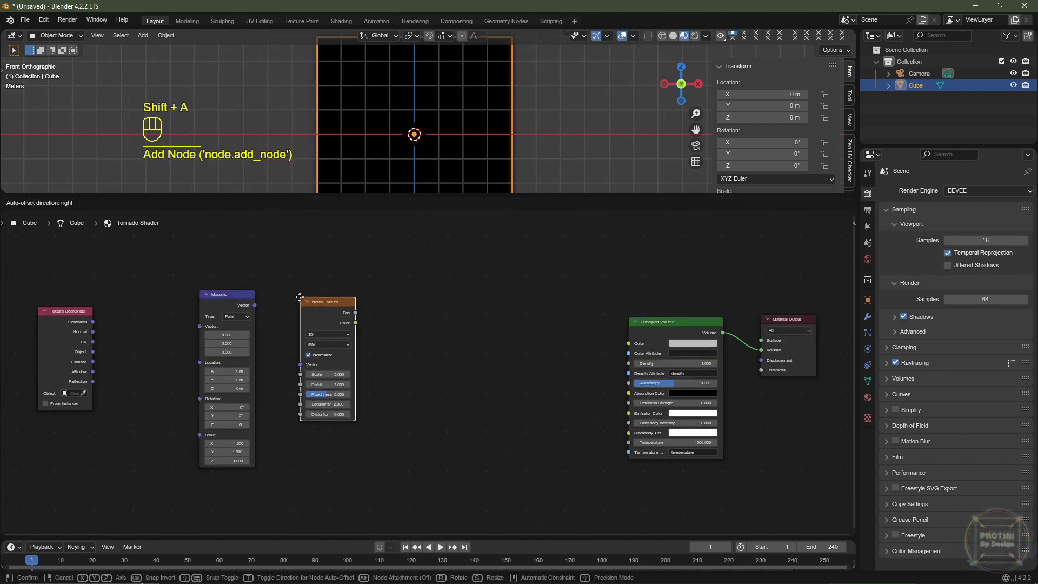
click(321, 295)
scroll(321, 295, up, 2)
click(271, 310)
click(271, 382)
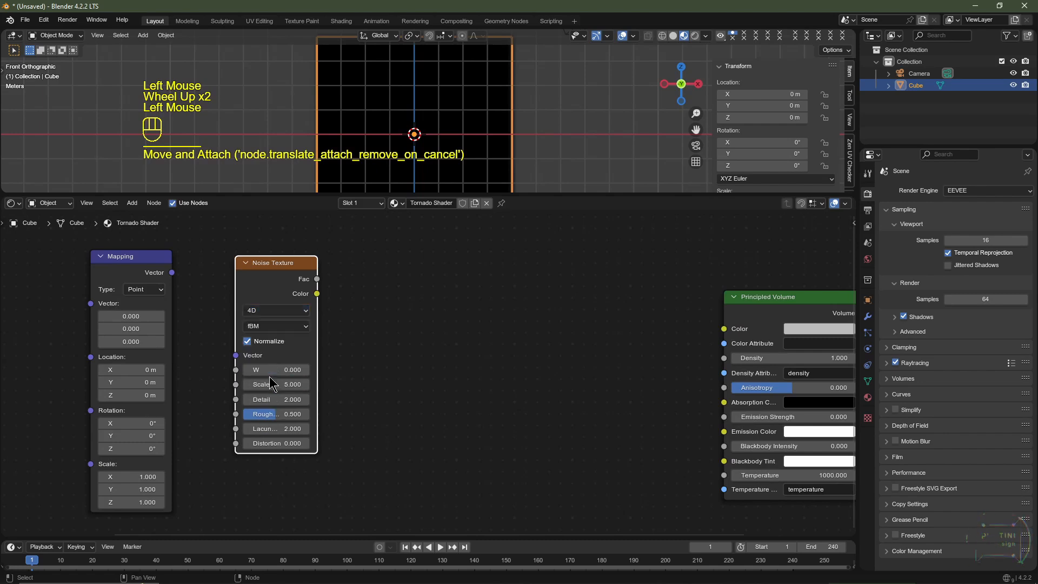
- Set the Noise Texture's Scale to 2.5, Roughness to 0.75 and Distortion to 0.25
click(283, 385)
text(2.)
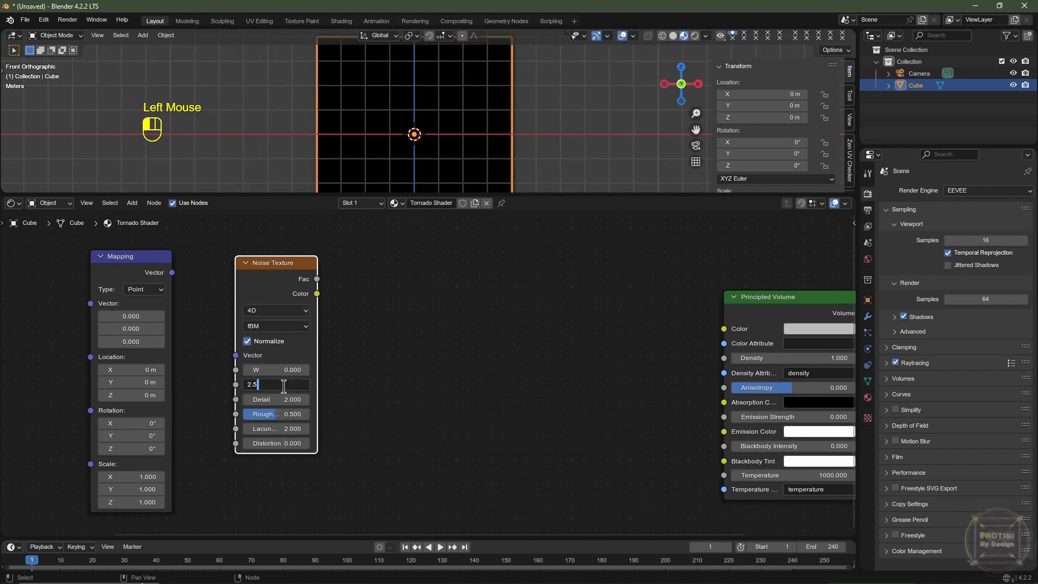
click(285, 416)
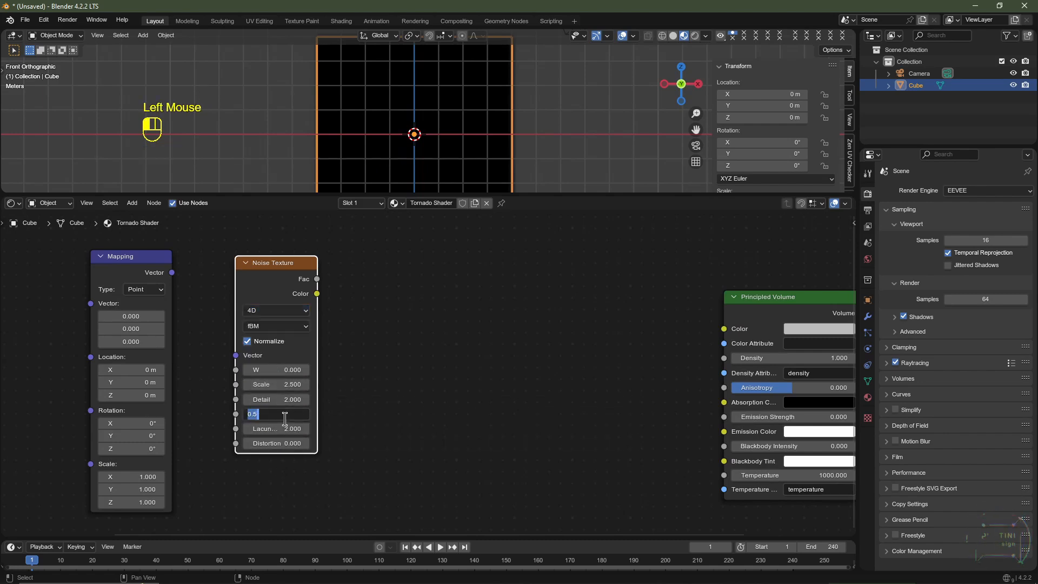
text(.75)
key(Return)
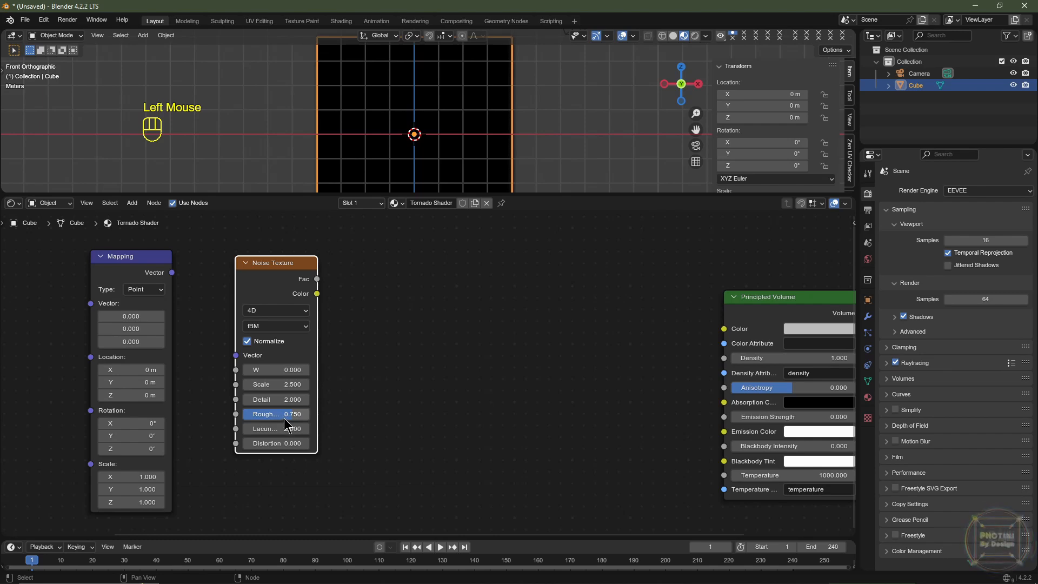
click(292, 440)
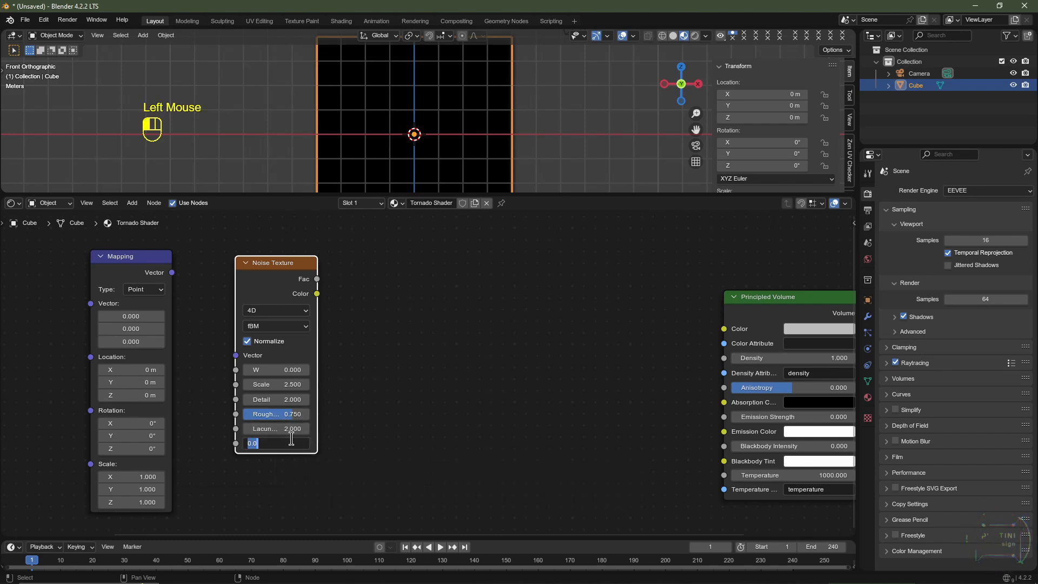
key(BackSpace)
text(.25)
key(Return)
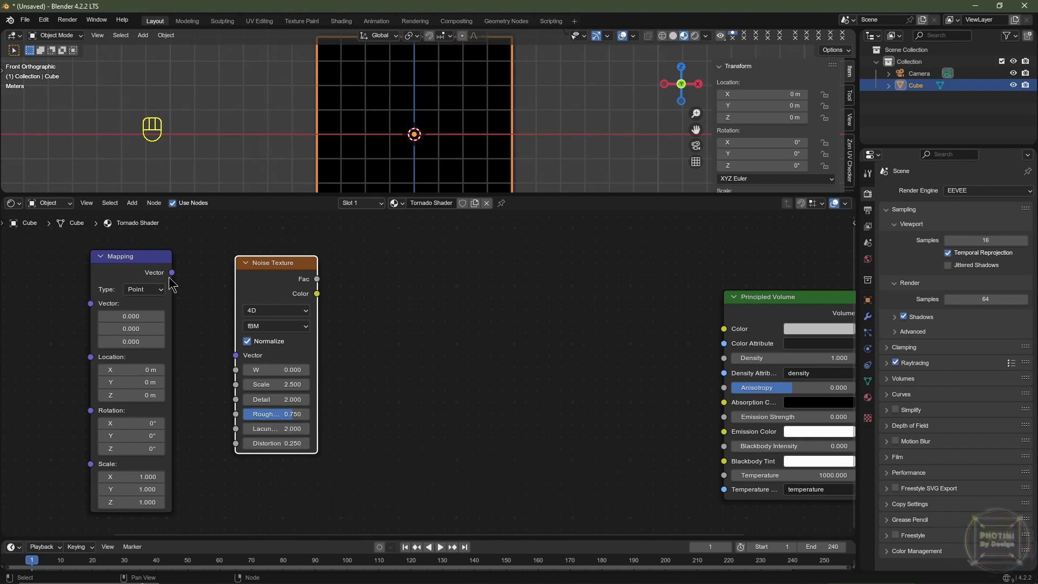
- Link the Texture Coordinate's Object output to the Mapping's Vector input, and the Mapping's Vector output to the Noise Texture's Vector input
drag(171, 272, 238, 359)
middle_drag(178, 377, 402, 359)
middle_drag(160, 341, 133, 373)
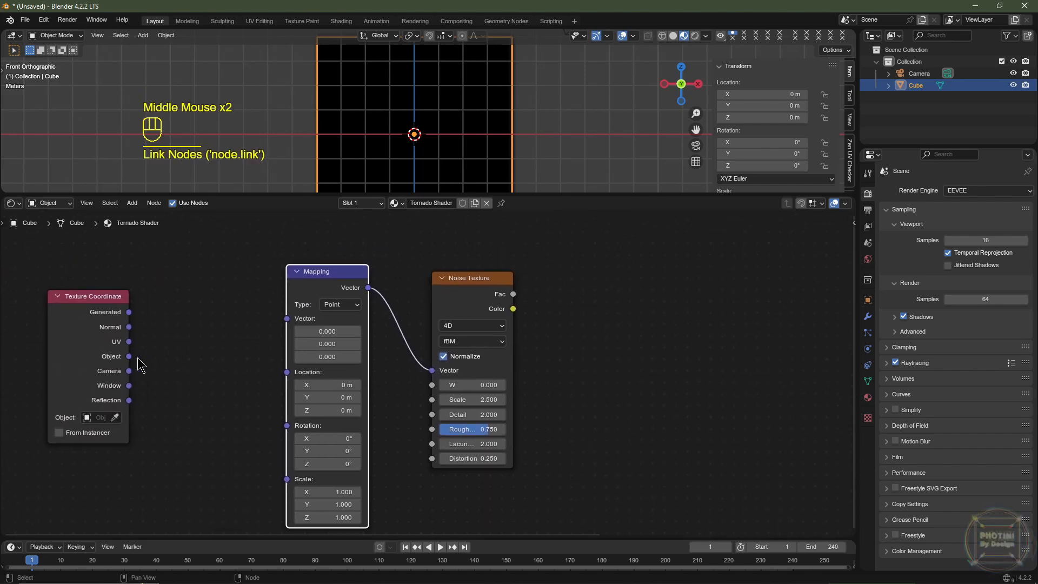
drag(129, 356, 287, 319)
- Add a Mix Color node after the Noise Texture node and set its blending mode to Linear Light
middle_drag(562, 359, 468, 338)
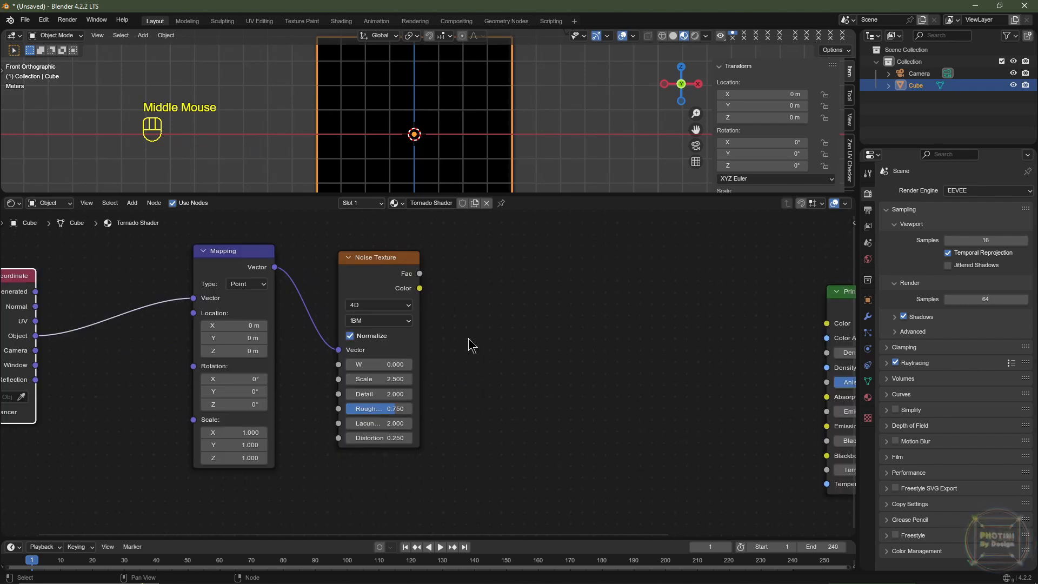
key(shift+a)
mouse_move(445, 297)
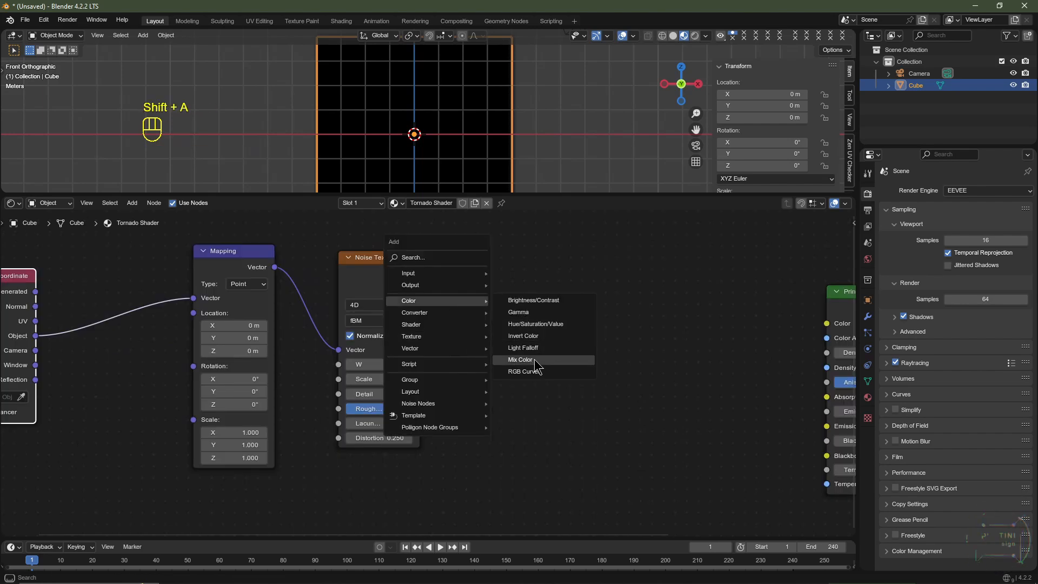
click(534, 359)
click(540, 319)
click(538, 310)
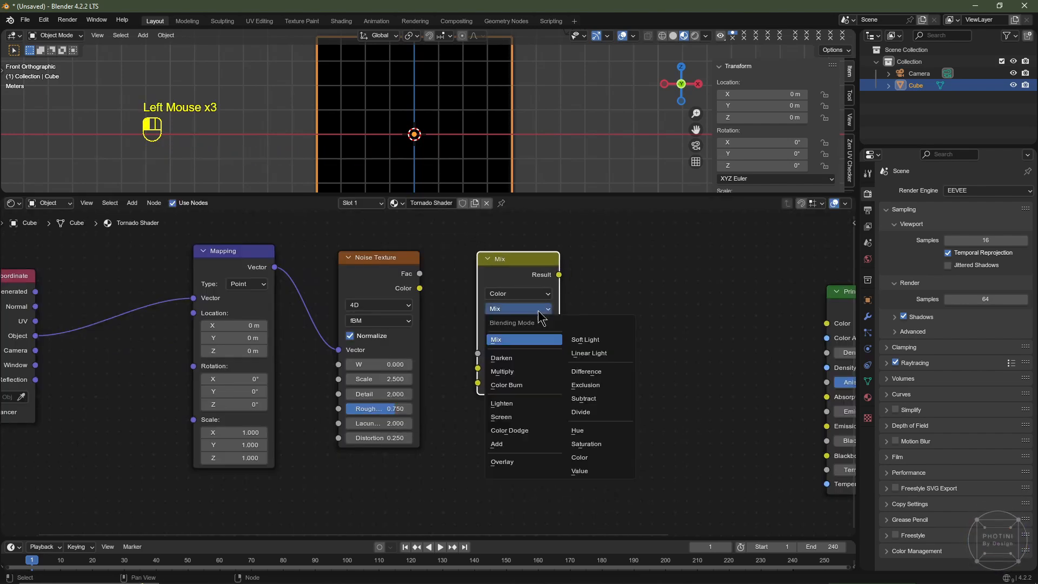
click(599, 354)
- Link the Noise Texture's Color output to Linear Light's B input, and the Texture Coordinate's Object output to its A input
drag(419, 288, 478, 383)
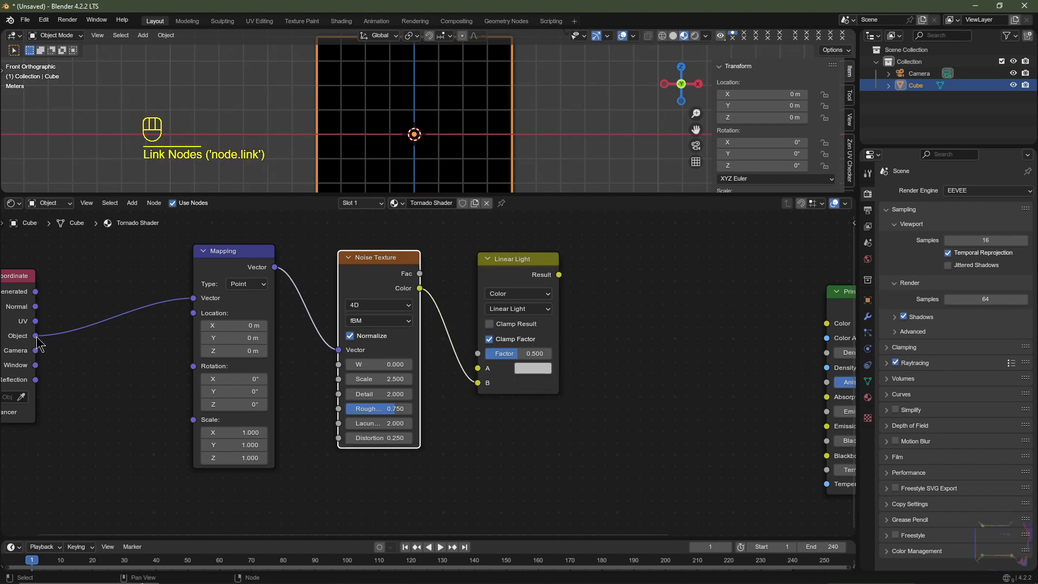
middle_drag(45, 349, 96, 342)
drag(87, 330, 529, 362)
middle_drag(570, 366, 487, 351)
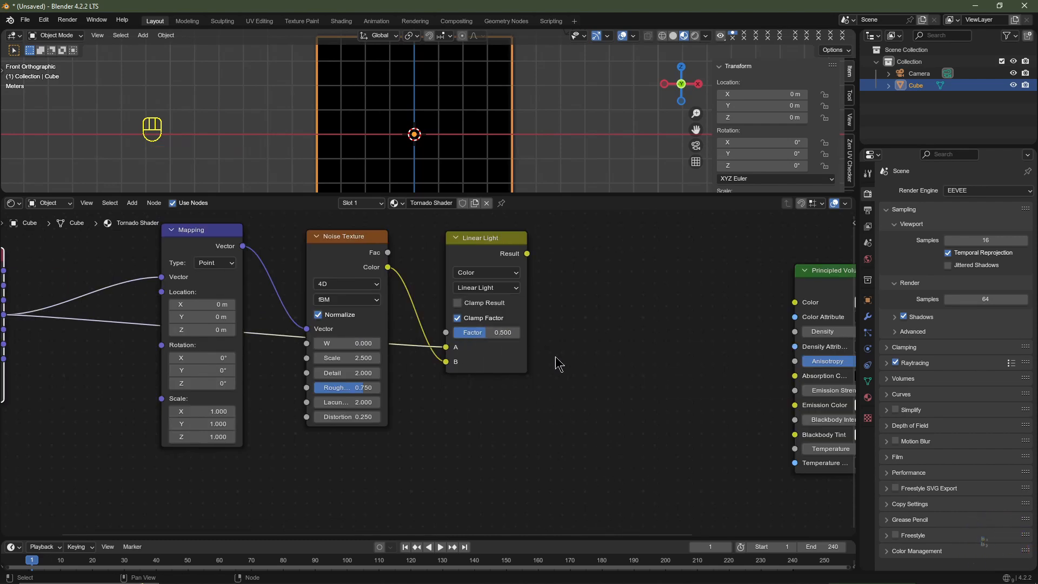
- Add a Vector Math node after the Linear Light node and set its operation to Multiply
middle_drag(595, 360, 397, 386)
key(shift+a)
mouse_move(424, 348)
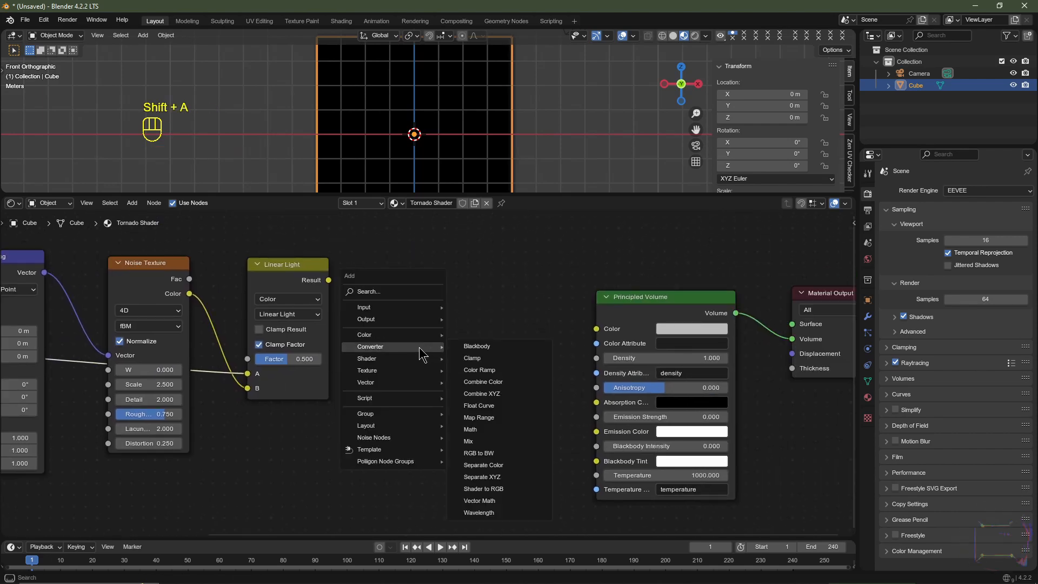
click(480, 501)
click(411, 304)
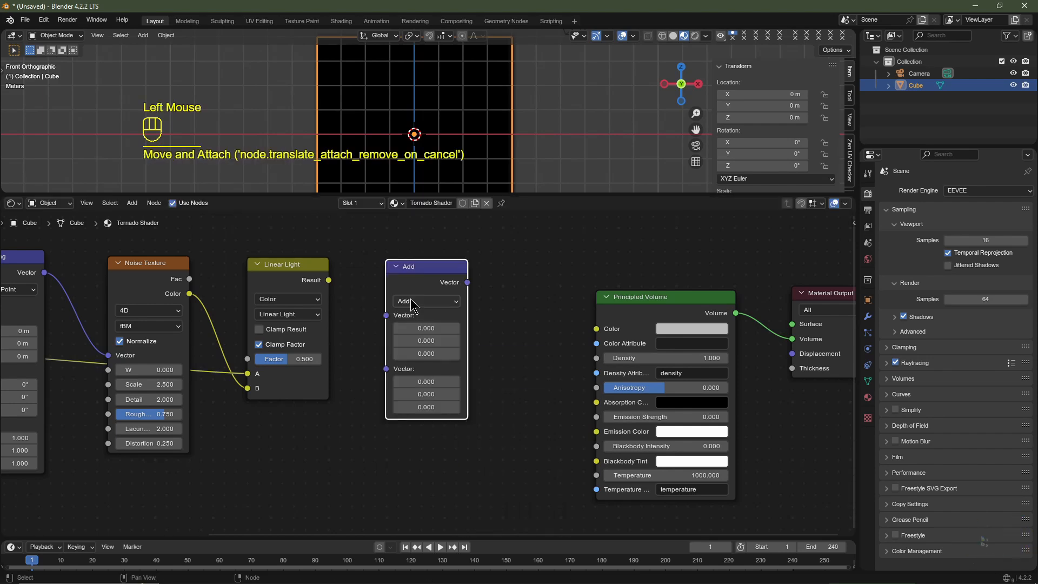
click(412, 302)
click(417, 359)
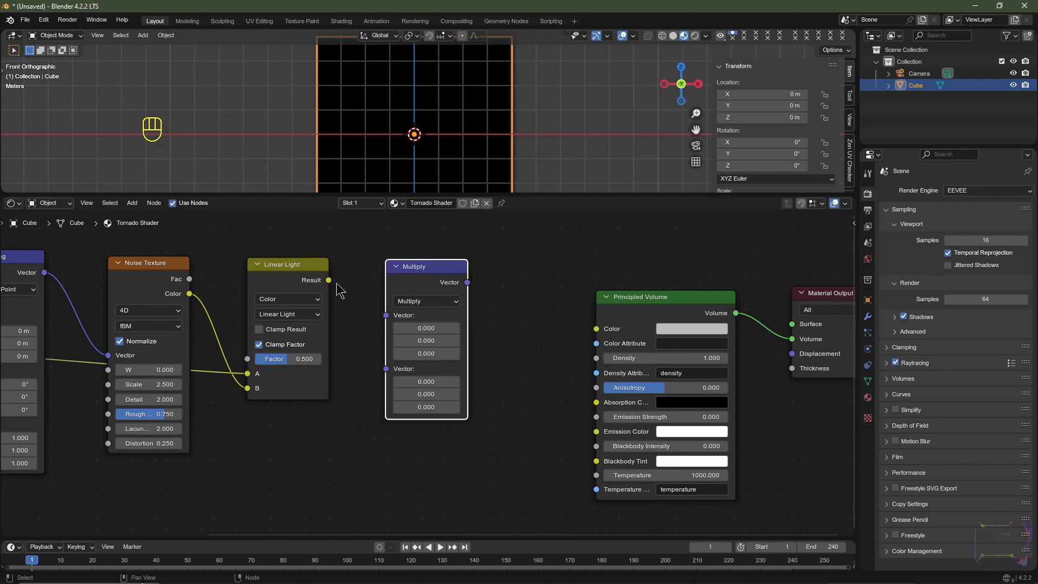
- Link Linear Light's Result to the Multiply node's first Vector input and set the second vector to 1, 1, 0
drag(329, 280, 399, 322)
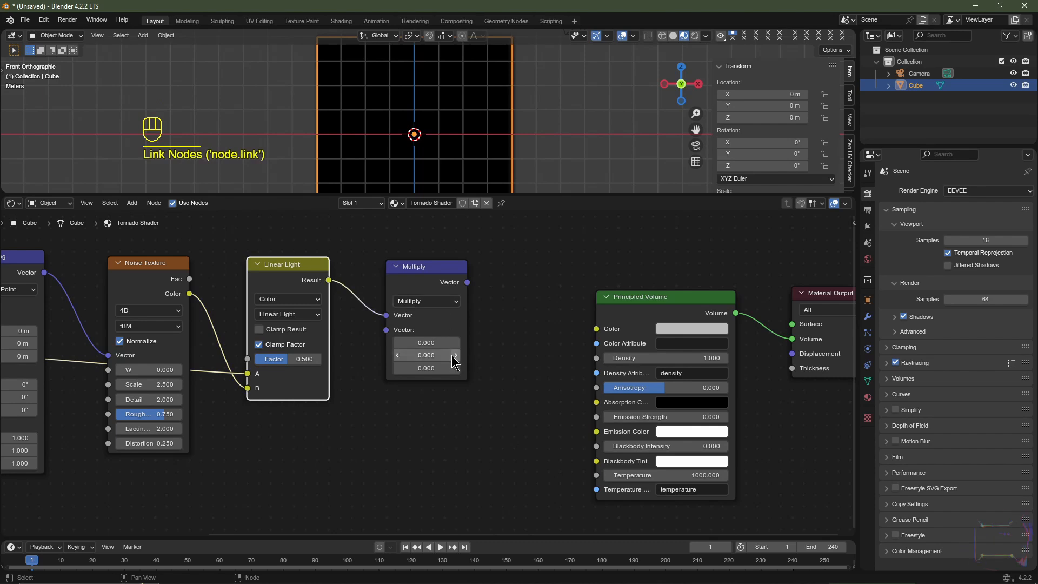
click(425, 342)
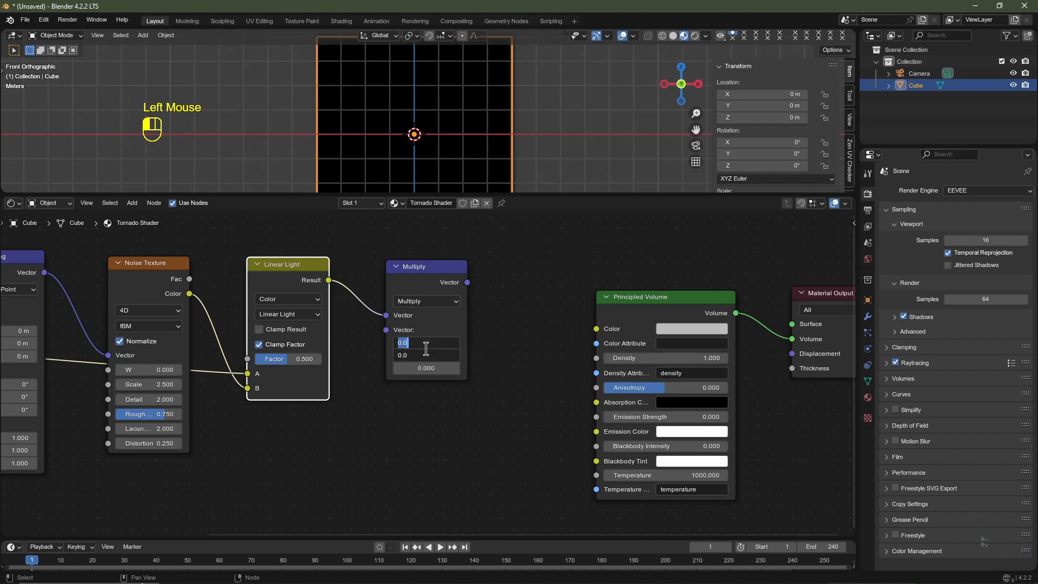
text(1)
key(Return)
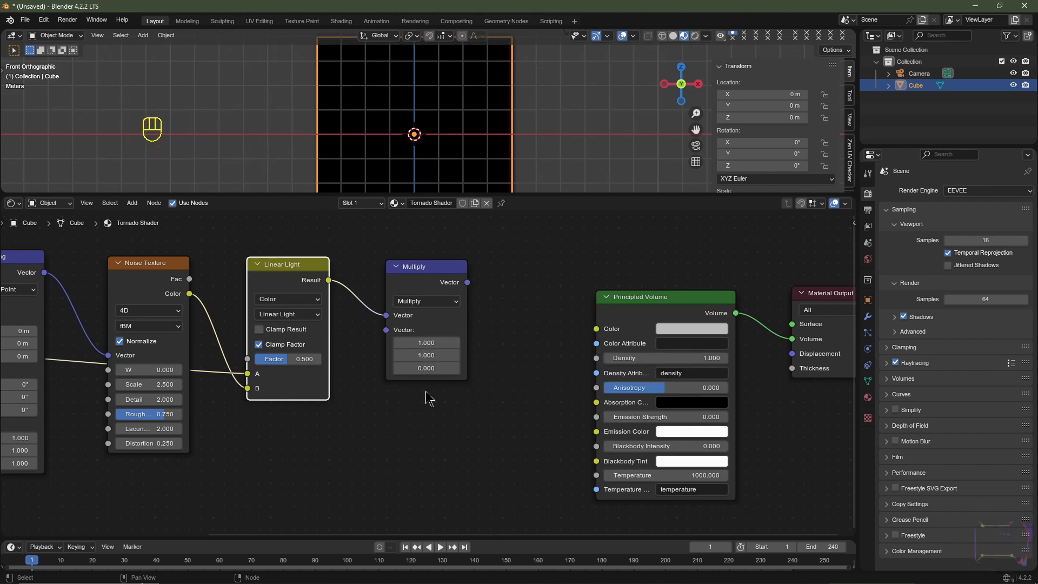
- Move the Principled Volume and Material Output nodes farther from the Multiply node to make room for more nodes
middle_drag(488, 372, 354, 378)
scroll(354, 379, down, 3)
drag(389, 269, 623, 391)
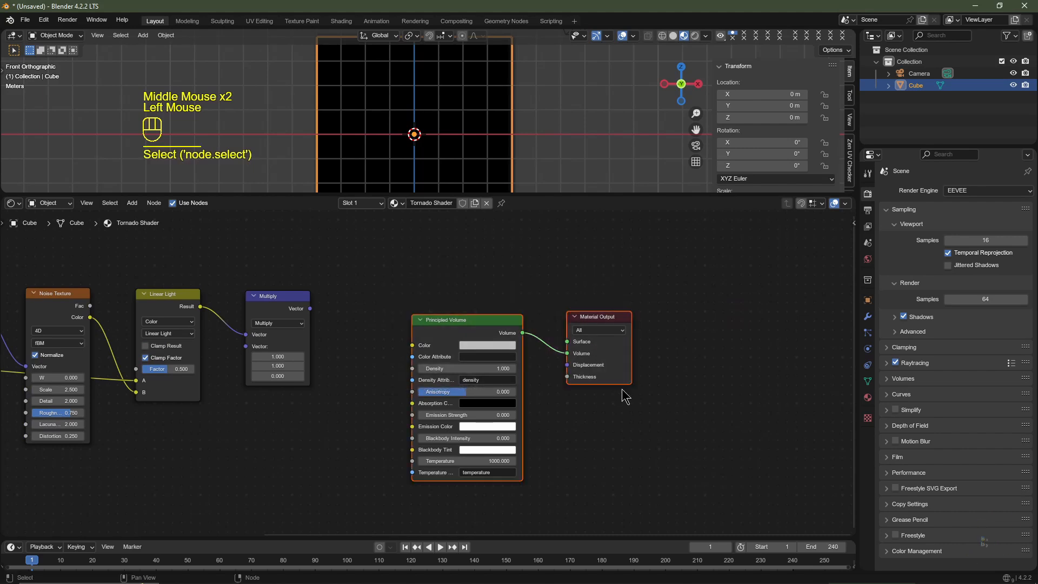
key(g)
click(576, 361)
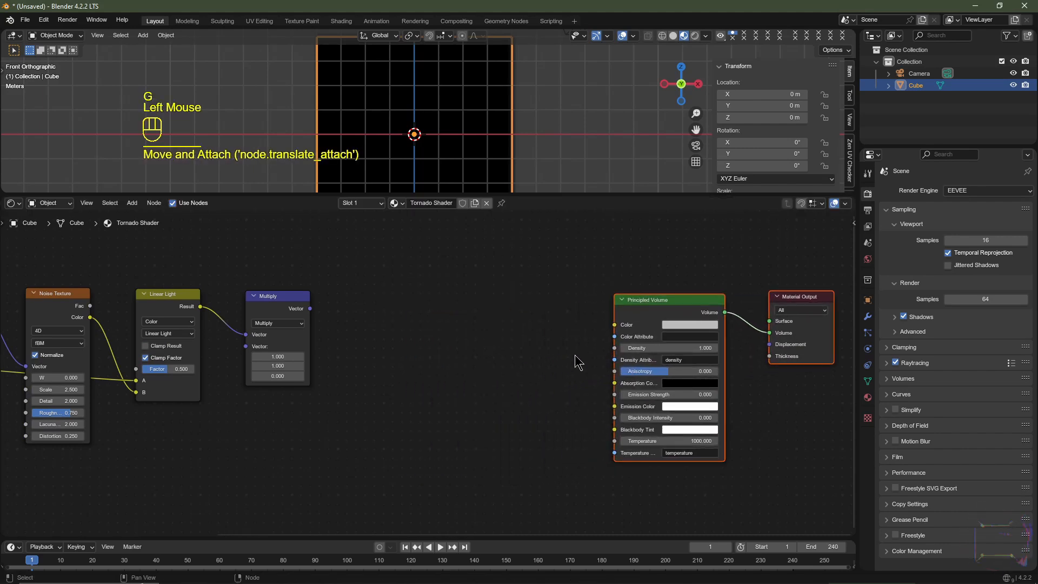
- Add a Vector Math node set to Length after the Multiply node, and feed it the Multiply node's Vector output
key(shift+a)
mouse_move(357, 332)
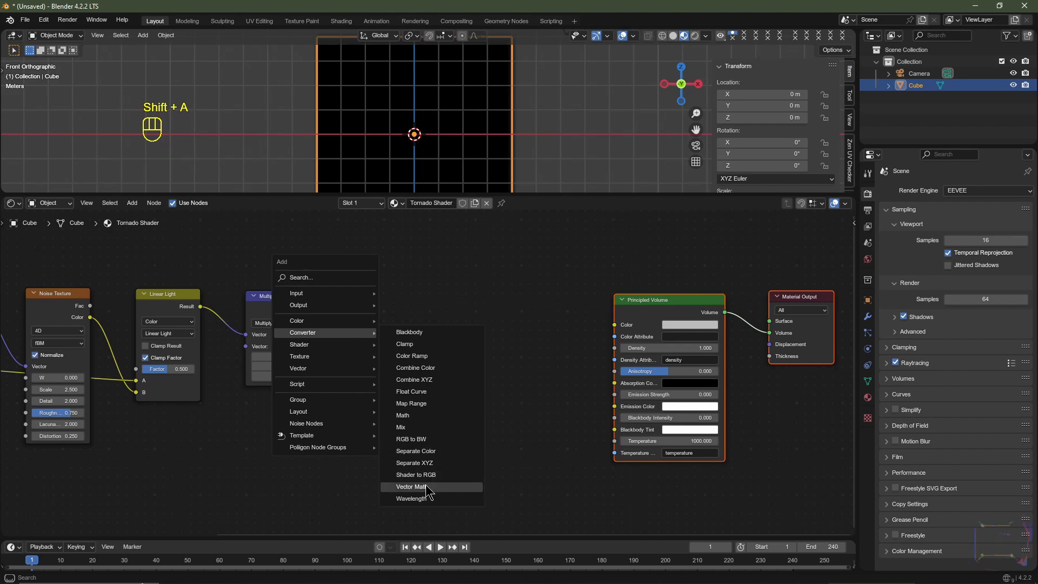
click(411, 487)
click(343, 287)
click(376, 325)
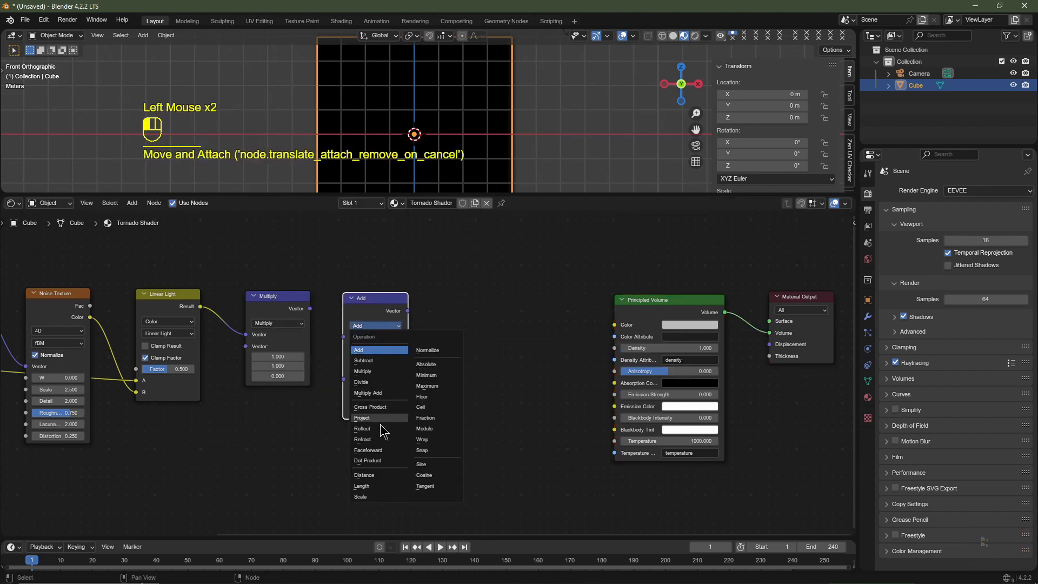
click(369, 485)
click(306, 321)
drag(308, 309, 344, 336)
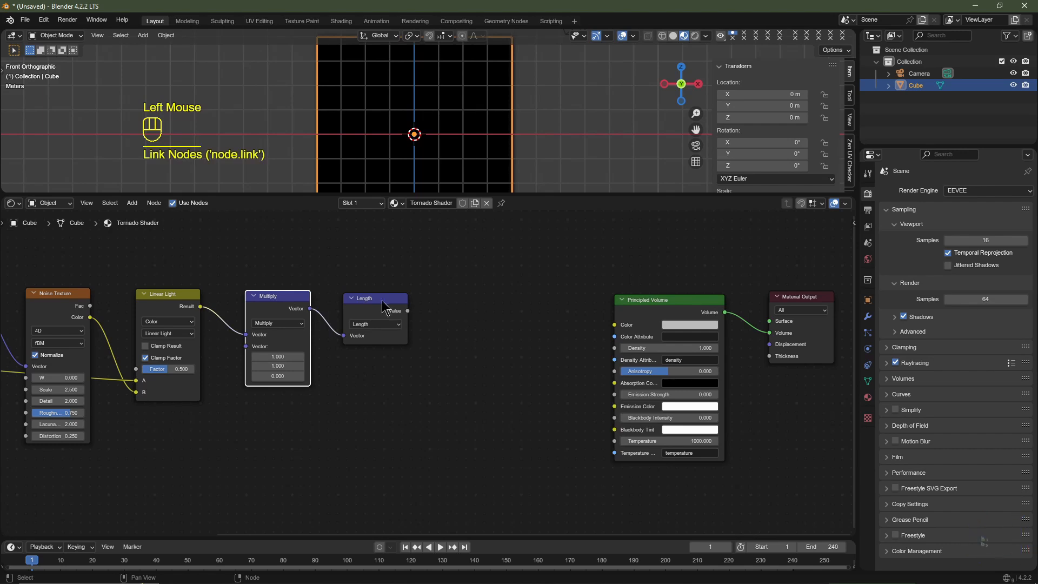
- Add a Color Ramp node after the Length node, followed by a Math node
middle_drag(382, 306, 398, 332)
key(shift+a)
mouse_move(357, 330)
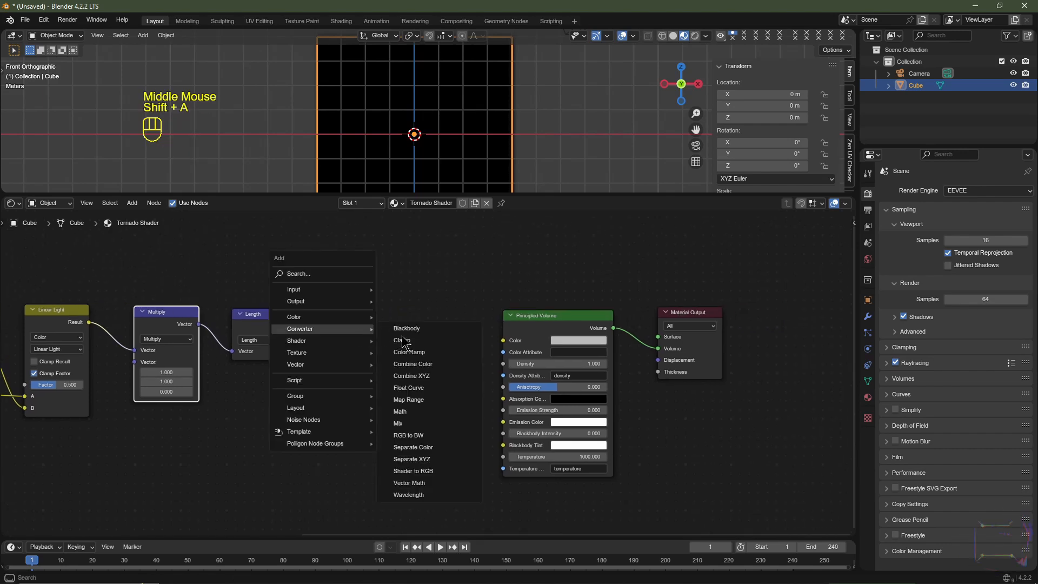
click(409, 351)
click(400, 357)
key(shift+a)
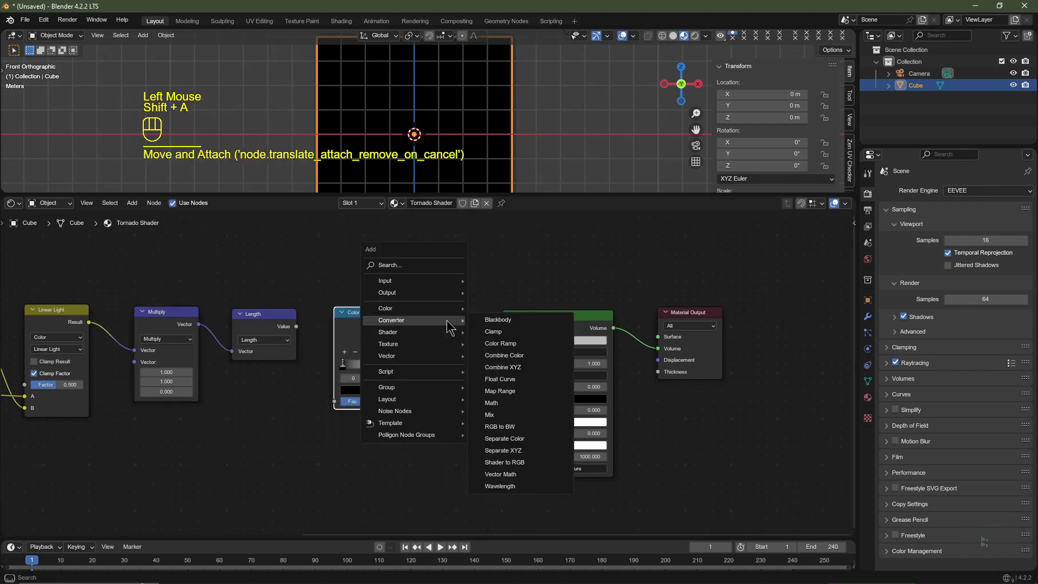
click(492, 403)
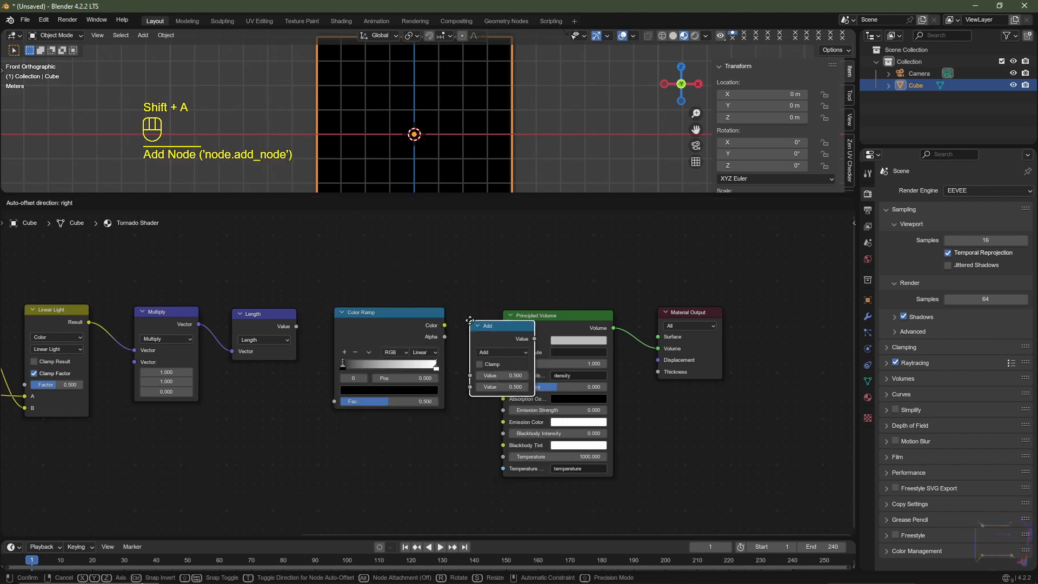
click(489, 325)
- Shift the Principled Volume and Material Output nodes clear of the Math node
drag(579, 283, 702, 356)
key(g)
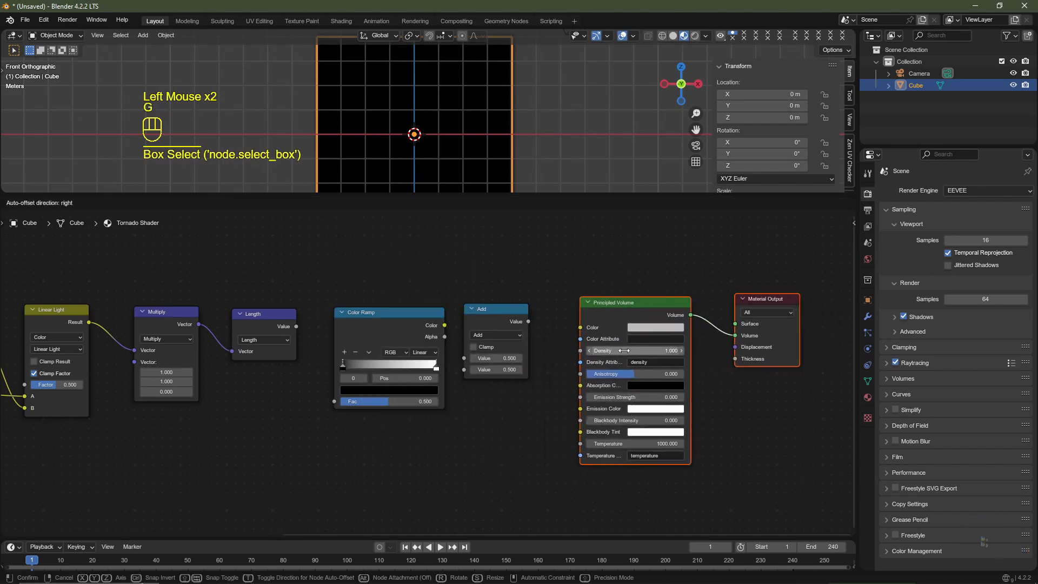
click(624, 353)
- Link the Length node's Value to the Color Ramp's Fac, and the ramp's Color output to the Math node's first Value input
right_click(293, 328)
drag(296, 326, 334, 401)
click(448, 324)
drag(445, 325, 465, 369)
middle_drag(465, 368, 313, 368)
key(ctrl+z)
- Set the Math node's operation to Multiply and link its Value output to the Principled Volume's Density
click(342, 335)
click(327, 379)
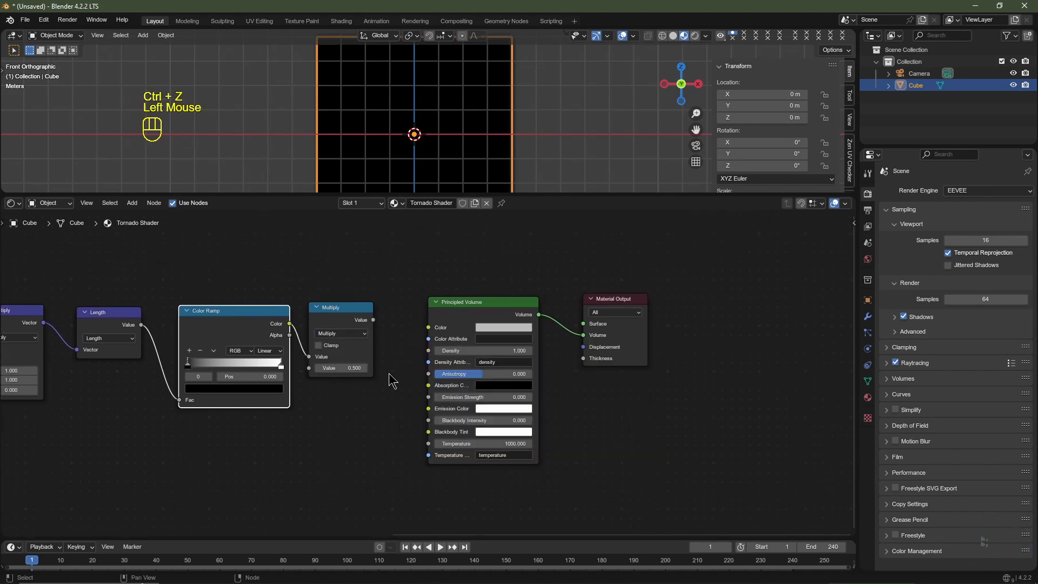
drag(372, 321, 424, 355)
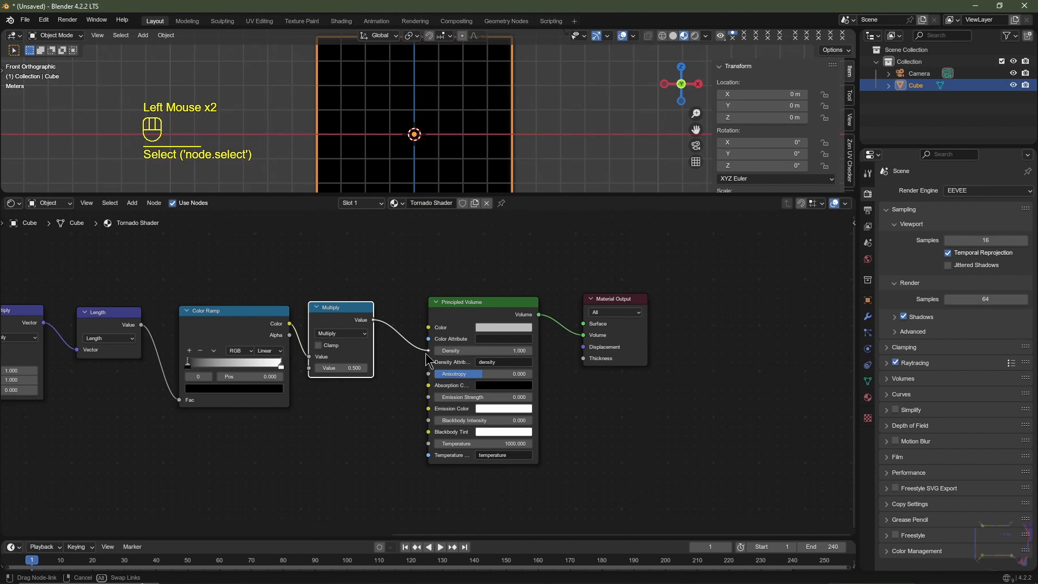
drag(426, 354, 427, 353)
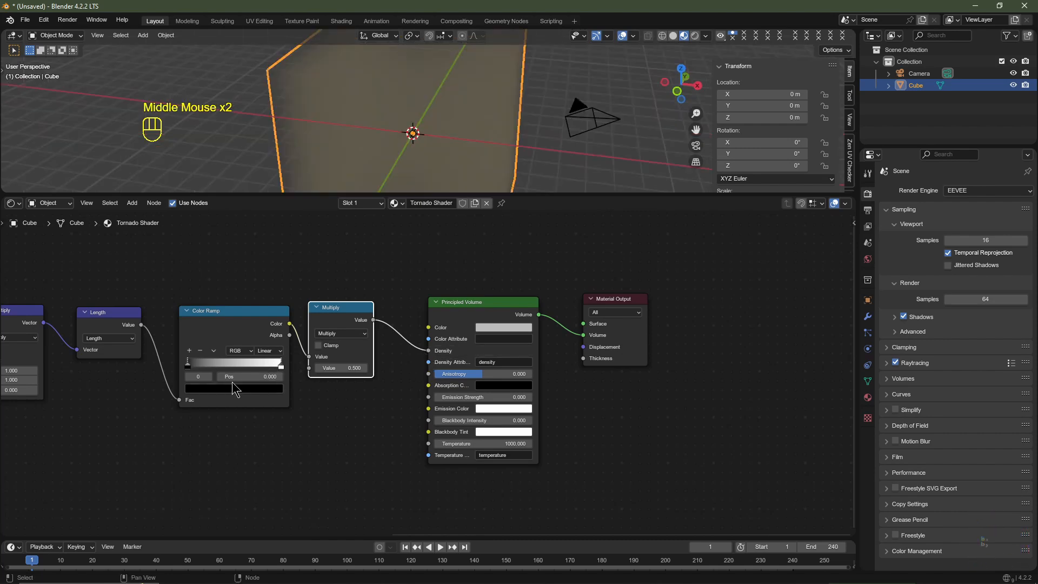
- Flip the Color Ramp so that its white stop comes first
scroll(229, 391, up, 2)
middle_drag(275, 384, 316, 388)
click(249, 338)
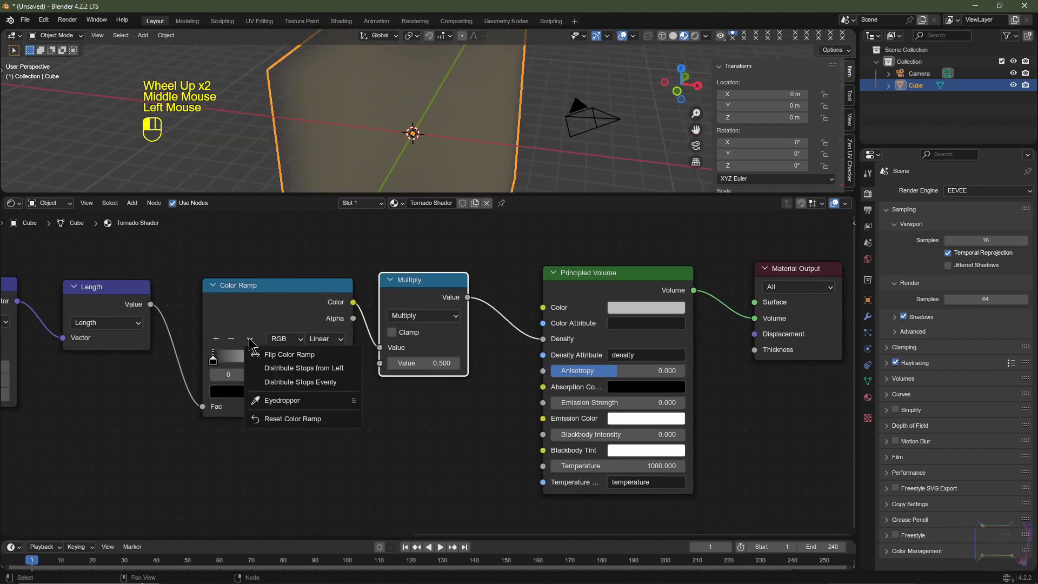
click(273, 354)
- Set the Color Ramp's white stop to position 0.45 and its black stop to position 0.5
click(212, 359)
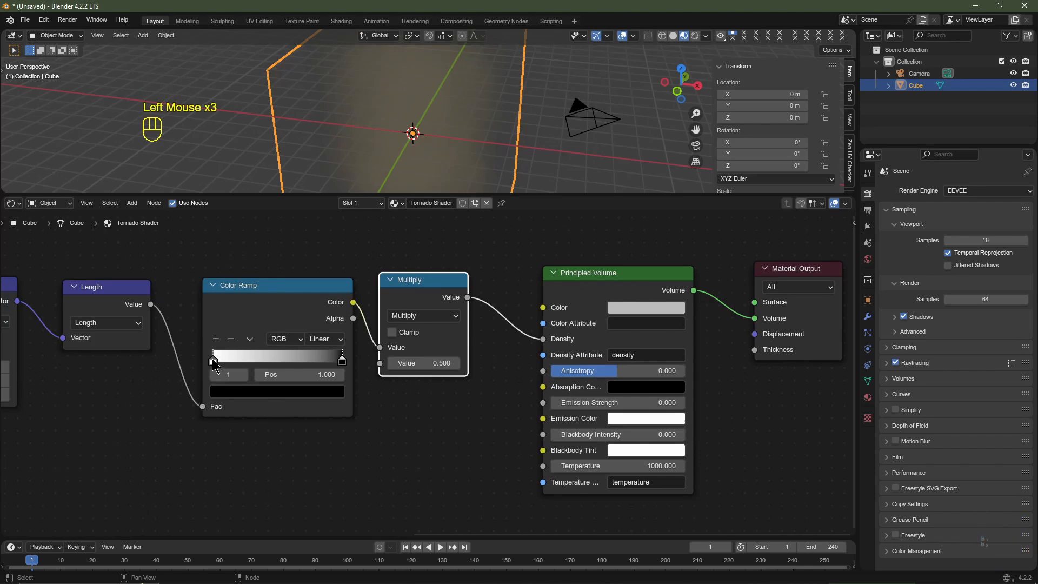
click(212, 359)
click(317, 374)
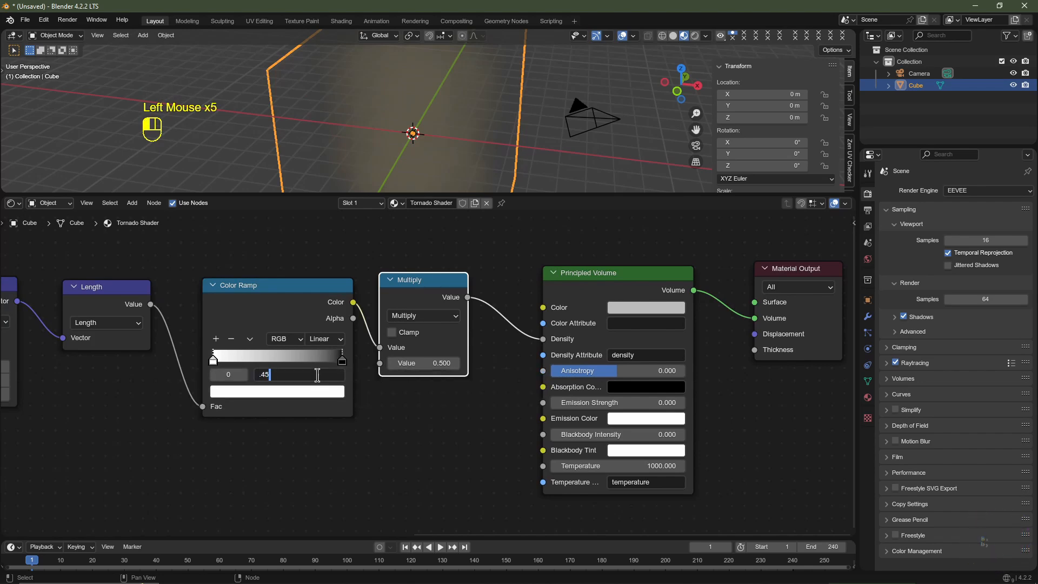
text(.45)
key(Return)
click(342, 361)
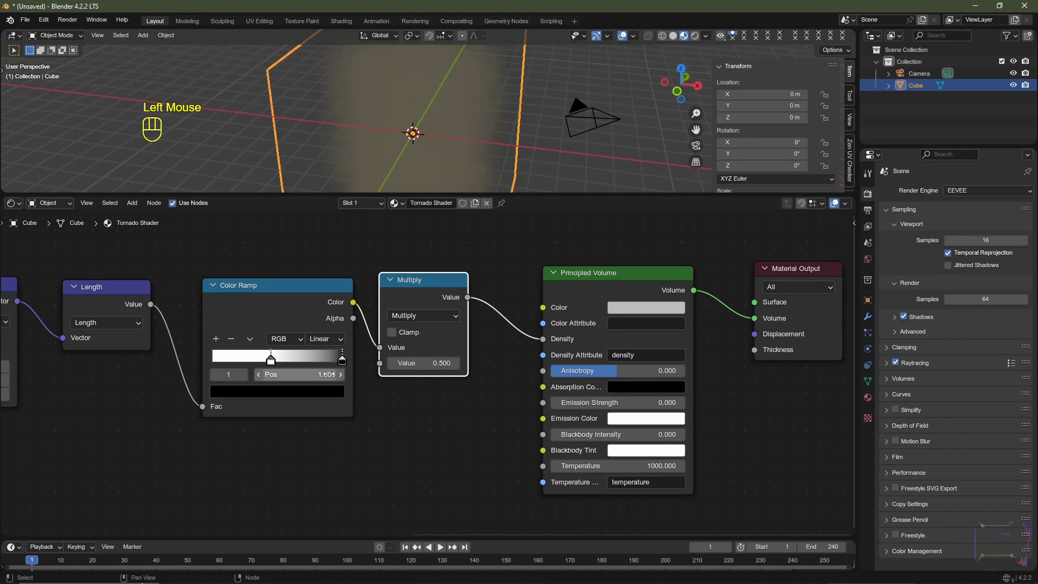
click(327, 375)
text(.5)
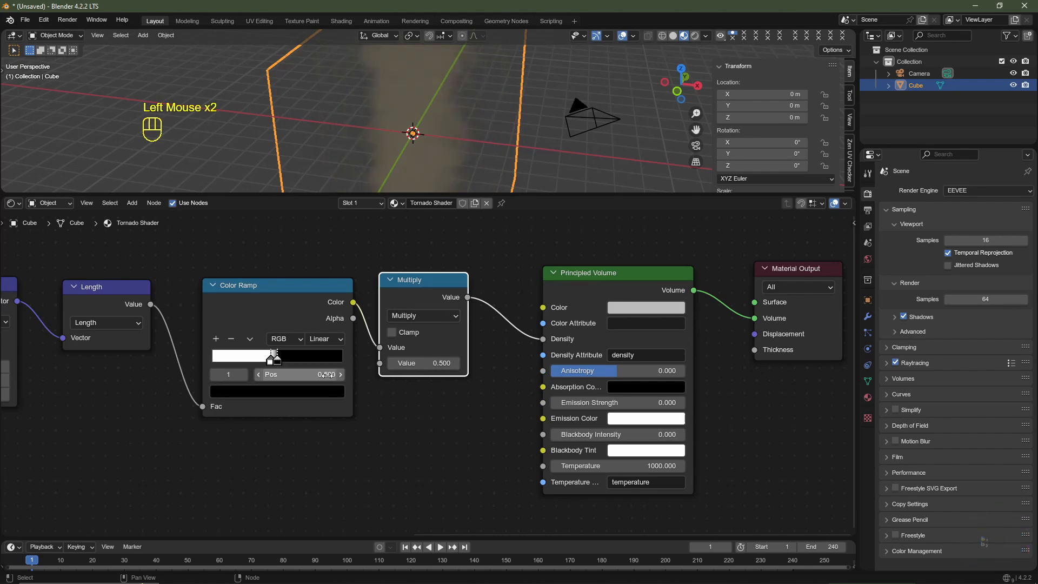
key(Return)
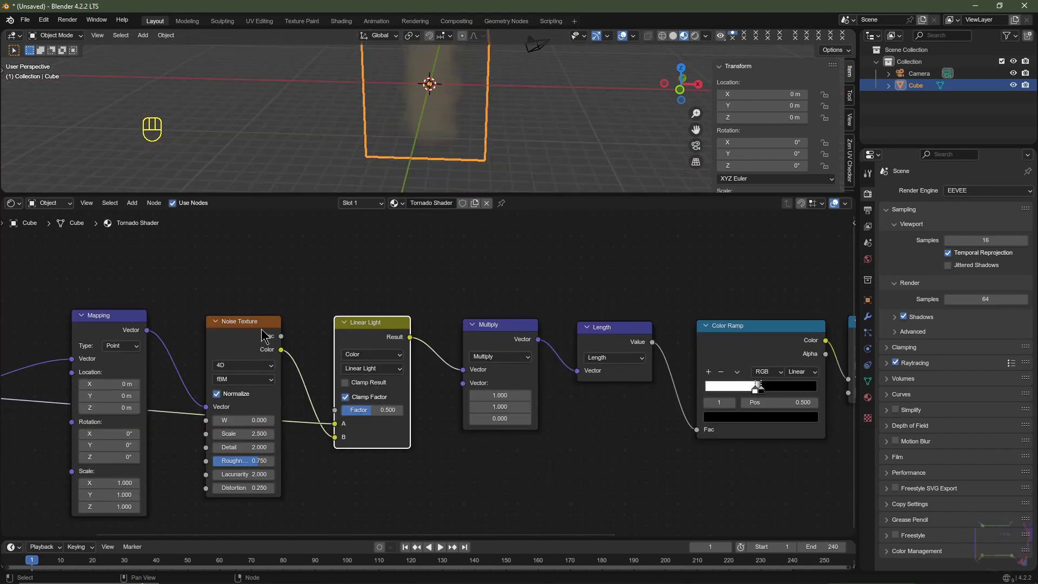
- Try the Linear Light node's Factor at 1 and at 0 to compare the noise effect on the volume
scroll(486, 108, up, 2)
shift+middle_drag(490, 102, 482, 139)
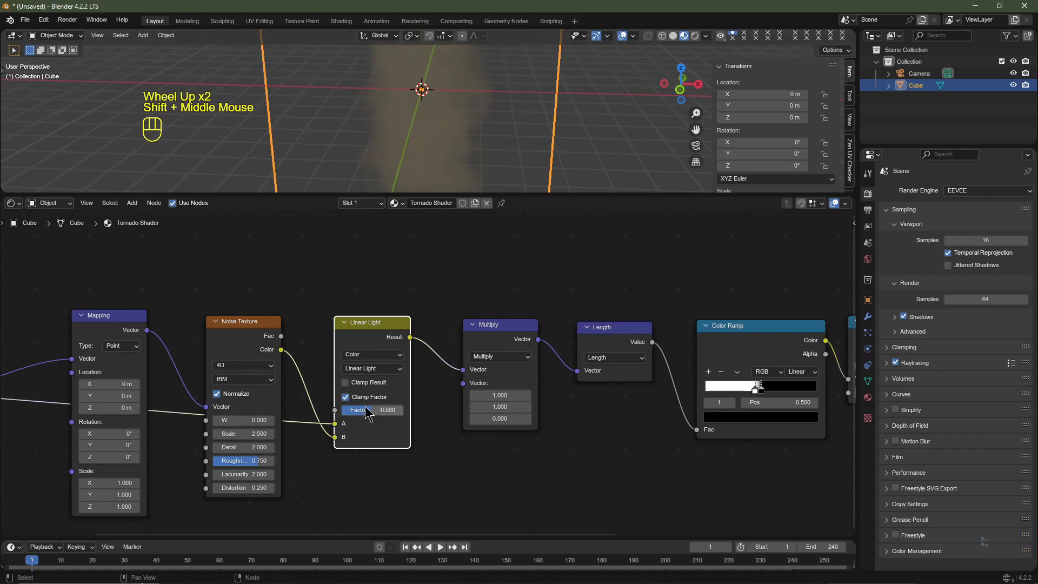
drag(373, 409, 402, 410)
scroll(463, 148, down, 2)
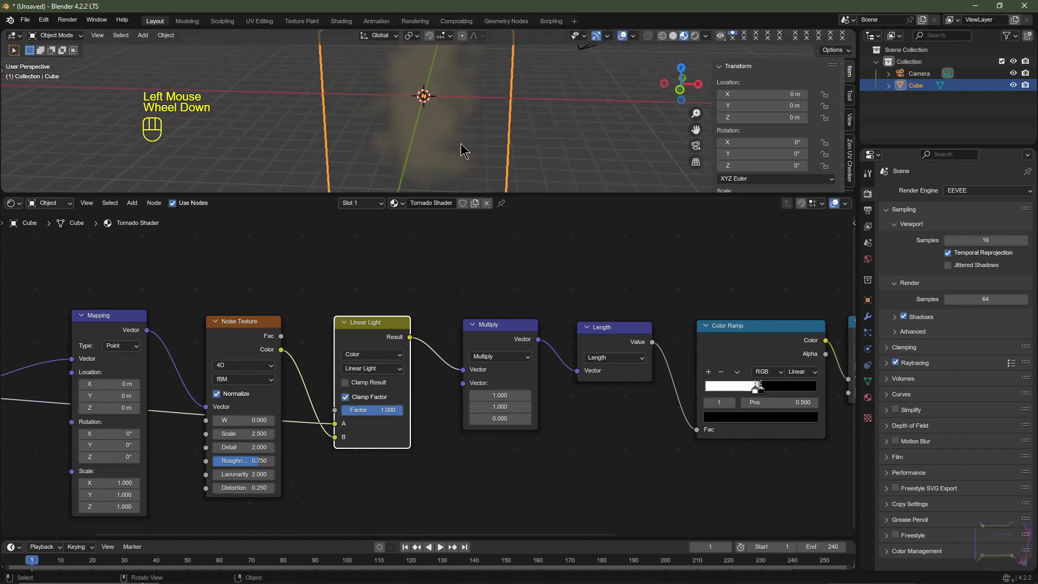
mouse_move(463, 148)
middle_down()
mouse_move(451, 116)
mouse_move(466, 123)
mouse_move(457, 135)
middle_up()
drag(387, 411, 343, 410)
scroll(444, 73, down, 3)
middle_drag(445, 73, 445, 76)
scroll(444, 73, up, 2)
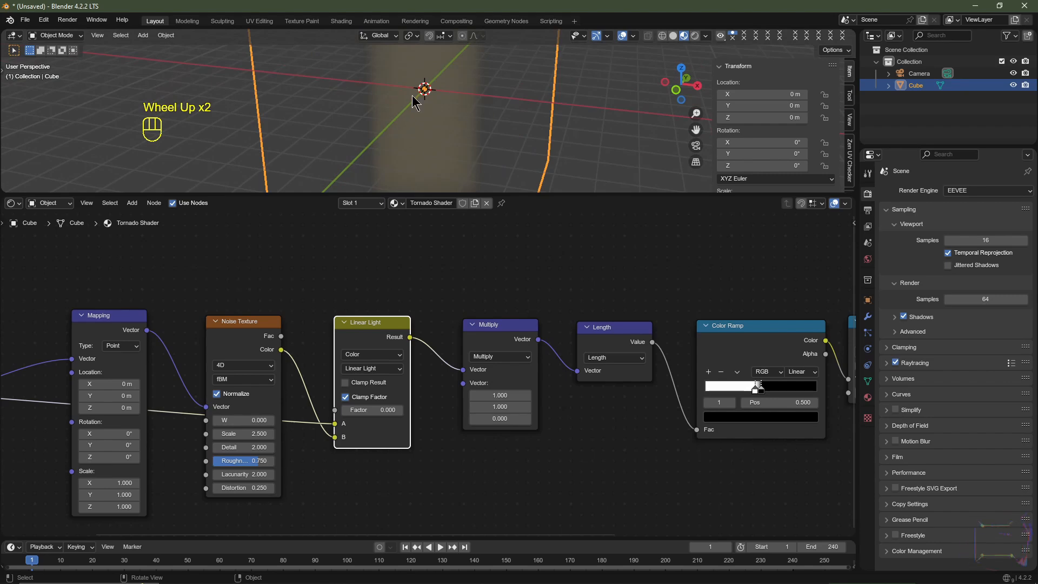
- Set the Linear Light node's Factor to 0.333
click(368, 409)
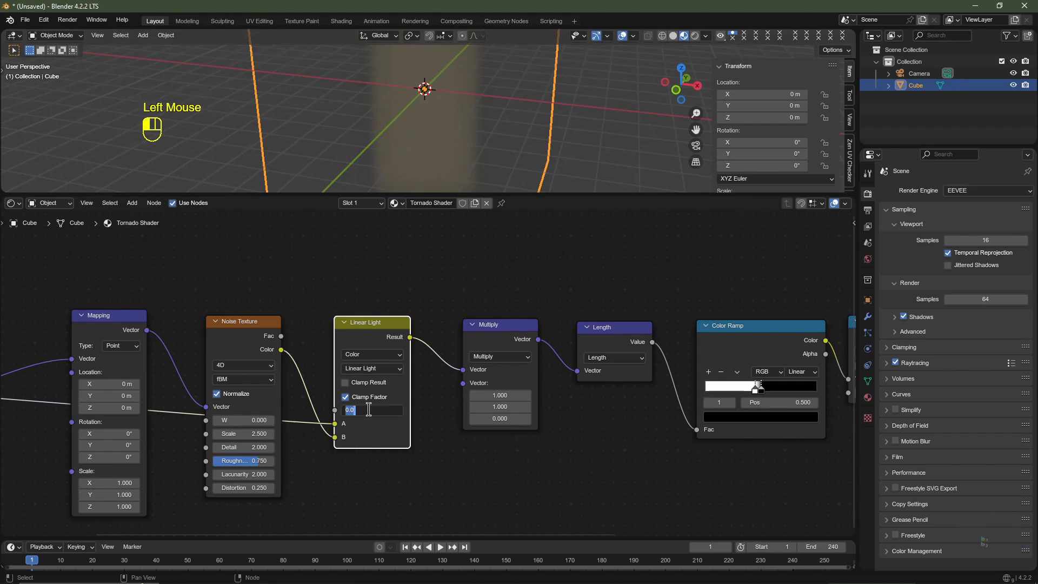
text(333)
key(Return)
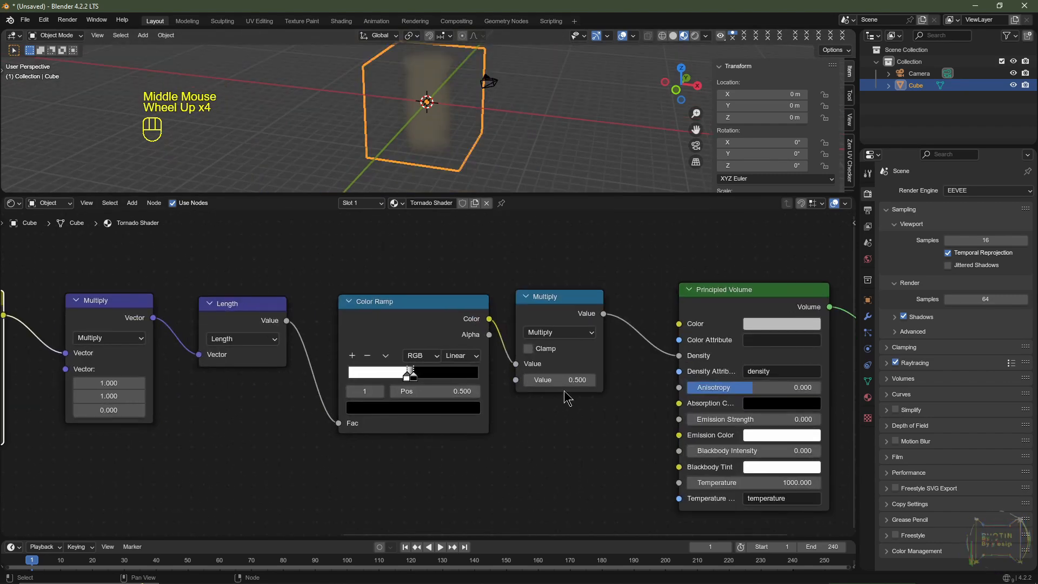
- Set the value of the density Multiply node between the Color Ramp and Principled Volume to 5
drag(562, 380, 590, 381)
click(559, 380)
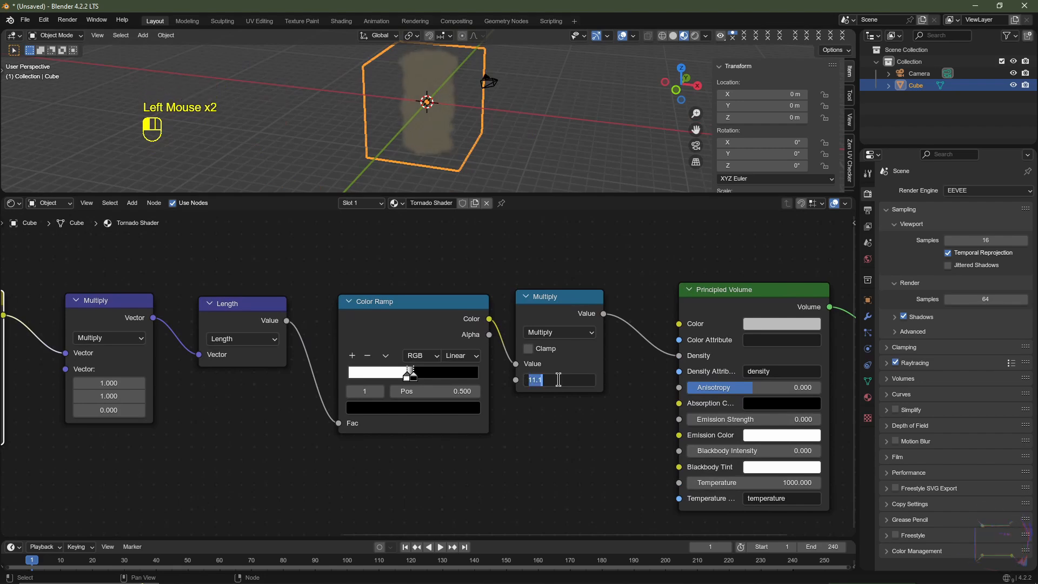
key(Return)
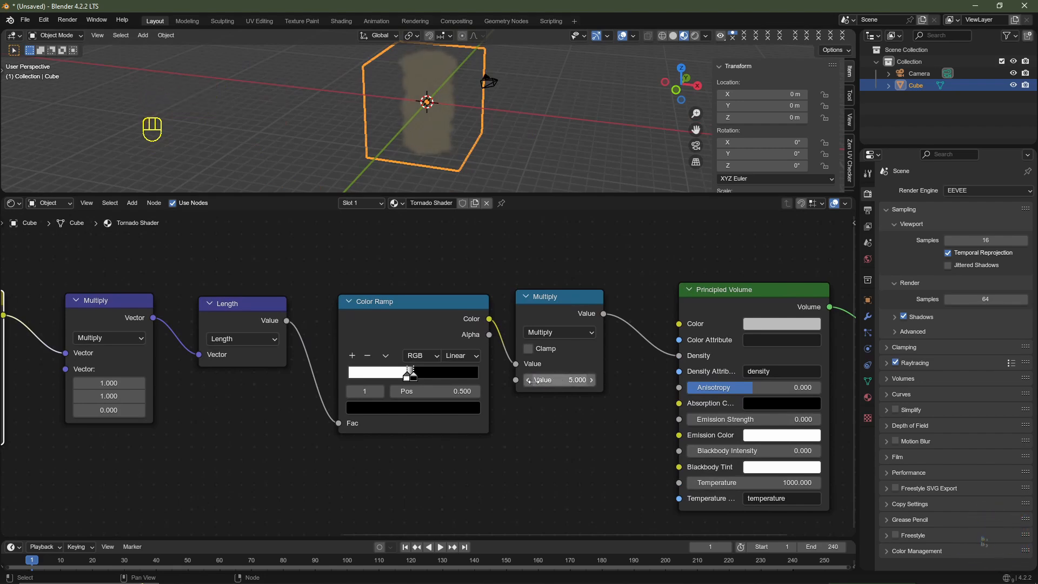
- Set the Linear Light node's Factor to 0.75
scroll(534, 380, down, 3)
middle_drag(498, 411, 466, 426)
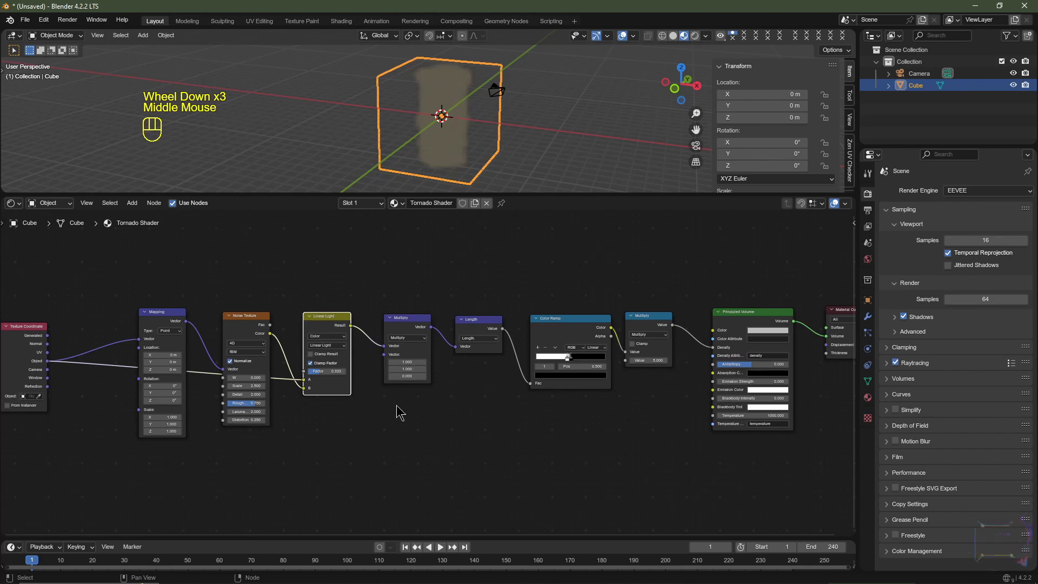
scroll(332, 390, up, 2)
click(269, 370)
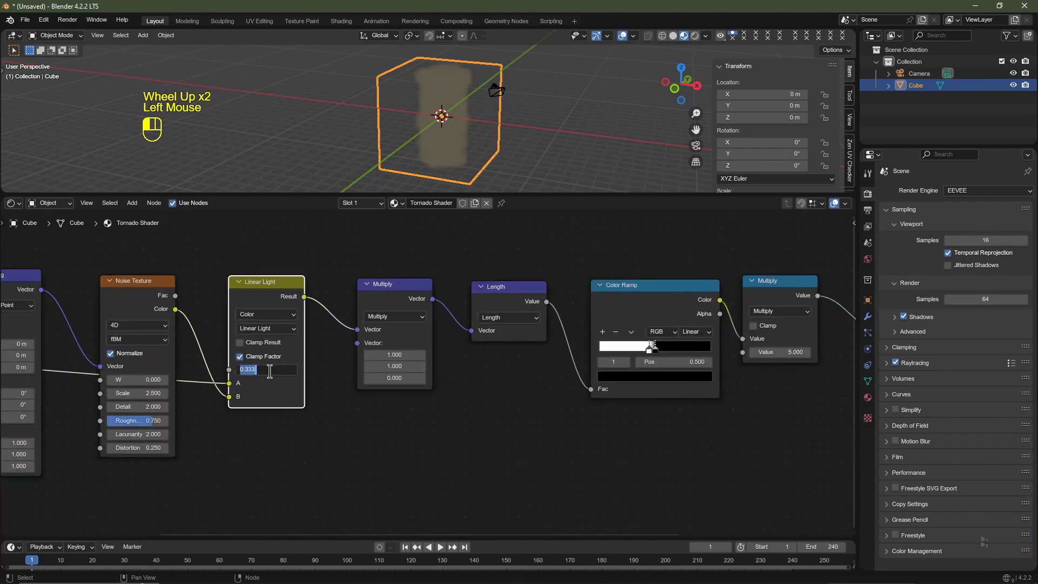
text(.75)
click(277, 378)
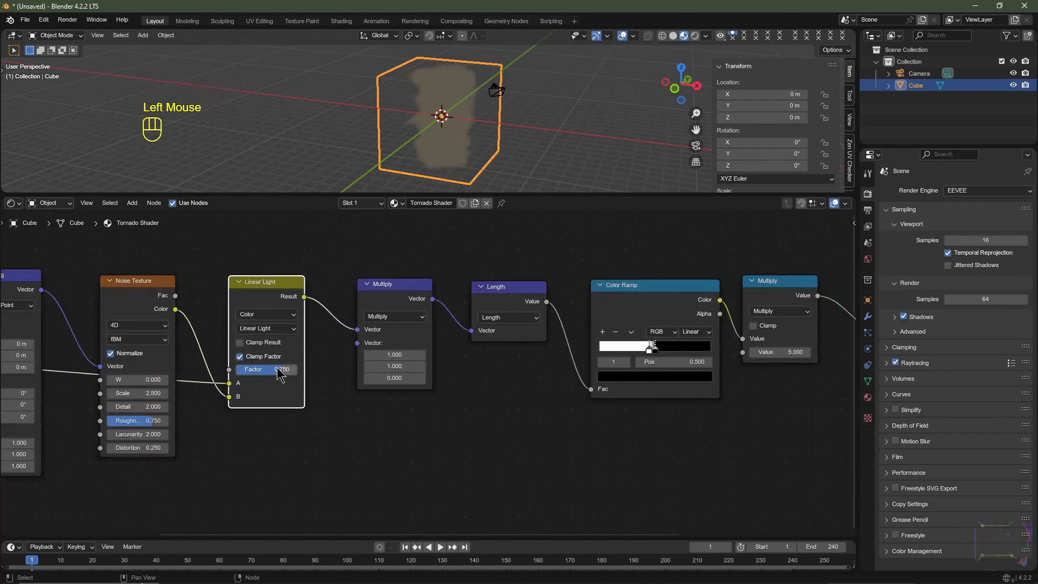
- Try changing the Mapping node's Z rotation to preview how the noise turns around the column
middle_drag(268, 430, 439, 419)
scroll(469, 174, up, 2)
scroll(469, 174, down, 2)
scroll(469, 174, up, 2)
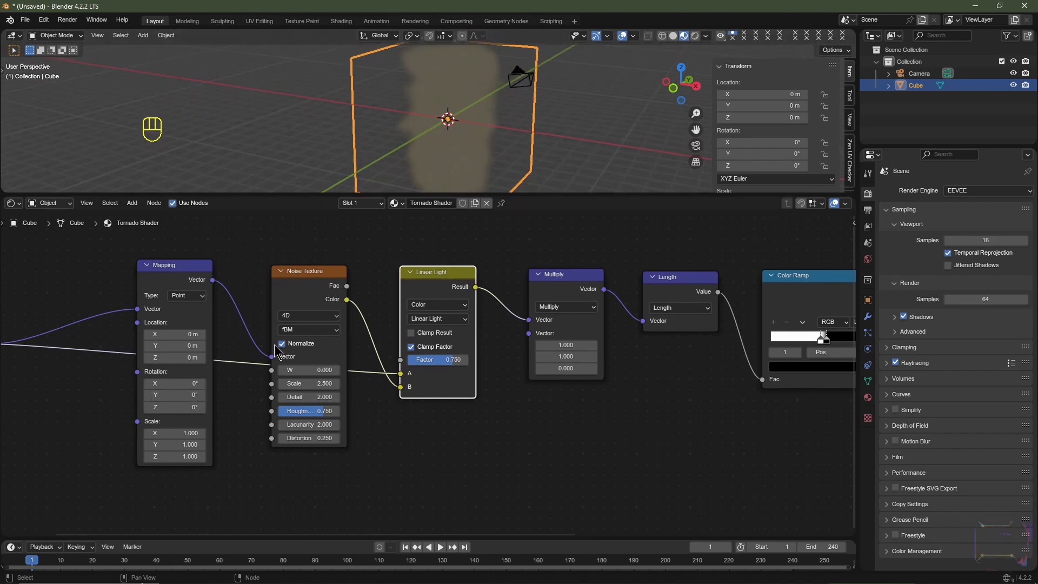
middle_drag(127, 380, 382, 354)
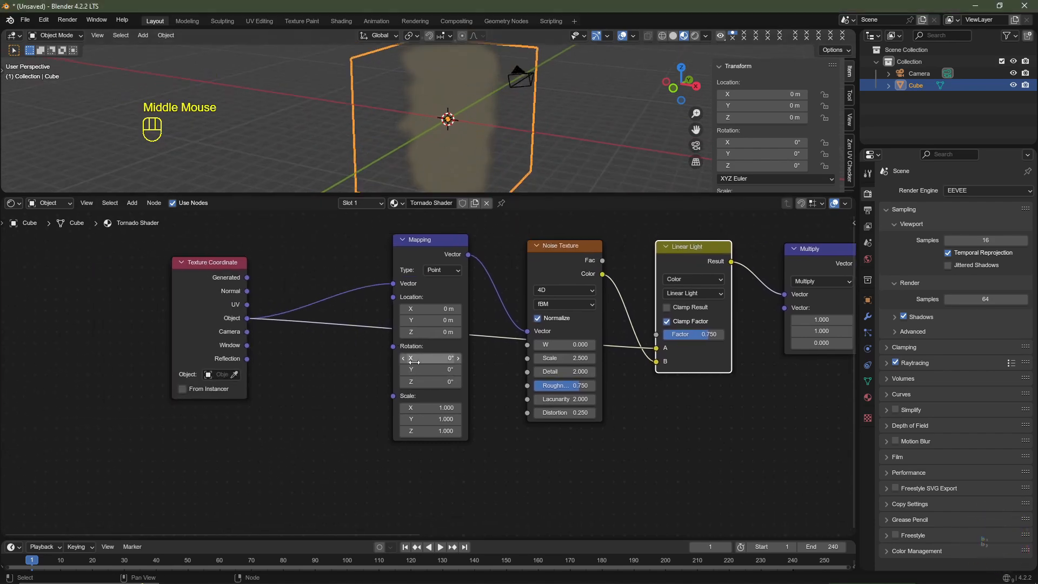
drag(433, 382, 436, 381)
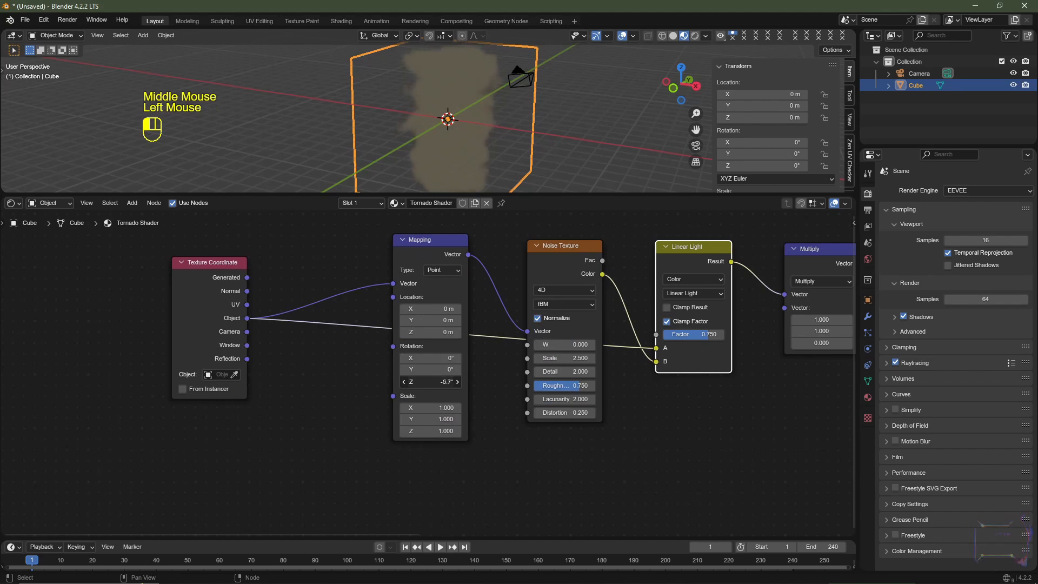
- Move the Texture Coordinate node aside and add a Separate XYZ node fed by its Object output
drag(195, 323, 45, 335)
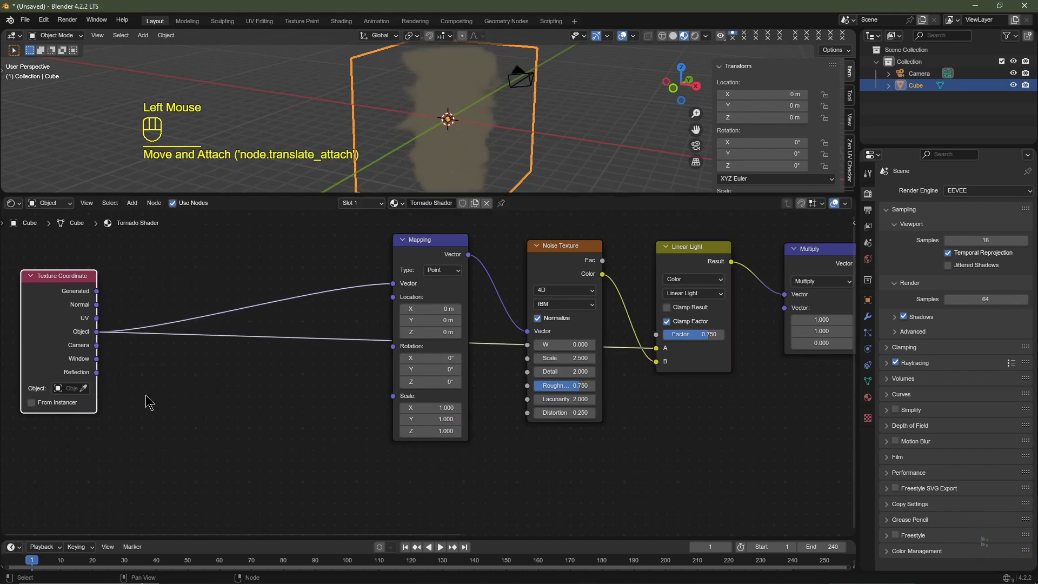
key(shift+a)
mouse_move(151, 395)
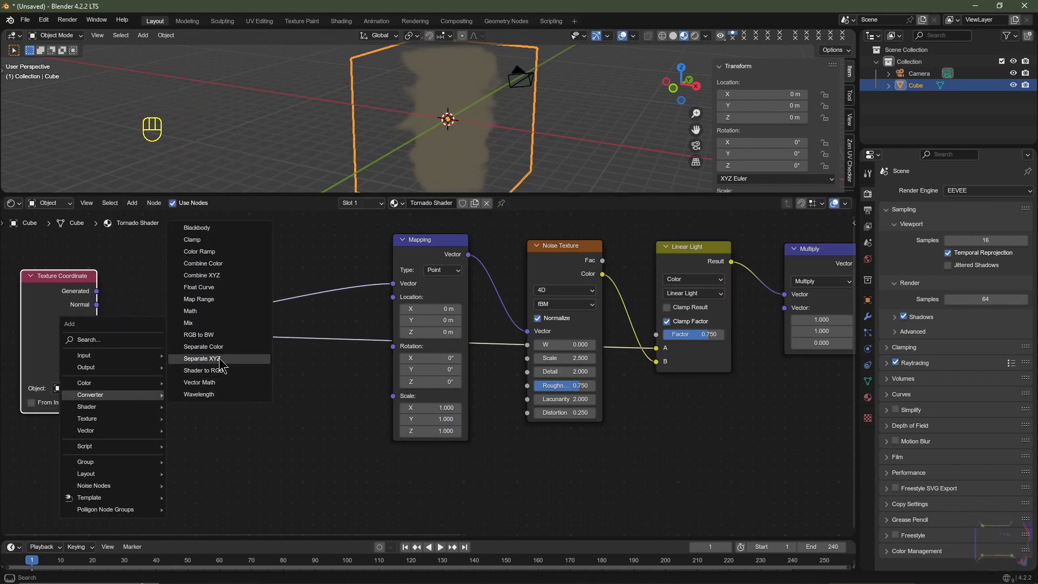
click(202, 359)
click(160, 360)
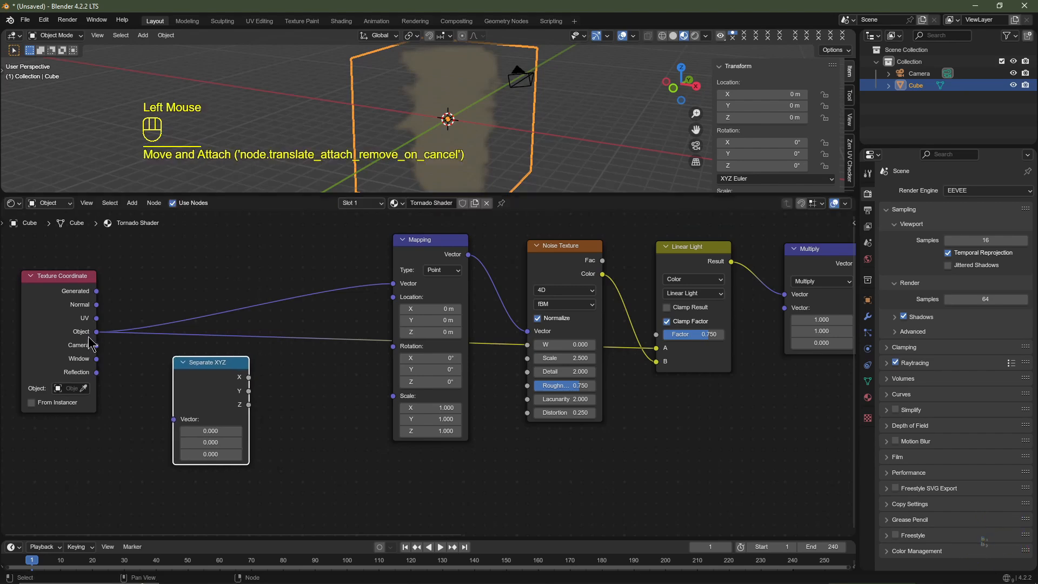
drag(96, 333, 180, 410)
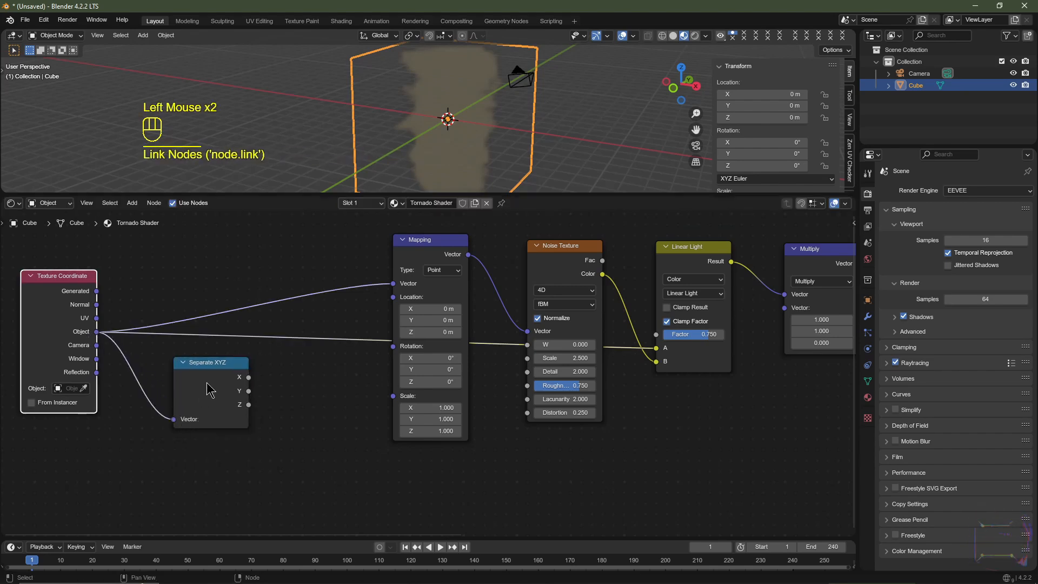
click(205, 364)
drag(204, 364, 170, 367)
- Add a Math node beside Separate XYZ and set its operation to Multiply
key(shift+a)
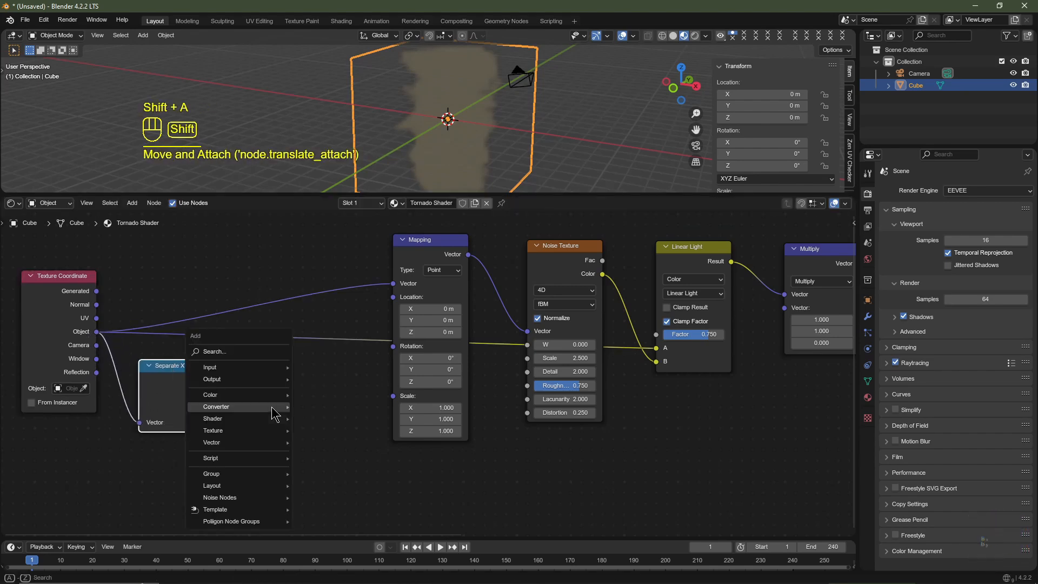
mouse_move(271, 407)
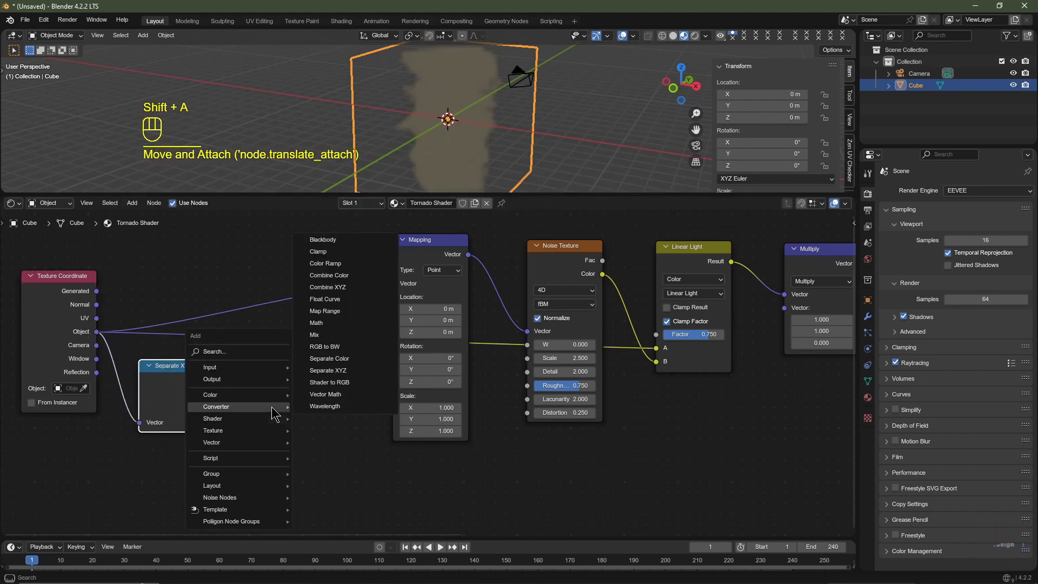
click(333, 323)
click(247, 370)
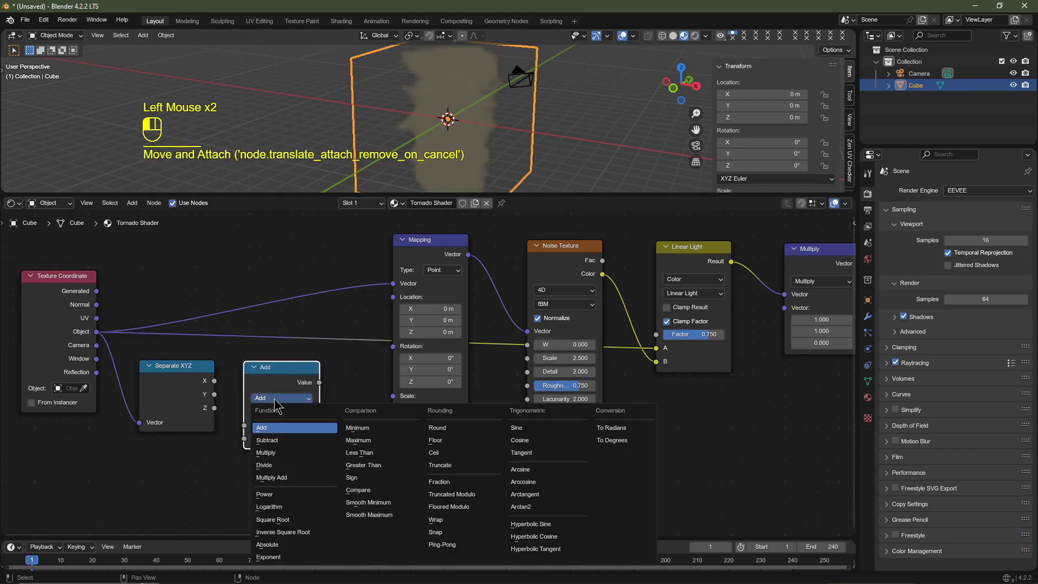
click(281, 455)
- Shift the Texture Coordinate, Separate XYZ and Multiply nodes away from Mapping and add a Combine XYZ node in the gap
drag(355, 388, 49, 383)
scroll(273, 402, down, 2)
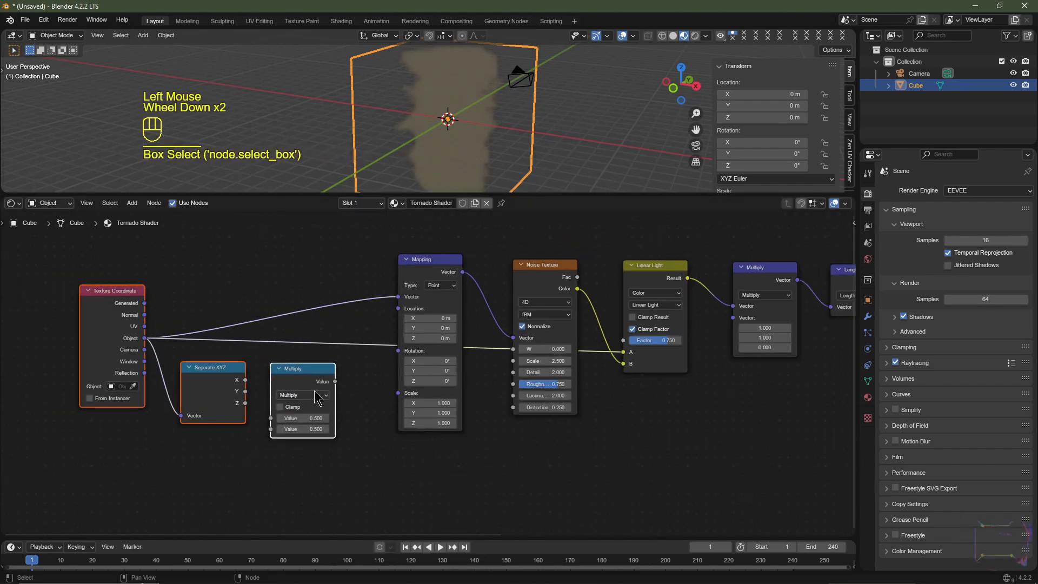
key(g)
click(211, 388)
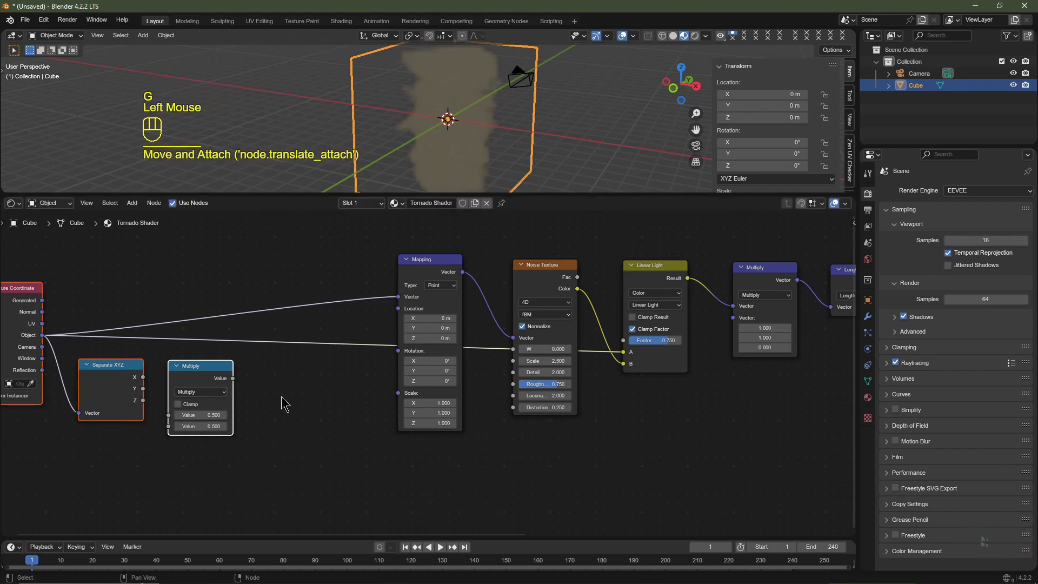
key(shift+a)
mouse_move(281, 404)
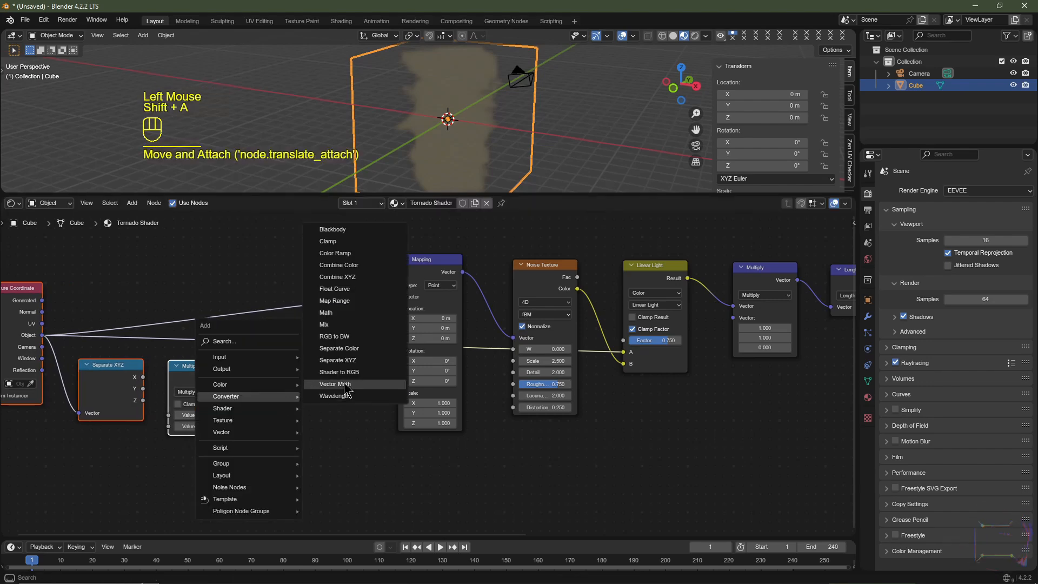
click(352, 279)
click(302, 393)
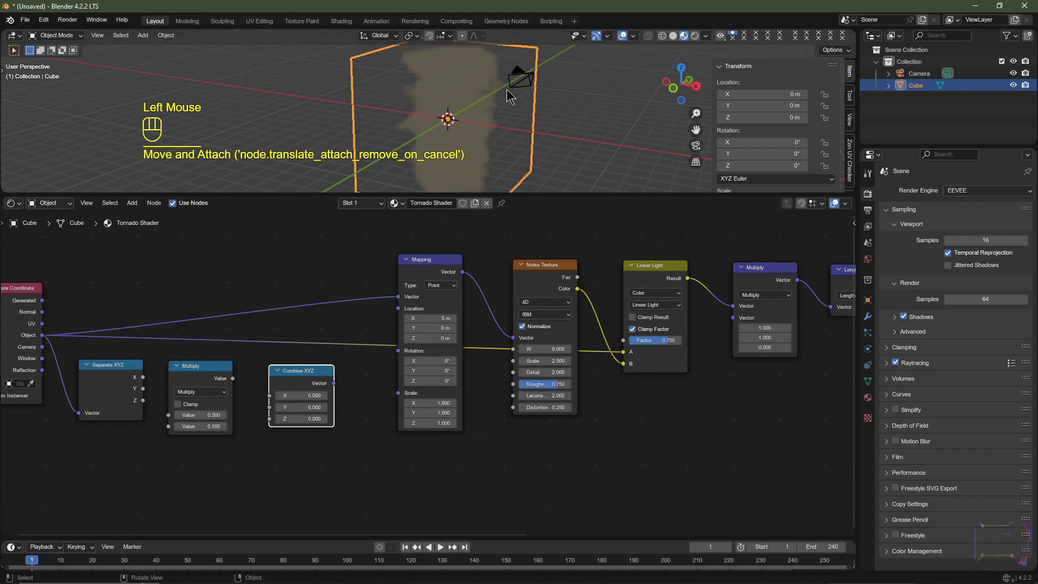
- Link Separate XYZ's Z through the Multiply node into Combine XYZ's Z, and Combine XYZ's Vector into Mapping's Rotation
drag(141, 403, 193, 416)
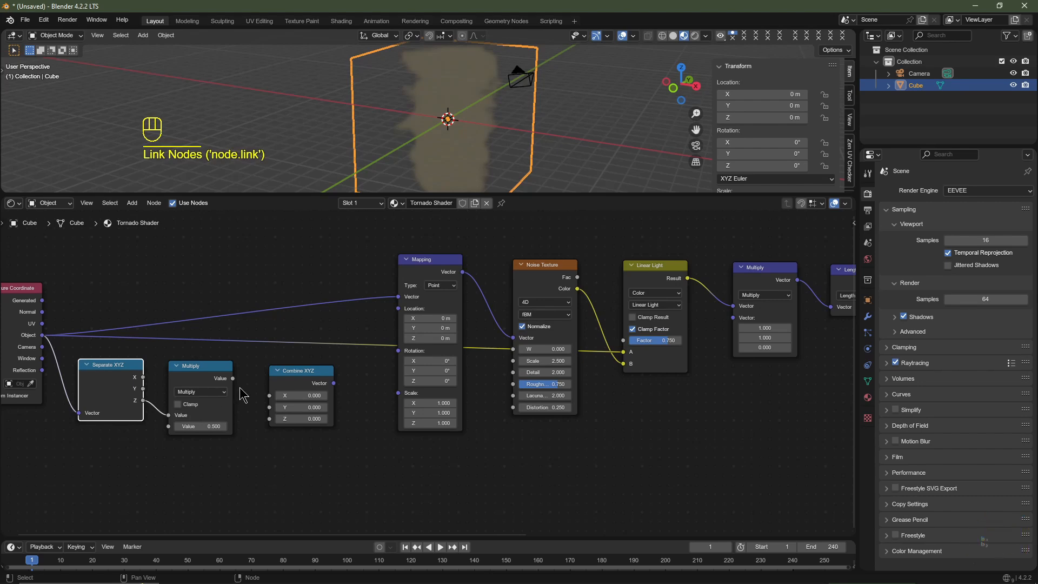
drag(232, 379, 270, 420)
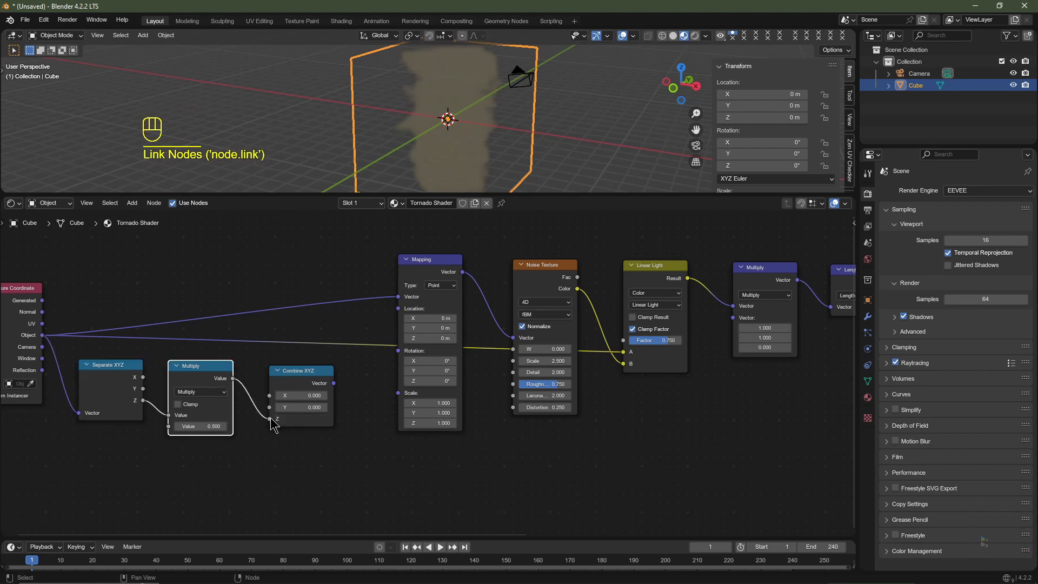
click(331, 396)
drag(334, 383, 391, 358)
- Try raising the rotation Multiply node's value to about 14.2 to preview the twist in the volume
scroll(447, 119, up, 4)
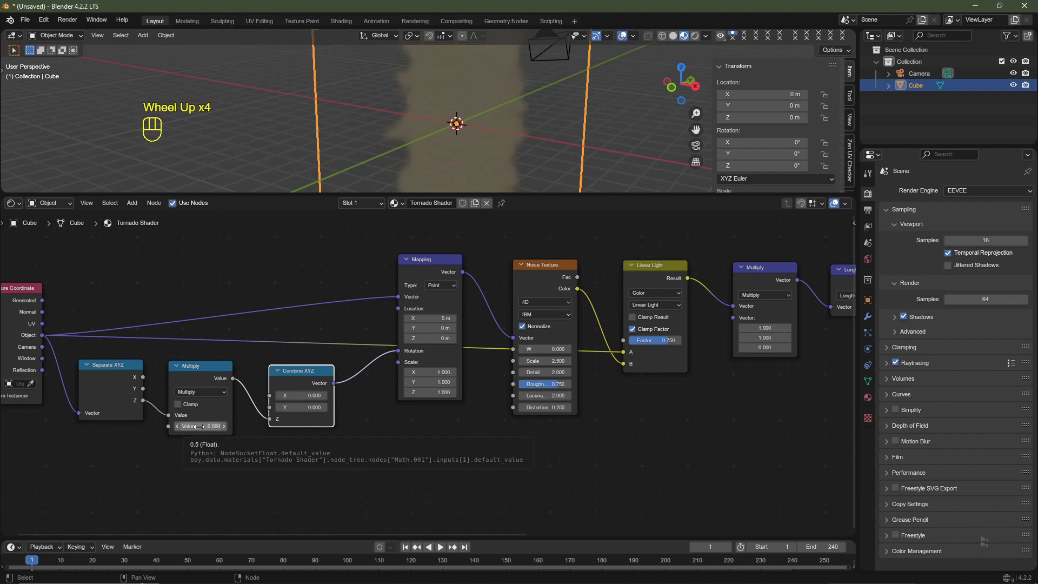
drag(199, 427, 274, 426)
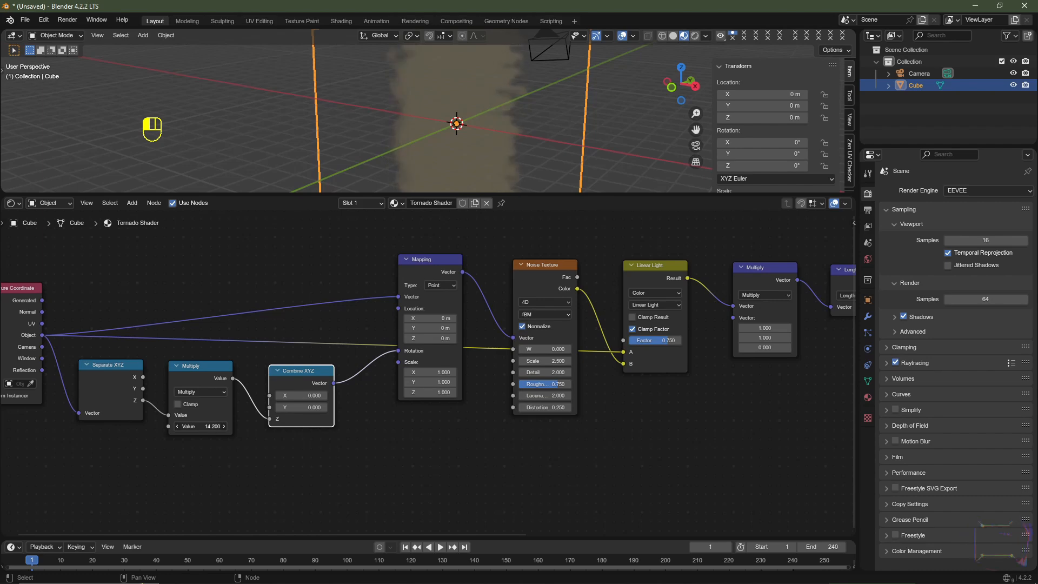
key(Escape)
- Add a point light in top view and move it to X 6 m, Y -5 m
scroll(533, 128, down, 2)
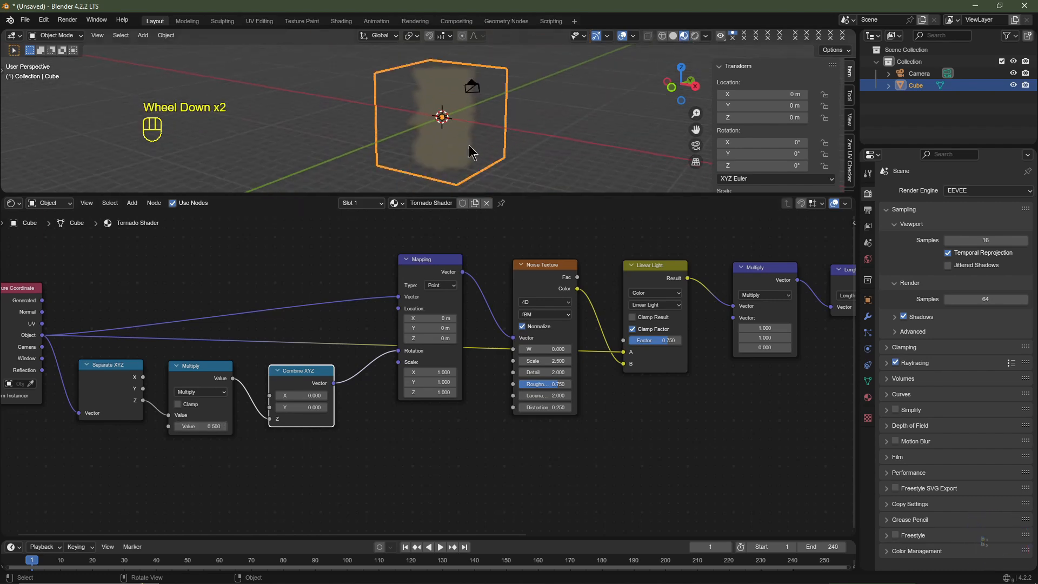
key(KP_7)
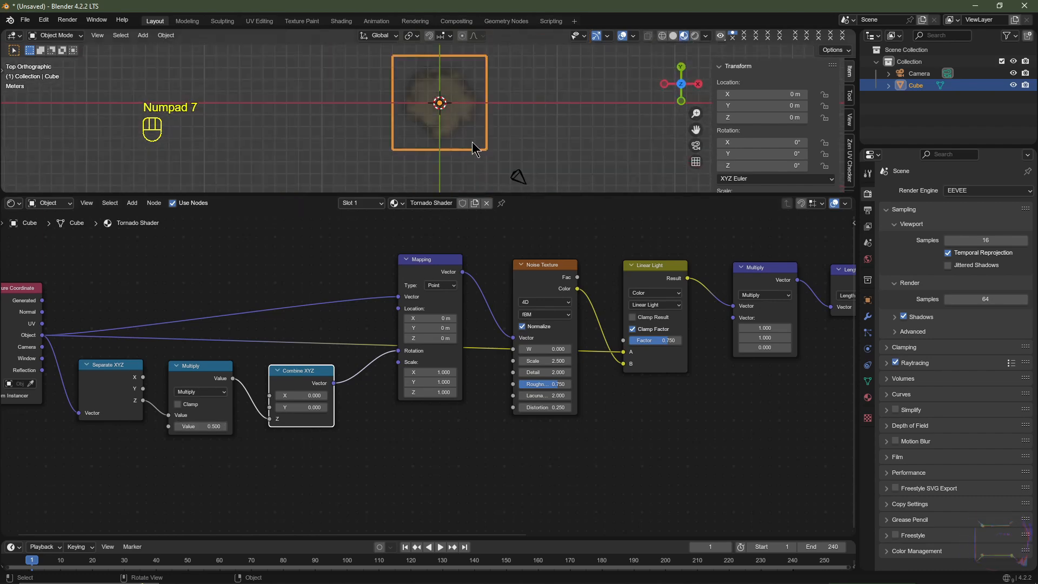
key(shift+a)
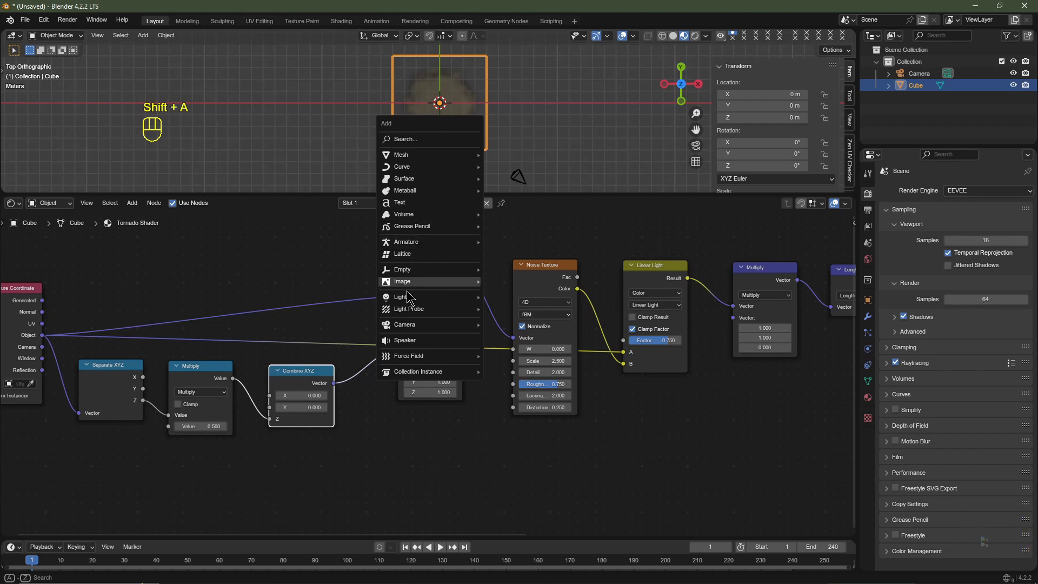
mouse_move(408, 299)
click(518, 297)
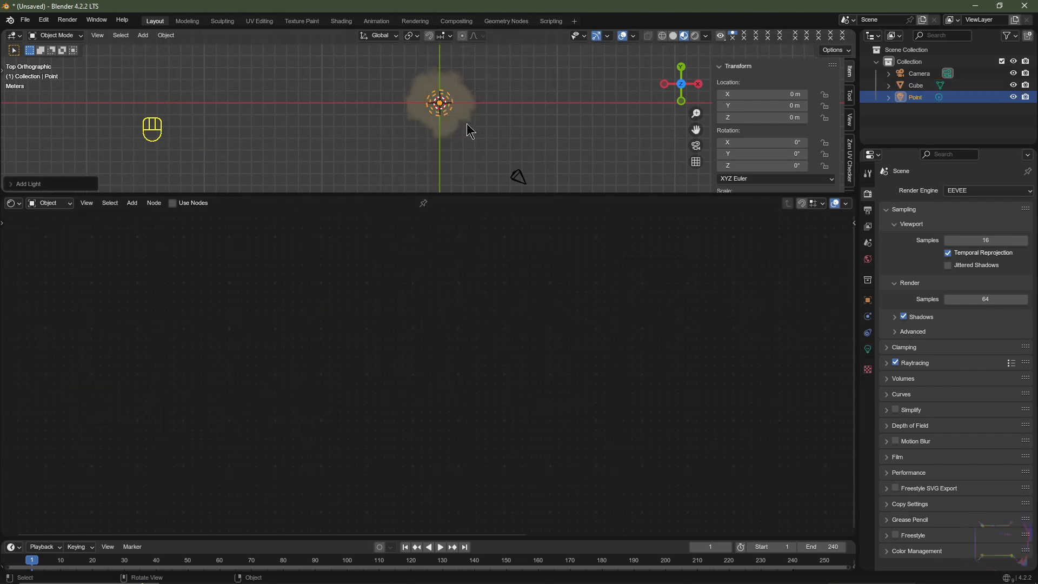
key(g)
key(ctrl)
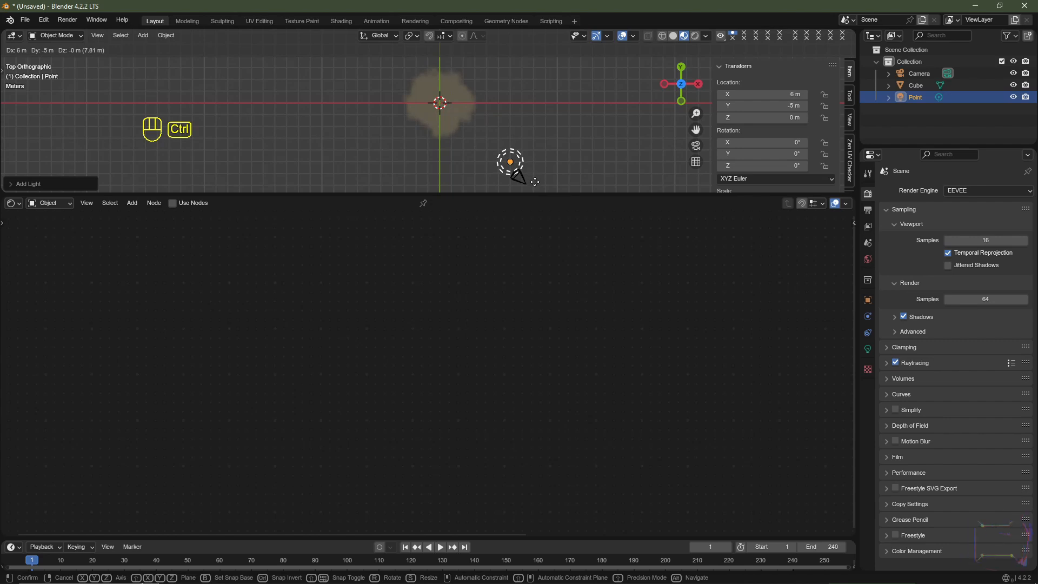
ctrl+click(535, 185)
- Show the front view with rendered shading and set the point light's power to 500 W
key(KP_1)
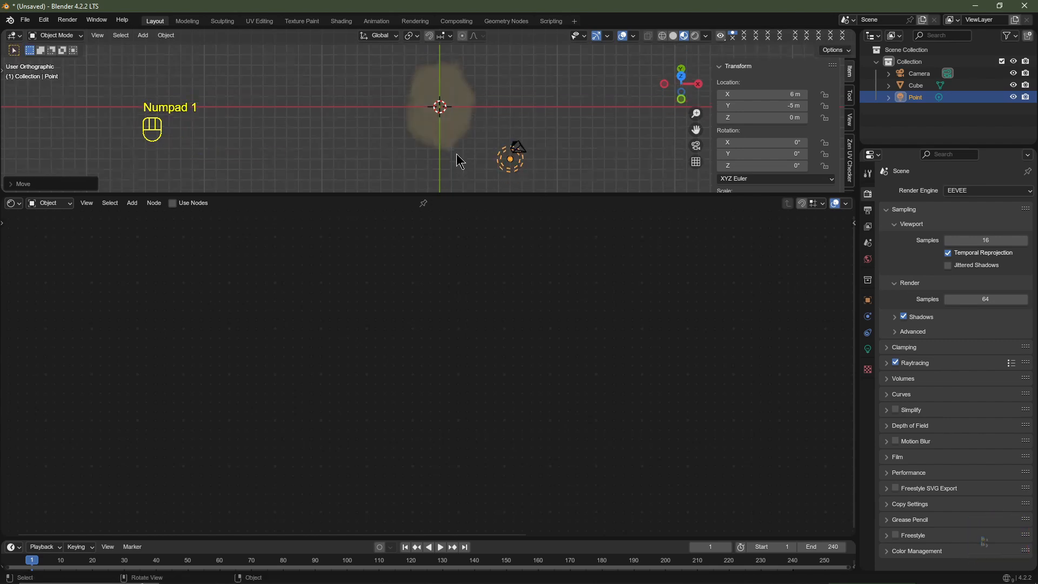
click(695, 36)
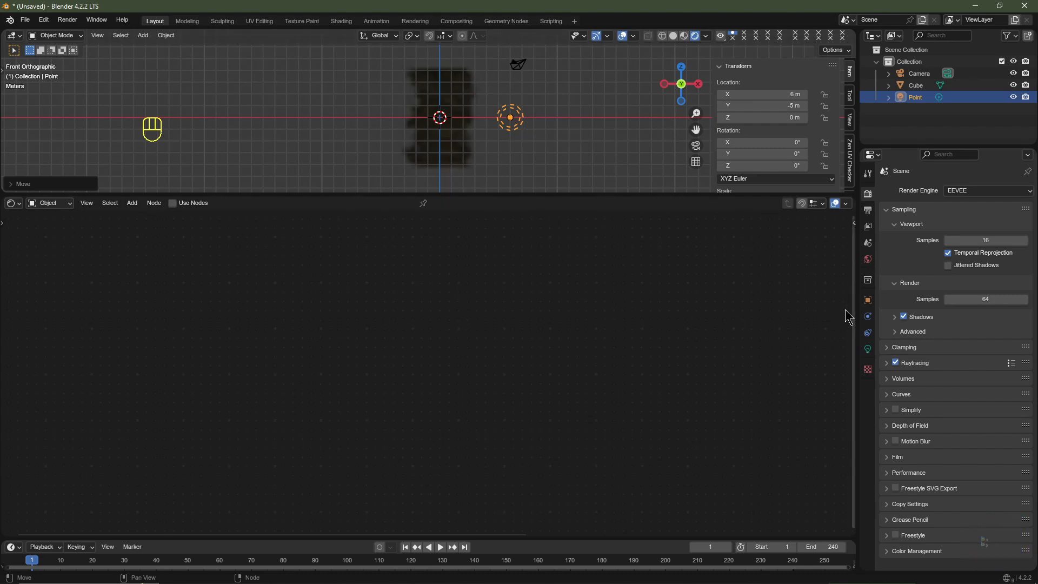
click(867, 349)
key(ctrl+z)
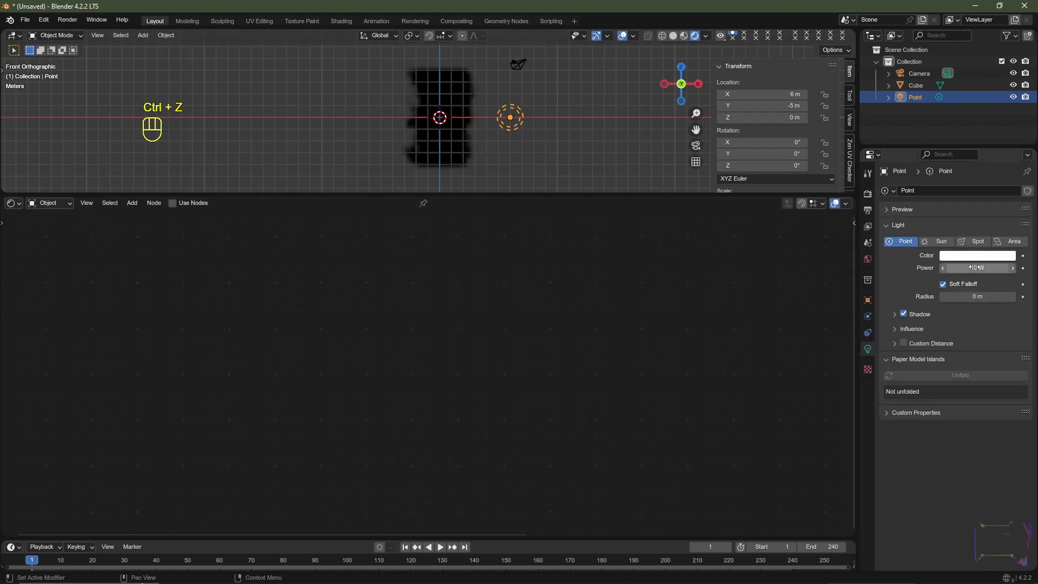
click(975, 267)
text(500)
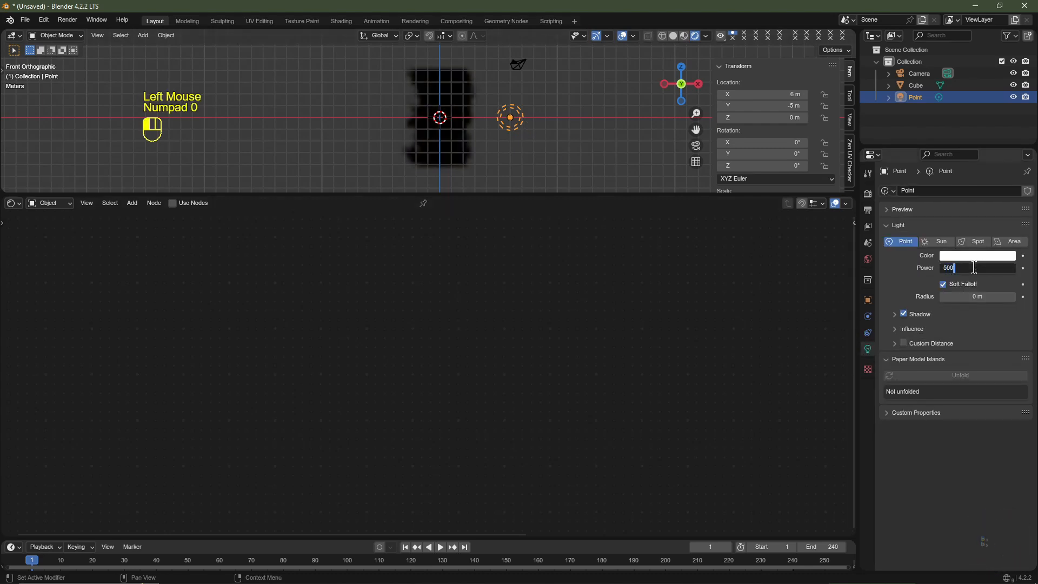
key(Return)
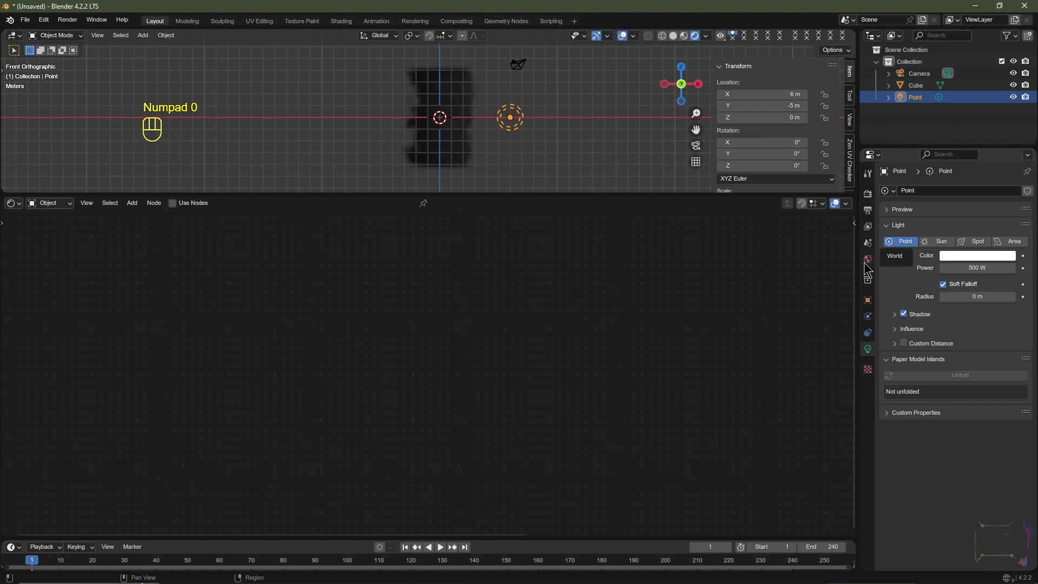
- Set the World background strength to 0
click(866, 263)
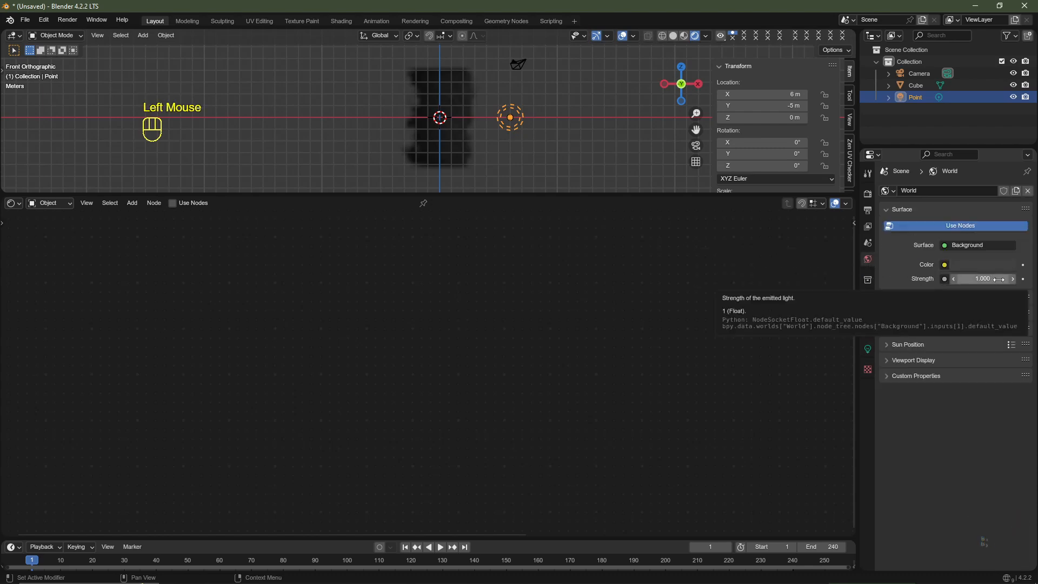
drag(987, 277, 931, 276)
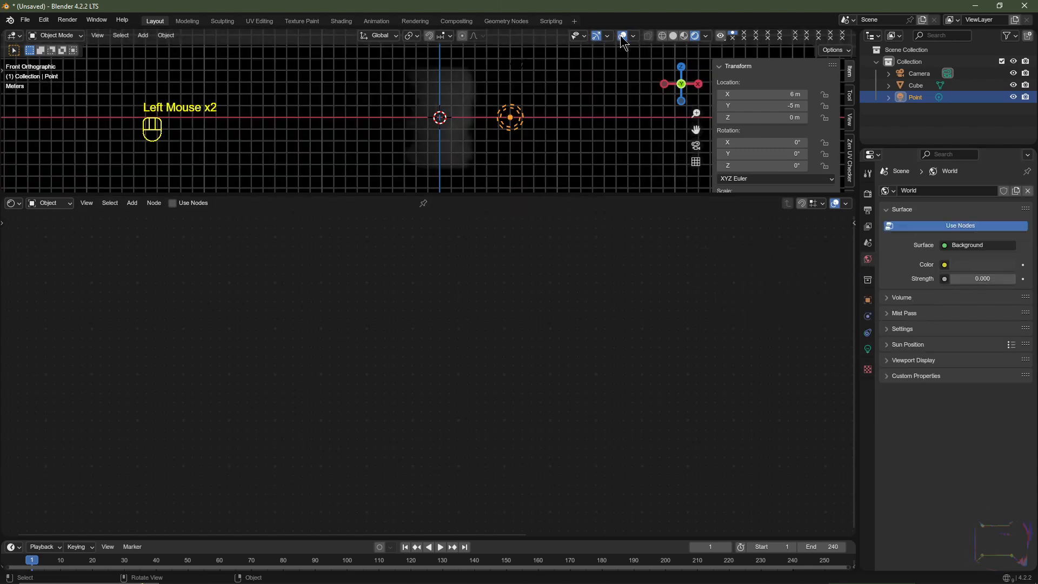
- Hide the viewport overlays and set the point light's power to 1000 W
click(622, 37)
scroll(489, 125, up, 2)
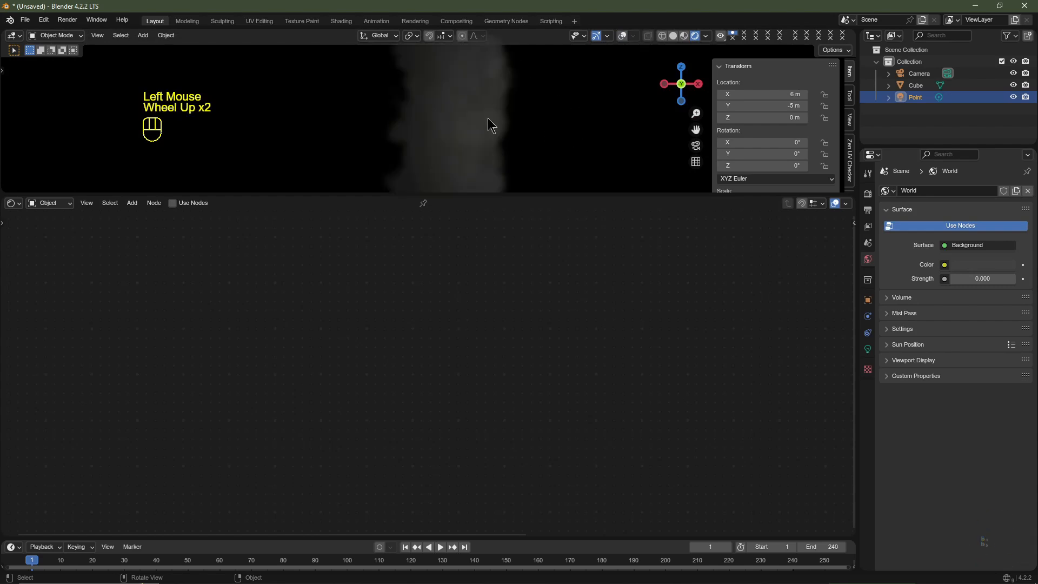
scroll(702, 172, down, 1)
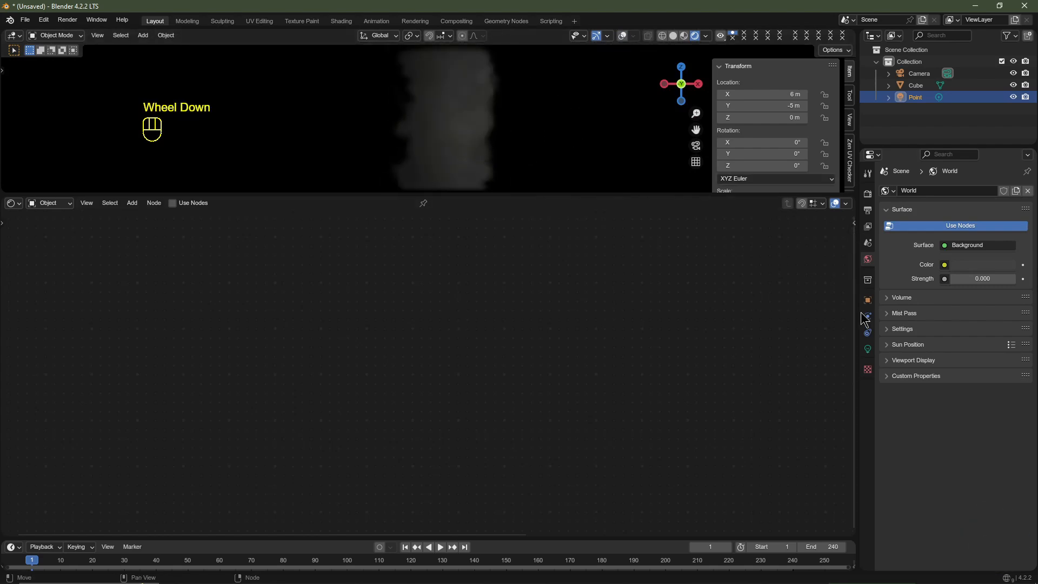
click(868, 348)
double_click(973, 266)
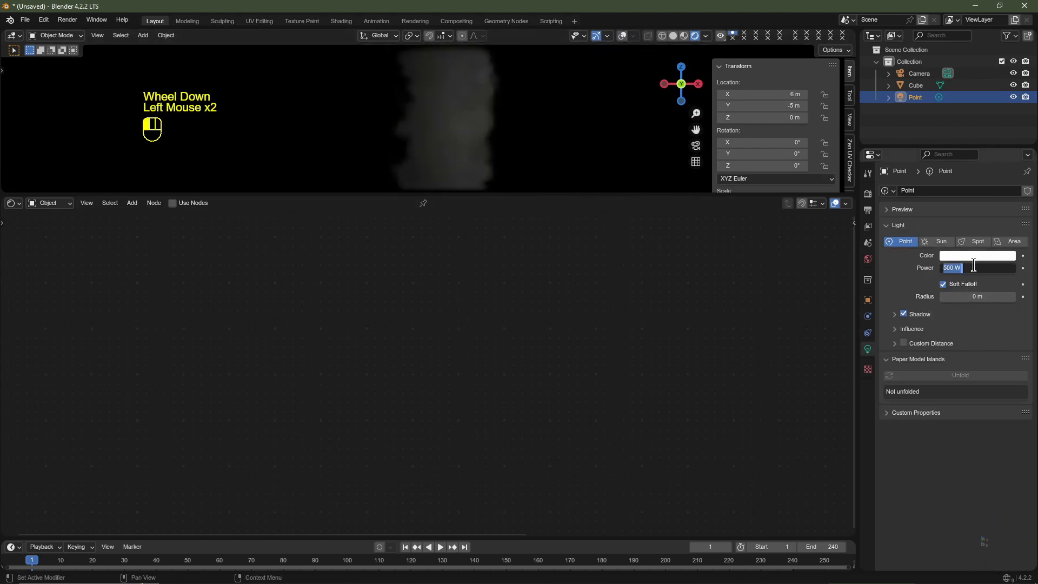
text(100)
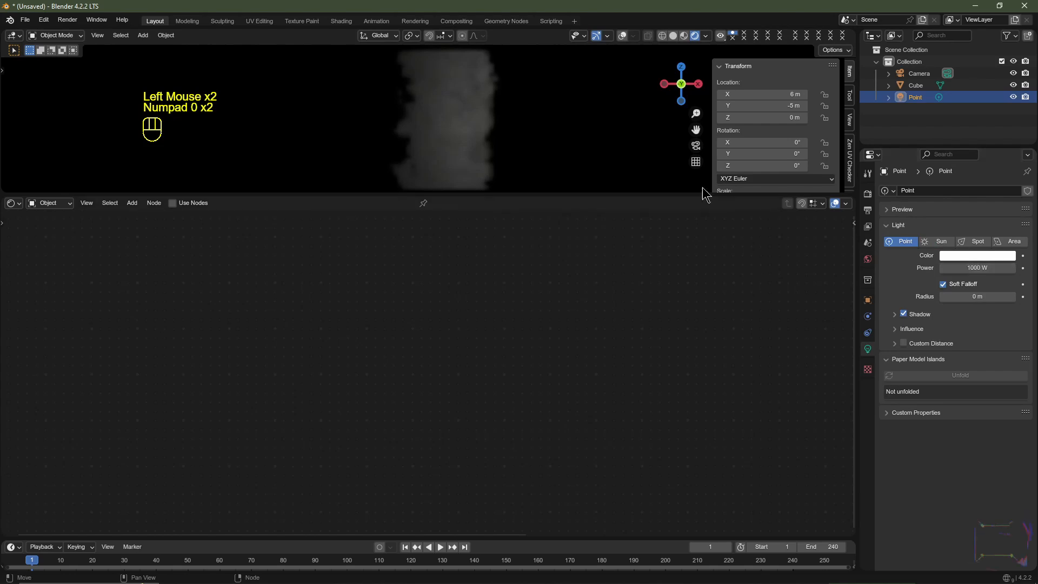
- Change the point light's color to a saturated blue
click(971, 259)
click(972, 256)
click(972, 109)
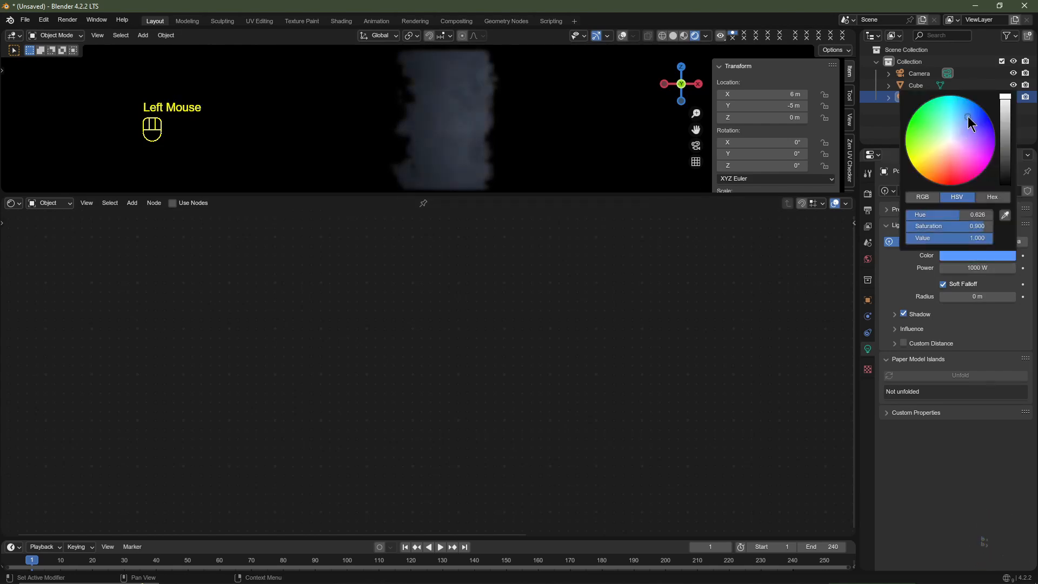
- Show the viewport overlays, duplicate the blue point light to X -9 m, and color the copy orange
click(624, 37)
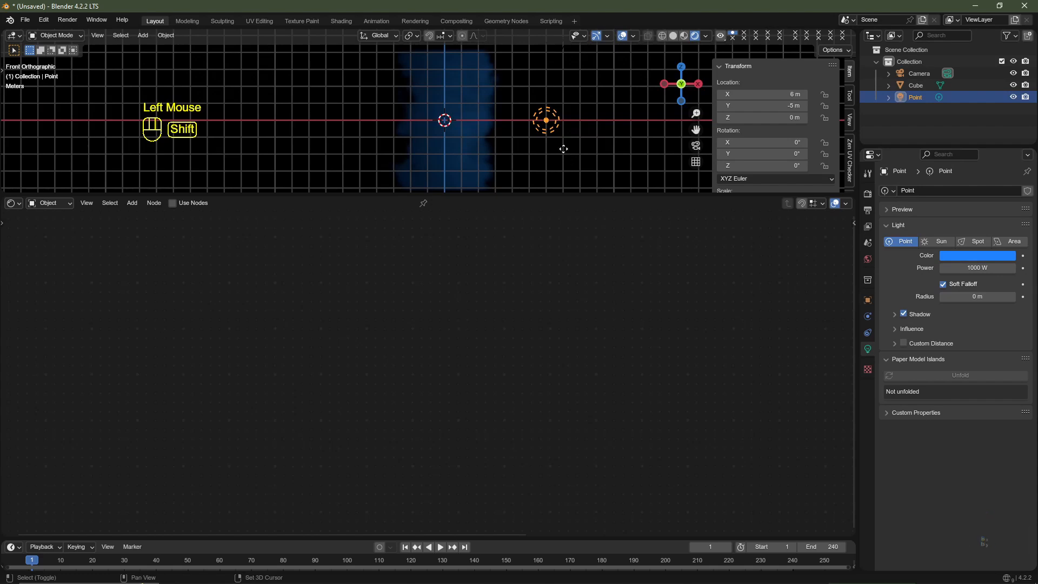
key(shift+d)
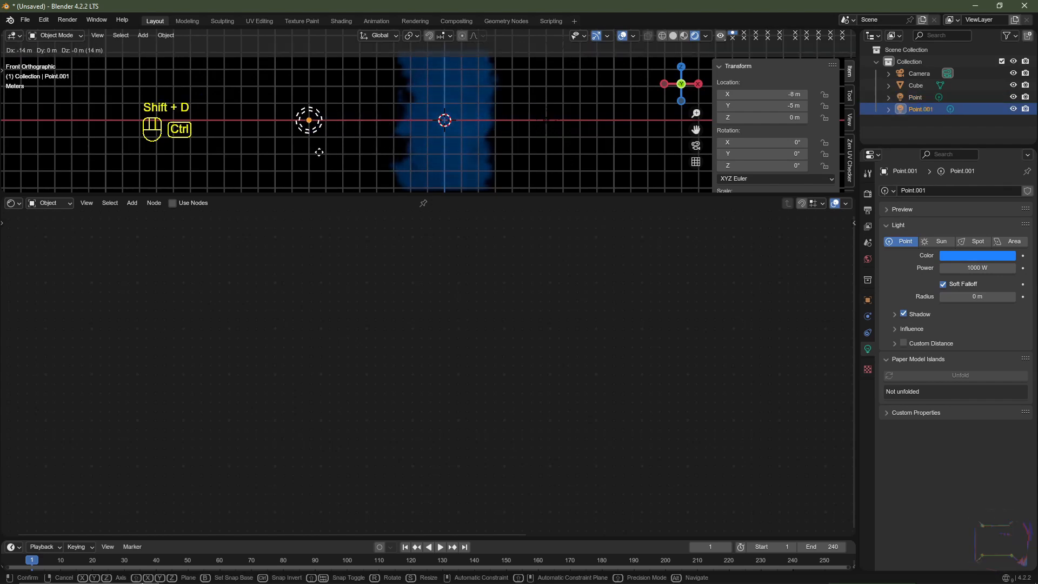
ctrl+click(315, 151)
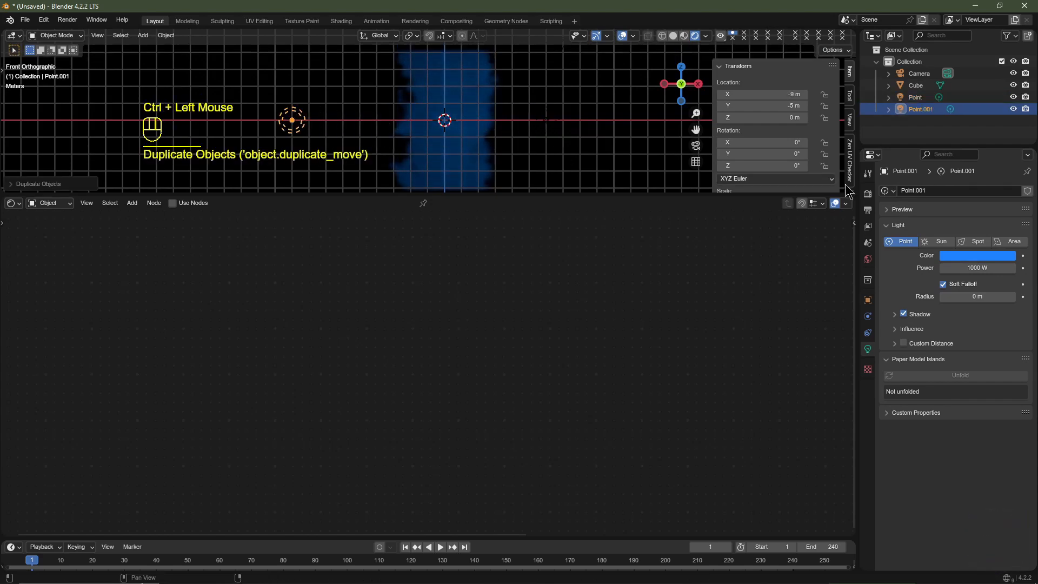
click(968, 258)
drag(959, 182, 930, 179)
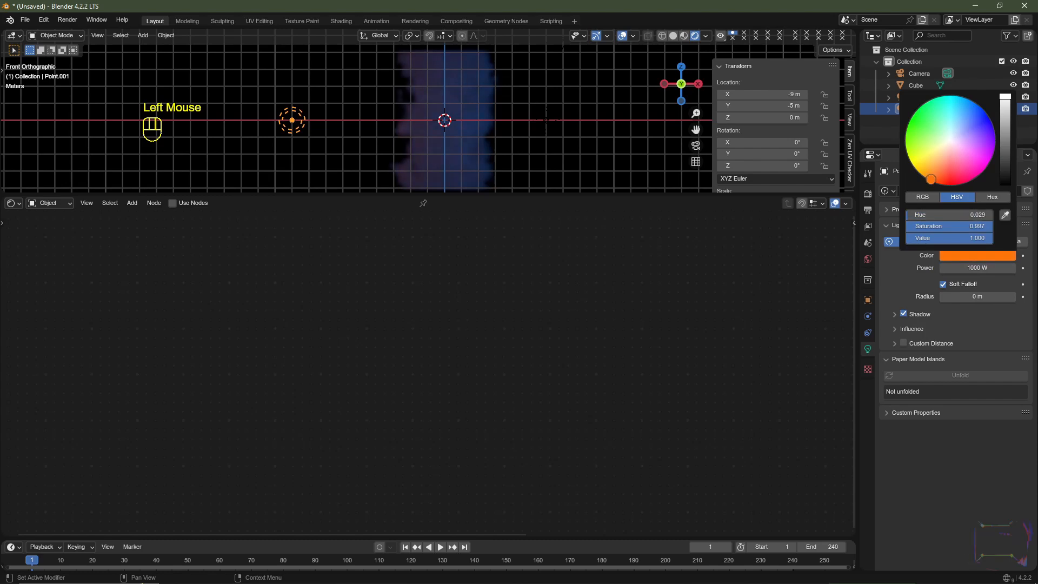
- Select the cube, hide the viewport sidebar, and set the EEVEE volume resolution to 1:1
click(426, 111)
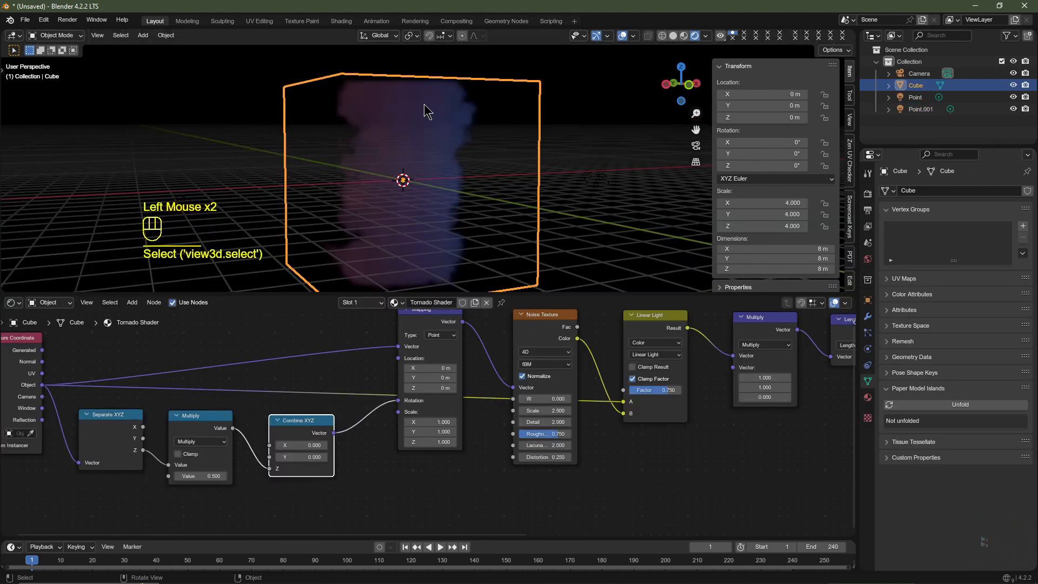
key(n)
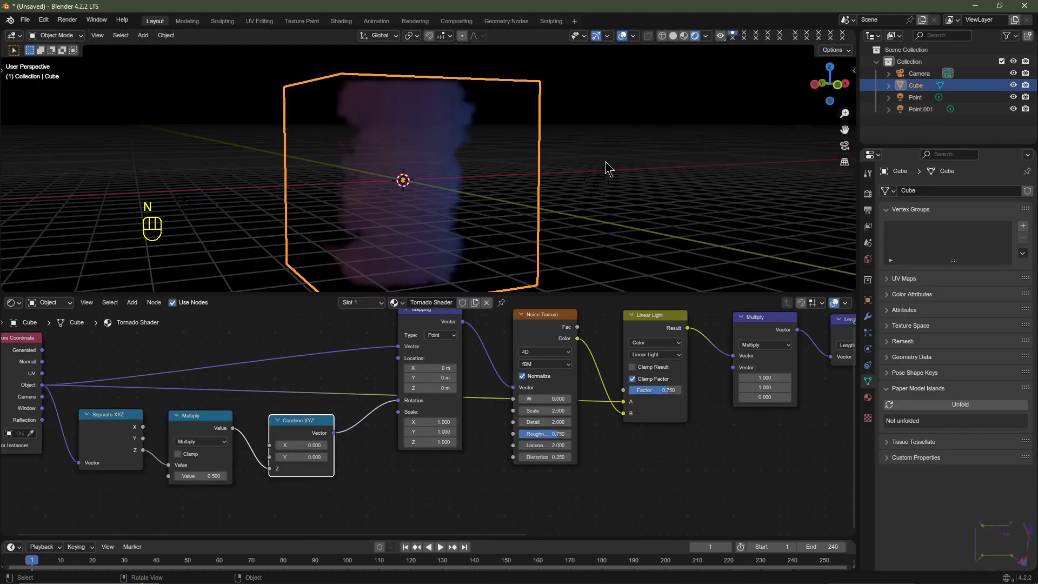
click(868, 194)
scroll(951, 340, down, 2)
click(951, 341)
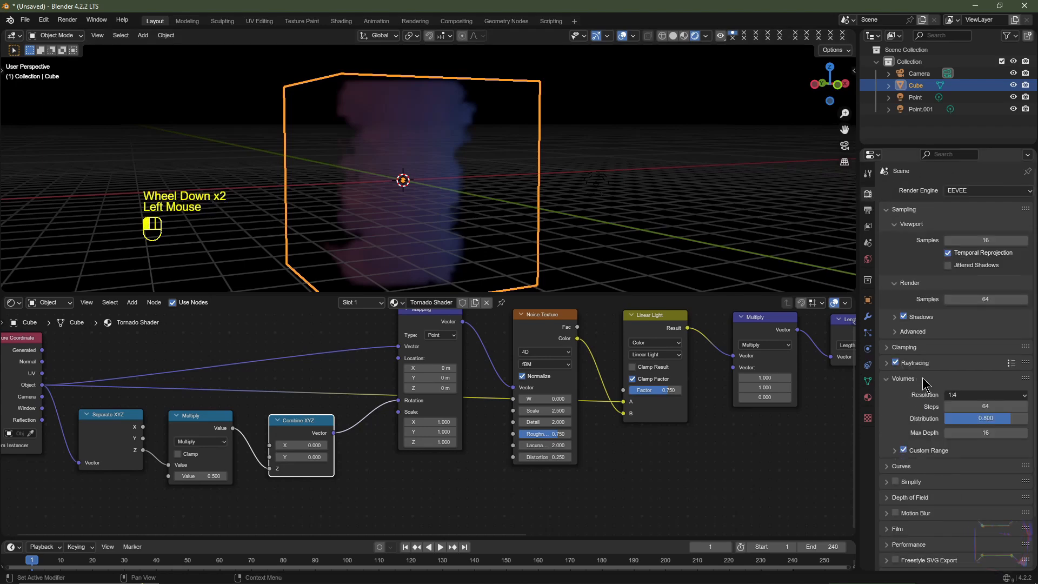
scroll(951, 340, down, 3)
click(957, 337)
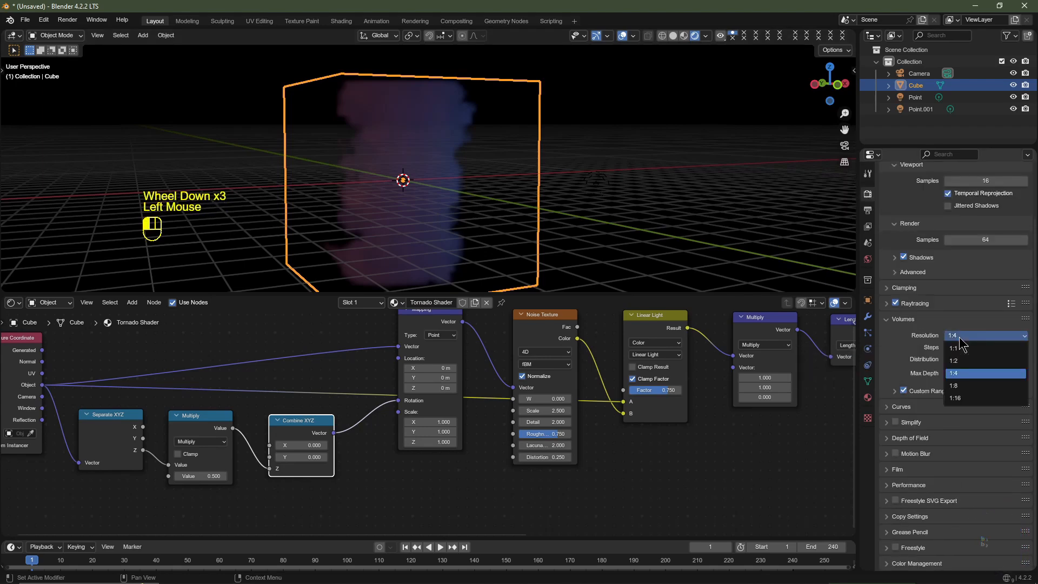
click(968, 348)
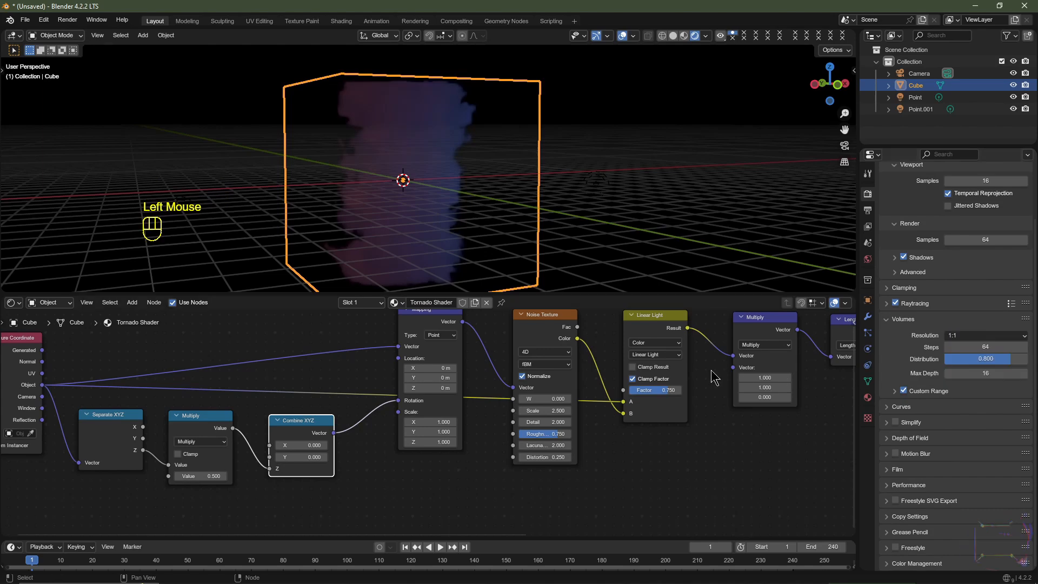
- Try the volume resolutions 1:4 and 1:8 to compare the quality of the tornado volume
scroll(406, 198, up, 1)
scroll(407, 198, up, 1)
scroll(403, 189, down, 2)
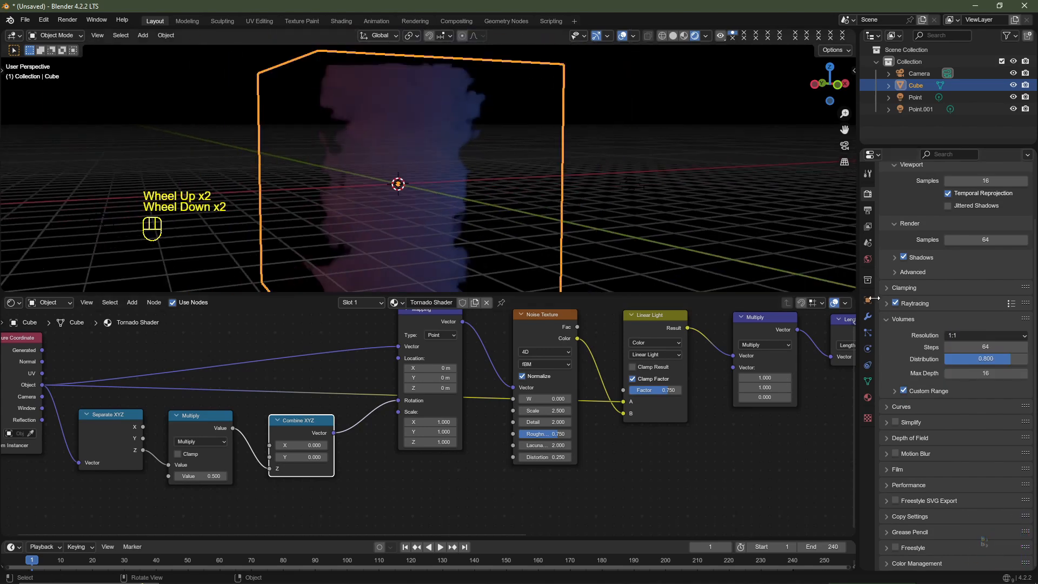
click(975, 339)
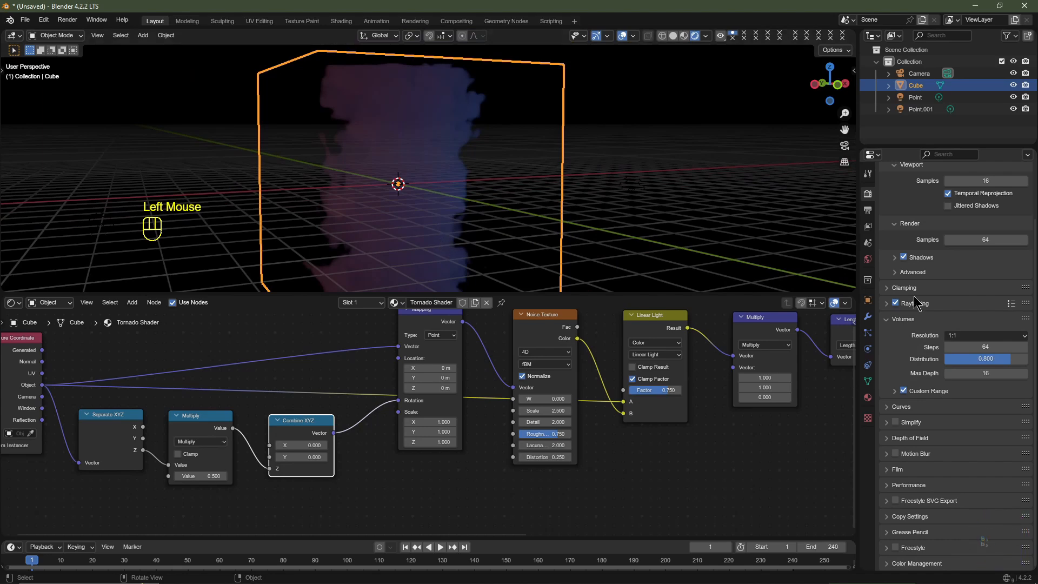
click(978, 336)
click(973, 373)
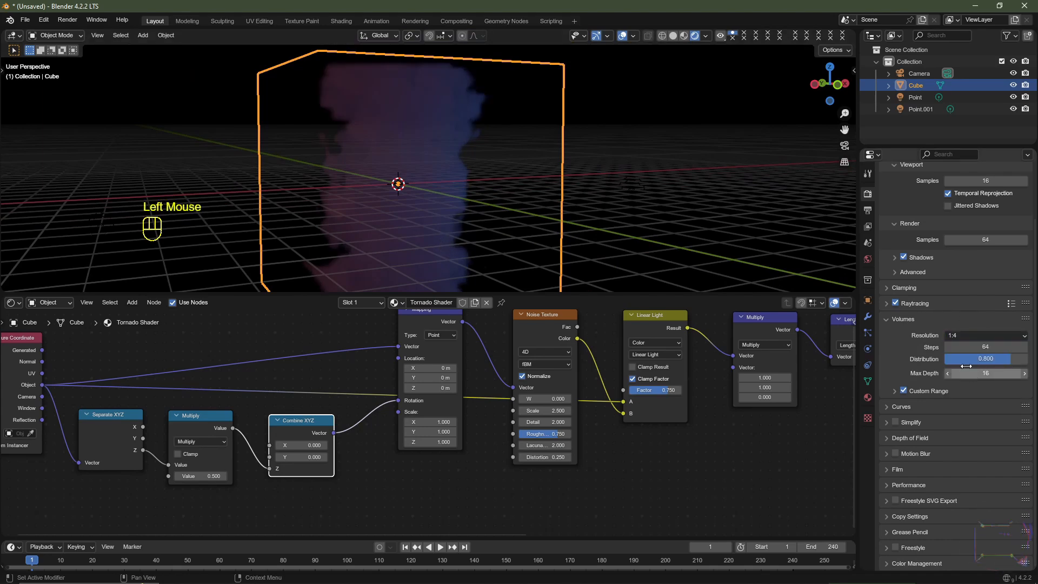
click(967, 336)
click(968, 385)
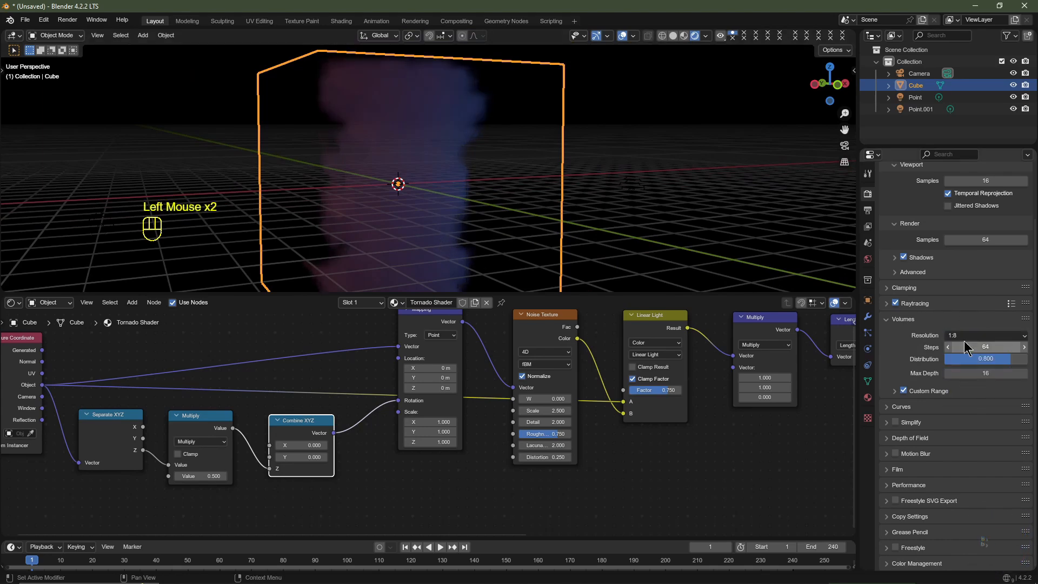
- Set the EEVEE volume resolution to 1:2
click(967, 336)
click(965, 360)
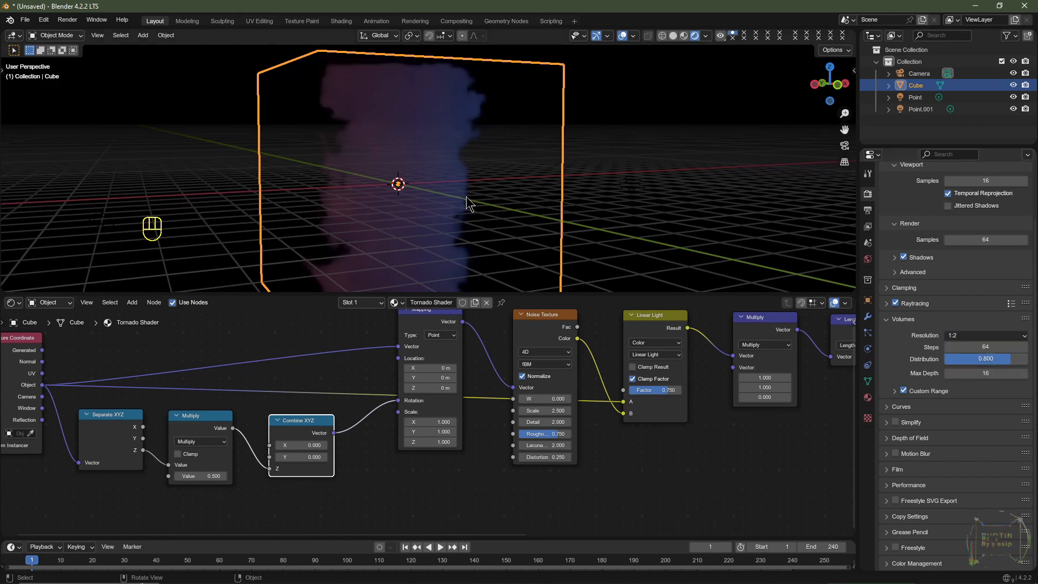
click(975, 335)
click(967, 359)
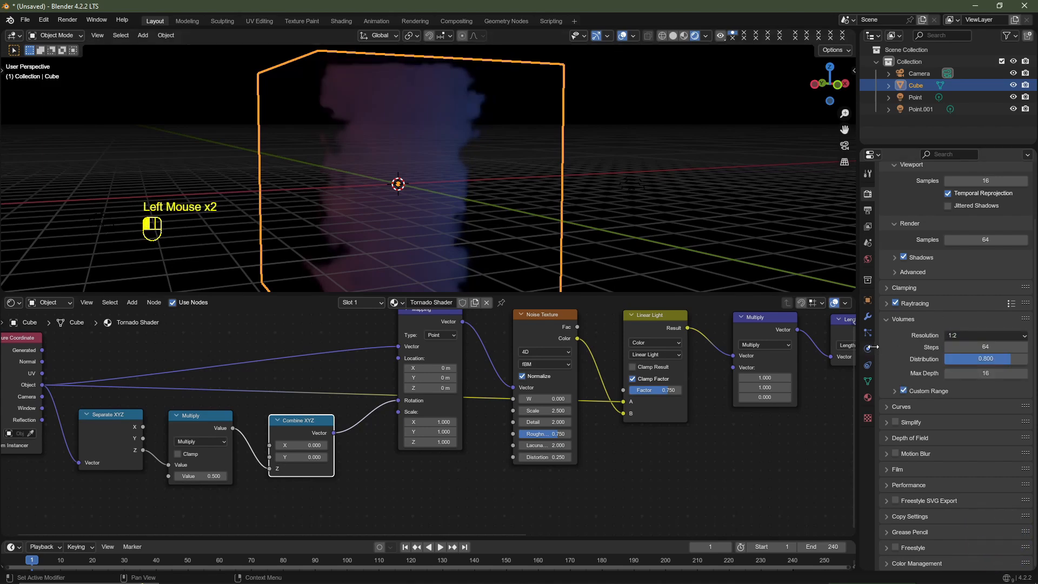
- Set the value of the Multiply node between Separate XYZ and Combine XYZ to 4
click(203, 476)
mouse_move(196, 476)
mouse_down()
mouse_move(238, 476)
mouse_move(195, 476)
mouse_up()
click(204, 478)
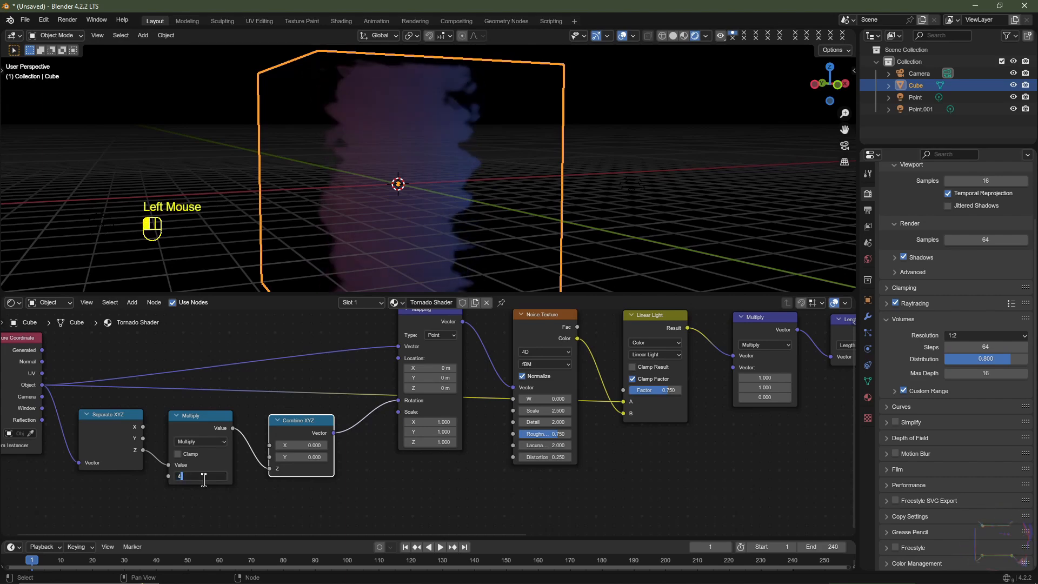
text(4)
- Set the blue point light's power to 2500 W and copy that value to the orange point light
click(914, 97)
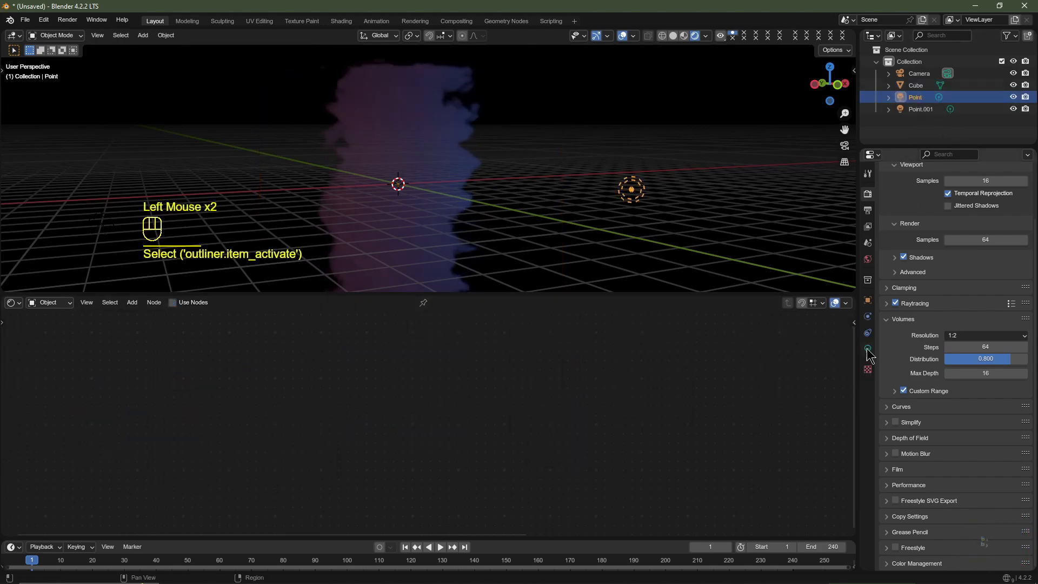
click(868, 349)
click(972, 268)
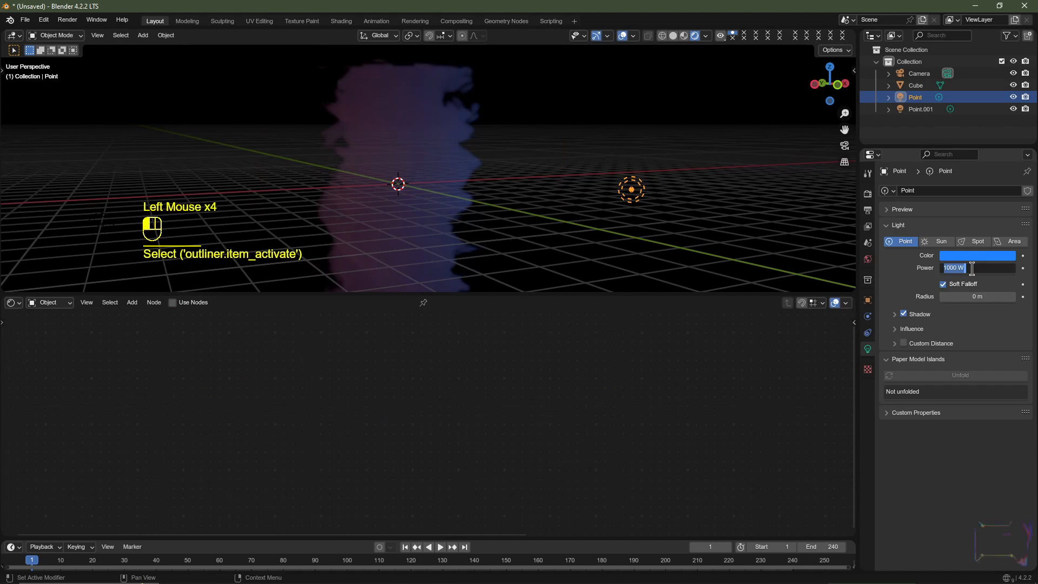
text(2500)
key(Return)
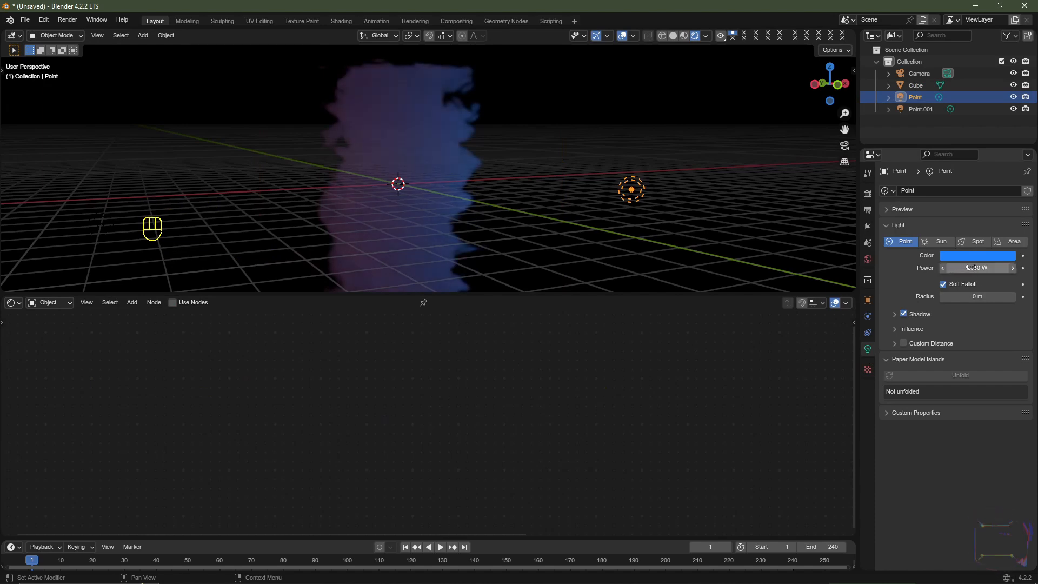
key(ctrl+c)
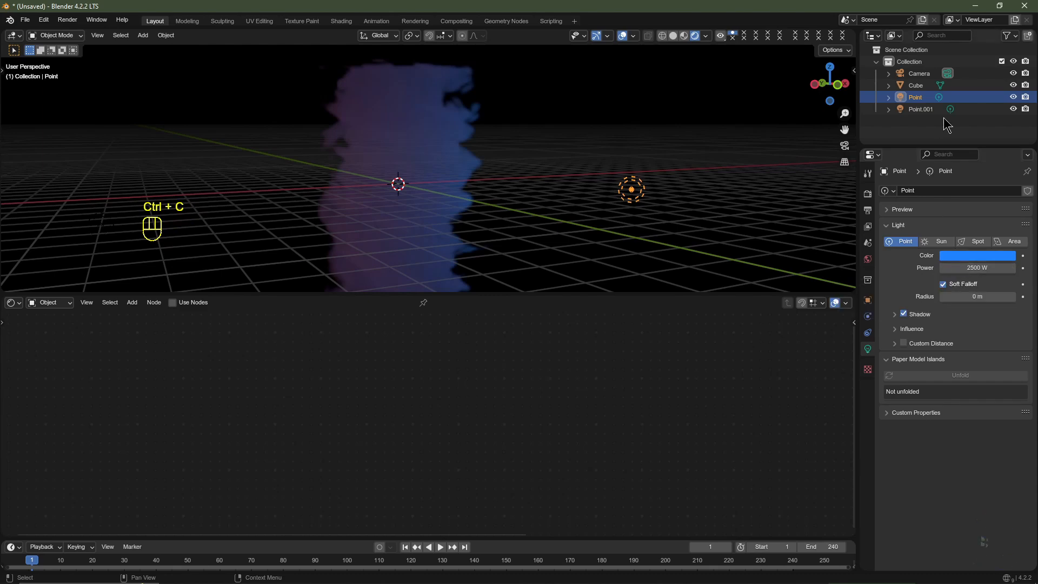
click(926, 110)
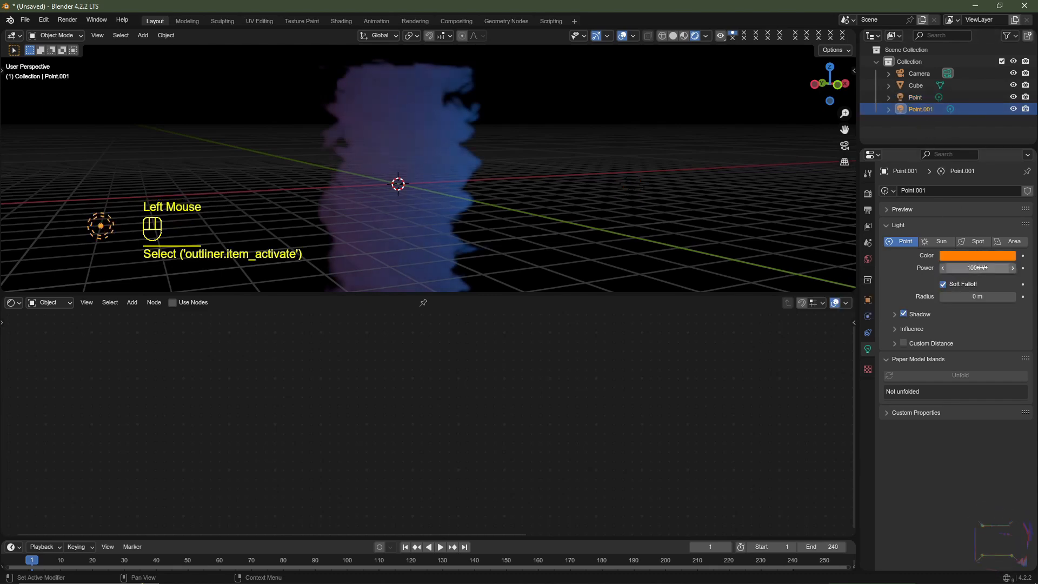
key(ctrl+v)
- Switch to the front perspective view and rename the cube to Tornado
middle_drag(453, 181, 429, 217)
shift+middle_drag(429, 217, 442, 165)
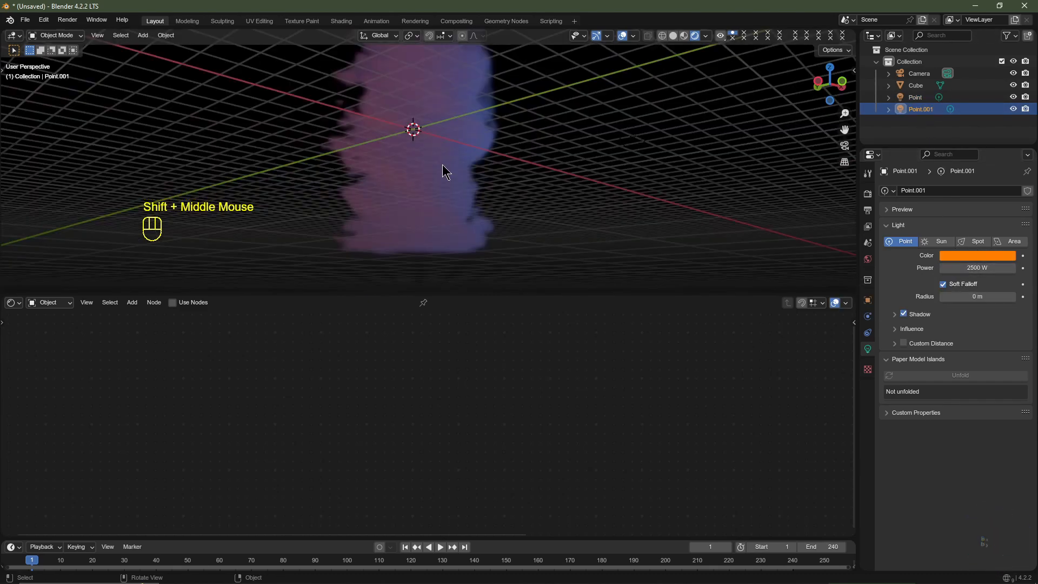
key(KP_1)
key(KP_5)
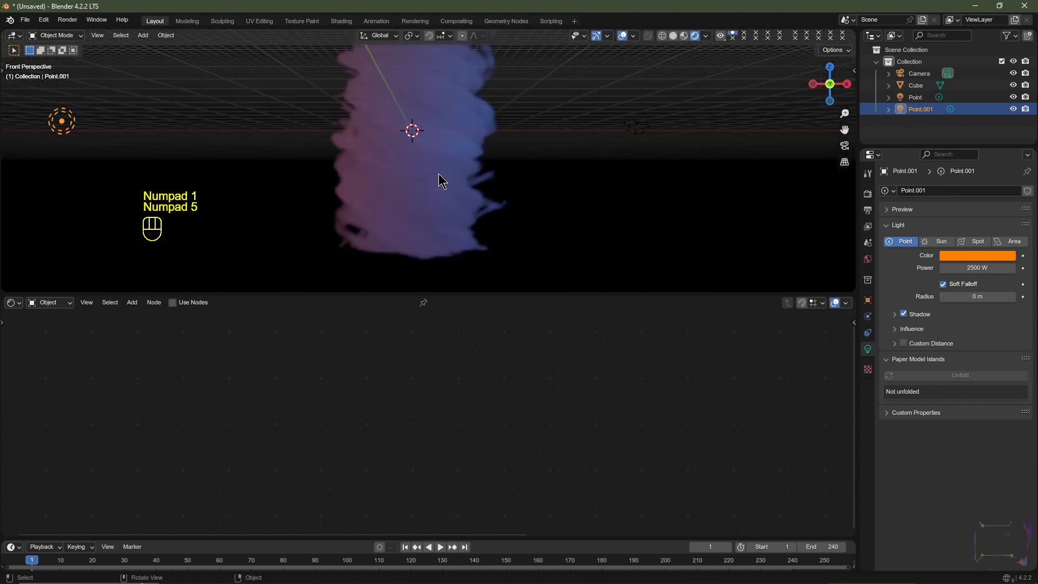
shift+middle_drag(471, 142, 482, 168)
click(437, 150)
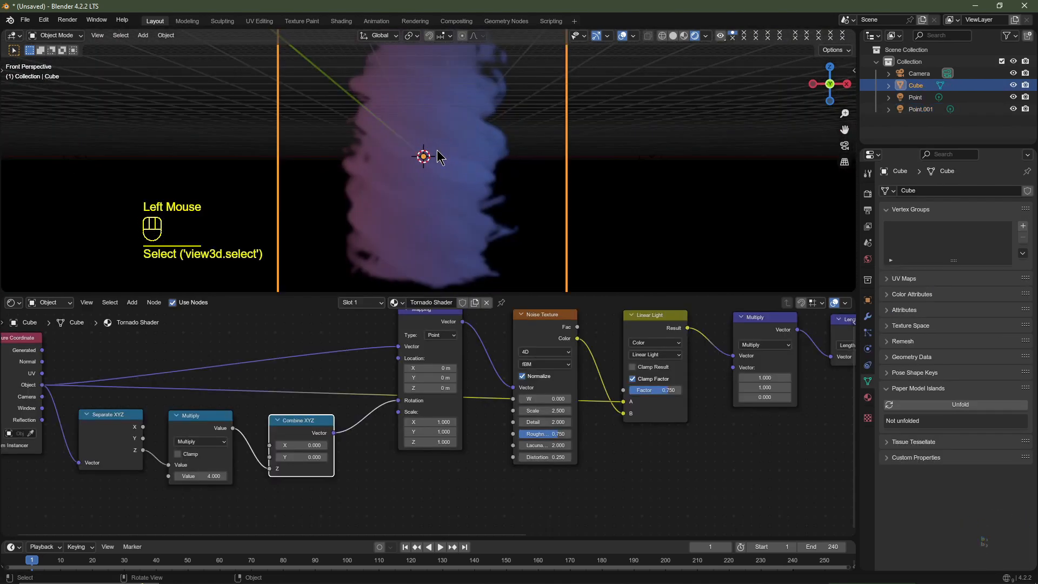
double_click(914, 86)
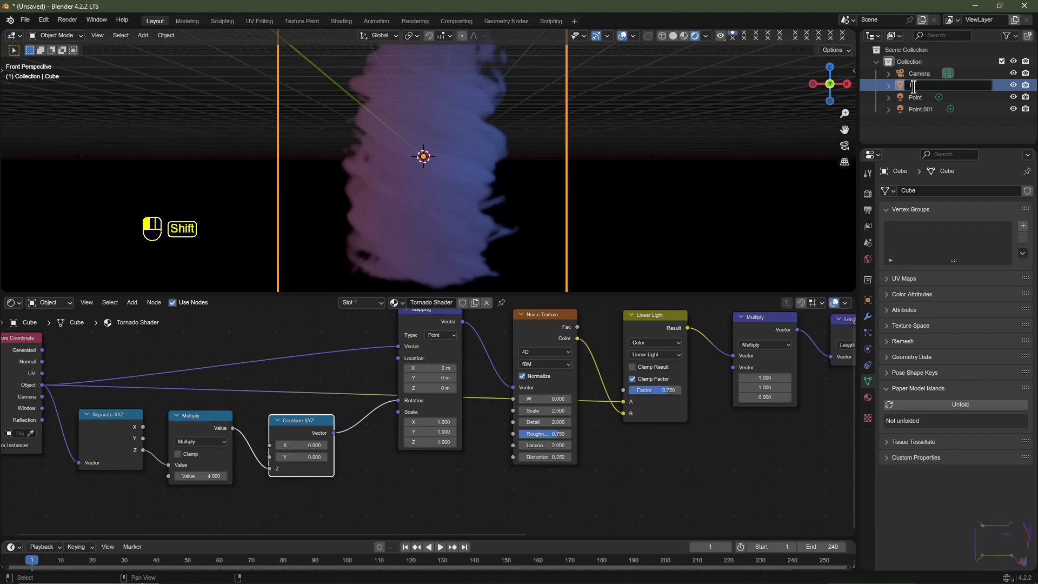
text(Tornado)
key(Return)
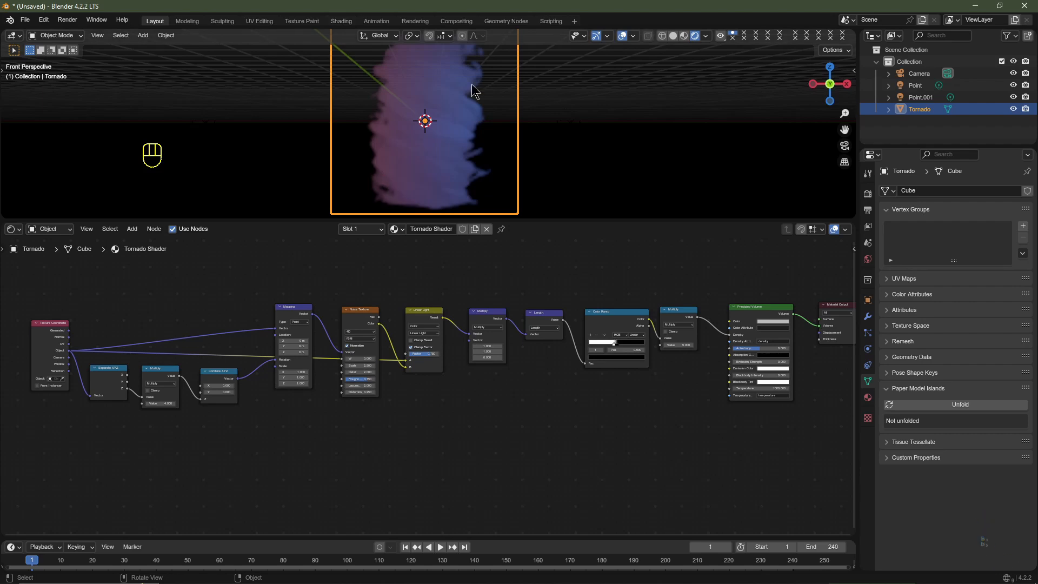
- Duplicate the Separate XYZ node and place the copy directly below the original
middle_drag(502, 436, 488, 435)
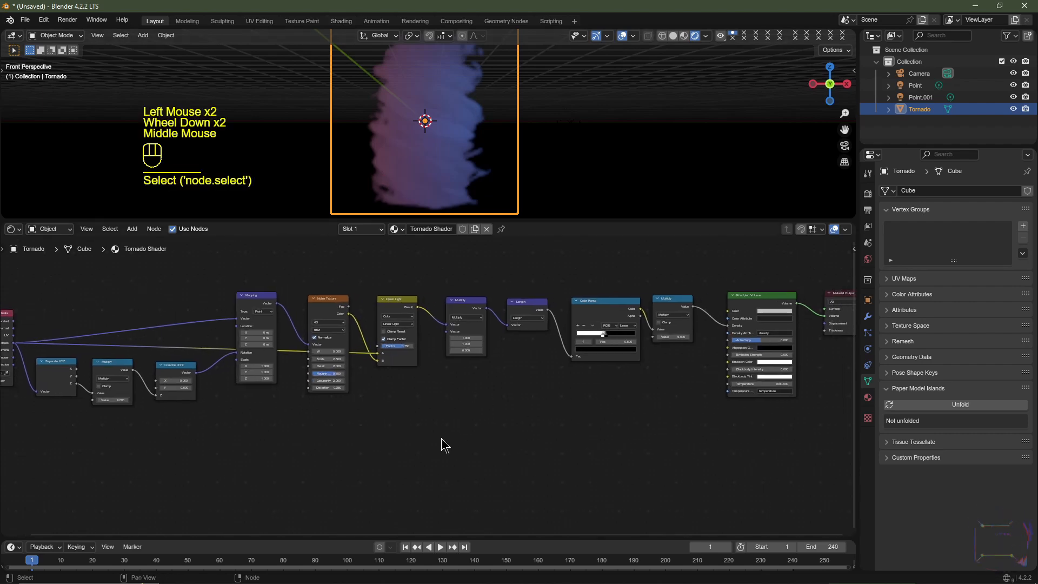
click(56, 370)
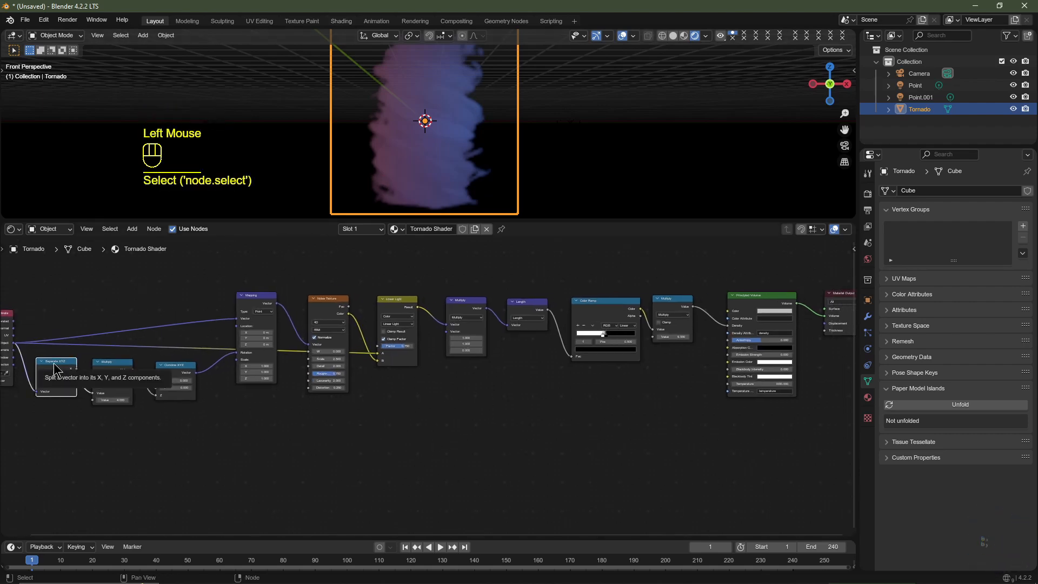
key(shift+d)
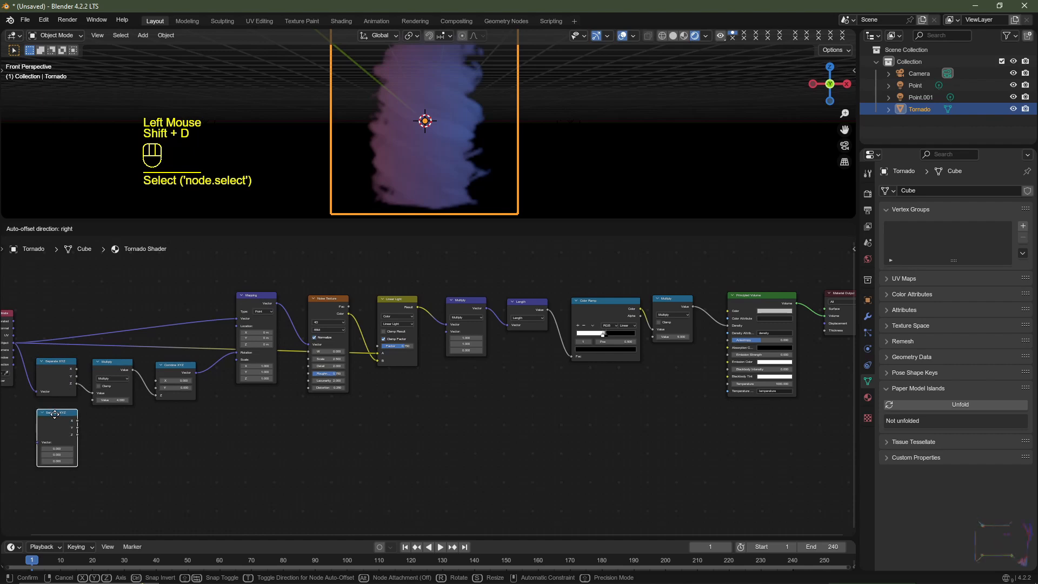
click(56, 422)
middle_drag(16, 345, 161, 309)
scroll(26, 349, up, 1)
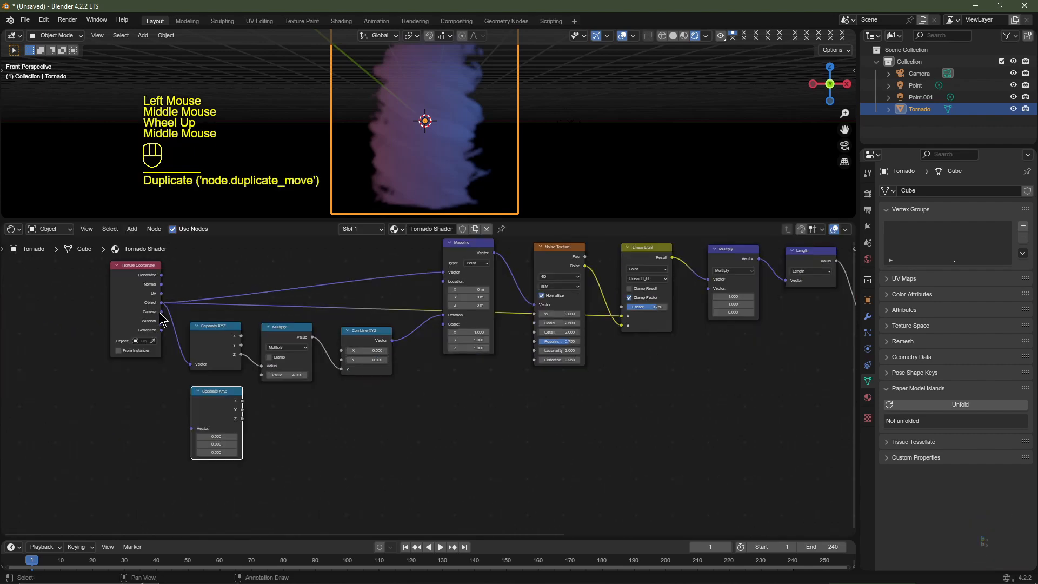
- Connect the Texture Coordinate node's Object output to the Vector input of the copied Separate XYZ node
drag(161, 303, 192, 428)
middle_drag(373, 448, 273, 452)
triple_click(127, 419)
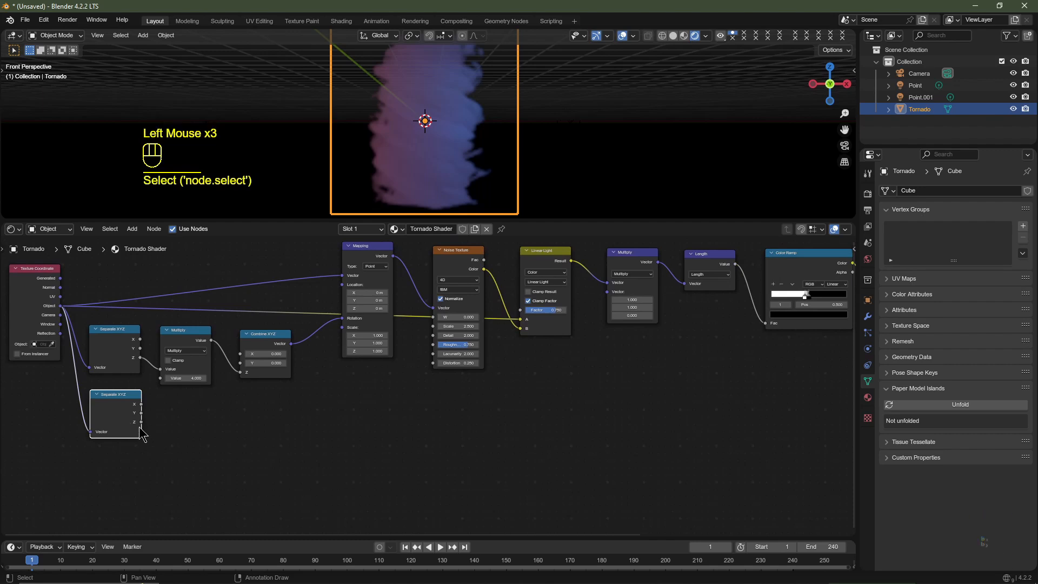
drag(141, 422, 236, 433)
right_click(234, 433)
- Add a Map Range node in the free space below the Mapping node
middle_drag(315, 443, 261, 451)
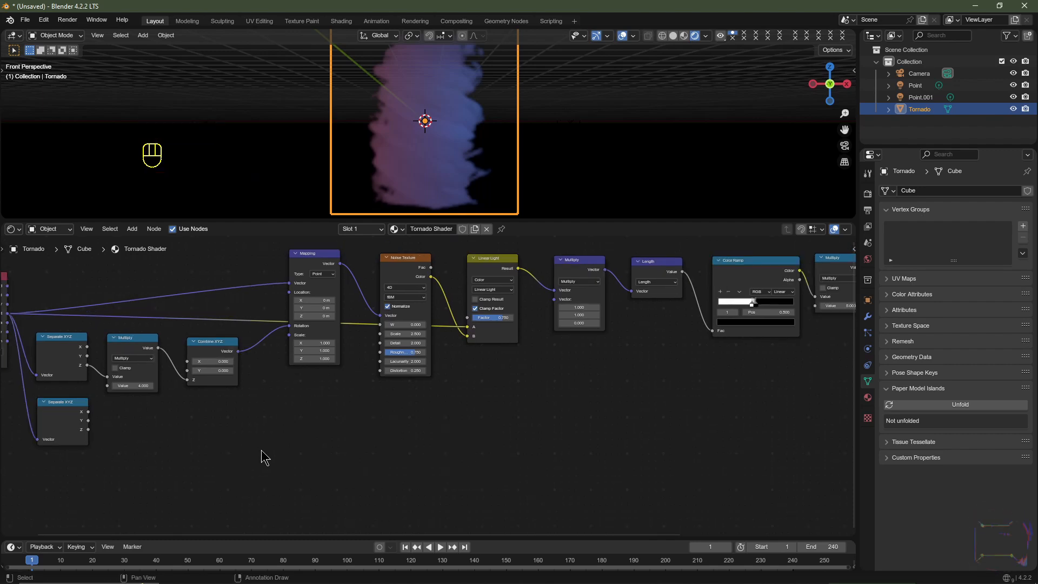
key(shift+a)
mouse_move(267, 455)
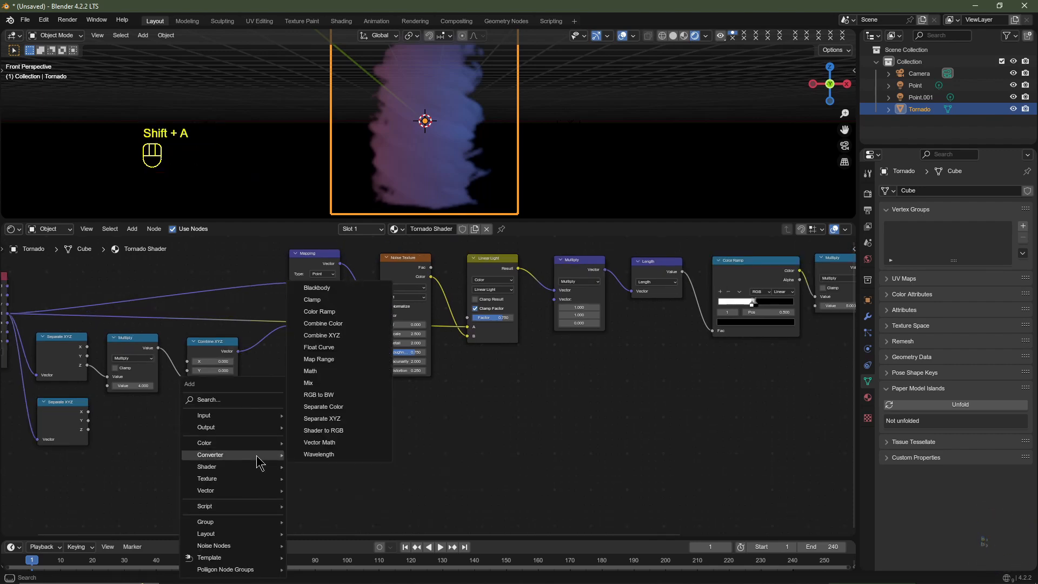
click(319, 359)
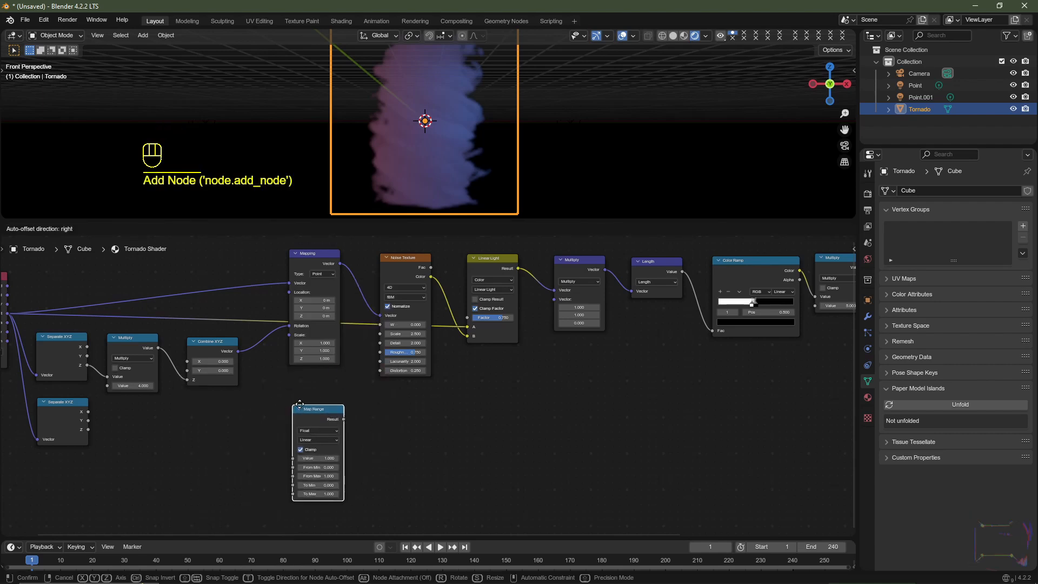
click(319, 448)
- Duplicate the Map Range node and place the copy directly below the original
middle_drag(385, 448, 454, 364)
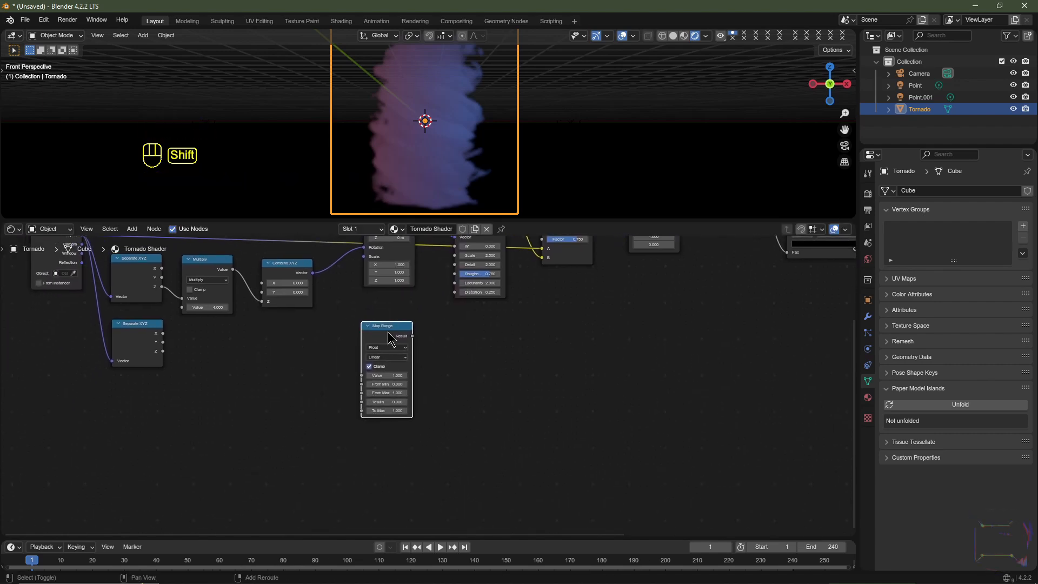
key(shift+d)
click(385, 435)
click(226, 344)
- Connect the lower Separate XYZ node's Z output to the Value inputs of both Map Range nodes
scroll(226, 345, up, 5)
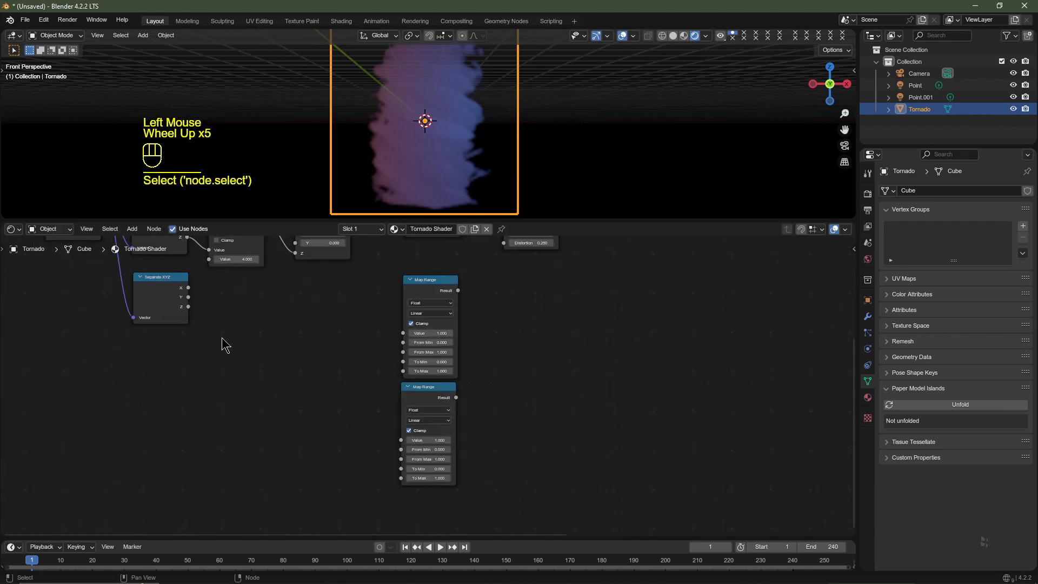
middle_drag(244, 357, 240, 352)
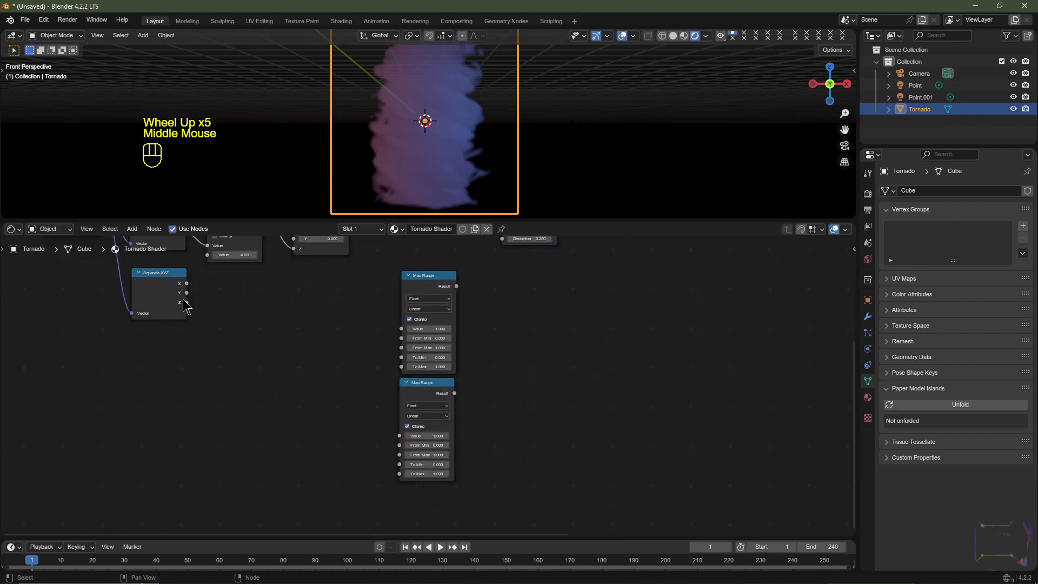
drag(186, 303, 403, 332)
drag(186, 303, 400, 435)
click(311, 314)
key(ctrl+z)
key(ctrl+z)
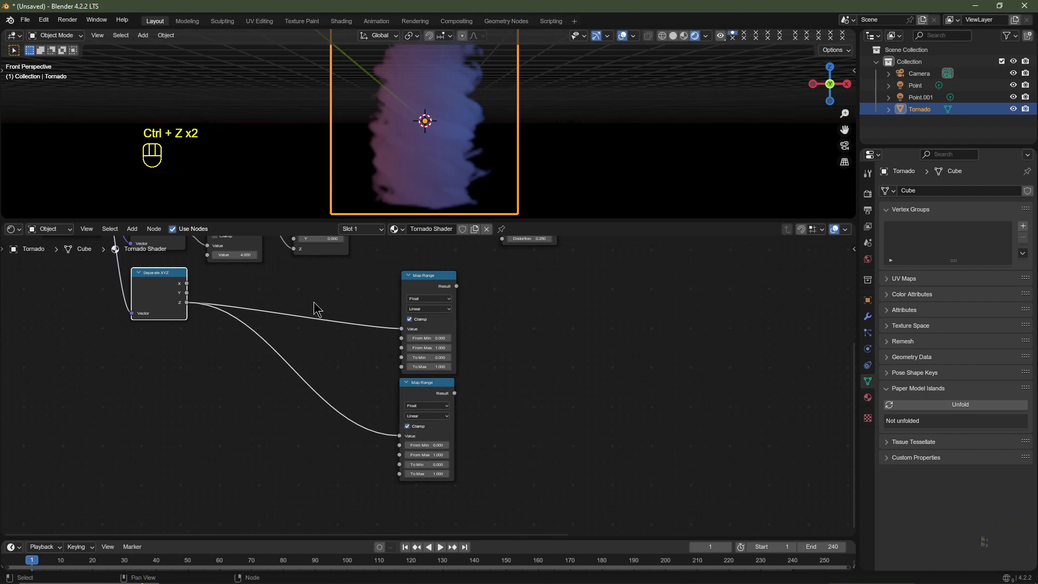
- Join the two Z links with a reroute point and move it close to the two Map Range nodes
shift+right_drag(301, 280, 301, 280)
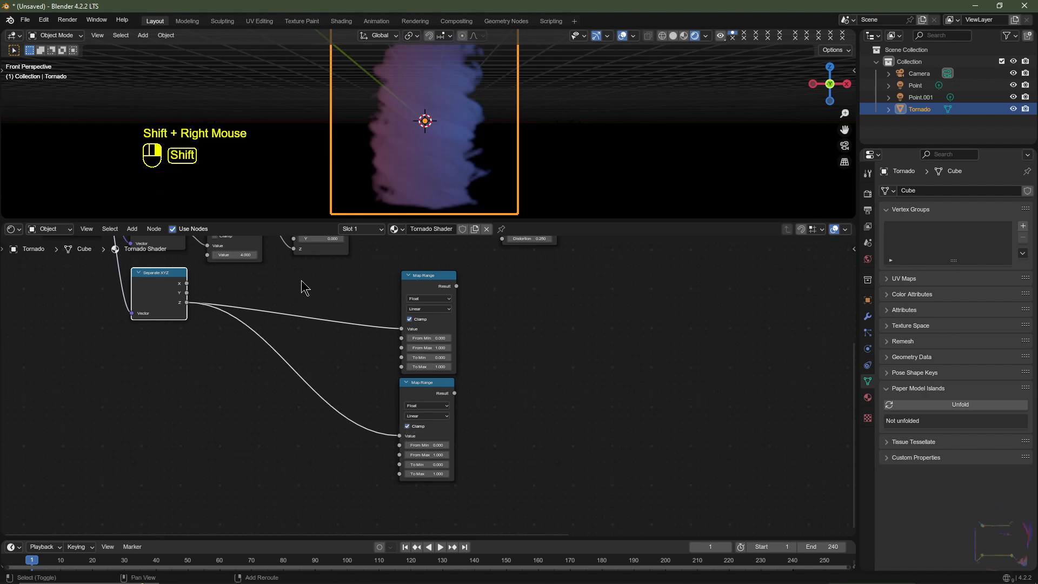
shift+right_drag(298, 323, 287, 394)
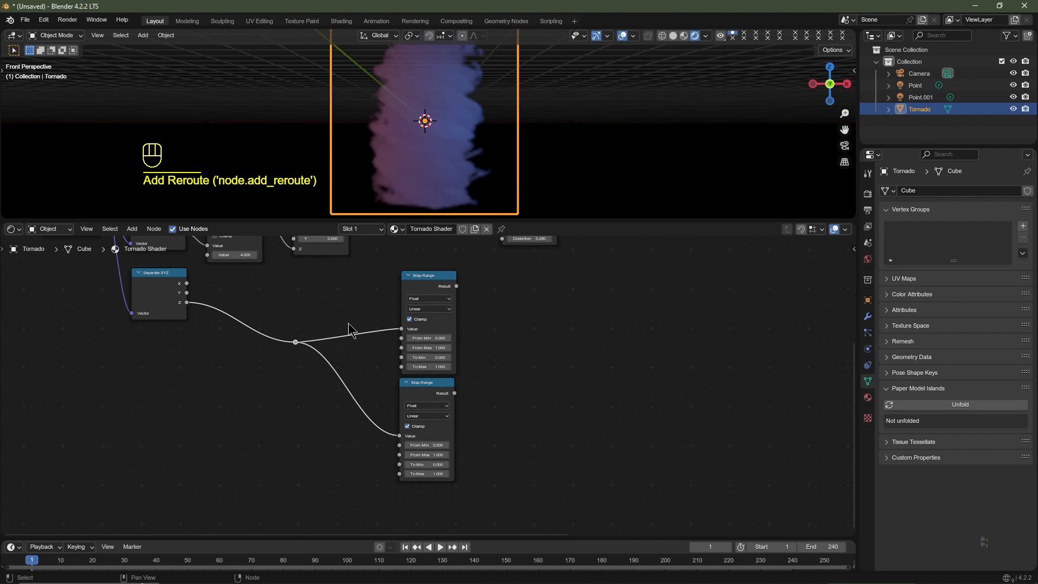
key(g)
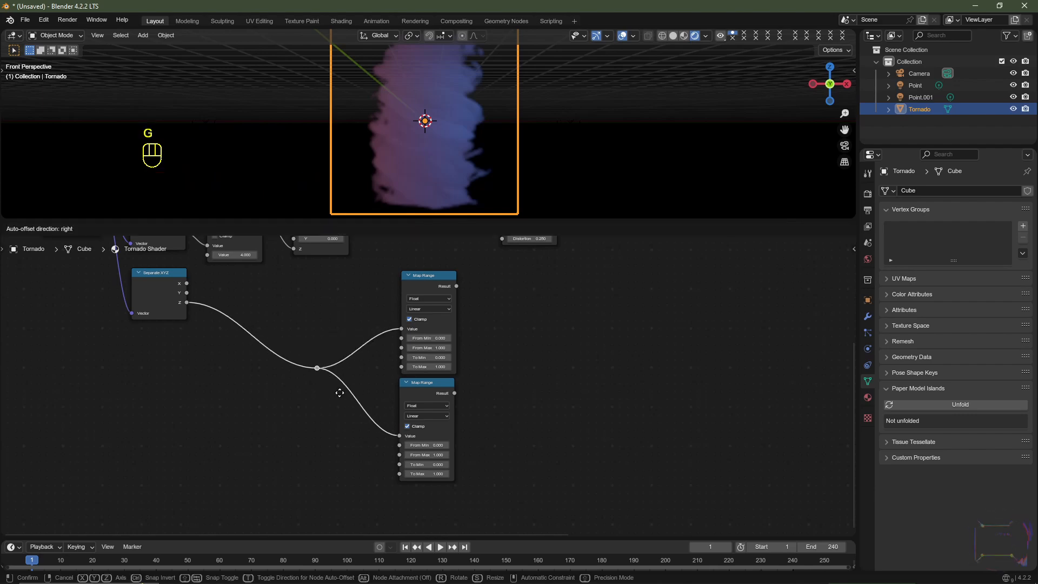
click(381, 400)
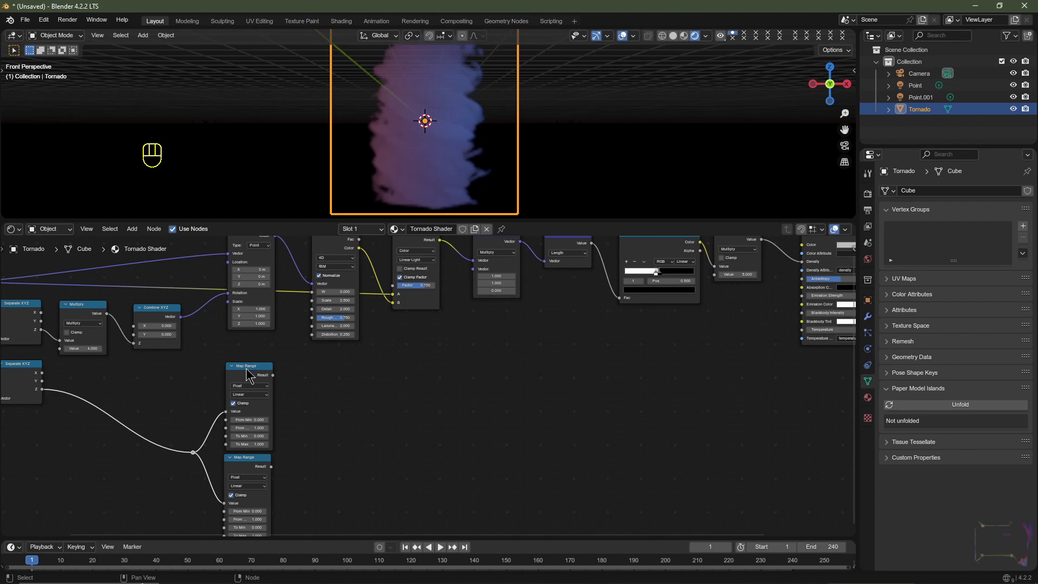
click(248, 374)
click(251, 474)
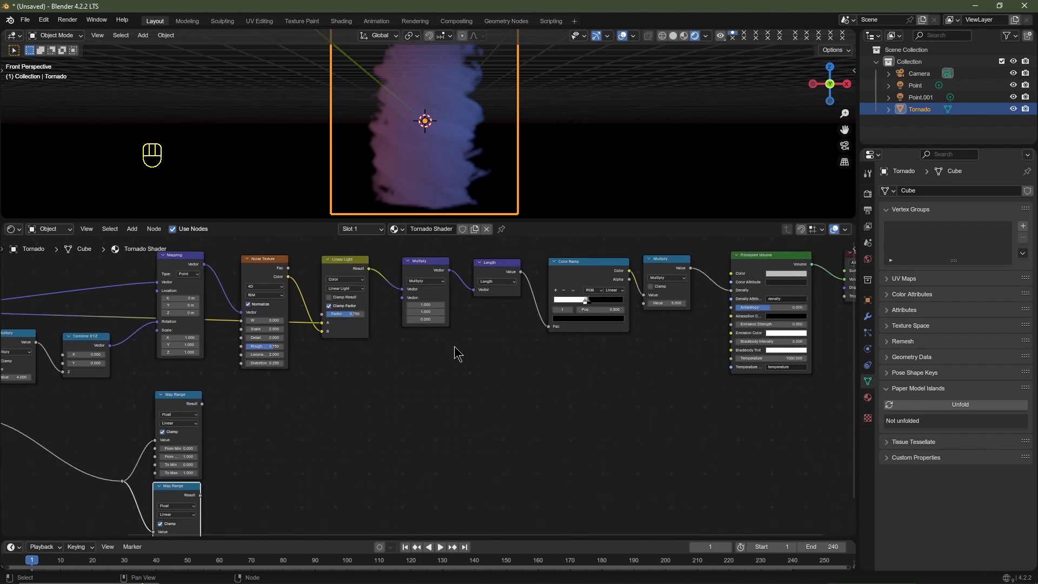
- Insert a Math node between the Length and Color Ramp nodes and set its operation to Multiply
key(shift+a)
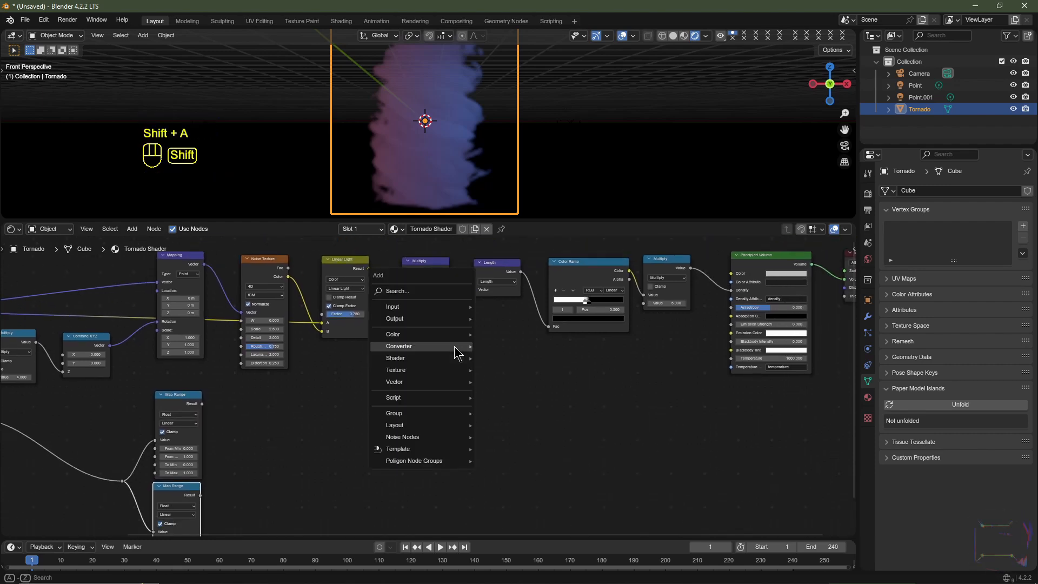
mouse_move(453, 353)
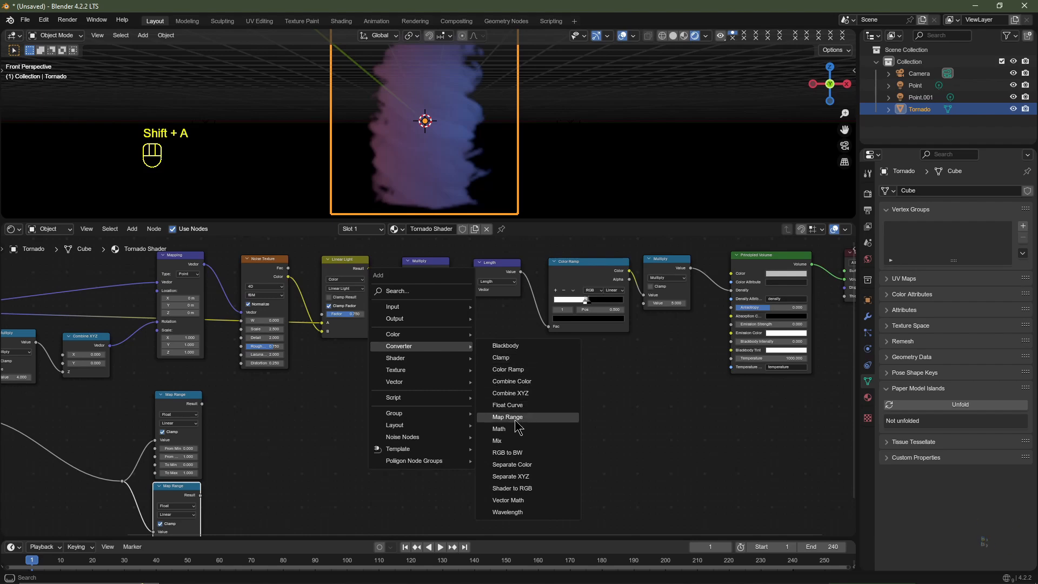
click(532, 429)
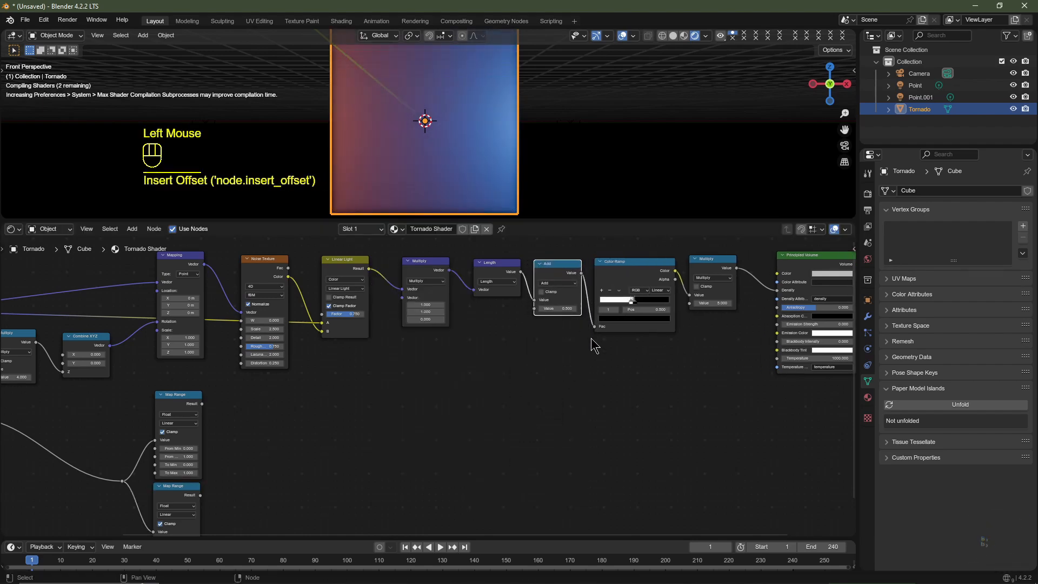
scroll(593, 341, up, 2)
click(502, 341)
click(494, 394)
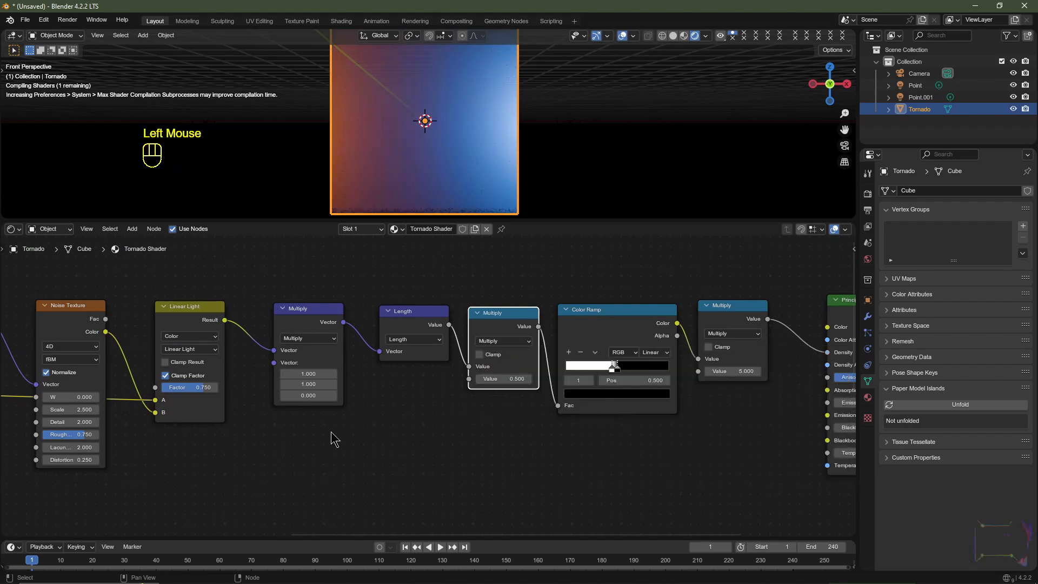
- Move both Map Range nodes and their reroute point together to below the vector Multiply node
scroll(331, 435, down, 3)
middle_drag(331, 435, 319, 385)
drag(319, 385, 203, 514)
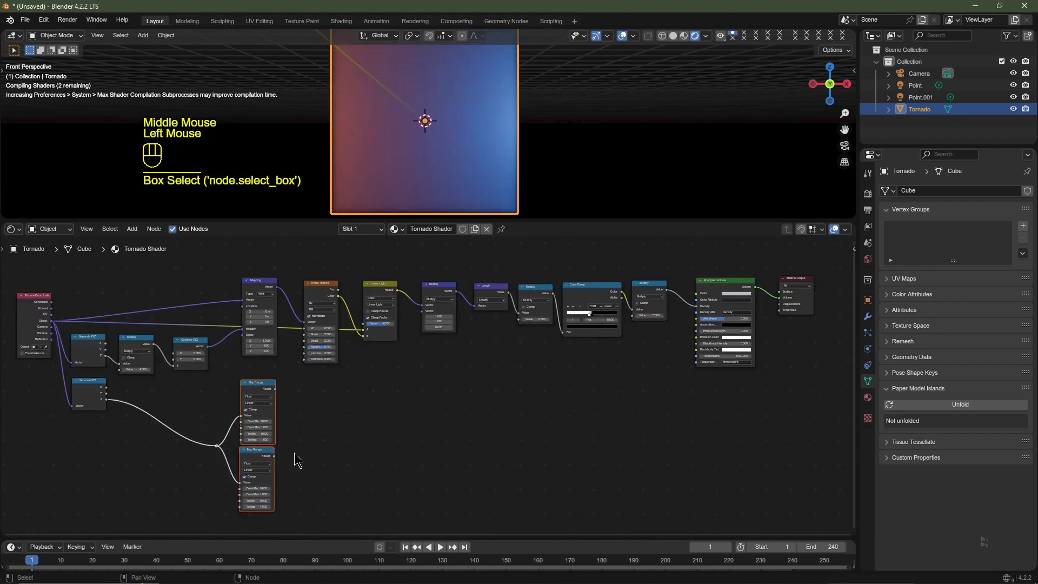
key(g)
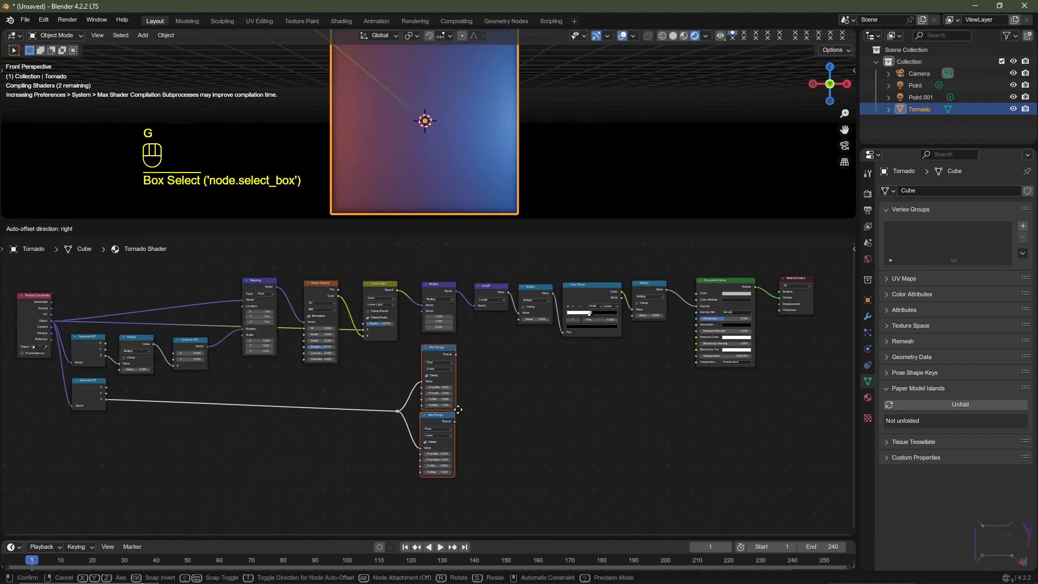
click(459, 407)
- Connect the upper Map Range node's Result to the second Value input of the Multiply node before the Color Ramp
scroll(460, 407, up, 2)
- Examine the volume inside the cube from different angles and distances, ending in the front view
scroll(542, 408, up, 2)
middle_drag(459, 408, 496, 420)
drag(330, 405, 474, 340)
middle_drag(454, 142, 436, 157)
scroll(459, 134, up, 2)
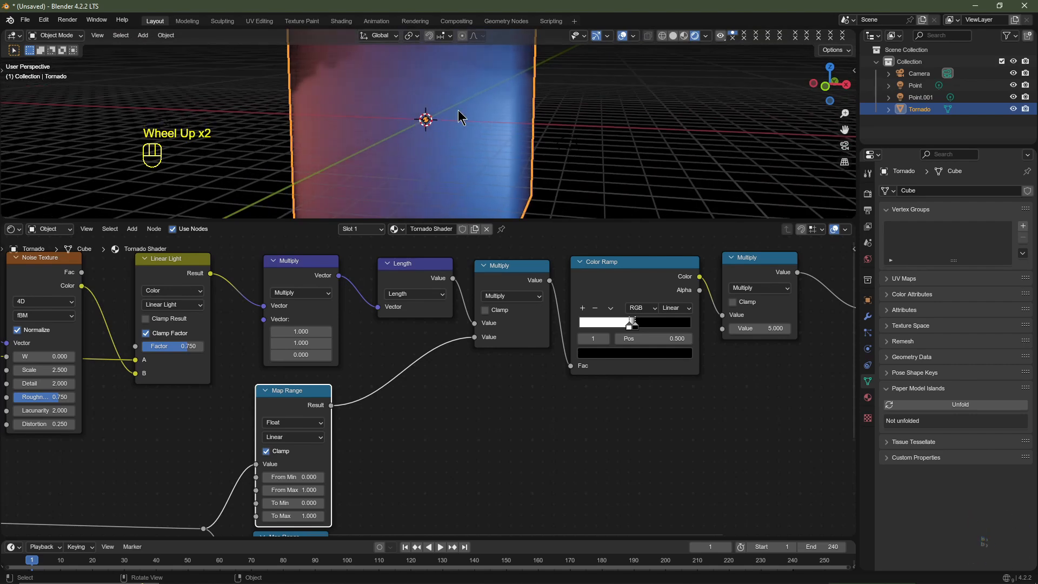
scroll(411, 130, down, 2)
scroll(464, 127, up, 2)
scroll(444, 122, down, 2)
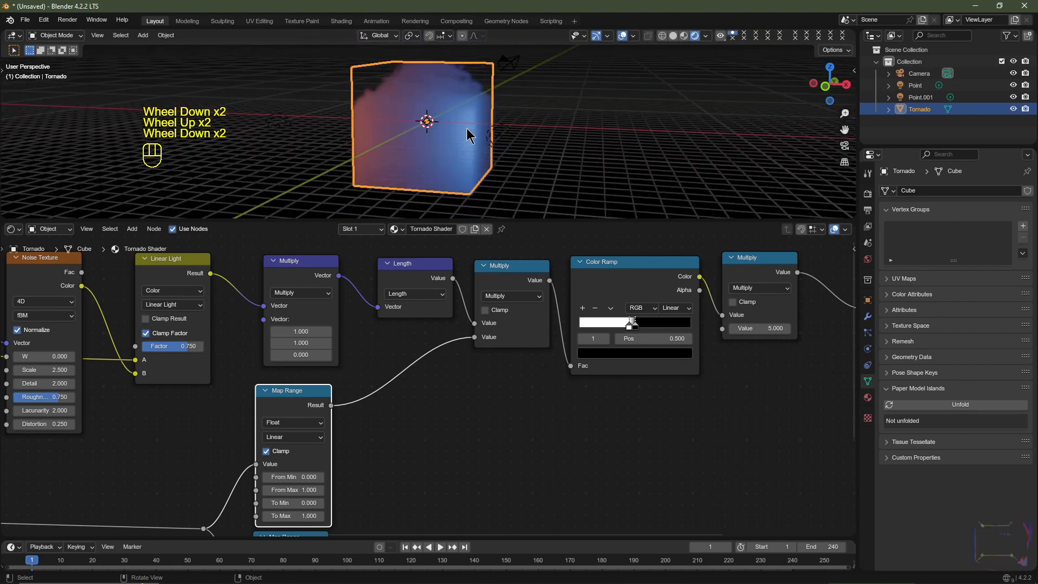
middle_drag(443, 122, 461, 121)
scroll(456, 115, up, 1)
key(KP_1)
scroll(399, 436, up, 2)
- Set the upper Map Range node to From Min -2.5, From Max 5, To Min 6 and To Max -5.5
middle_drag(398, 436, 447, 382)
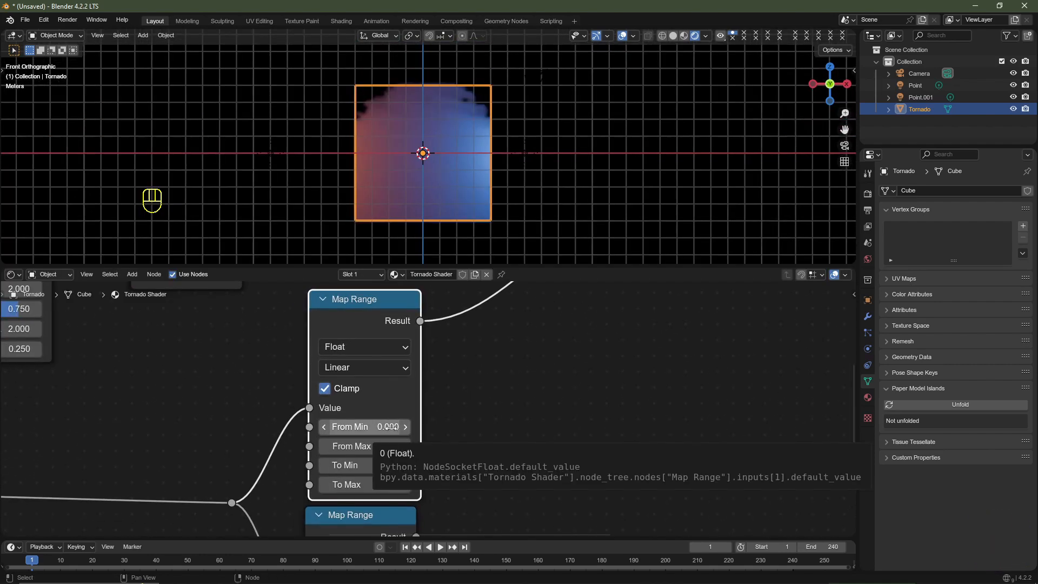
click(390, 427)
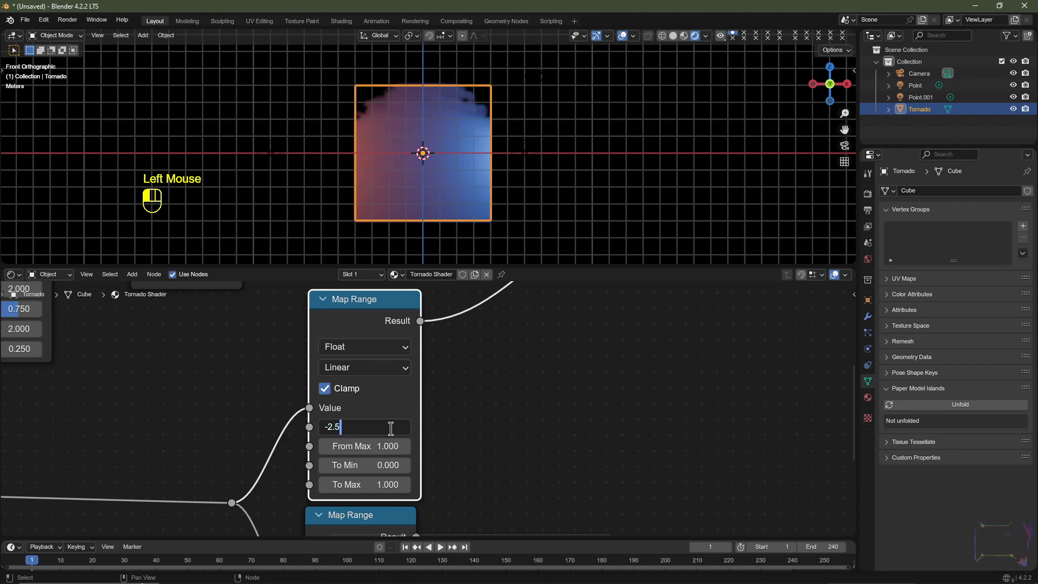
key(Tab)
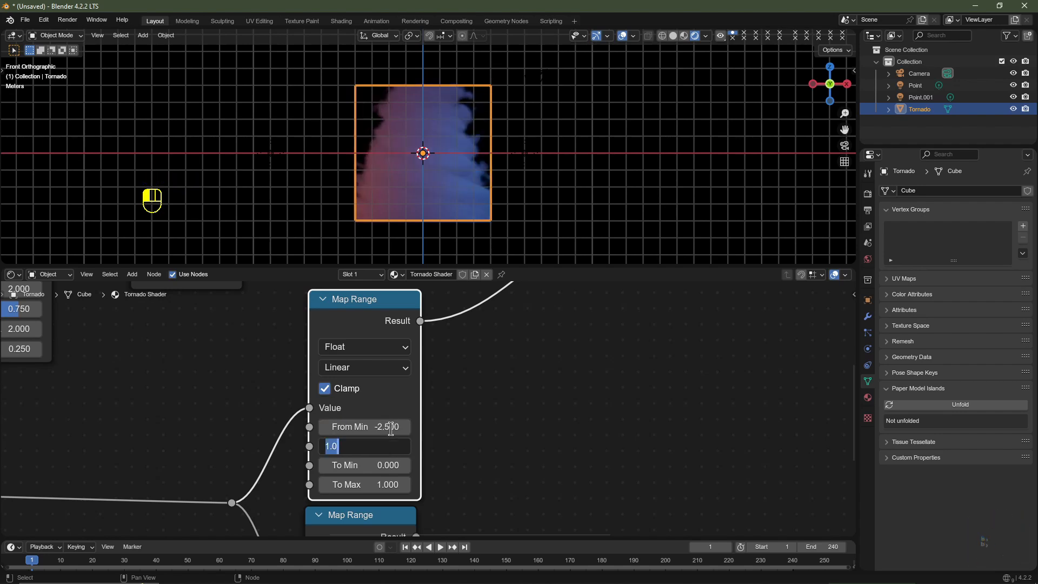
key(Tab)
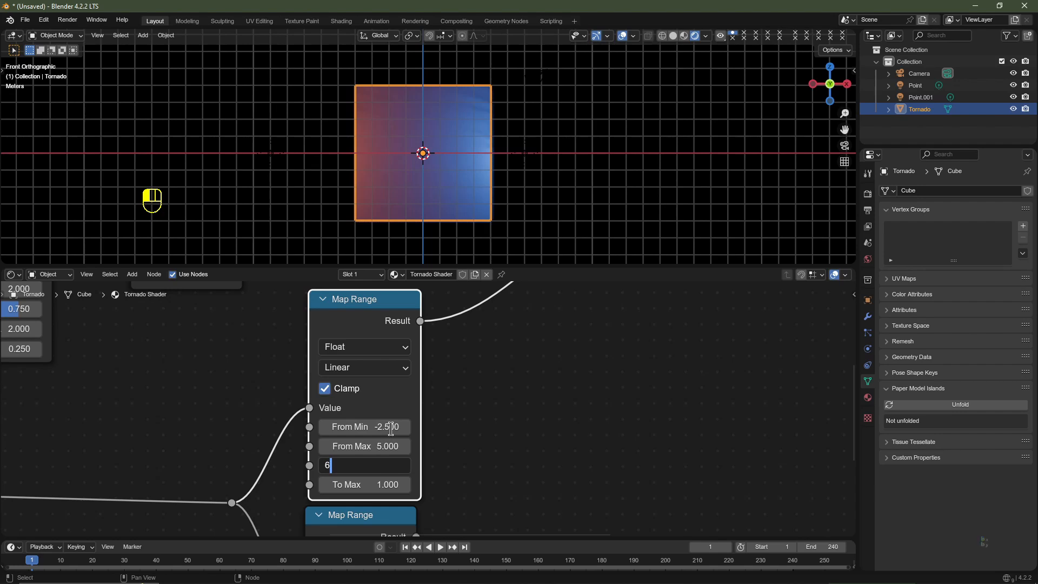
key(Tab)
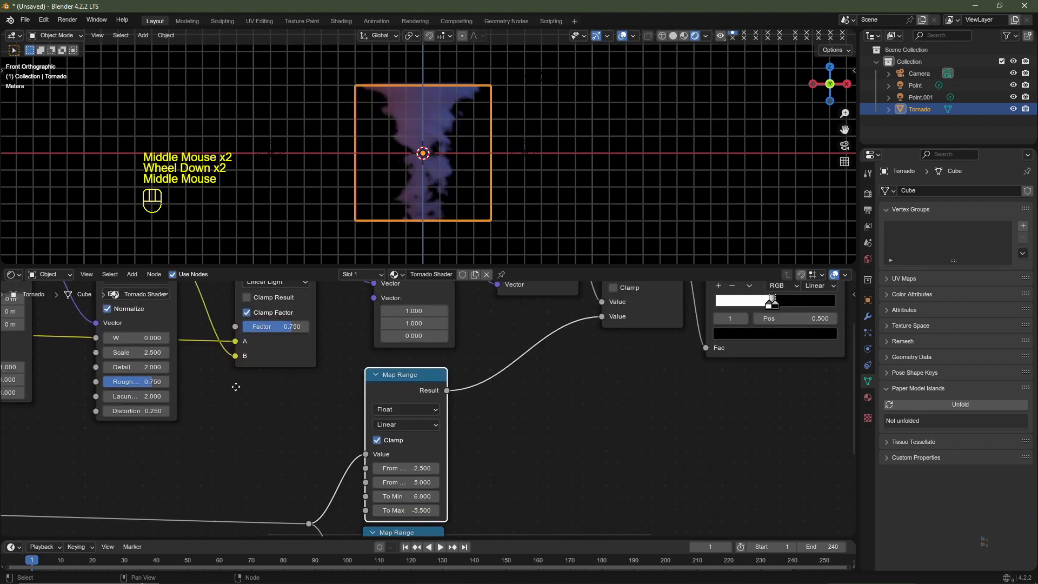
- Set the Linear Light node's Factor to 0.333
middle_drag(234, 387, 226, 428)
middle_drag(278, 346, 256, 403)
click(240, 373)
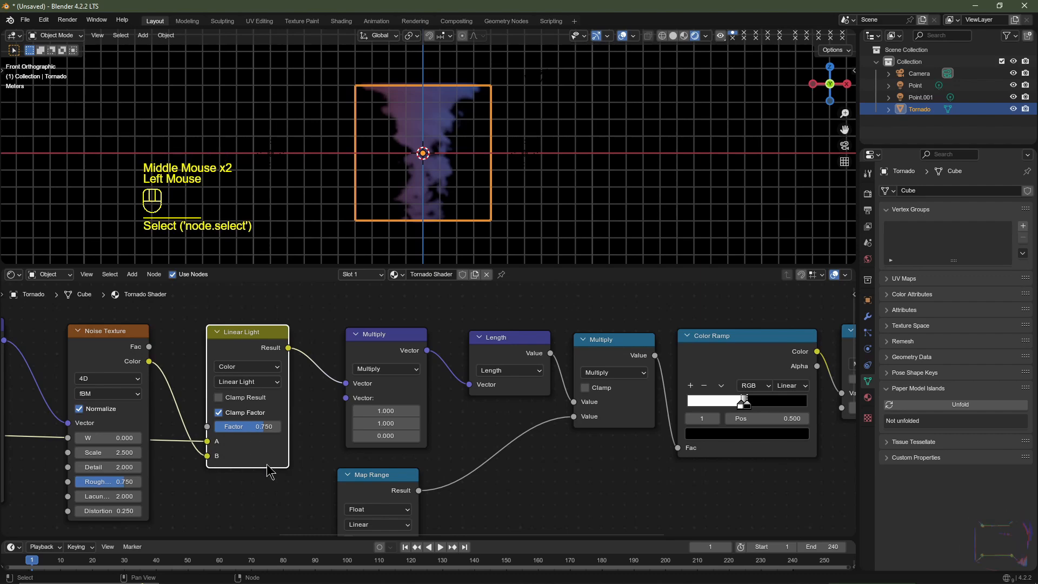
scroll(212, 442, up, 2)
click(212, 432)
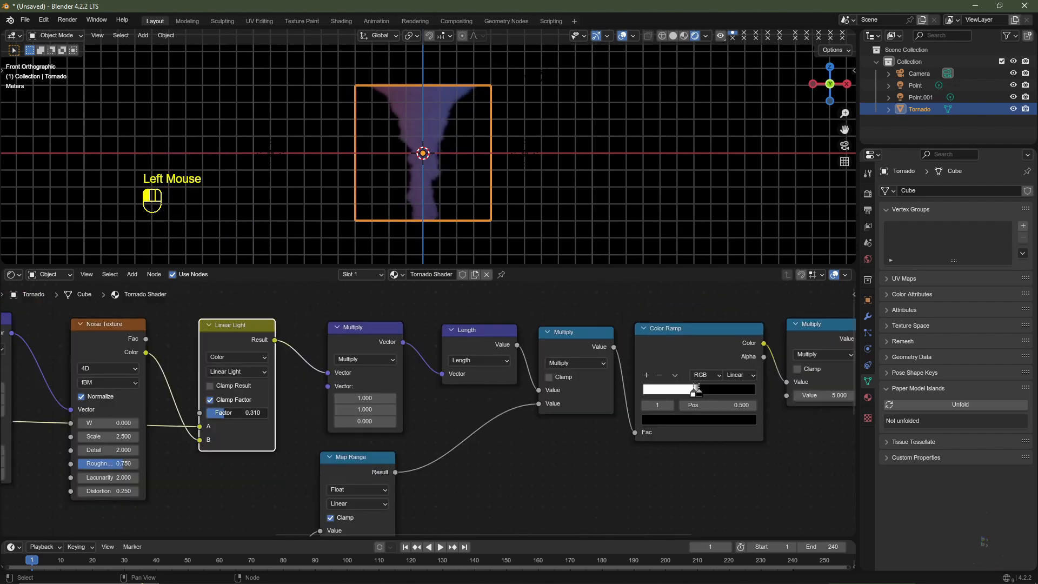
double_click(237, 413)
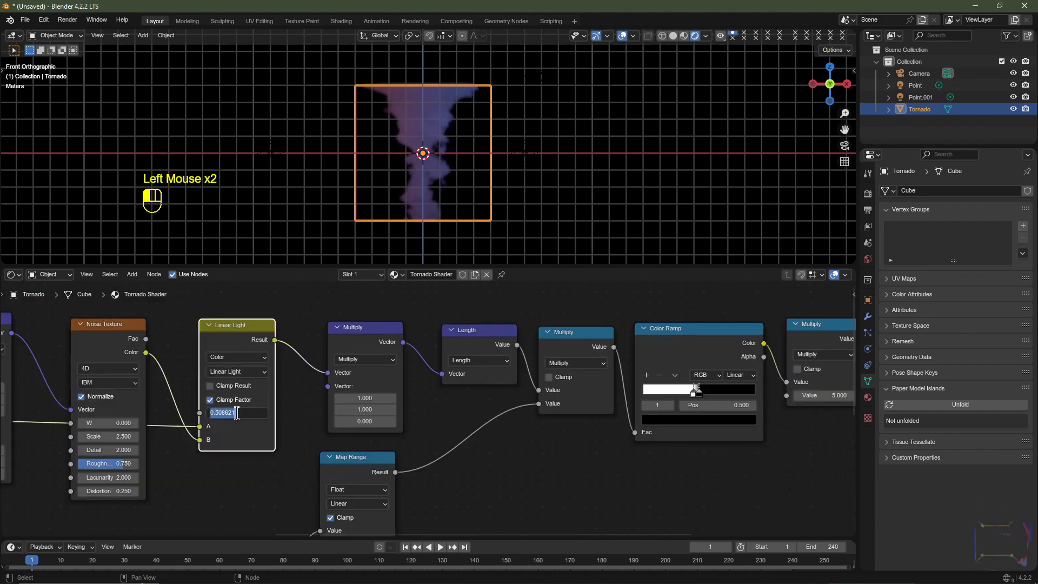
key(BackSpace)
text(.333)
key(Return)
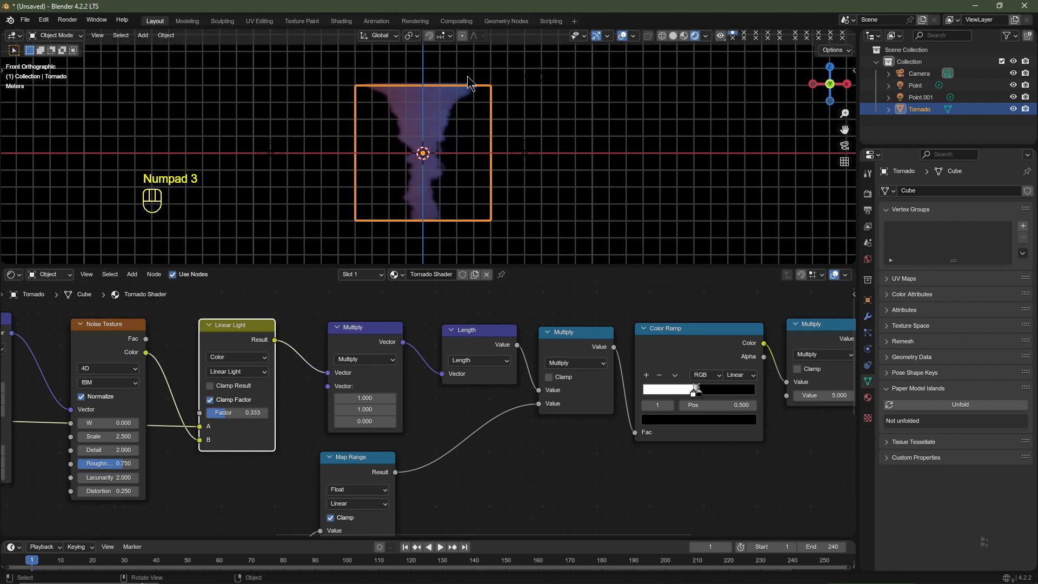
- Inspect the funnel-shaped tornado from several angles and switch to the front perspective view
middle_drag(407, 140, 447, 136)
scroll(491, 171, up, 2)
middle_drag(434, 170, 388, 162)
middle_drag(473, 151, 514, 169)
key(KP_1)
scroll(478, 179, down, 2)
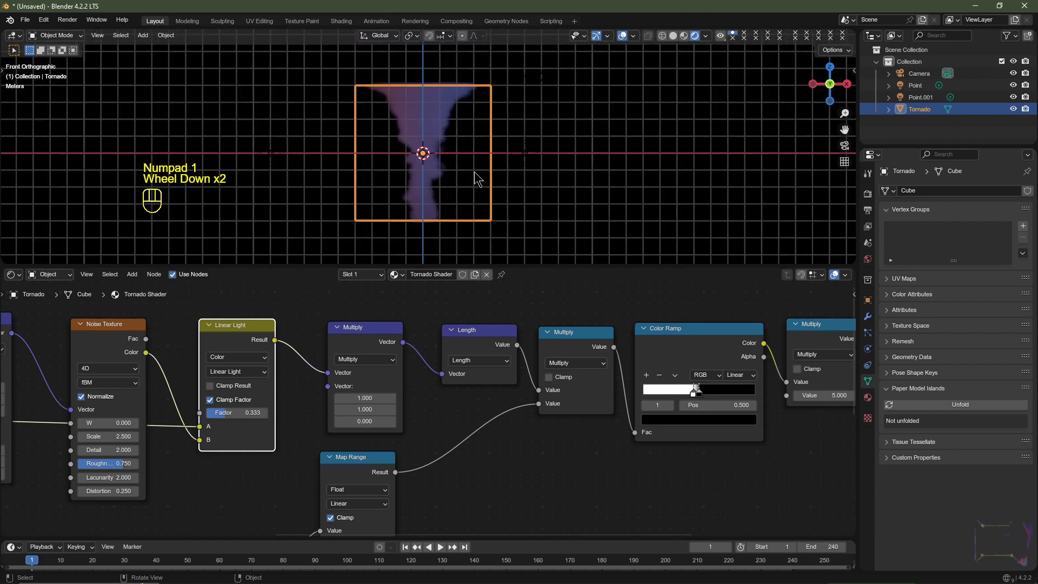
key(KP_5)
scroll(475, 189, up, 1)
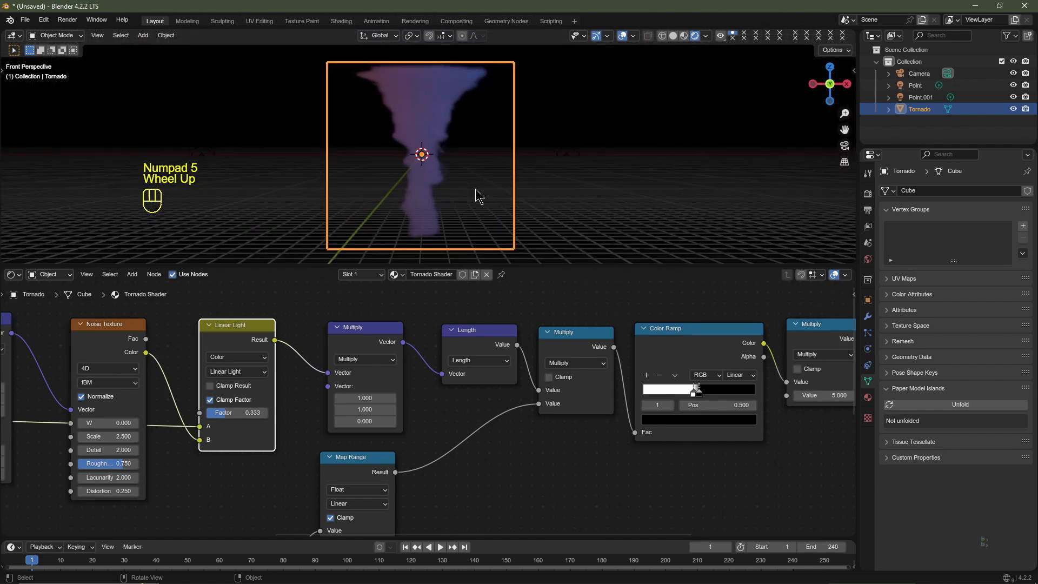
- Set the value of the Multiply node between Color Ramp and Principled Volume to 4
middle_drag(487, 422, 446, 428)
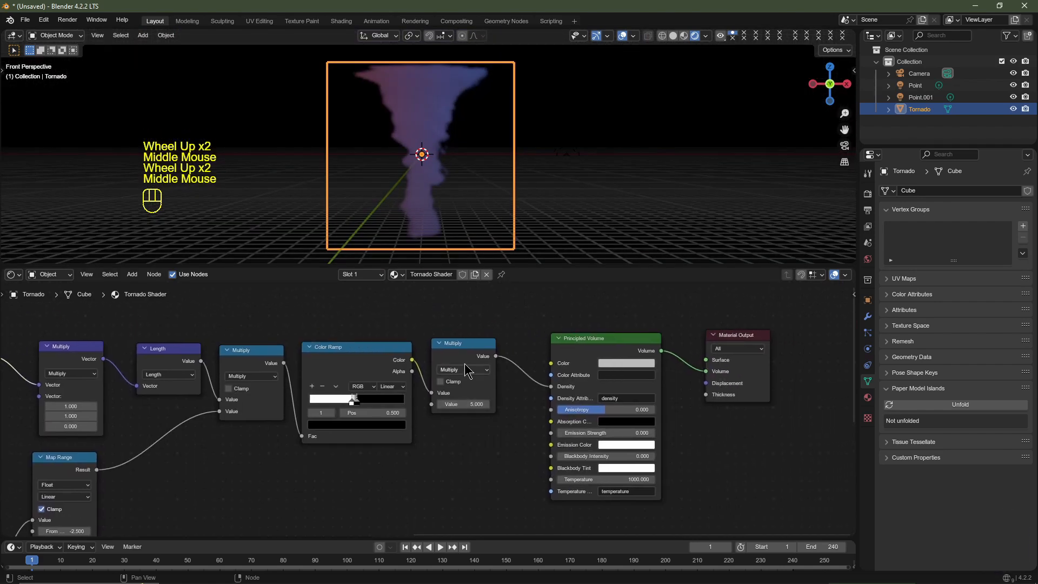
click(466, 361)
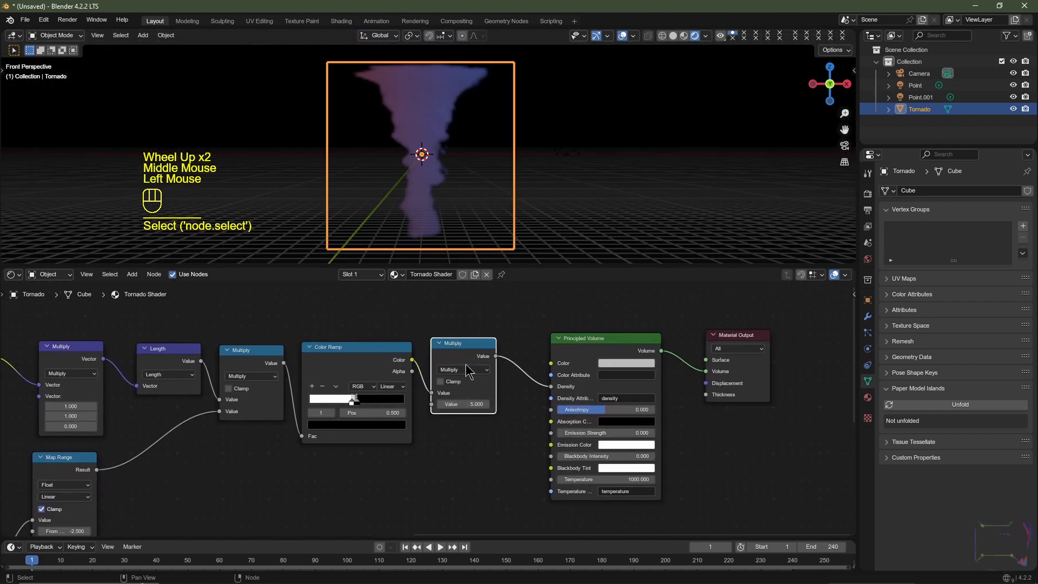
double_click(465, 404)
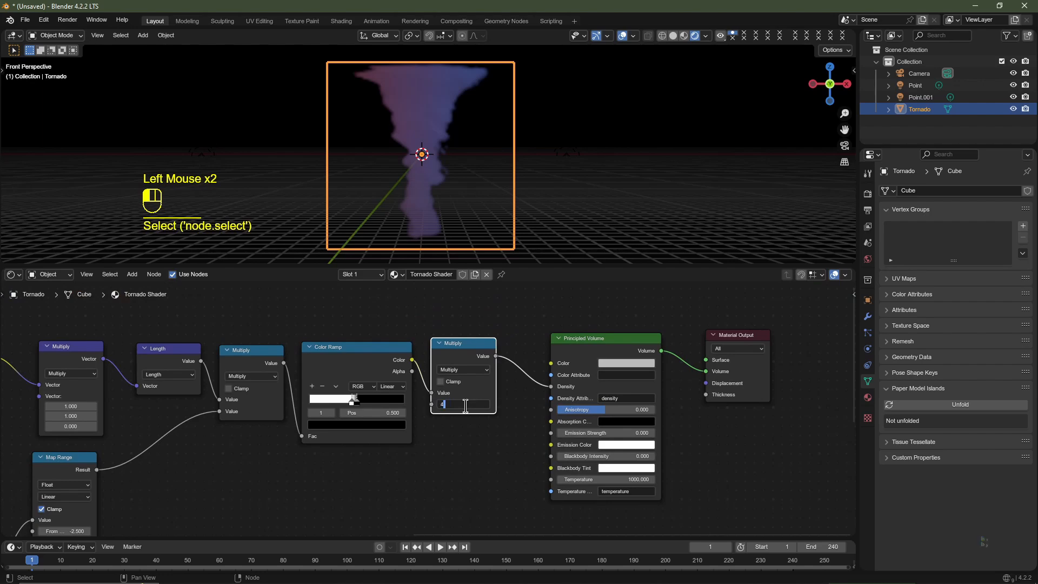
text(4)
key(Return)
- Duplicate the Multiply, Color Ramp and density Multiply node chain and place the copy directly below the original
drag(481, 312, 270, 427)
scroll(341, 441, down, 2)
shift+middle_drag(343, 442, 408, 398)
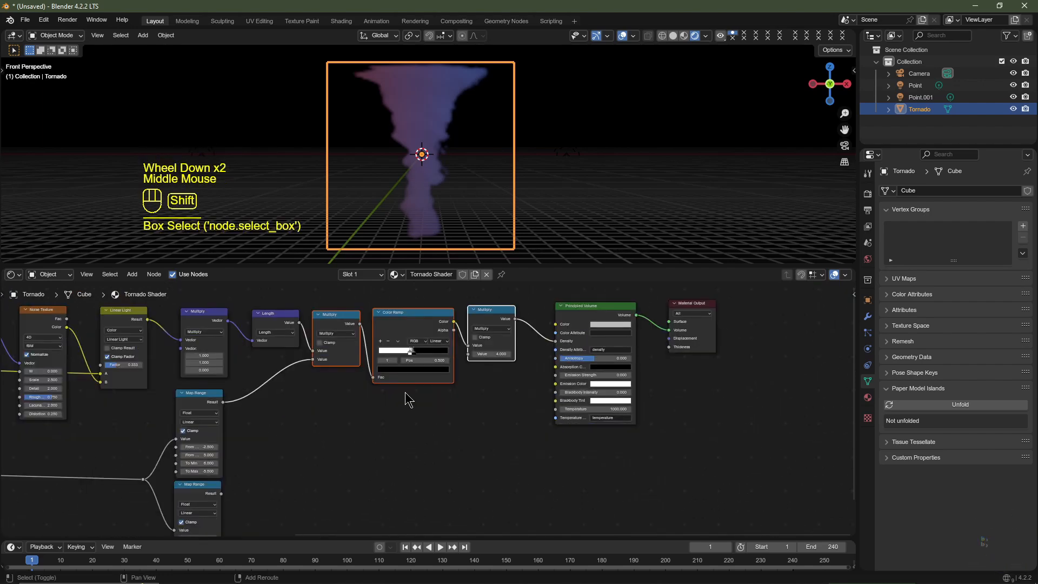
key(shift+d)
click(406, 494)
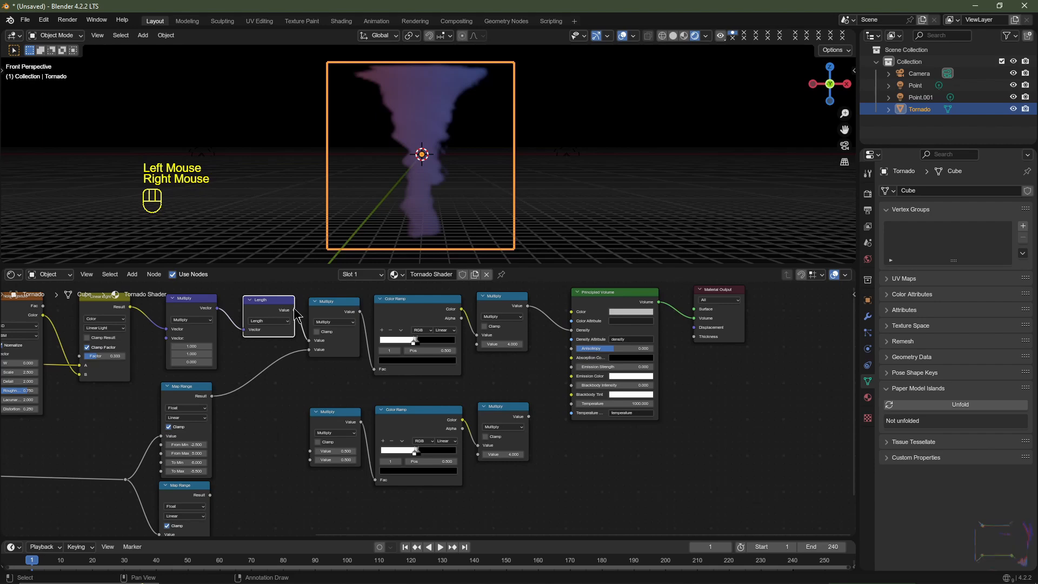
- Link the Length value and the lower Map Range result to the two inputs of the duplicated first Multiply node
drag(296, 310, 312, 450)
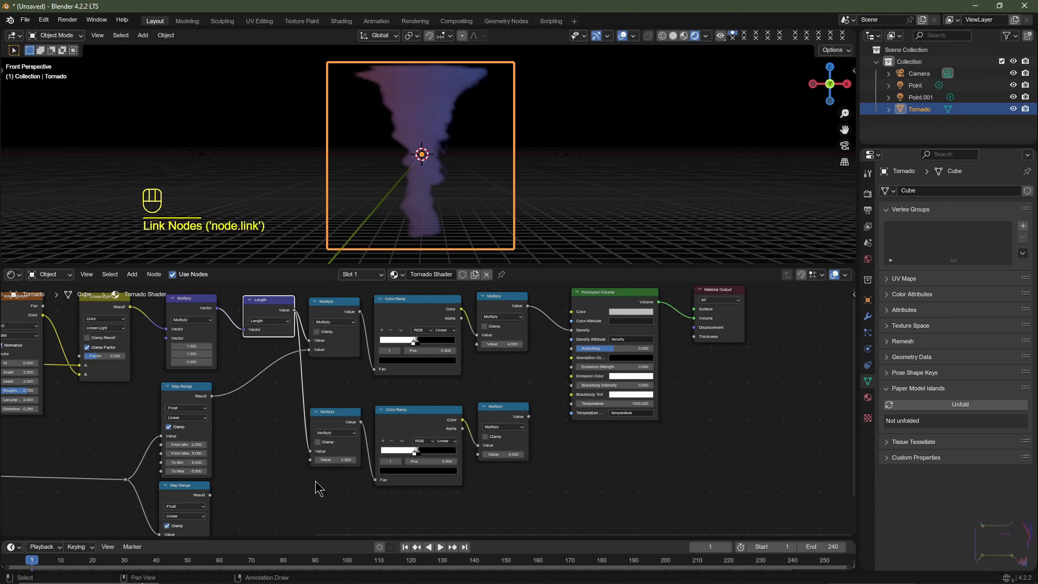
middle_drag(294, 486, 309, 458)
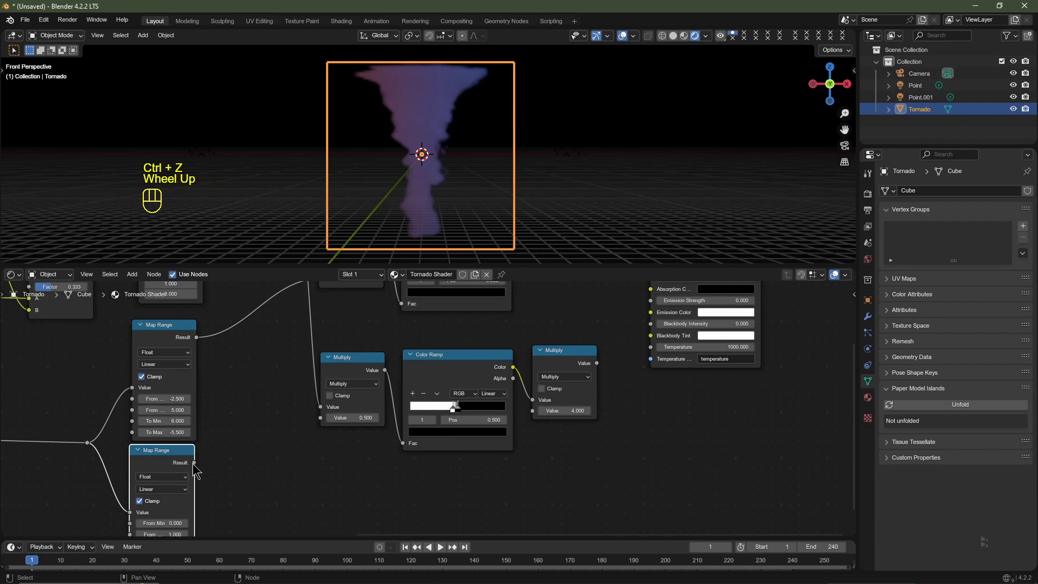
drag(194, 462, 323, 424)
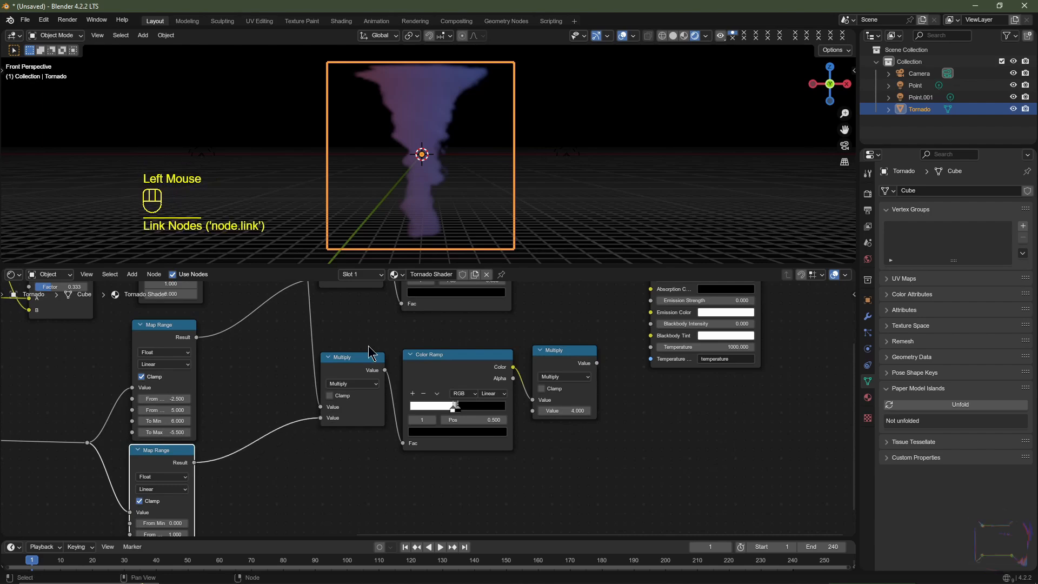
- Link the duplicated final Multiply node's value to the Density input of the Principled Volume
middle_drag(684, 410, 573, 439)
scroll(573, 439, down, 2)
middle_drag(573, 439, 433, 464)
scroll(411, 457, up, 2)
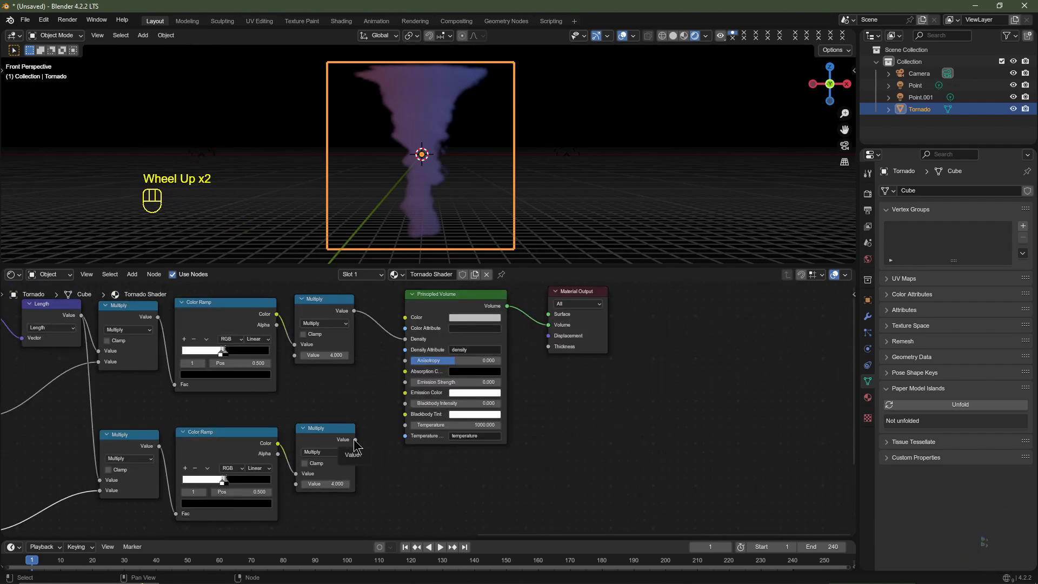
click(354, 439)
drag(356, 446, 406, 339)
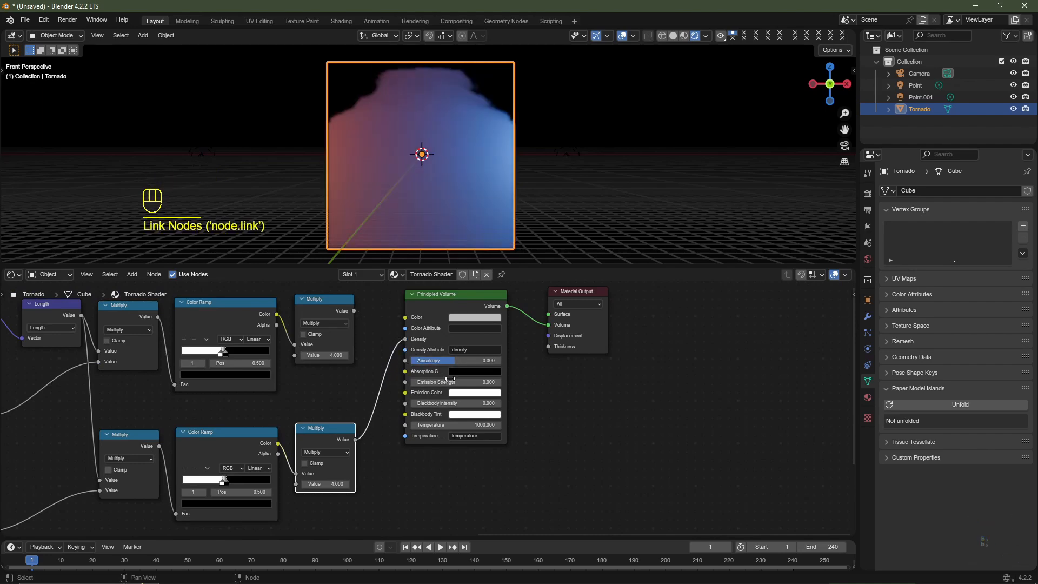
- Set the lower Map Range node's From Min to -2.5 and From Max to 5
middle_drag(119, 443, 394, 305)
scroll(394, 306, up, 4)
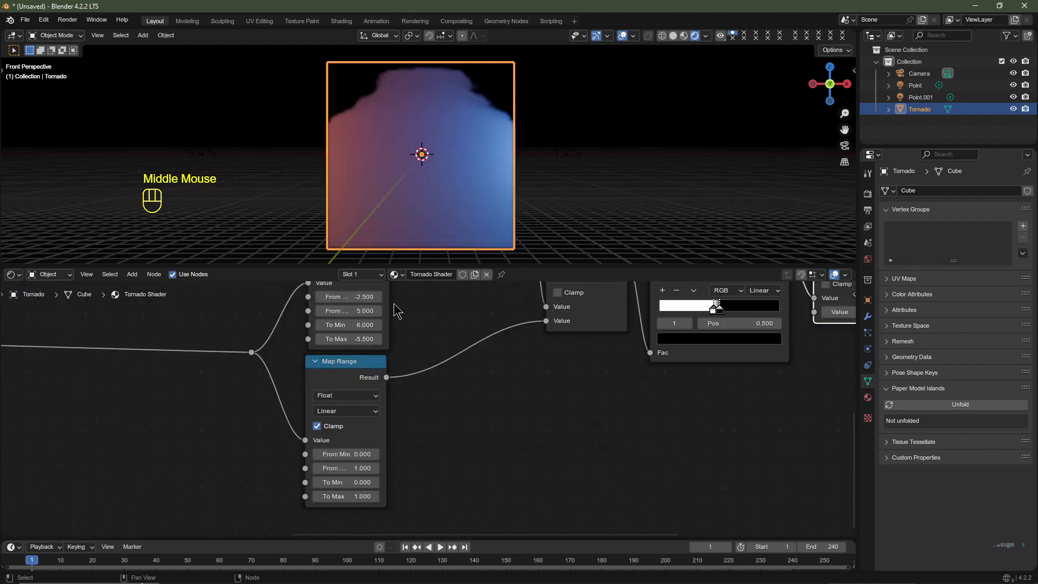
click(353, 454)
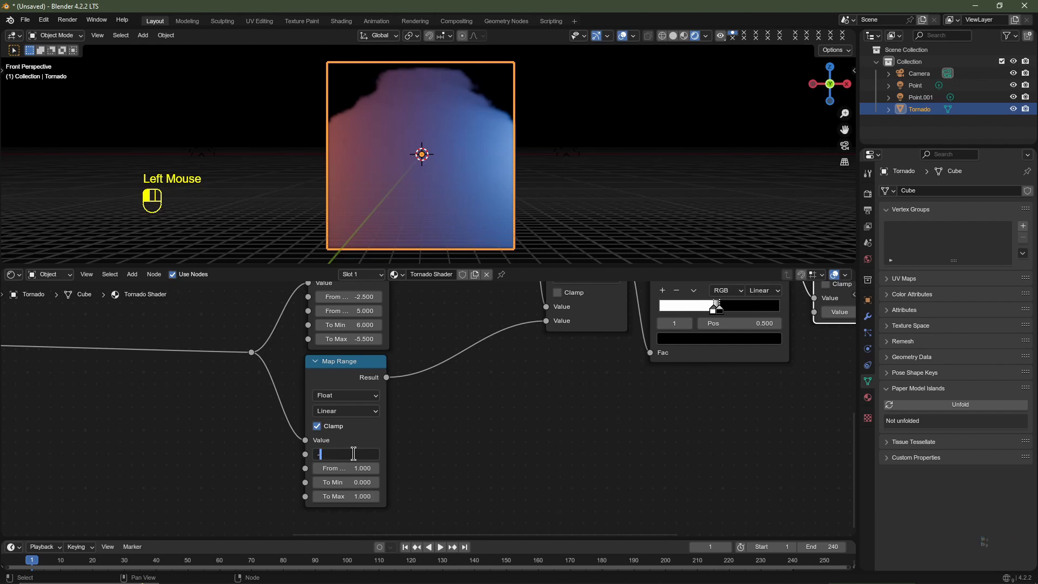
key(Tab)
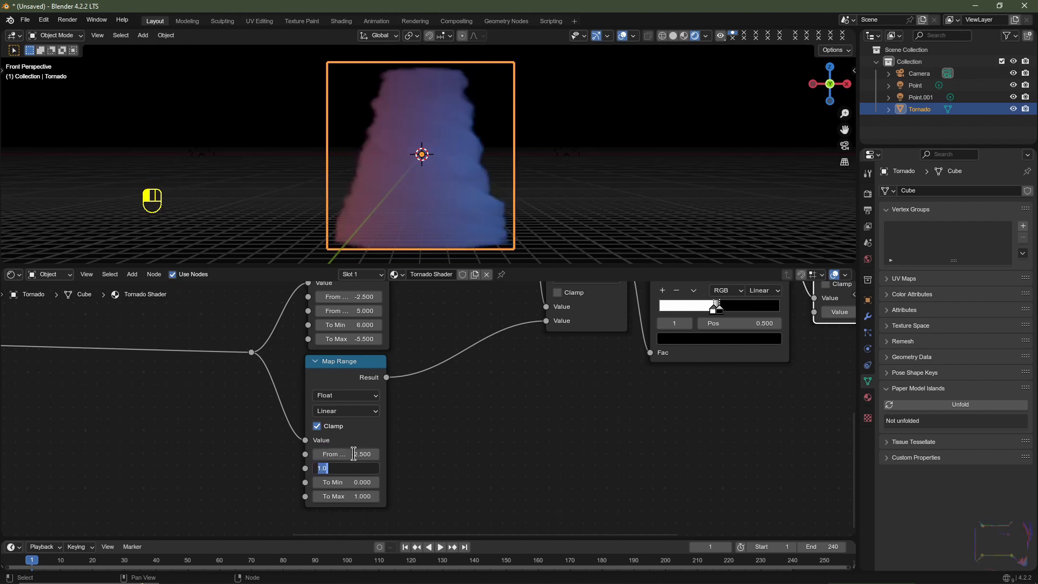
text(5)
key(Return)
key(ctrl+z)
key(ctrl+z)
key(ctrl+z)
- Set the lower Map Range node's To Min to -1.5 and To Max to 7
click(359, 481)
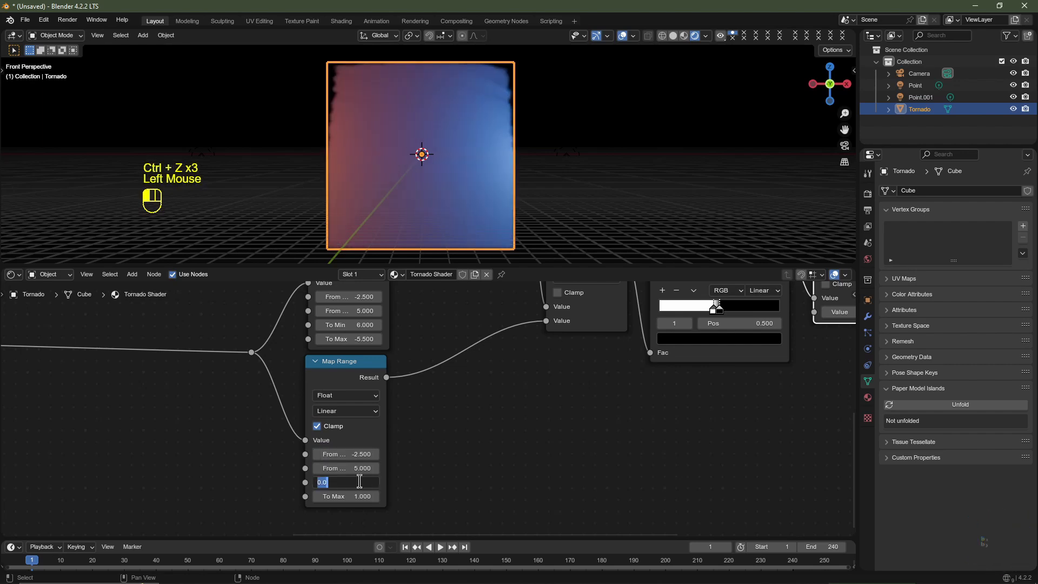
text(-)
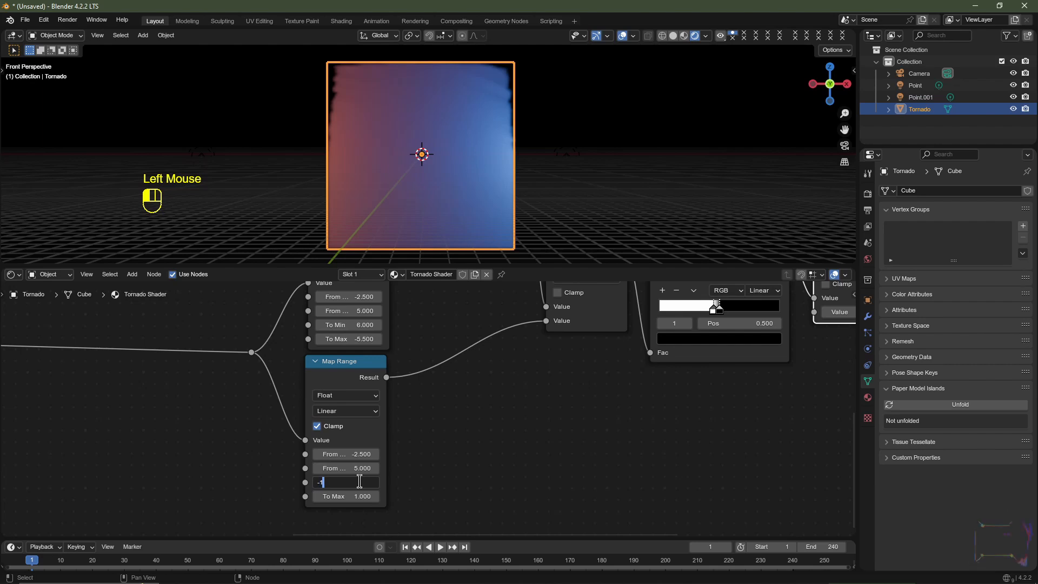
text(1.5)
key(Tab)
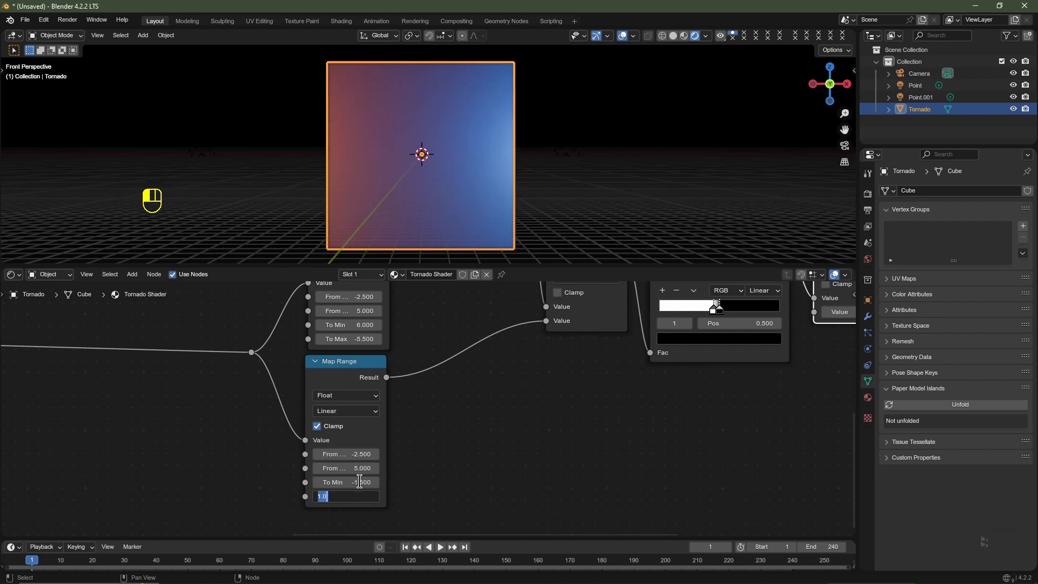
text(7)
- Fine-tune the lower Map Range node's To Max, ending at 8.5
click(353, 500)
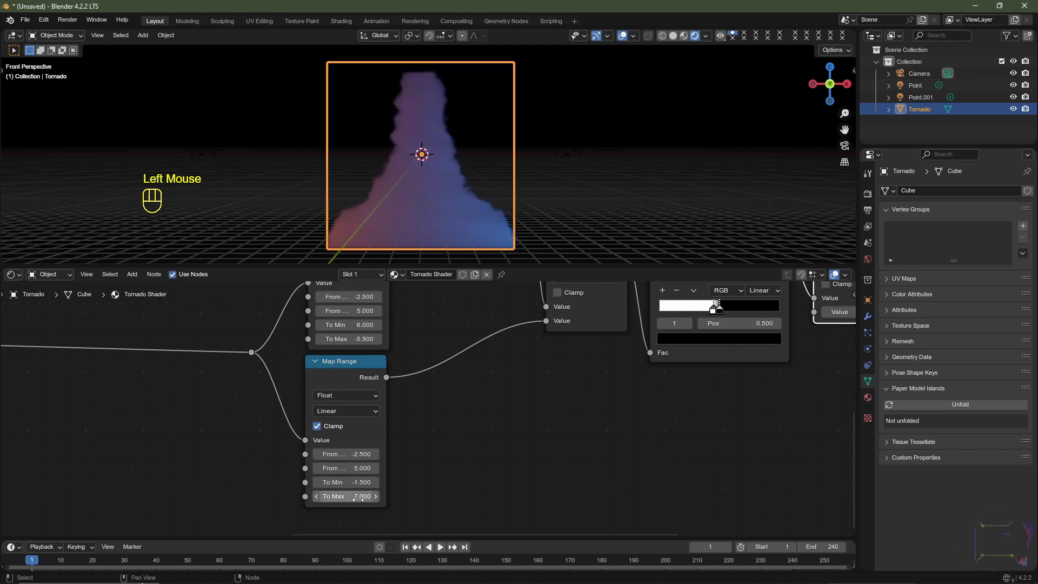
click(352, 500)
text(8)
key(Return)
mouse_move(352, 498)
mouse_down()
mouse_move(384, 498)
mouse_move(373, 498)
mouse_up()
double_click(356, 499)
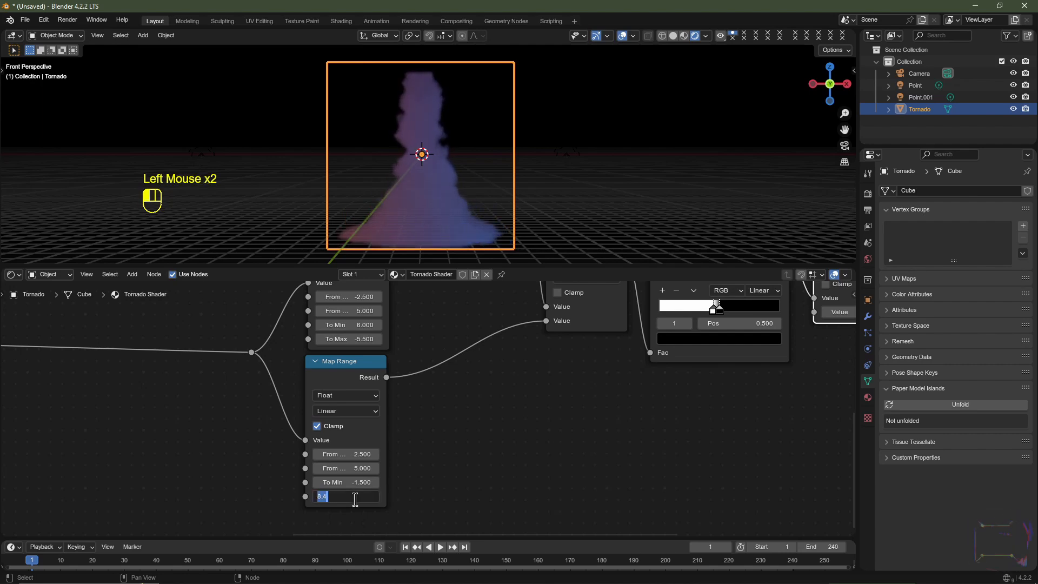
text(8.5)
key(Return)
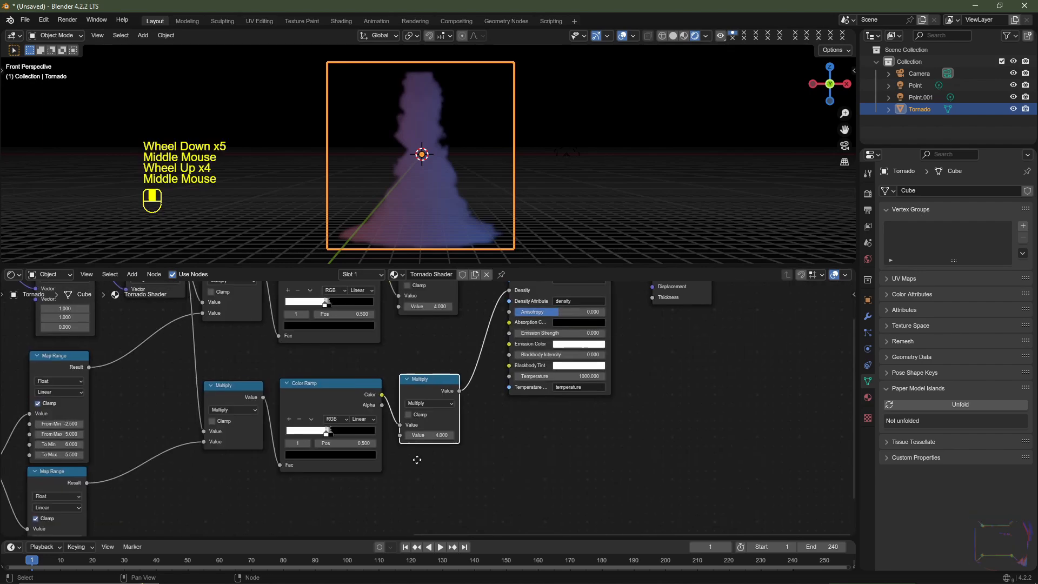
- Set the value of the Multiply node after the lower Color Ramp to 0.5
middle_drag(414, 459, 390, 452)
scroll(482, 452, up, 1)
middle_drag(482, 452, 484, 444)
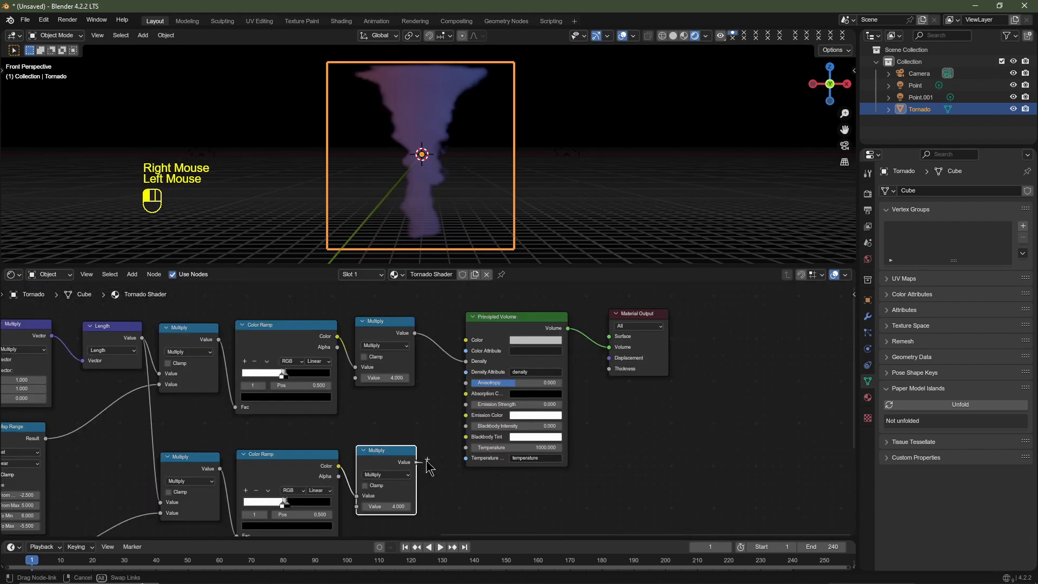
drag(416, 462, 465, 361)
middle_drag(414, 518, 428, 459)
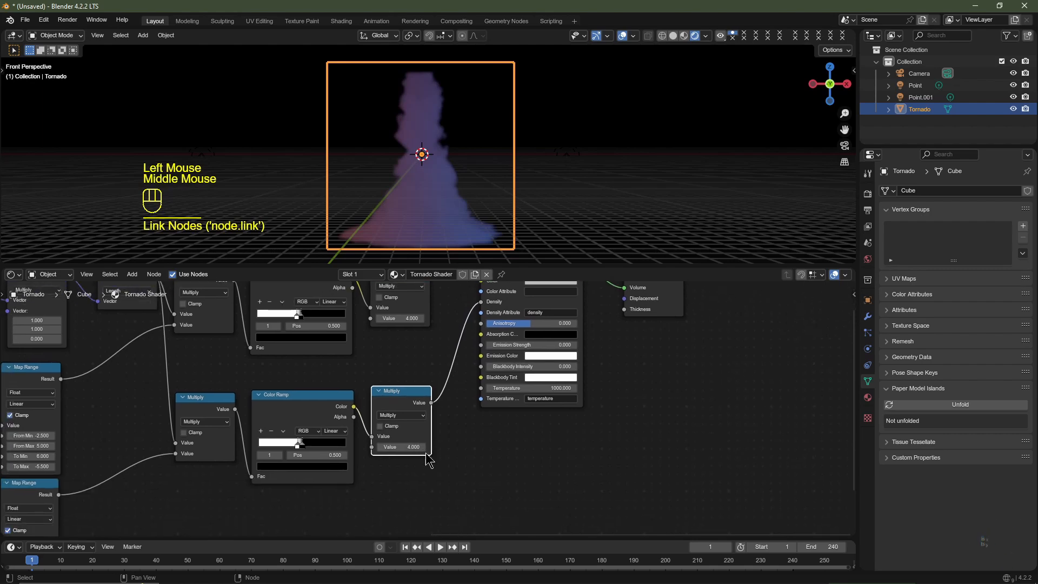
click(414, 447)
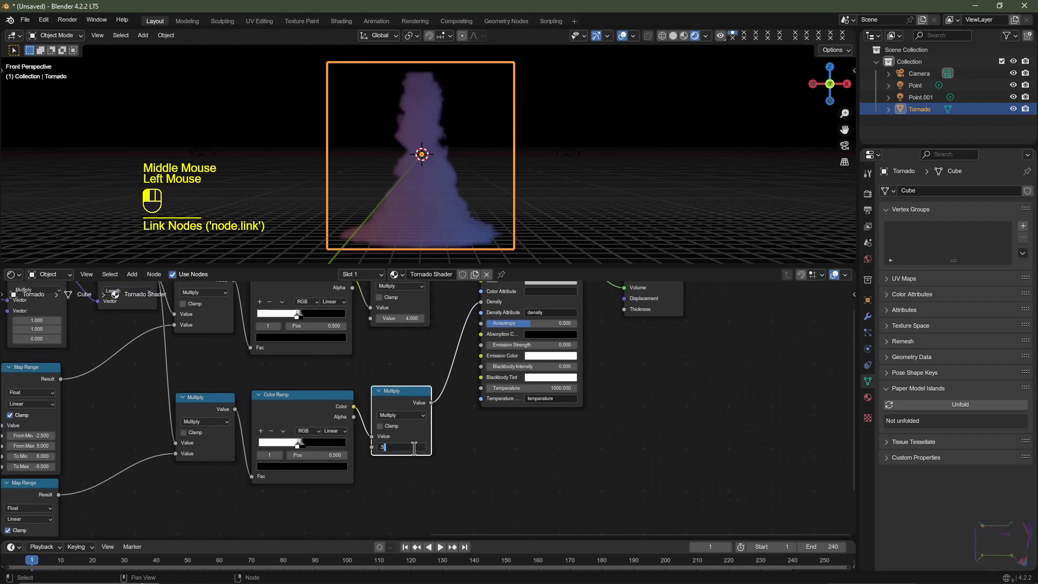
text(.5)
key(Return)
scroll(496, 176, up, 2)
scroll(496, 176, down, 2)
scroll(497, 176, up, 2)
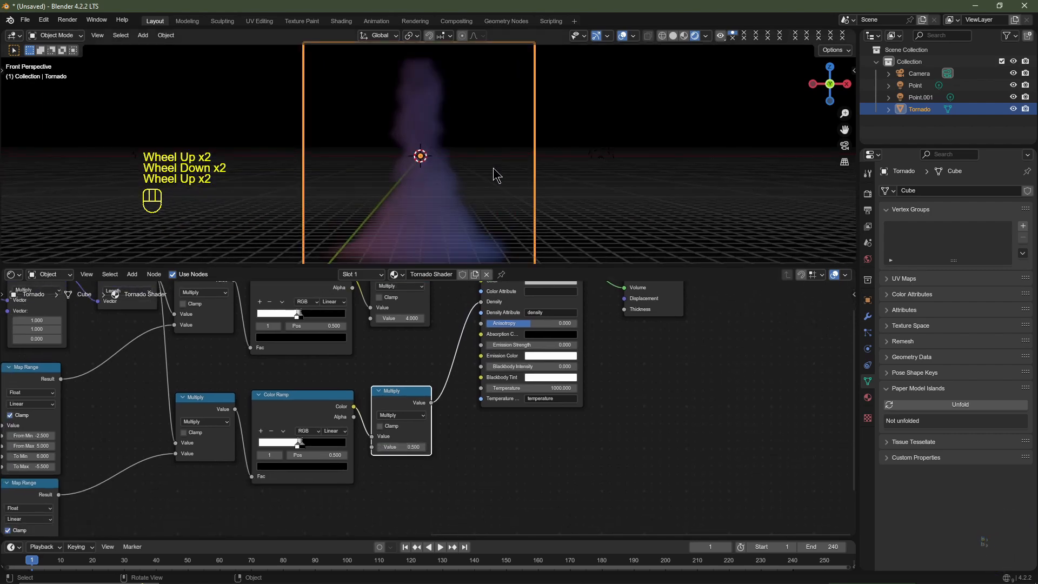
- Cut the lower Multiply's link to Density and link the upper final Multiply node to Density instead
middle_drag(454, 338, 414, 390)
ctrl+right_drag(407, 385, 431, 416)
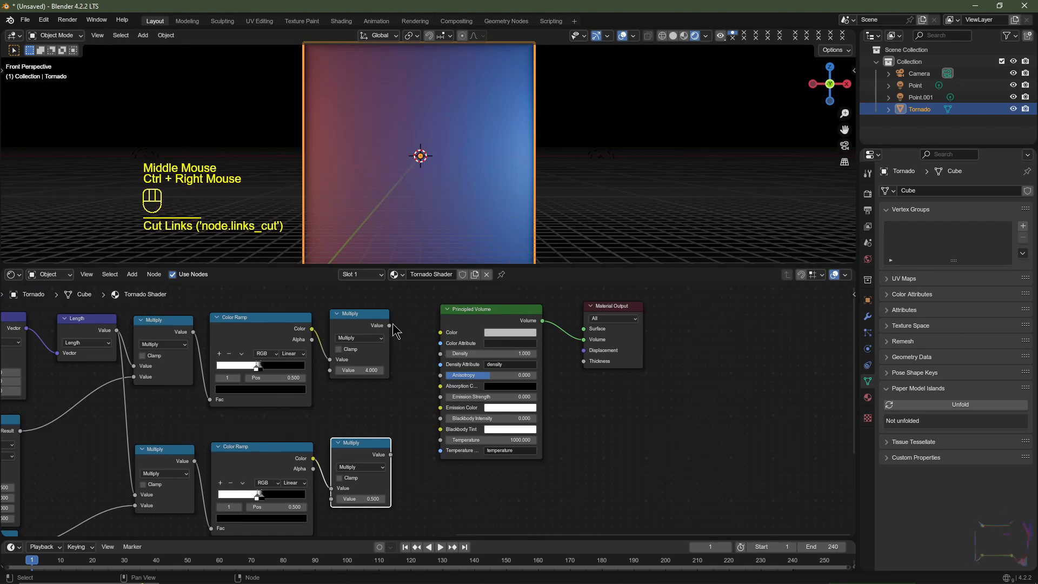
drag(389, 325, 441, 354)
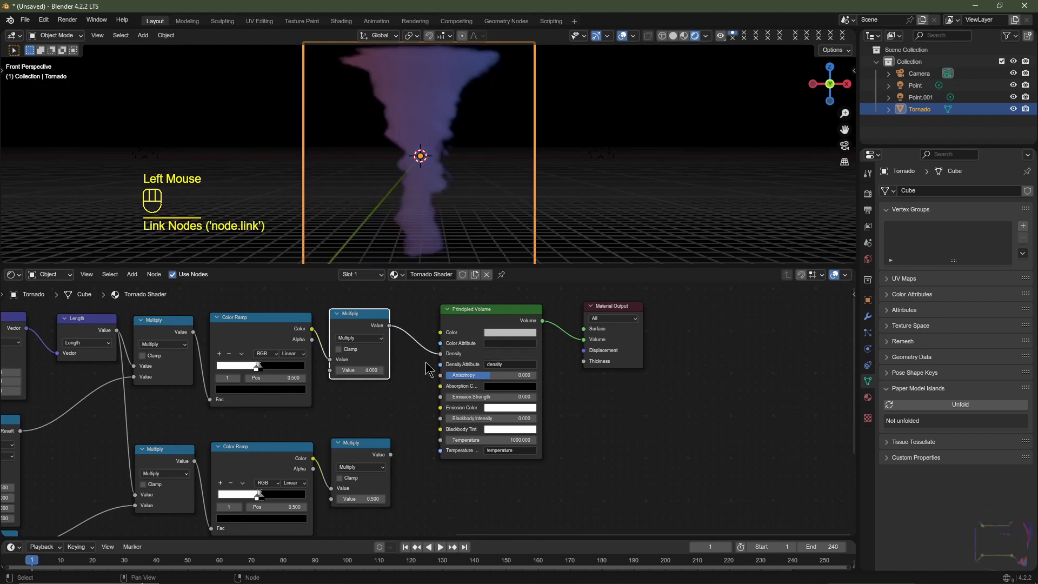
- Insert an Add math node between the upper Multiply and Principled Volume, and link the lower Multiply to its second value
key(shift+a)
mouse_move(400, 370)
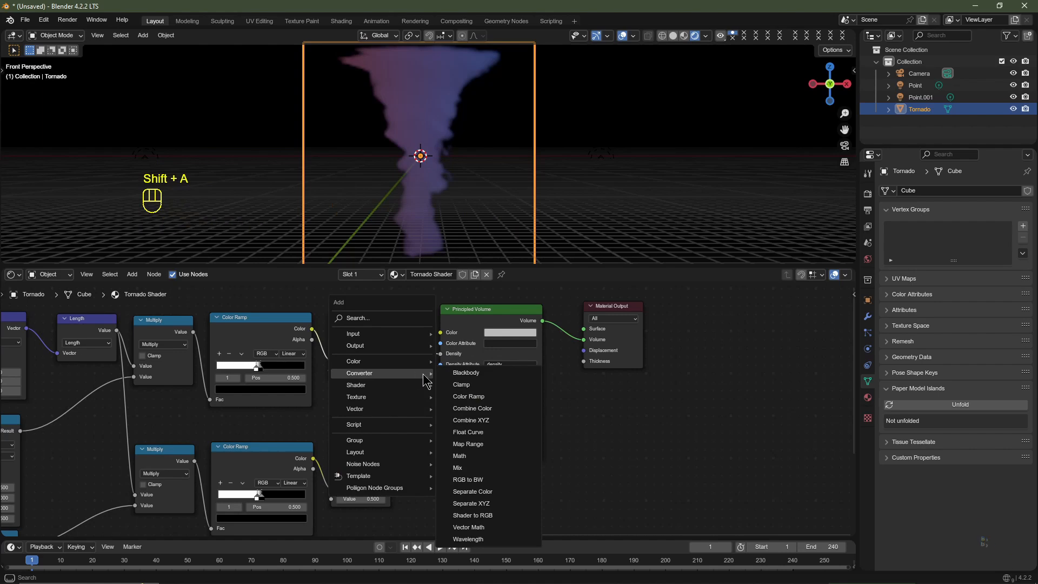
click(486, 462)
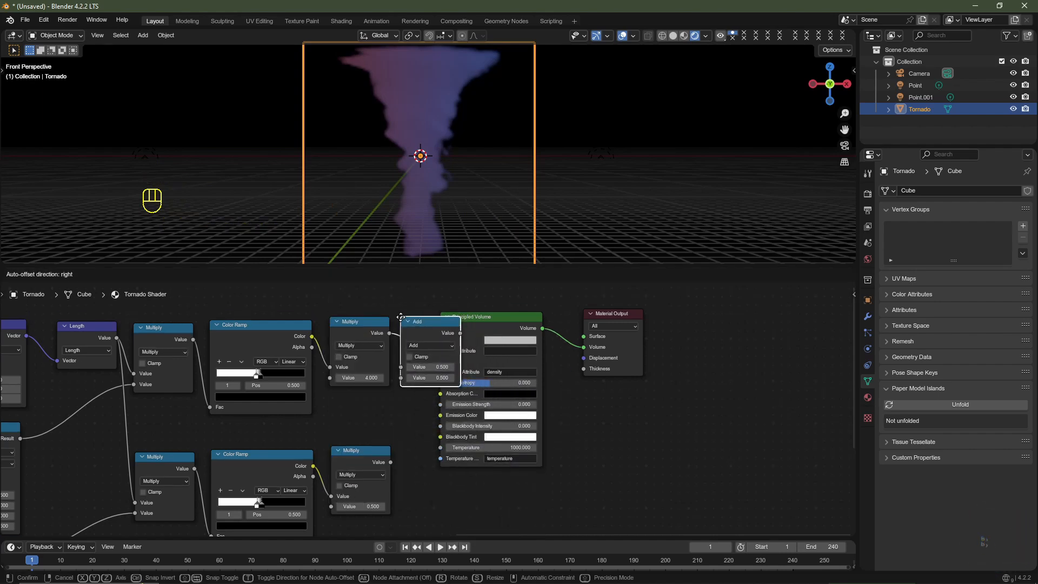
click(406, 318)
right_click(387, 473)
drag(390, 462, 411, 381)
scroll(451, 208, down, 2)
scroll(452, 209, up, 2)
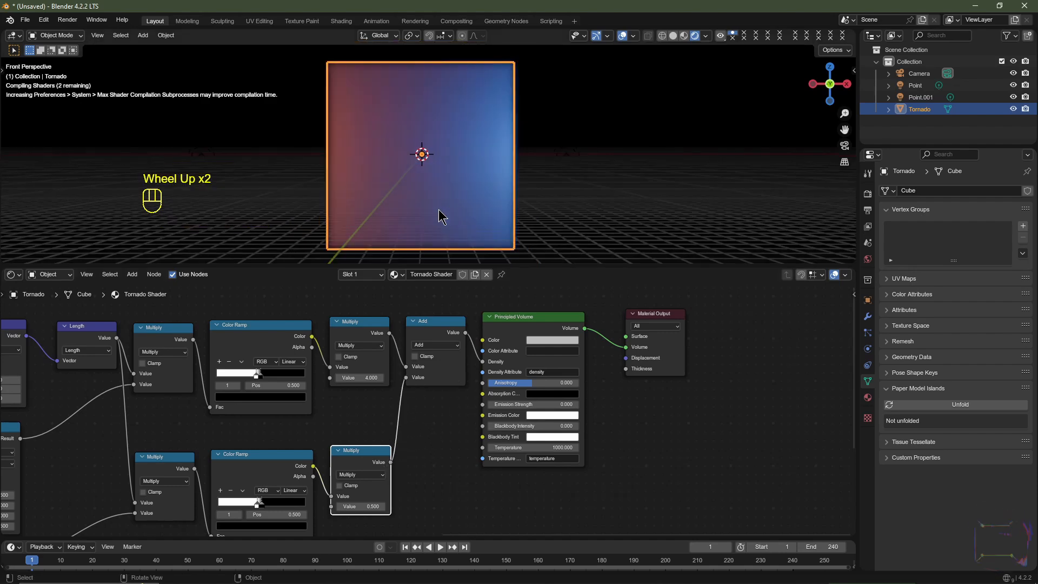
- Check the combined volume from another angle and from the front, then set the lower final Multiply node's value to 1
middle_drag(323, 239, 456, 188)
scroll(456, 187, up, 3)
scroll(456, 188, down, 2)
scroll(456, 187, up, 2)
scroll(456, 189, down, 2)
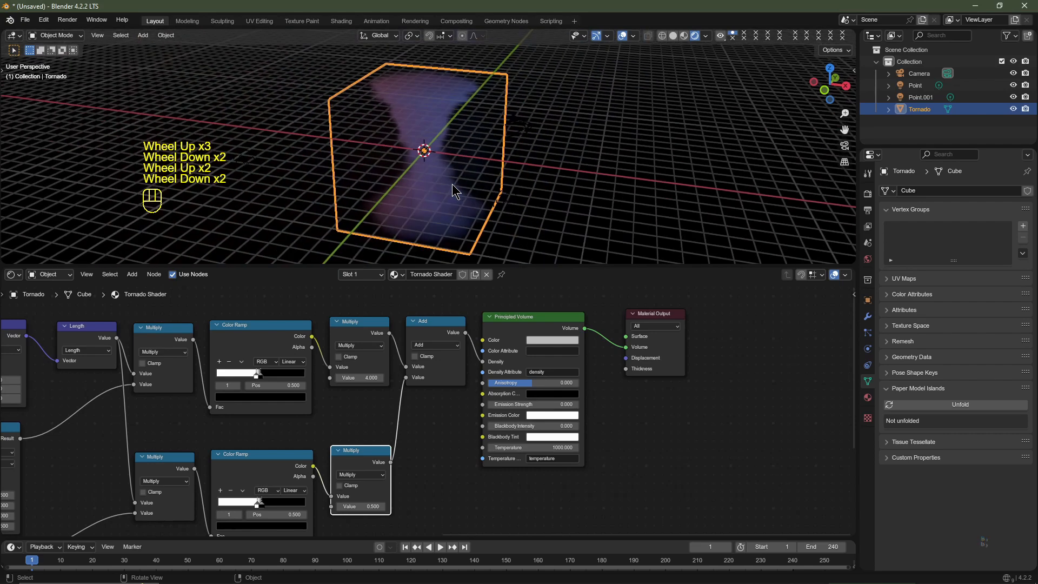
middle_drag(450, 482, 466, 418)
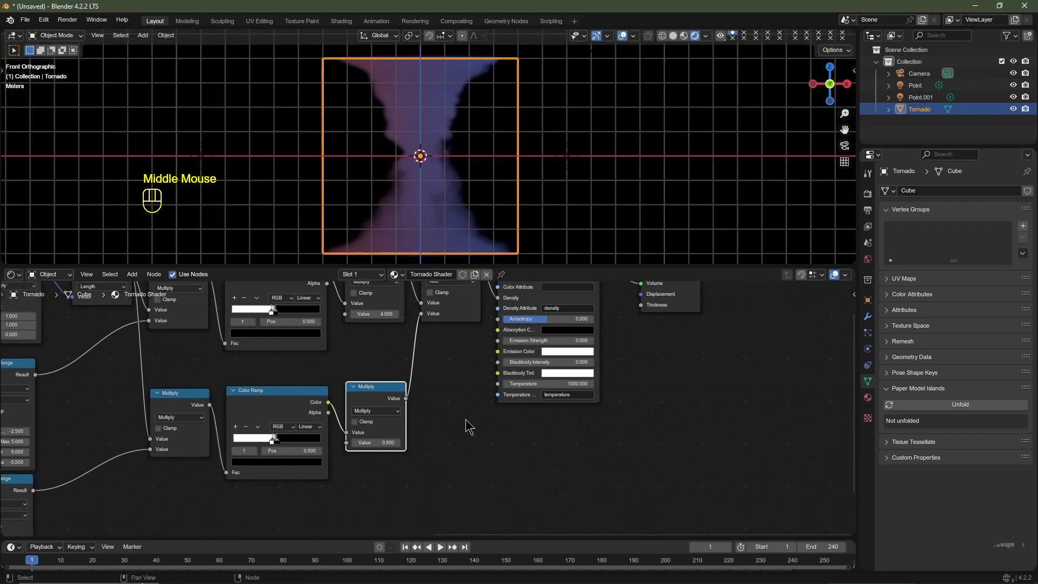
scroll(441, 467, up, 2)
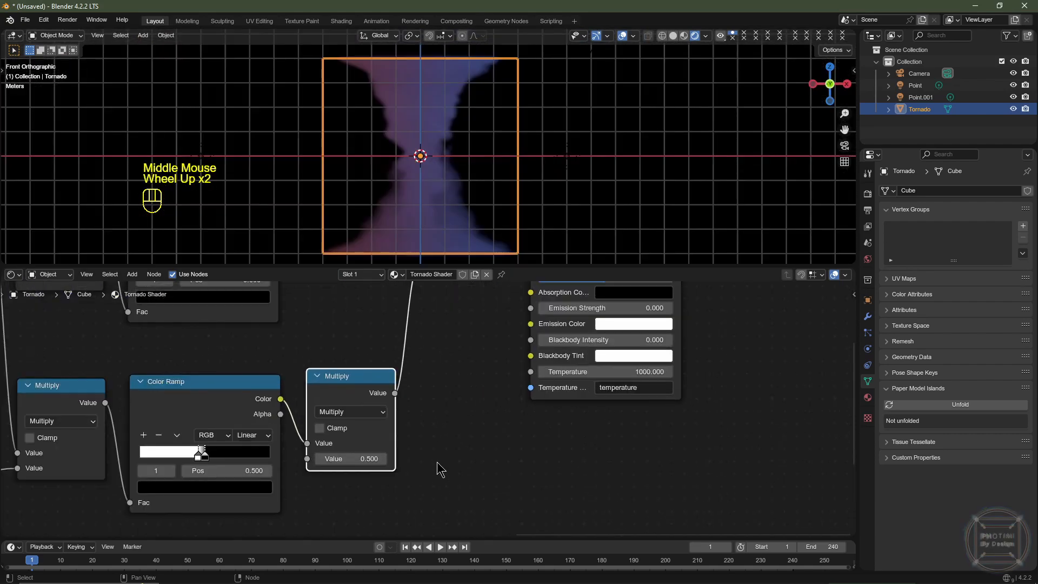
click(352, 458)
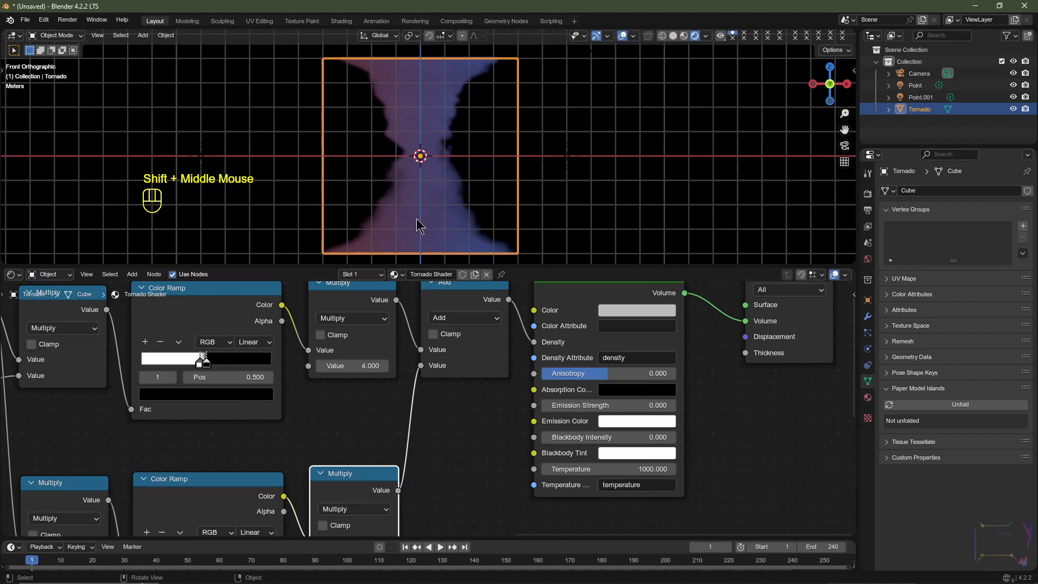
- Drive the Mapping node's Z Location with the expression #frame/-10
scroll(489, 406, down, 2)
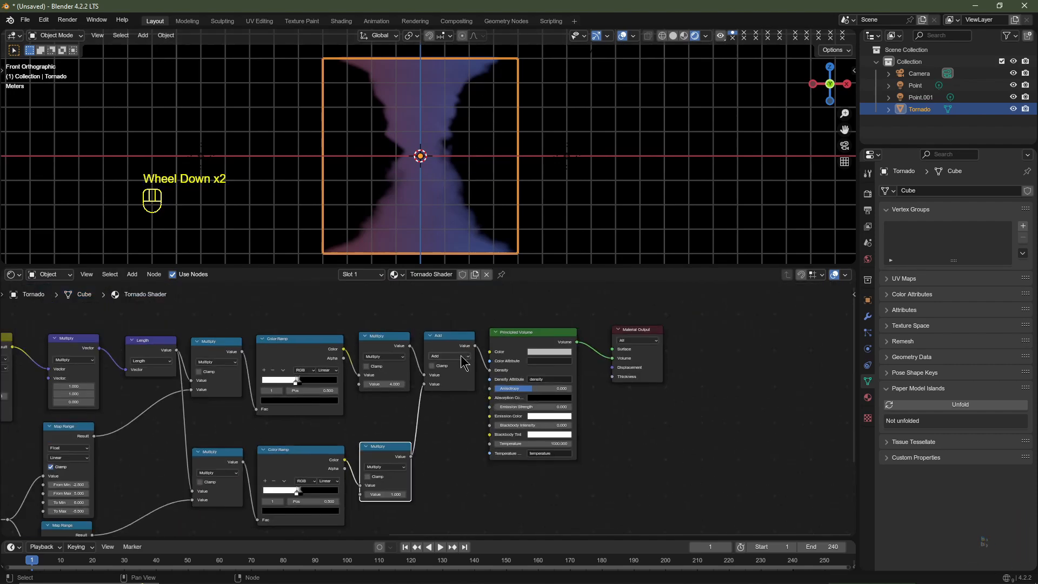
scroll(484, 115, up, 3)
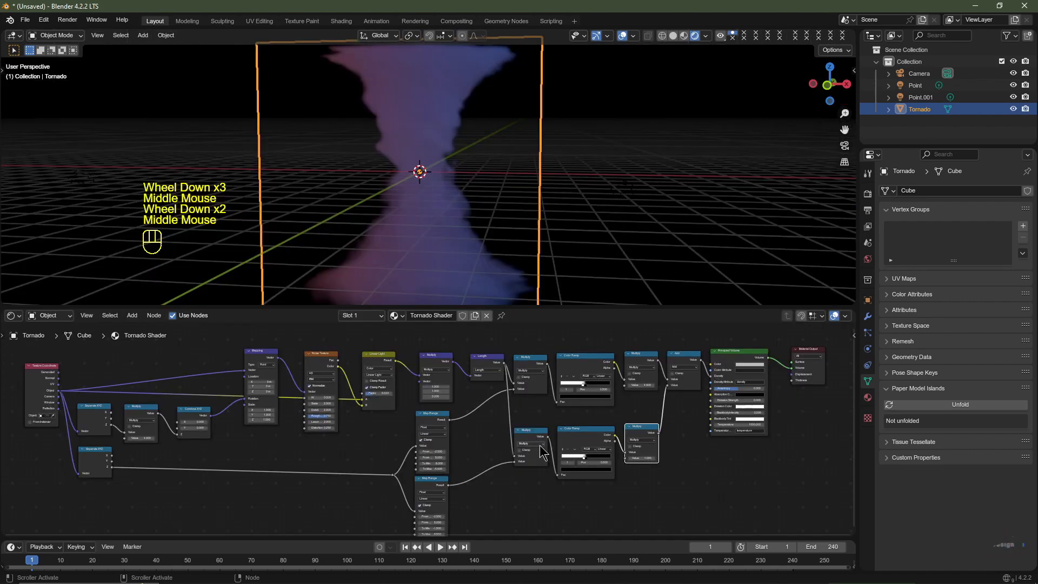
scroll(412, 405, down, 1)
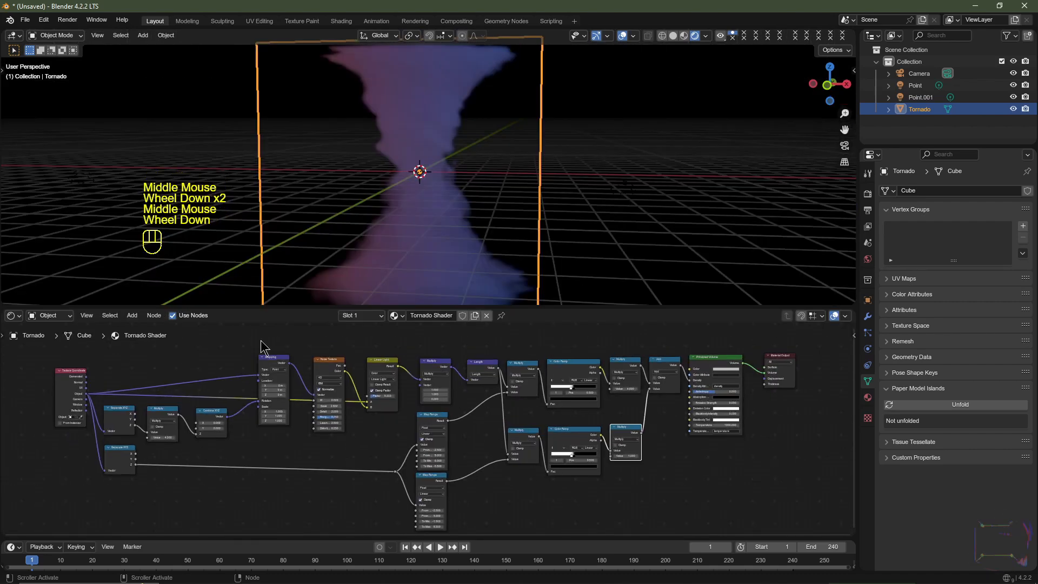
click(274, 367)
scroll(276, 389, up, 1)
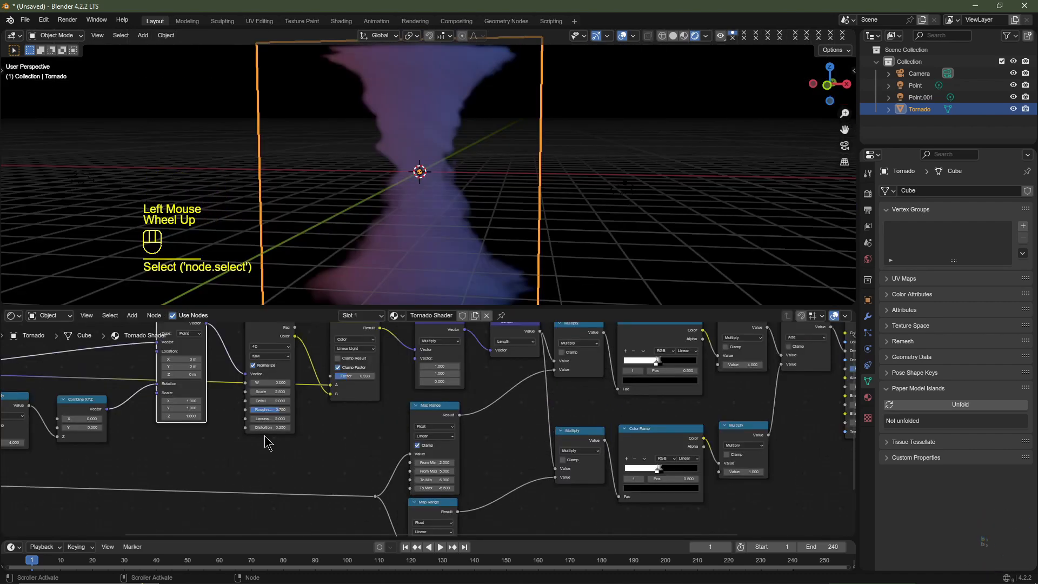
middle_drag(266, 440, 498, 504)
scroll(475, 486, up, 5)
scroll(468, 470, up, 2)
drag(421, 460, 373, 459)
right_click(422, 459)
scroll(444, 500, up, 1)
middle_drag(445, 508, 494, 515)
scroll(427, 463, up, 1)
click(431, 463)
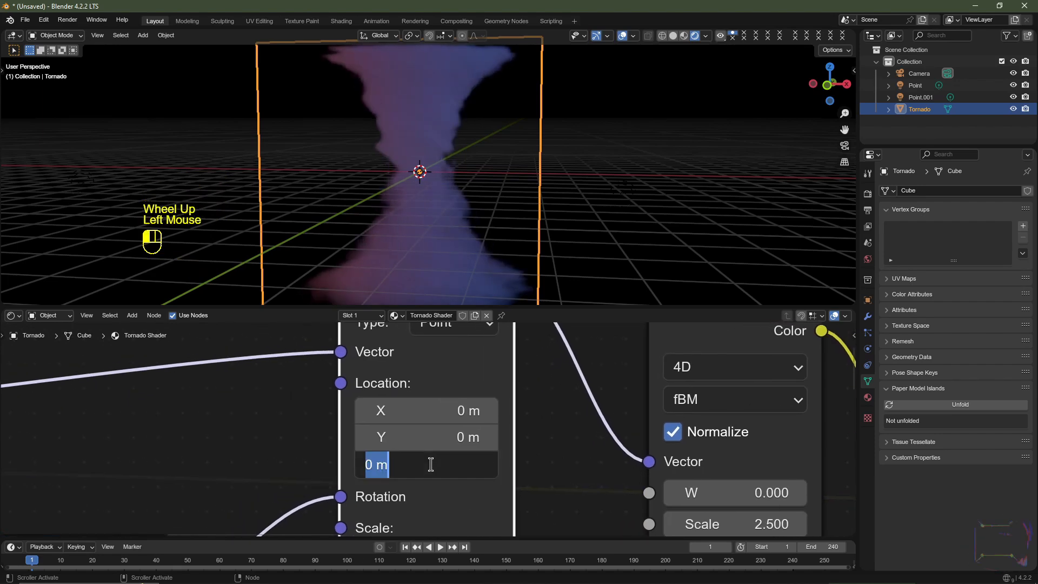
text(#frame/-10)
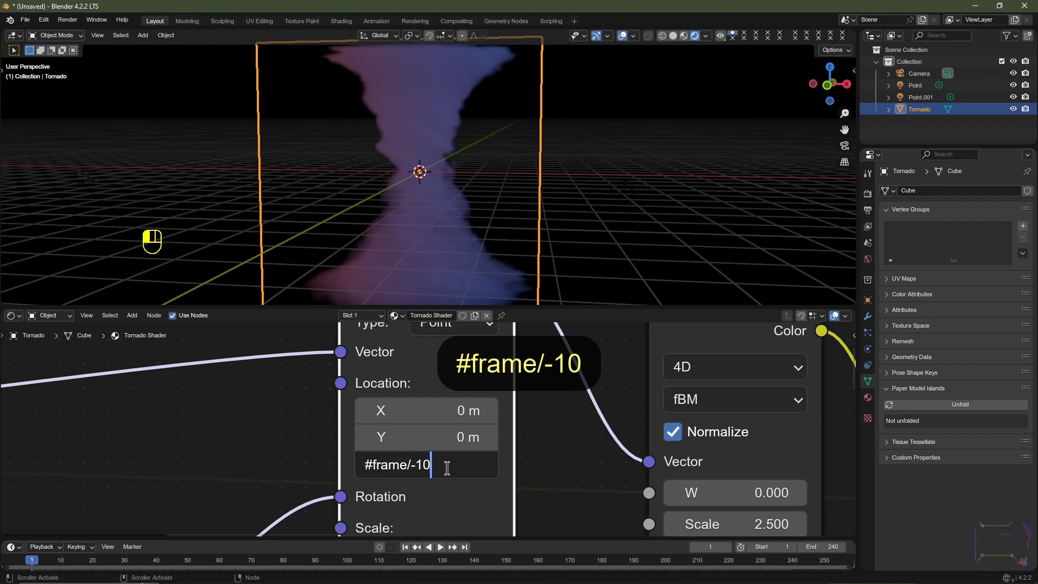
key(Return)
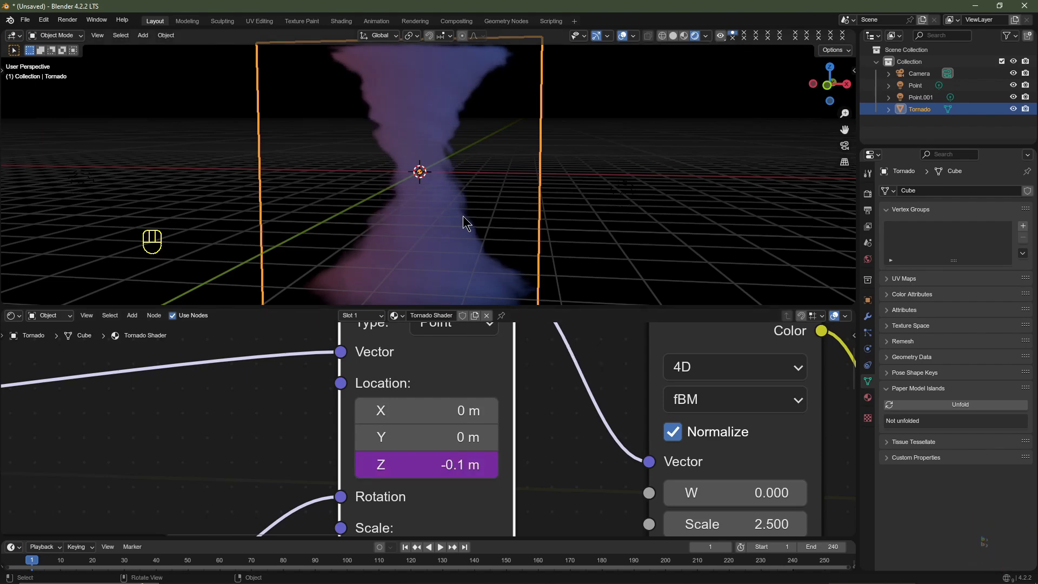
- Play the animation, then try the expression #frame/-50 for the Mapping node's Z Location and play it again
key(space)
middle_drag(463, 215, 457, 222)
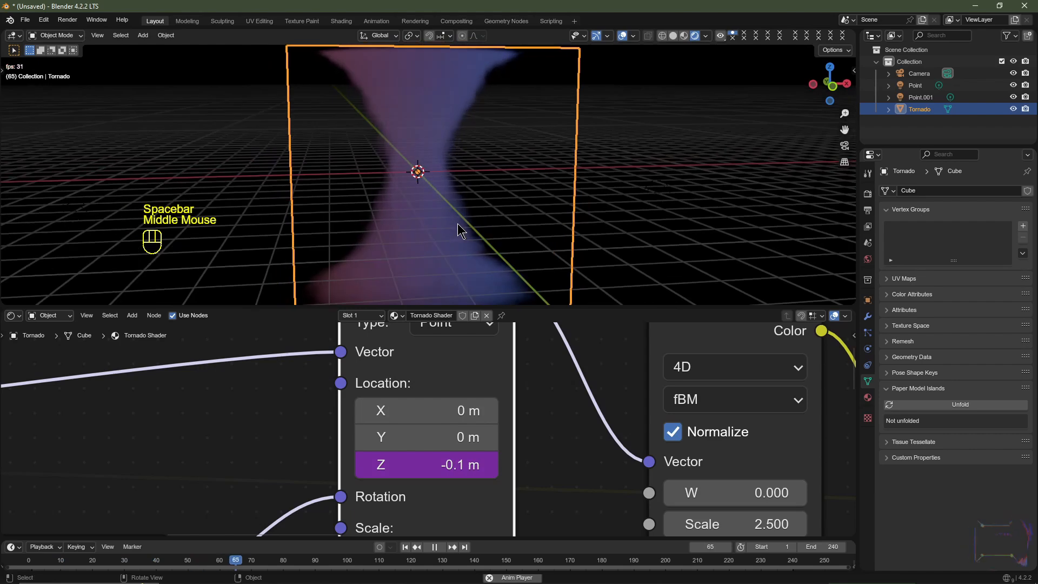
click(454, 466)
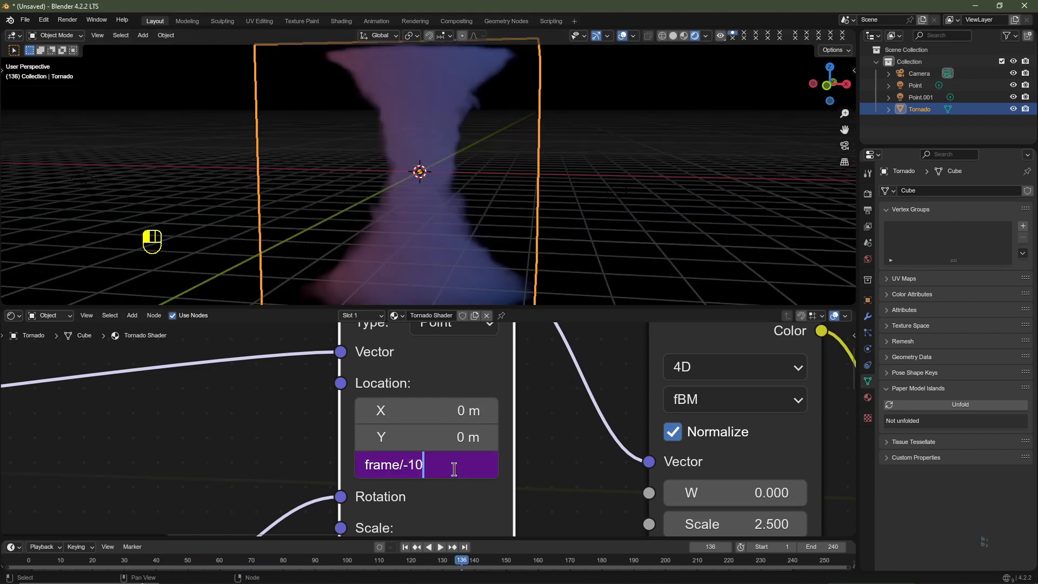
key(BackSpace)
key(BackSpace)
text(50)
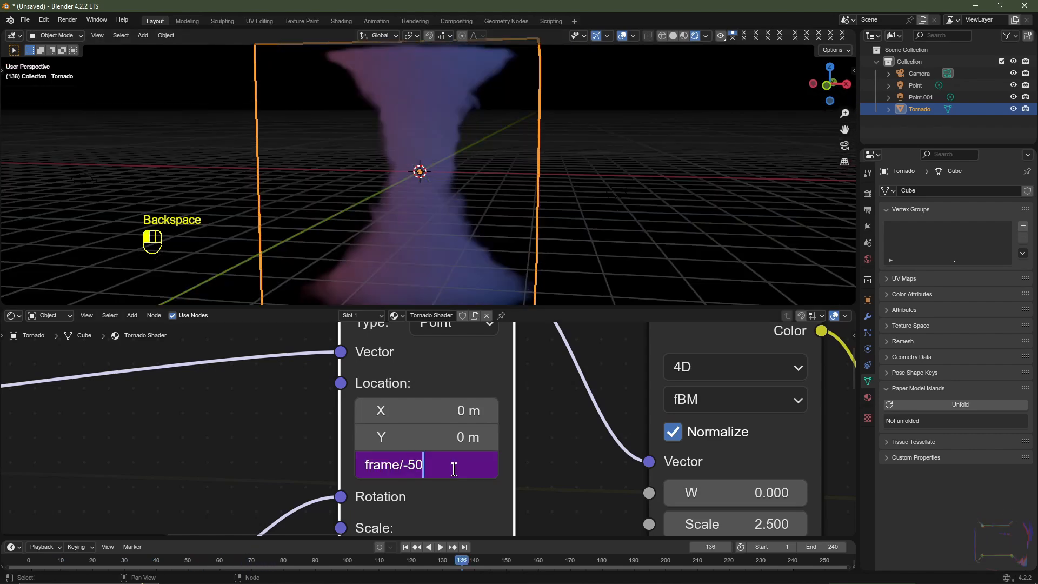
key(Return)
key(space)
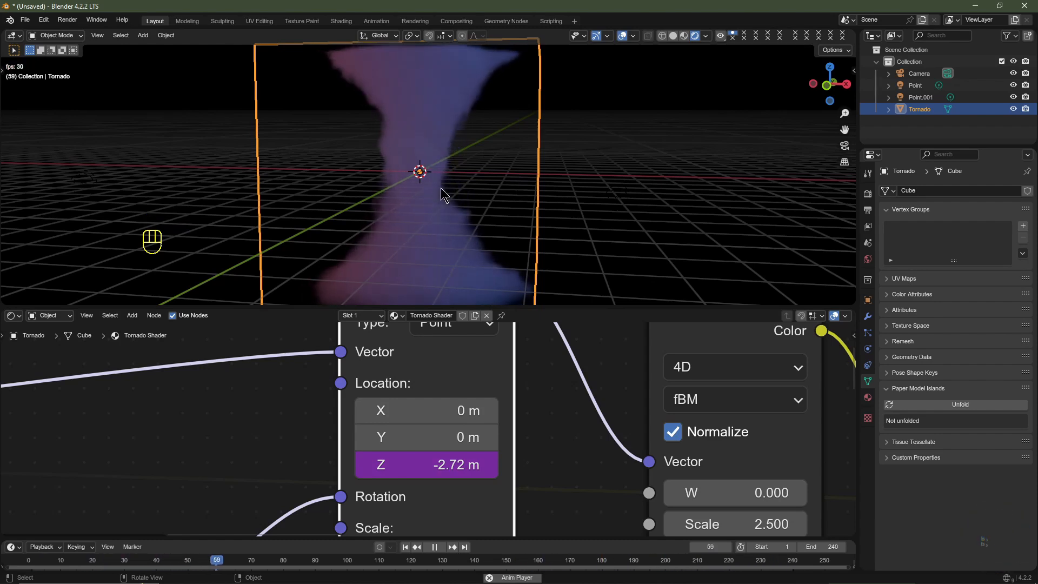
key(space)
- Set the Mapping node's Z Location expression to #frame/-20 and play the animation
click(448, 465)
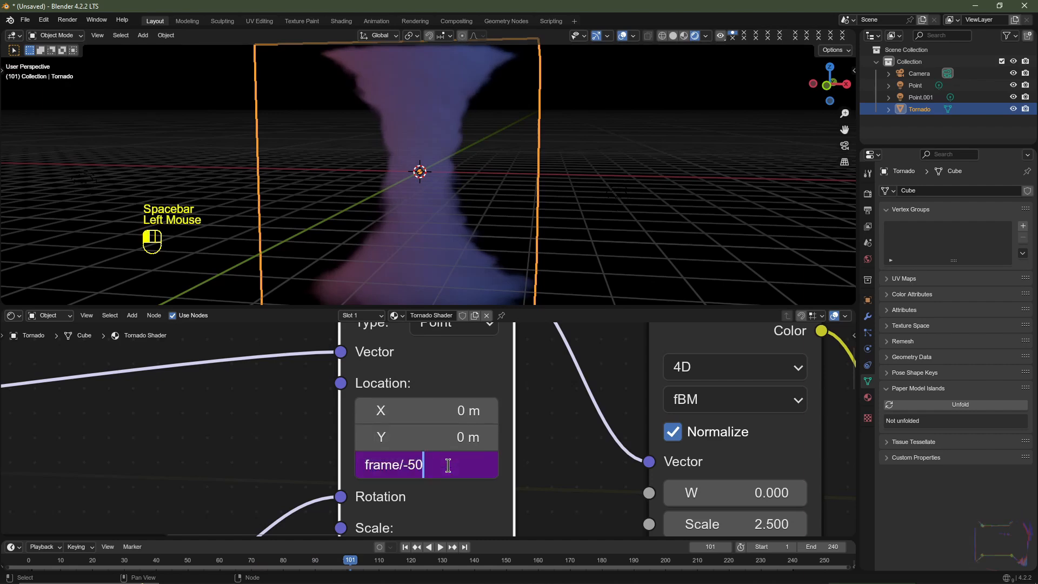
key(BackSpace)
key(BackSpace)
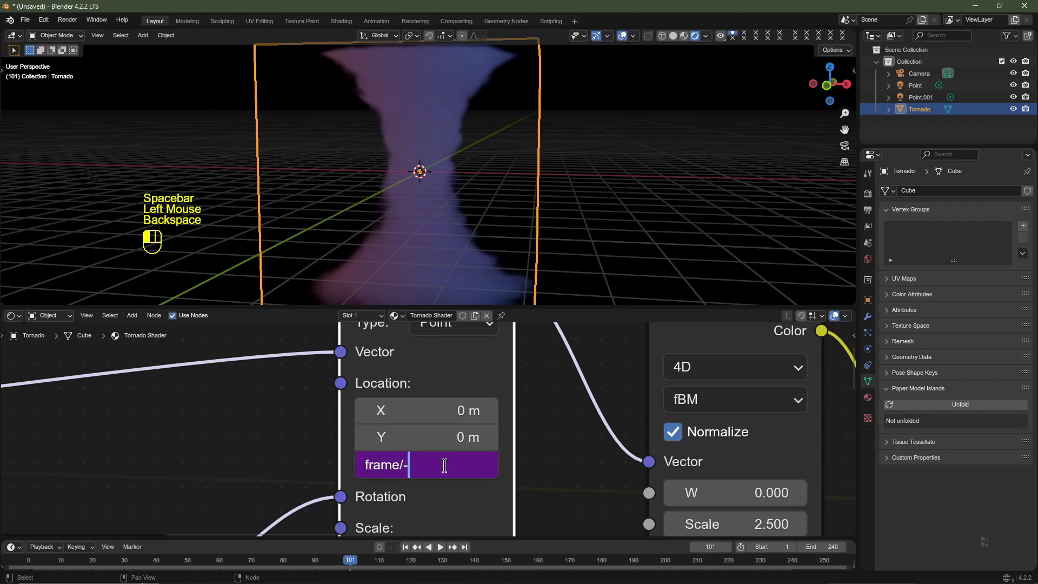
text(20)
key(Return)
key(space)
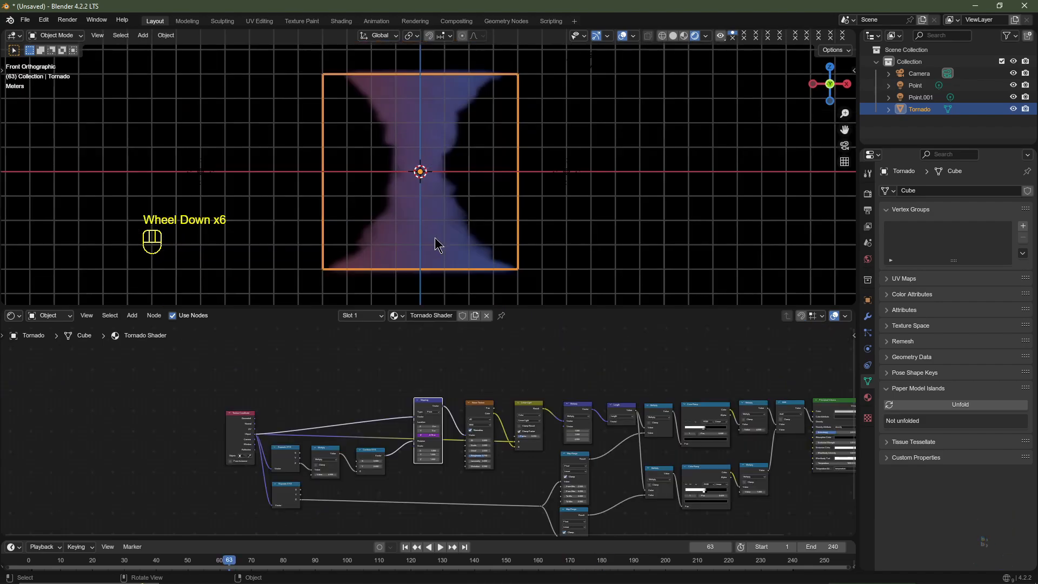
- Enlarge the 3D viewport at the node editor's expense and inspect the whole tornado from a raised angle
drag(579, 306, 579, 397)
scroll(469, 263, up, 2)
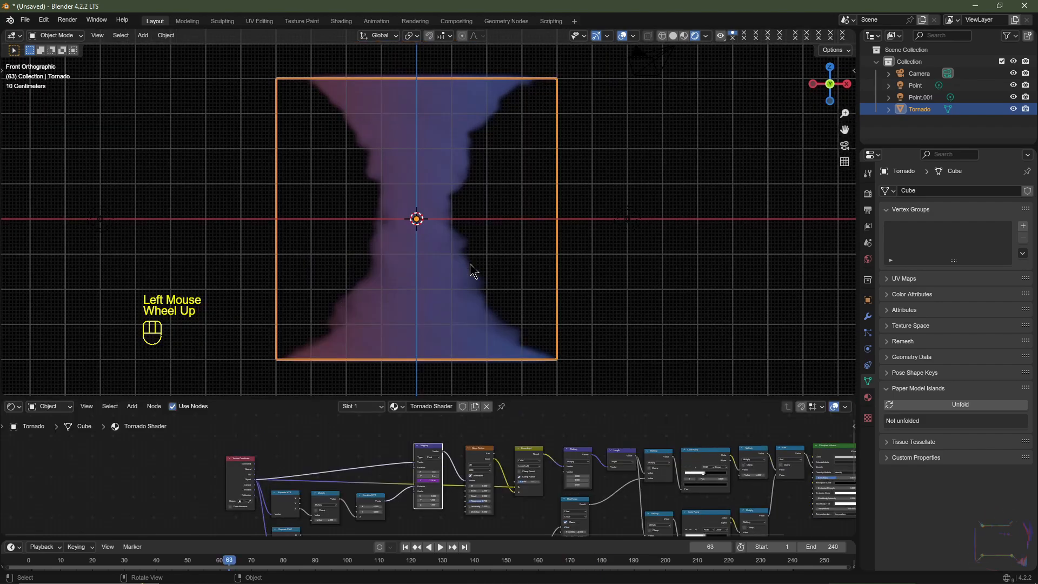
middle_drag(597, 216, 593, 238)
scroll(592, 238, down, 2)
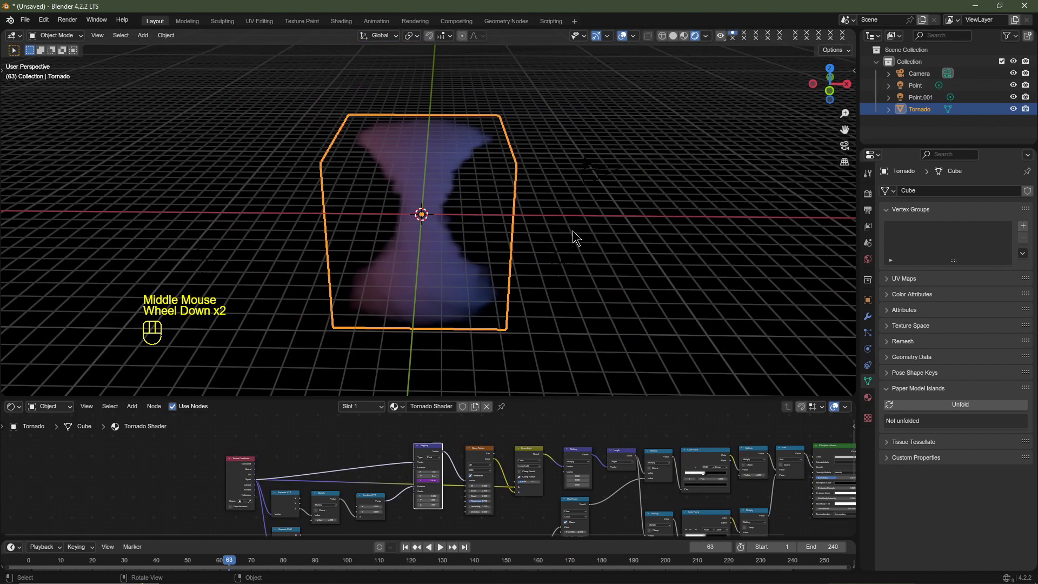
- Save the file as Like And Subscribe.blend in the Tornado Shader Blender Tutorial folder
click(25, 19)
click(46, 119)
double_click(359, 220)
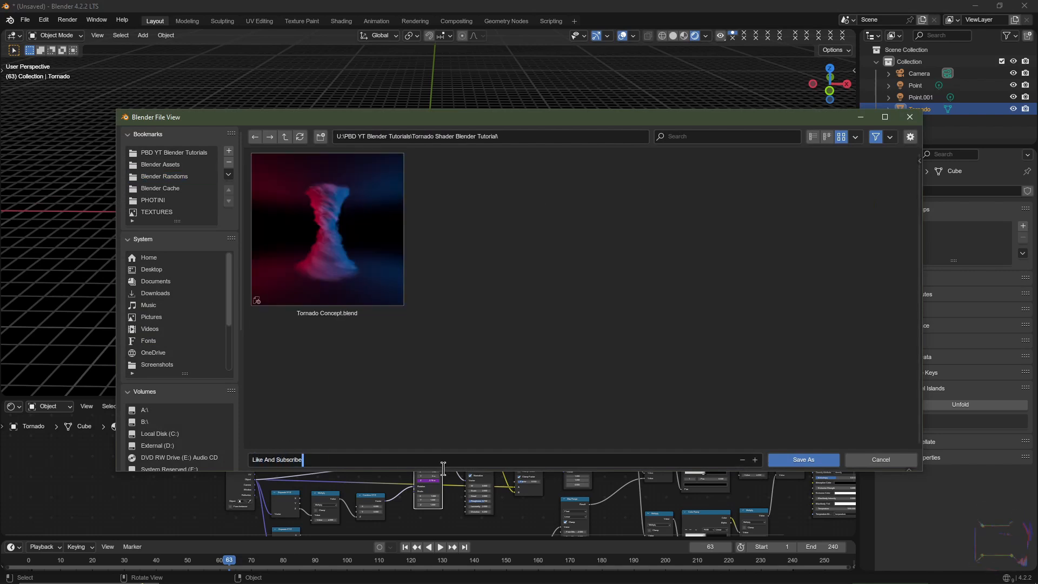
click(800, 460)
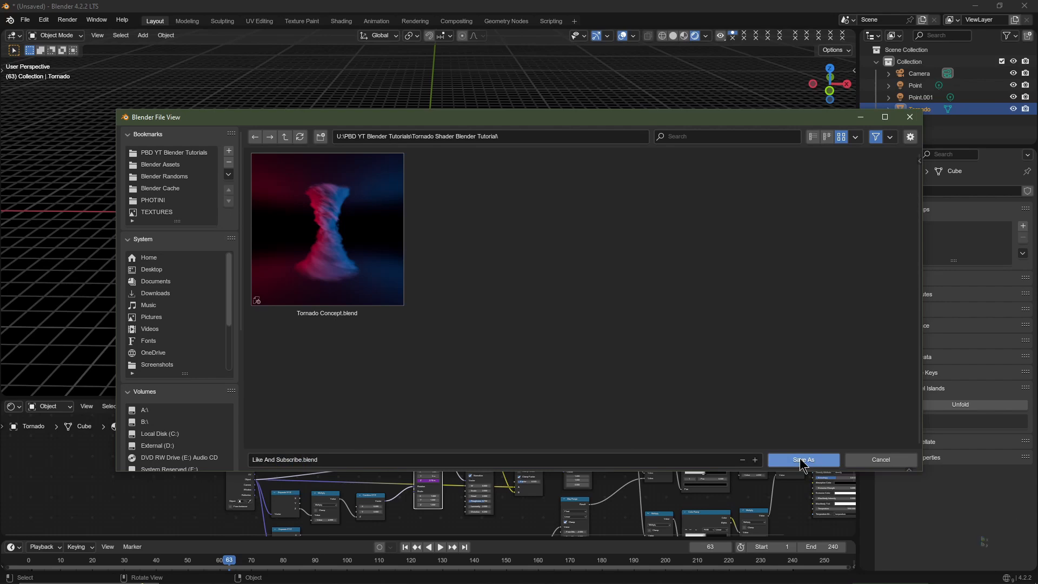
click(800, 459)
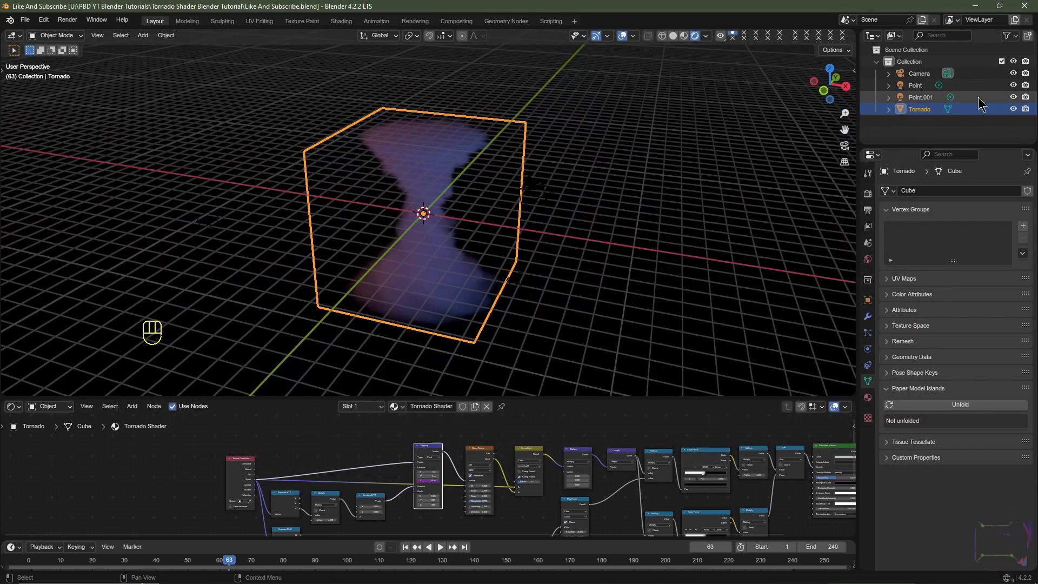
- Hide the two existing lights, Point and Point.001, in the viewport
click(1013, 97)
click(1012, 85)
scroll(420, 253, up, 2)
scroll(420, 253, down, 2)
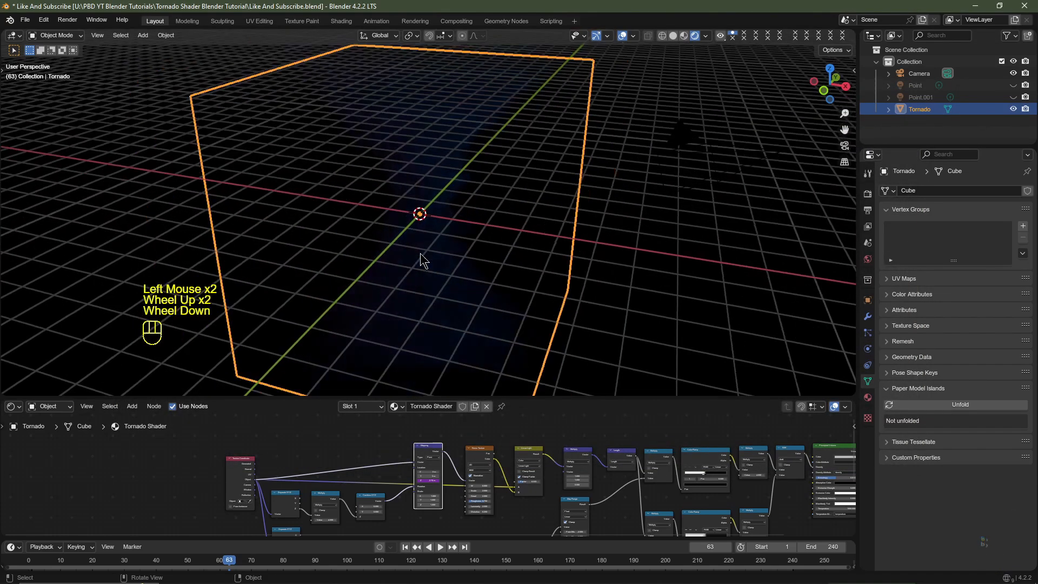
- Add a new point light and, in solid shading from the right view, move it 5 m along Y behind the tornado cube
key(shift+a)
mouse_move(394, 411)
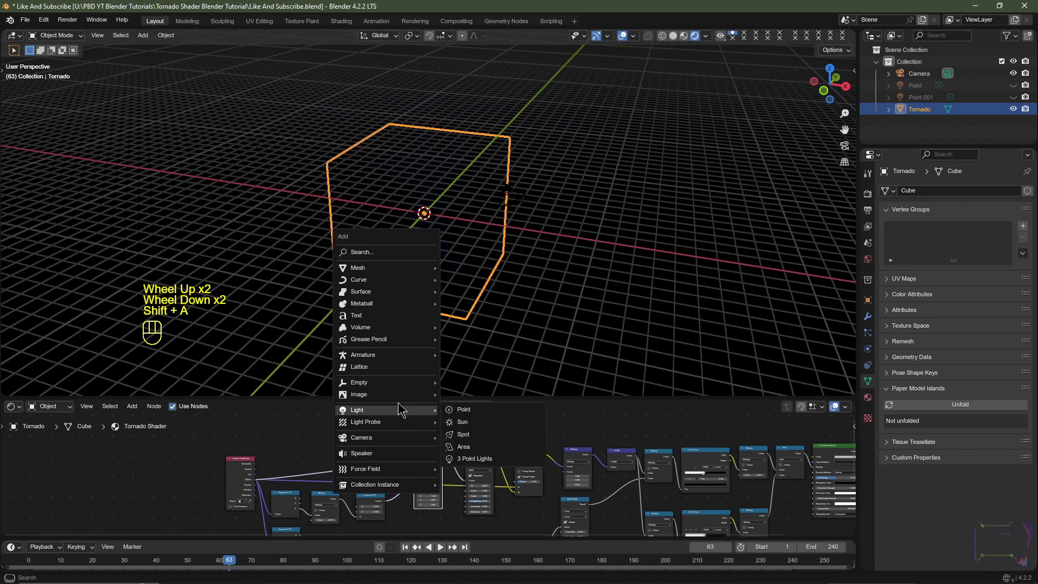
click(461, 410)
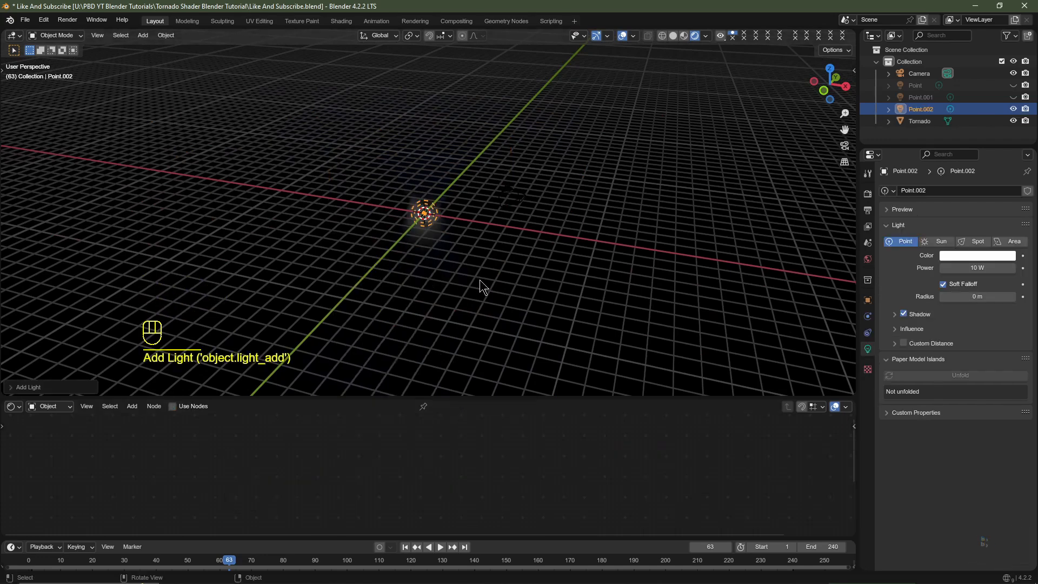
key(KP_3)
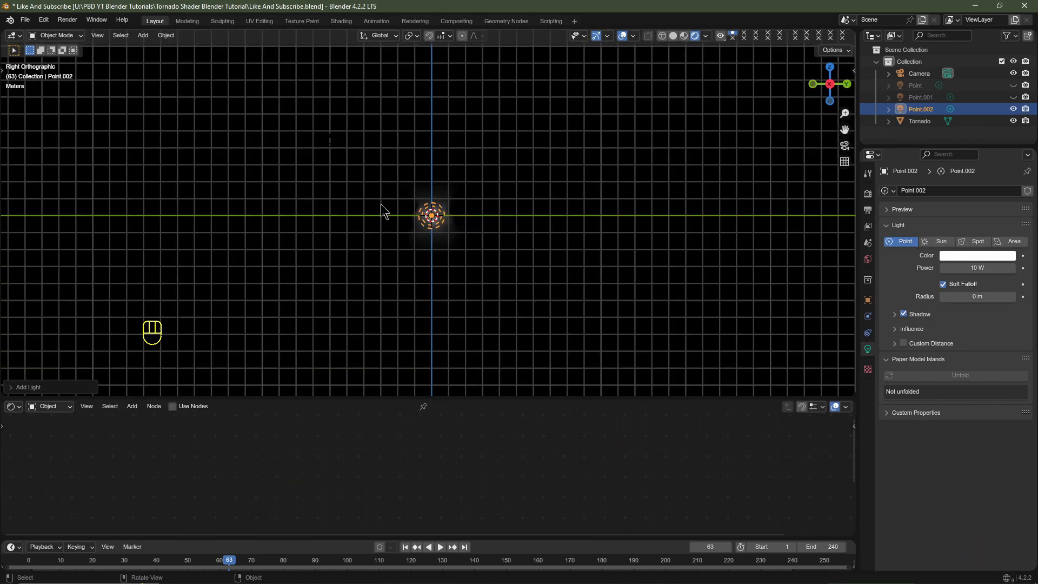
click(674, 34)
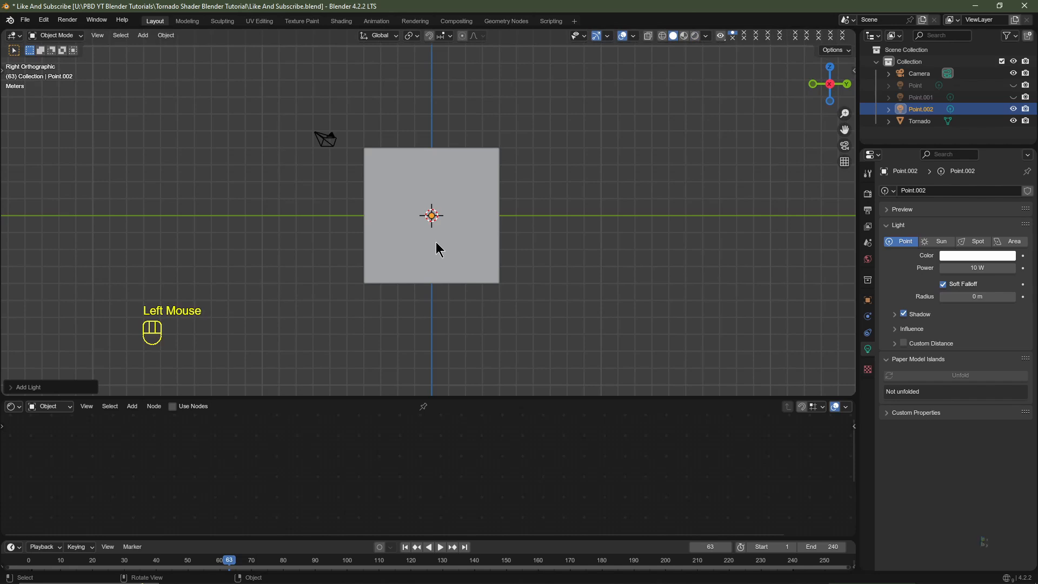
key(g)
key(y)
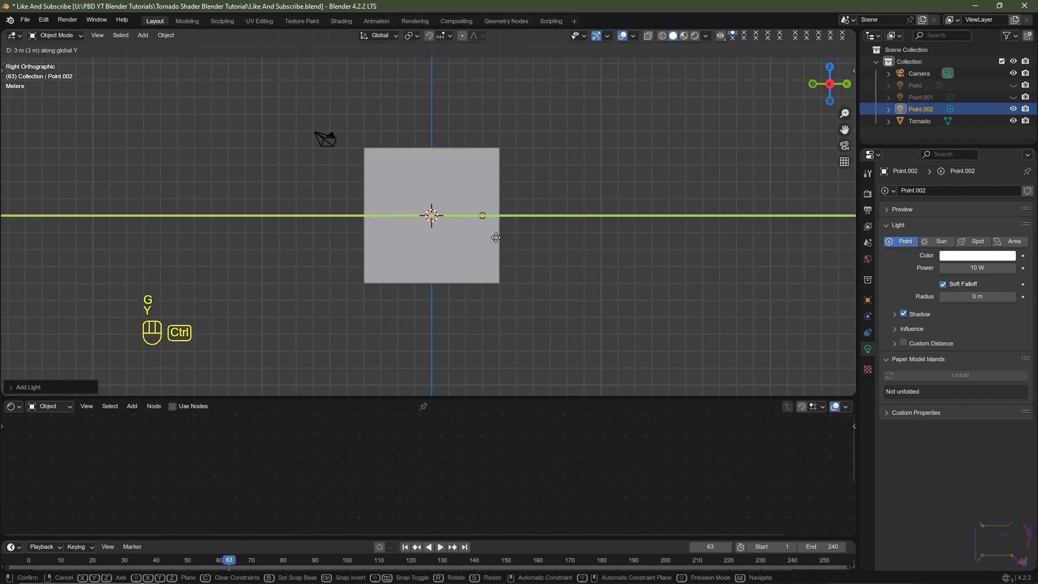
ctrl+click(516, 236)
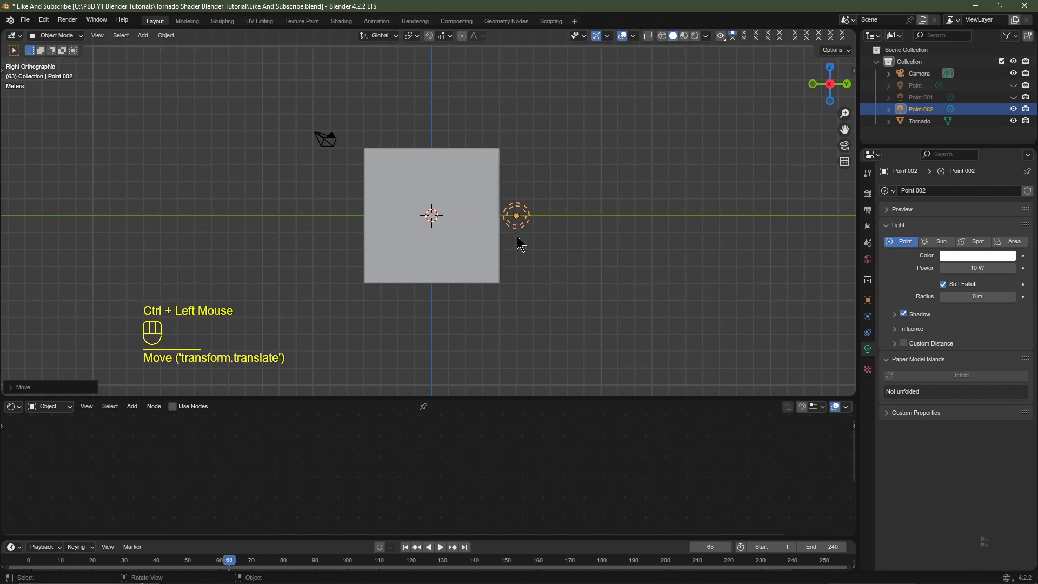
- Align the camera to a front view centred on the tornado cube
key(KP_1)
key(KP_Decimal)
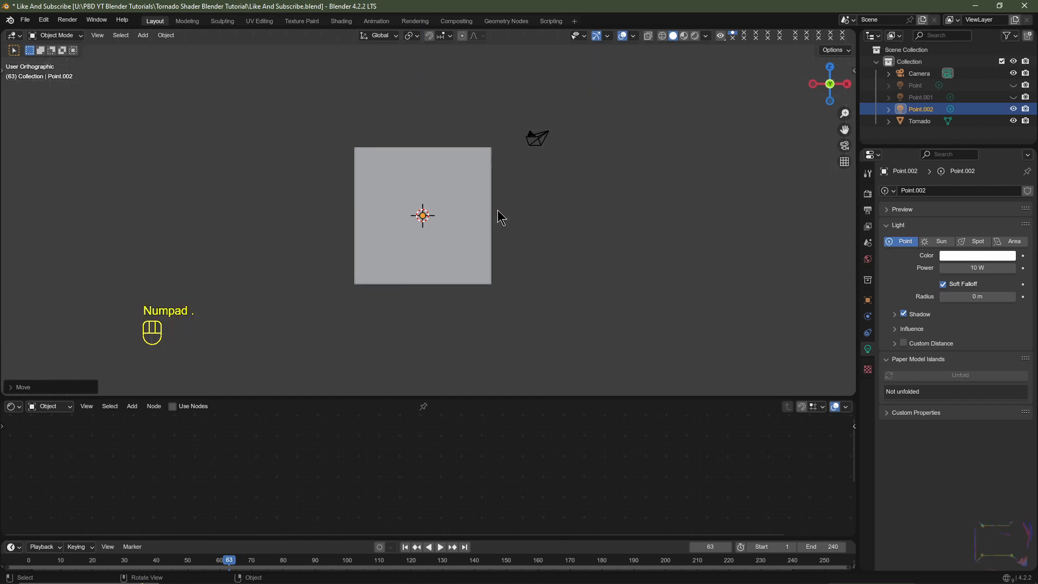
scroll(497, 210, down, 3)
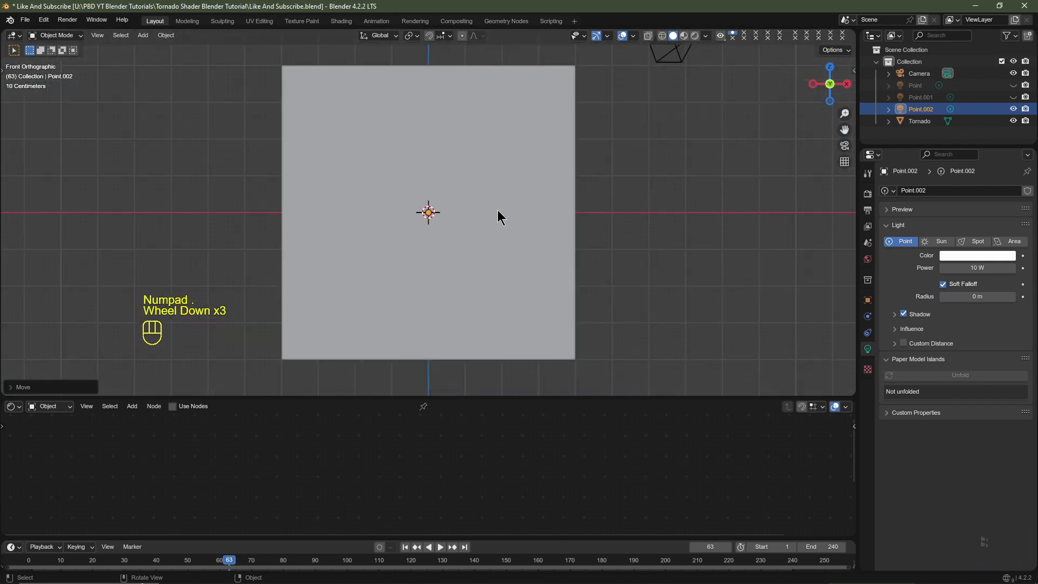
key(ctrl+alt)
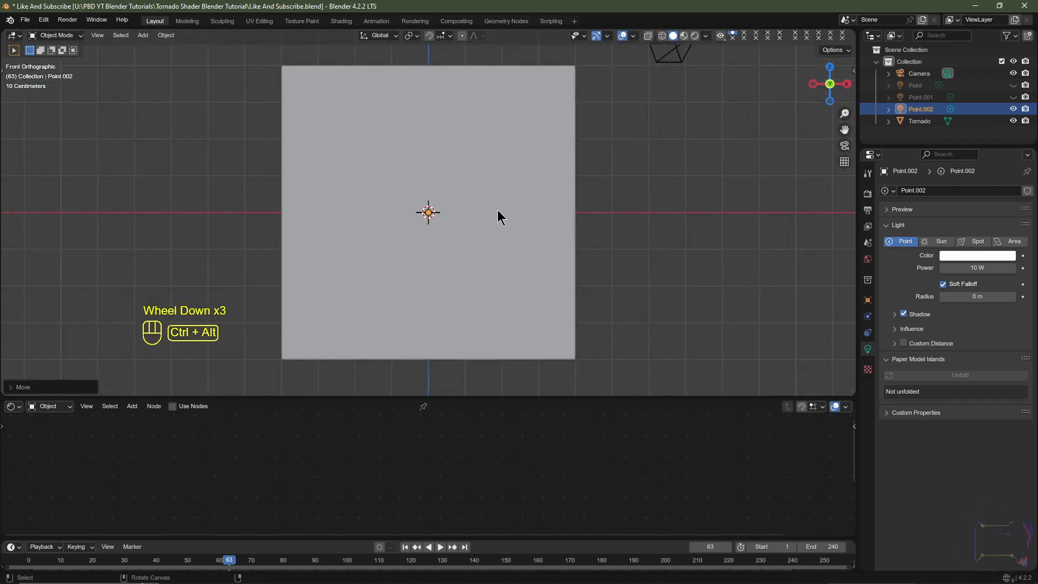
key(ctrl+alt+KP_0)
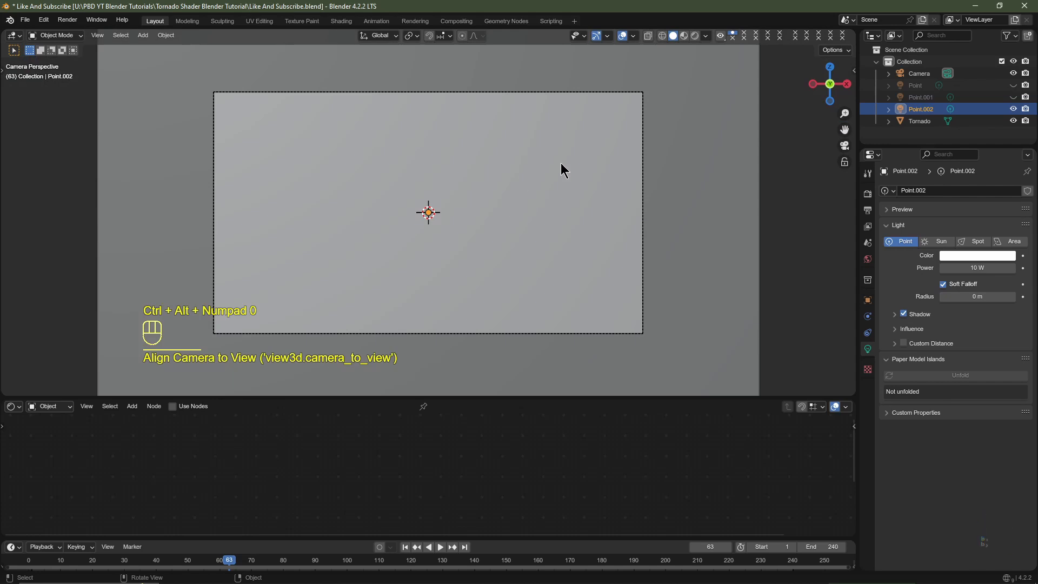
- Show the scene in material preview and set the camera's focal length to 24 mm
click(913, 75)
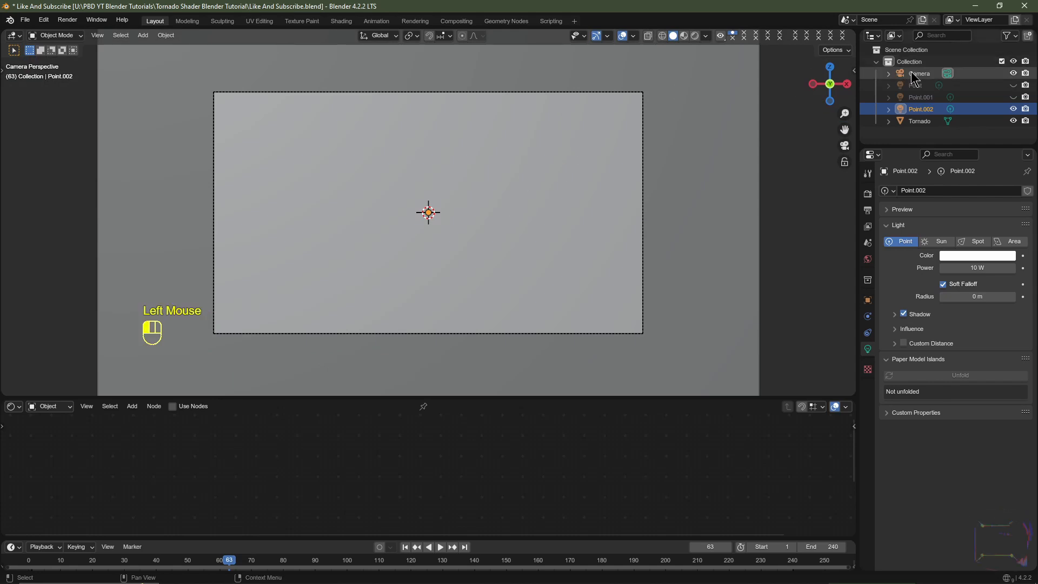
click(686, 36)
click(684, 36)
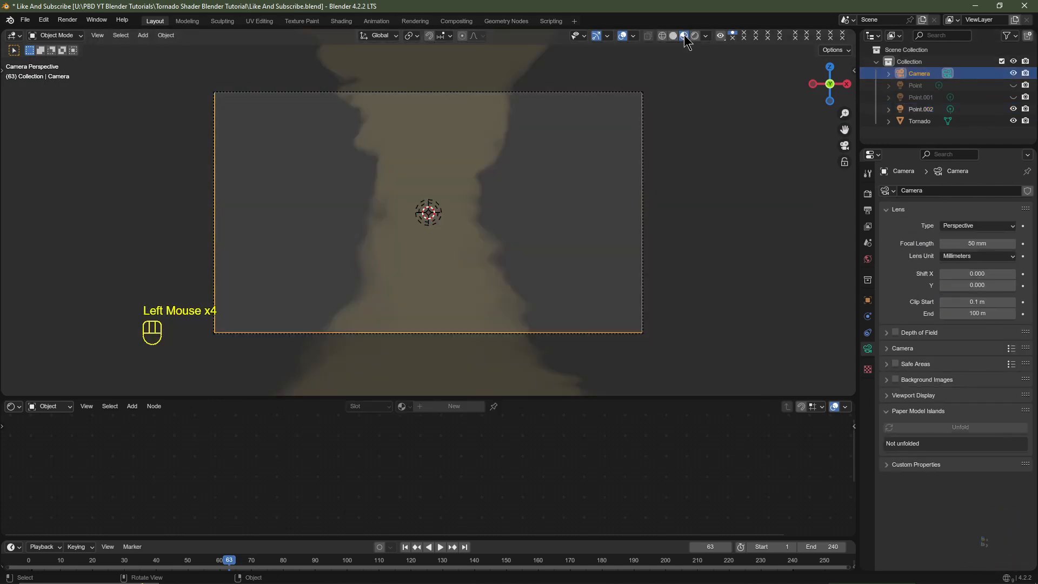
click(867, 351)
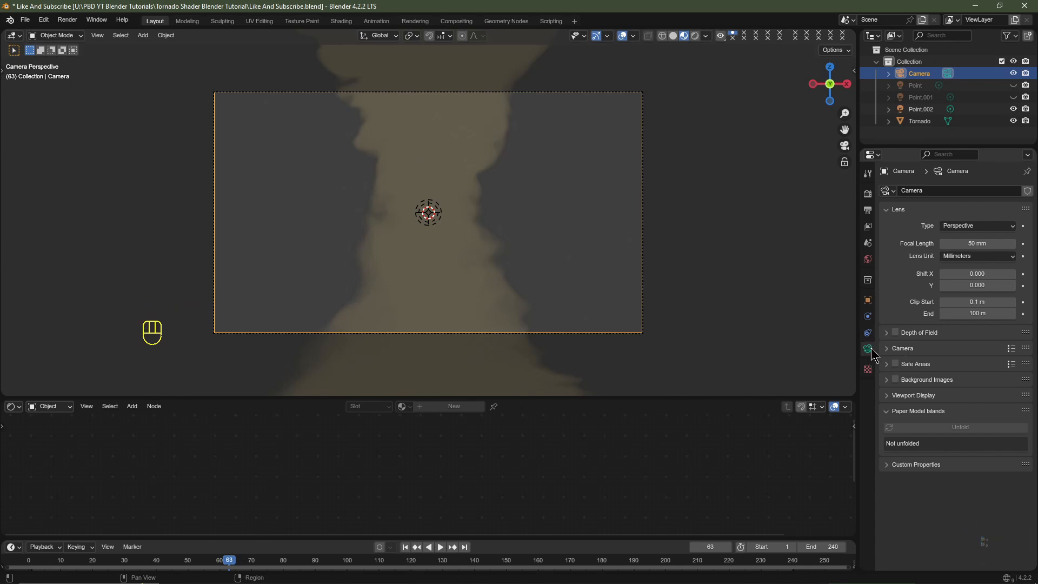
click(968, 243)
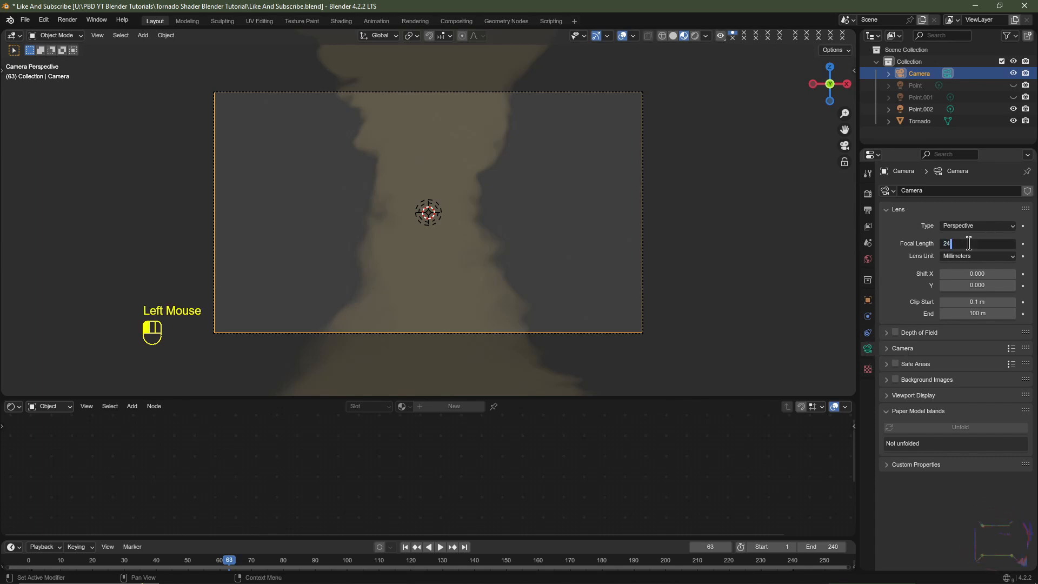
text(24)
key(Return)
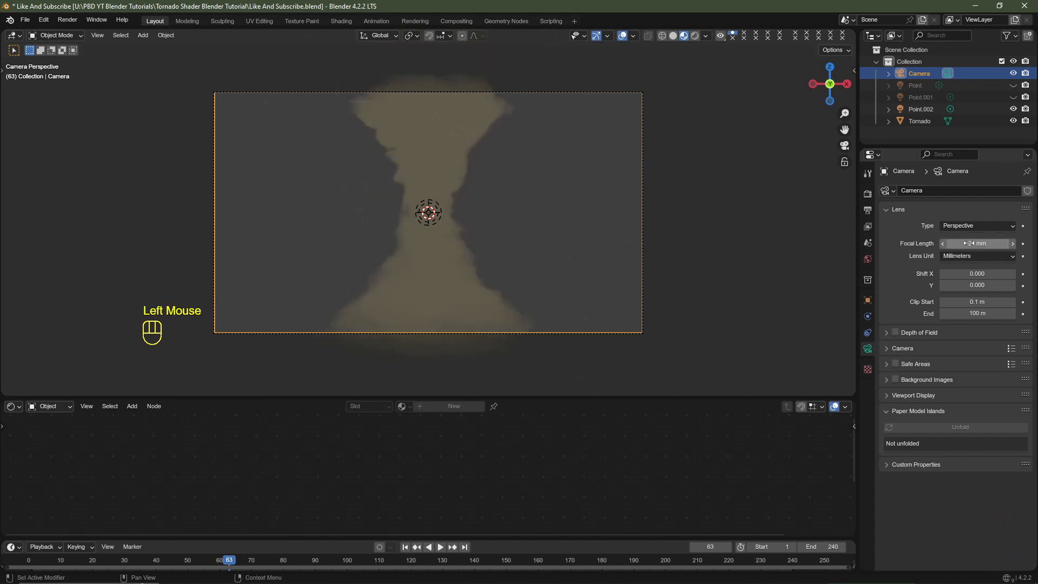
- Set the camera's Y location to -11 m and its Z location to 0 m
click(868, 302)
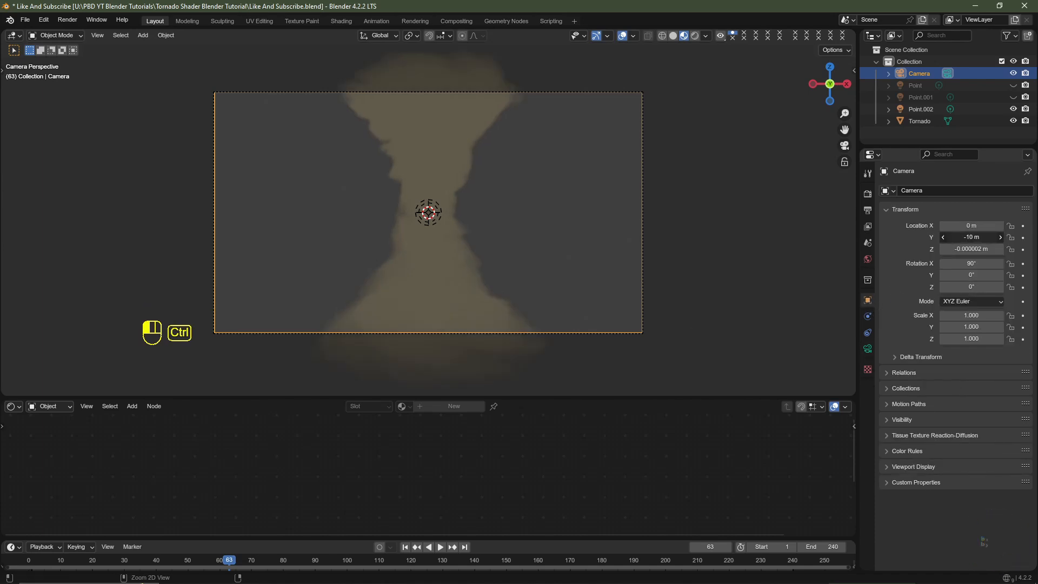
ctrl+drag(971, 236, 962, 237)
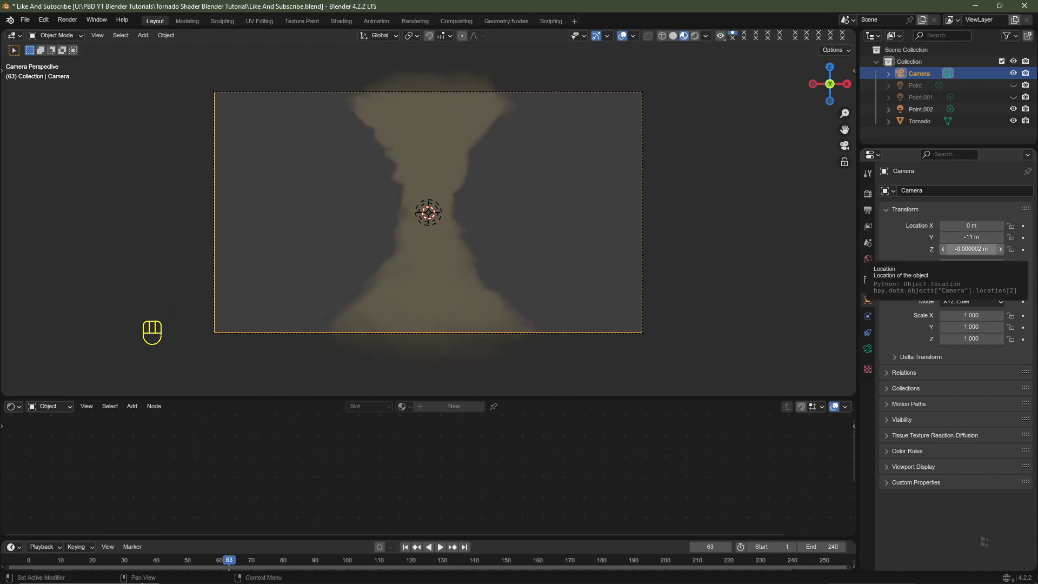
click(971, 249)
text(0)
key(Return)
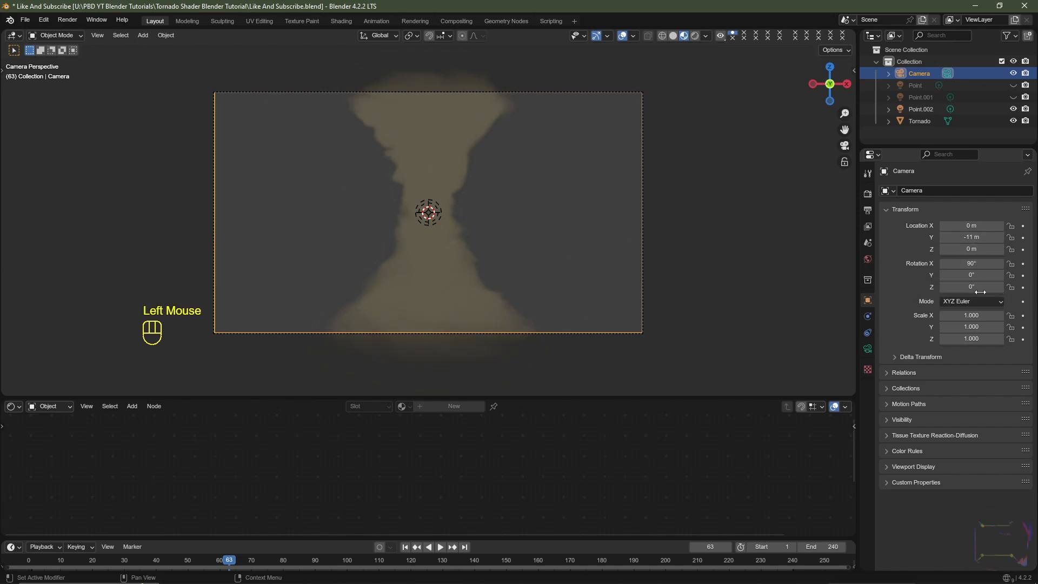
- Switch the viewport to rendered shading and set the Point.002 light's power to 0 W at frame 1
click(920, 74)
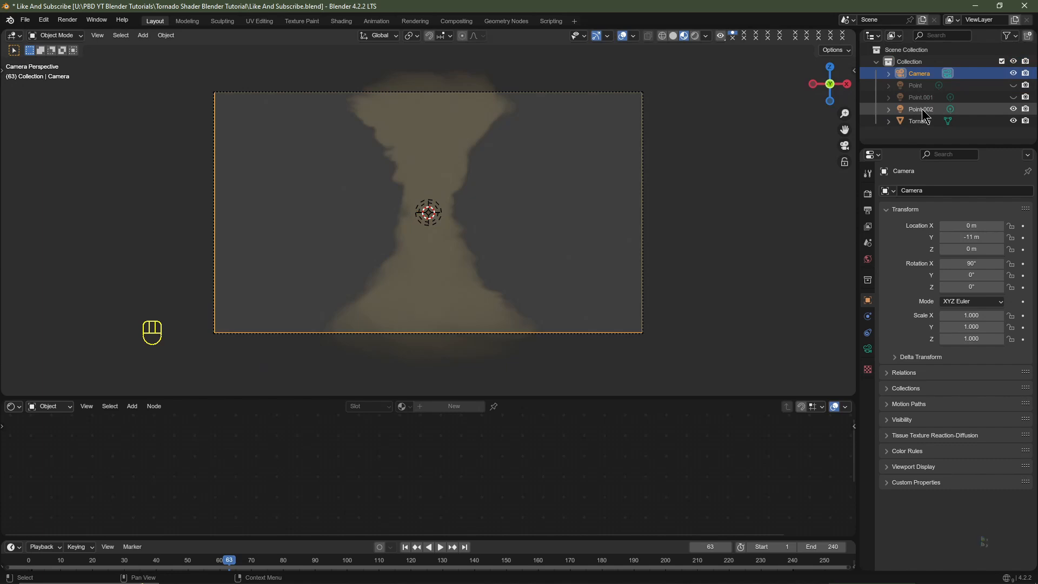
click(922, 109)
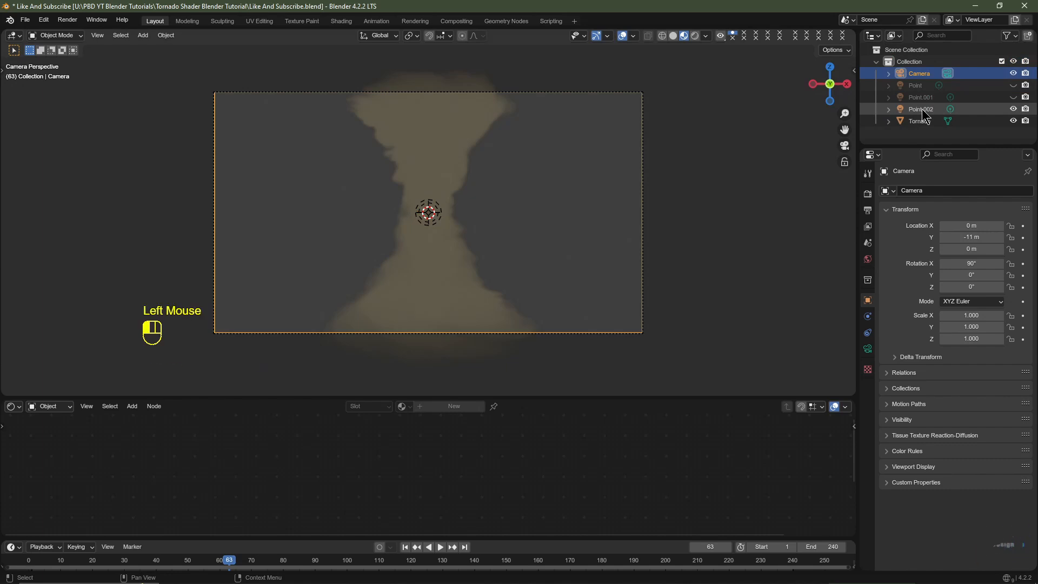
click(695, 35)
scroll(618, 268, down, 2)
scroll(619, 268, up, 2)
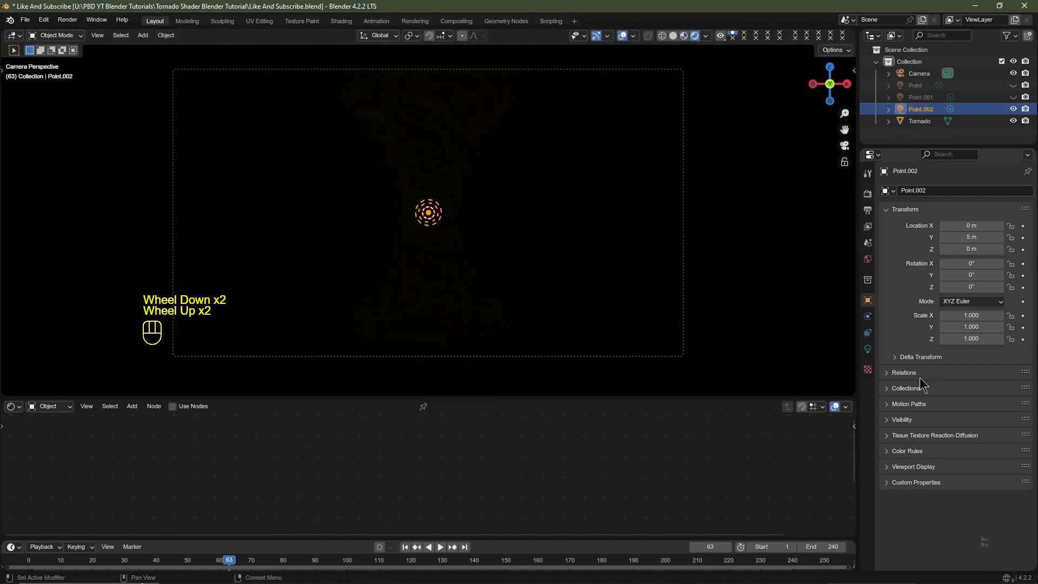
click(868, 351)
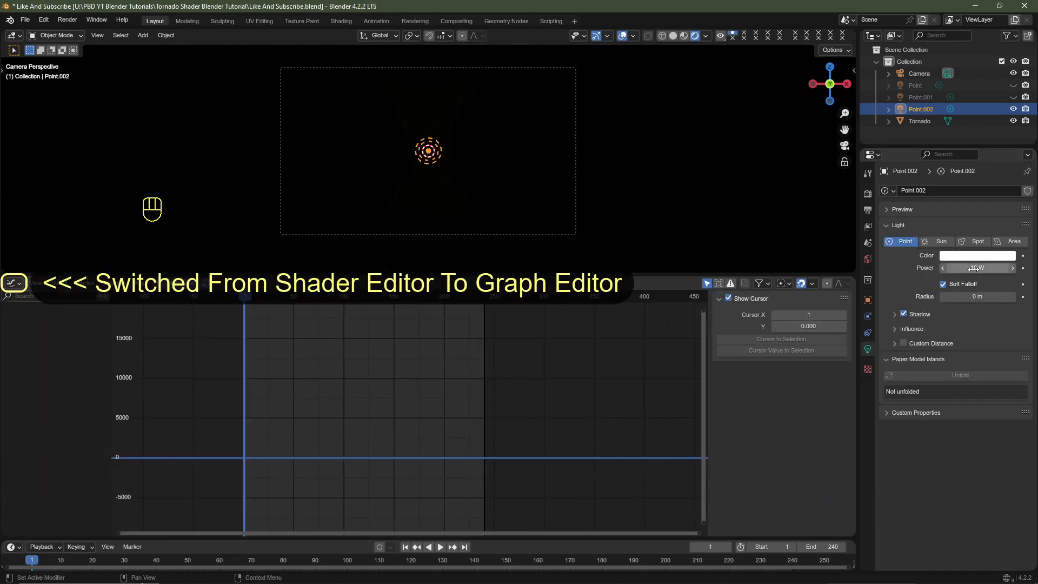
click(972, 269)
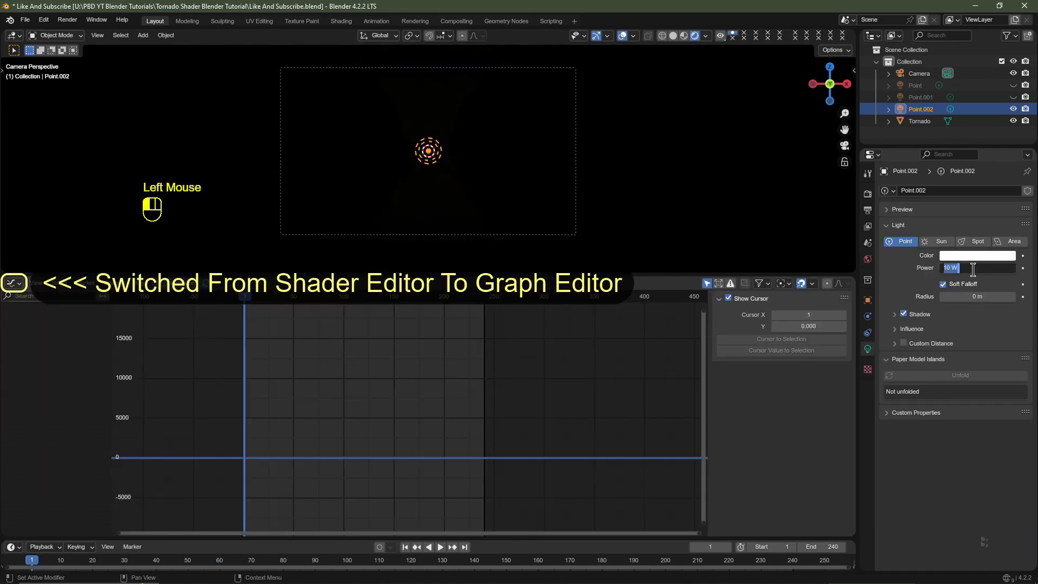
key(Return)
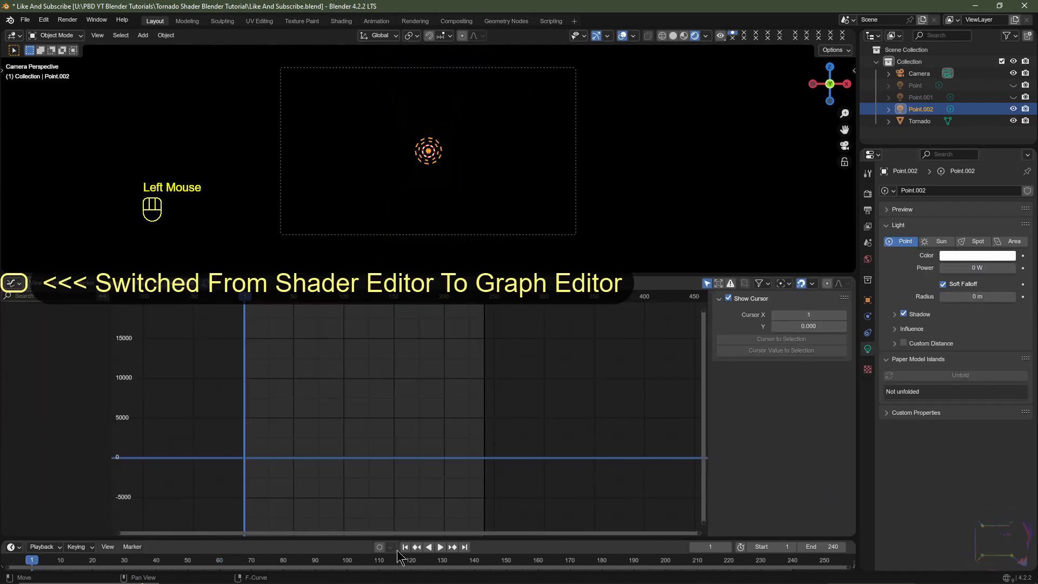
- Keyframe the Point.002 light's power and color at frame 1 and expand its animation channels
click(1022, 268)
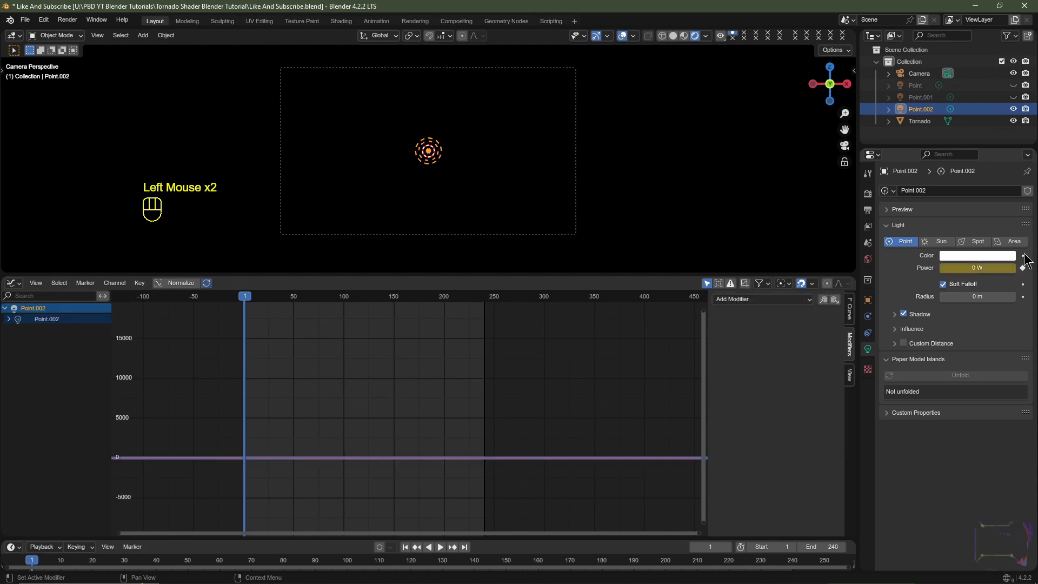
click(1023, 256)
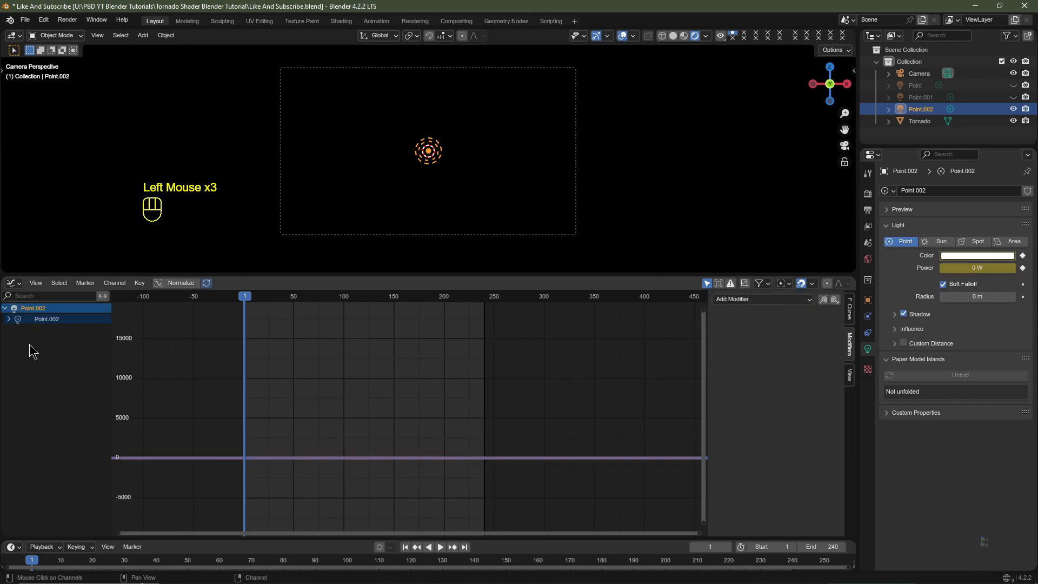
double_click(9, 320)
click(8, 320)
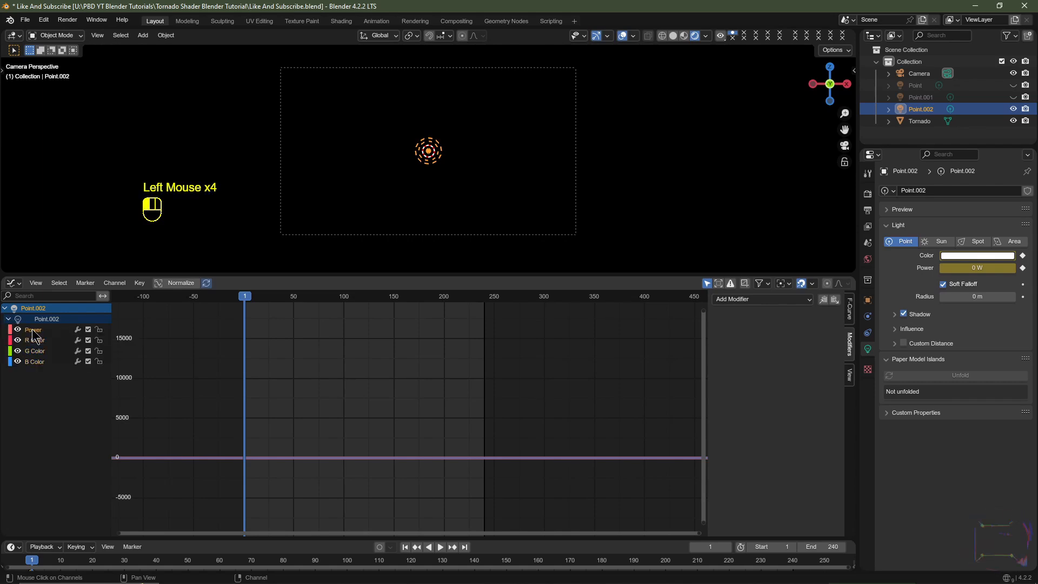
- Add a Noise modifier to the light's Power curve with a scale of 10
click(739, 299)
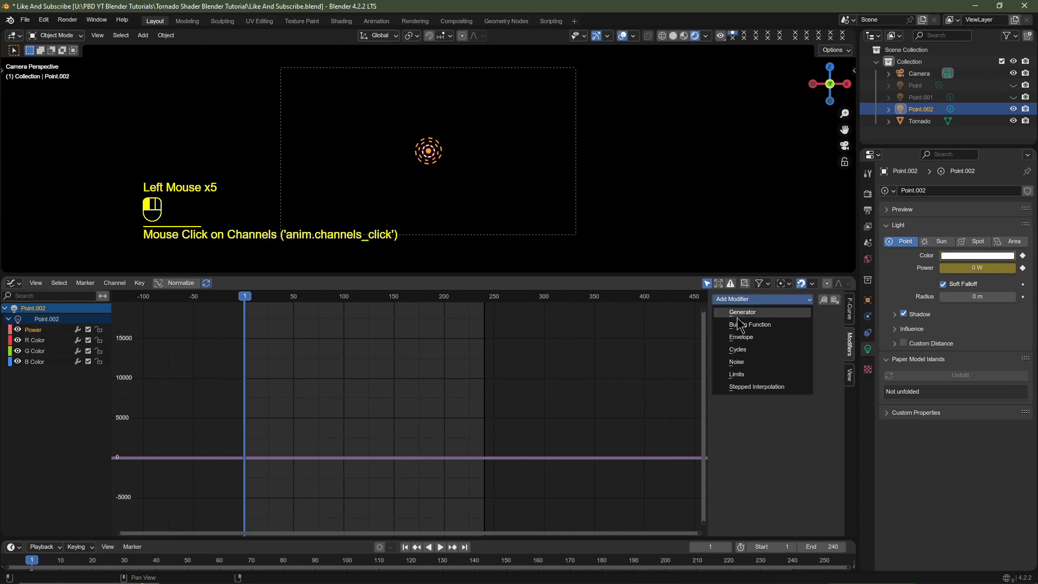
click(754, 362)
click(794, 348)
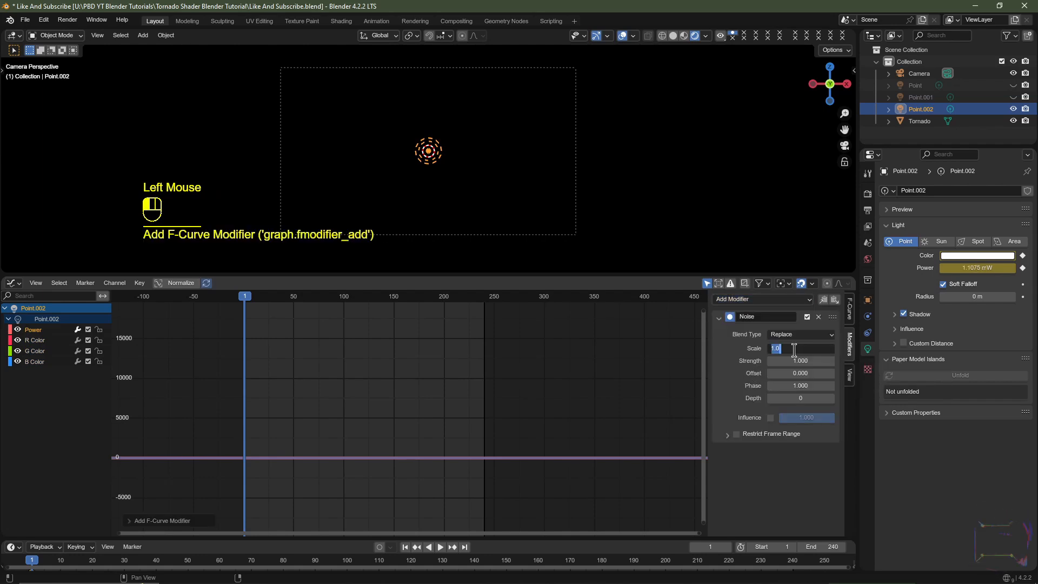
text(10)
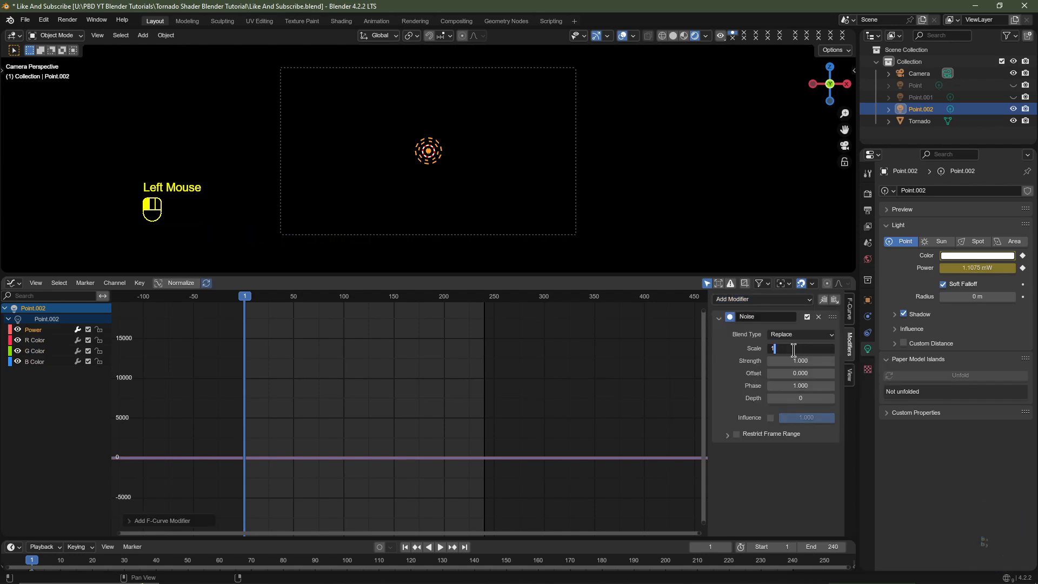
key(Return)
- Set the Noise modifier's strength to 10000 and offset to 2500, and play back the light flicker
click(796, 360)
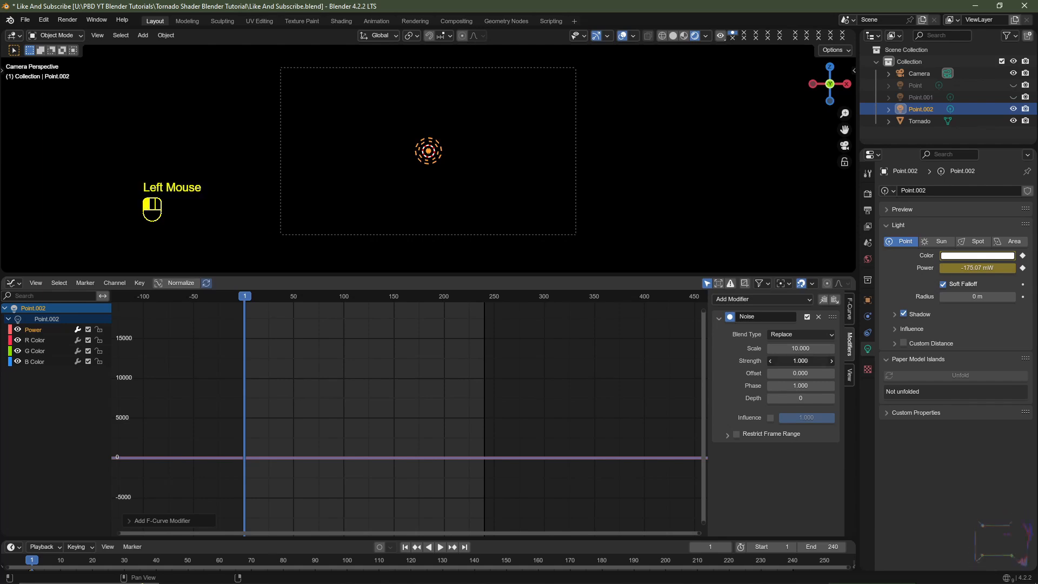
text(1000)
click(793, 373)
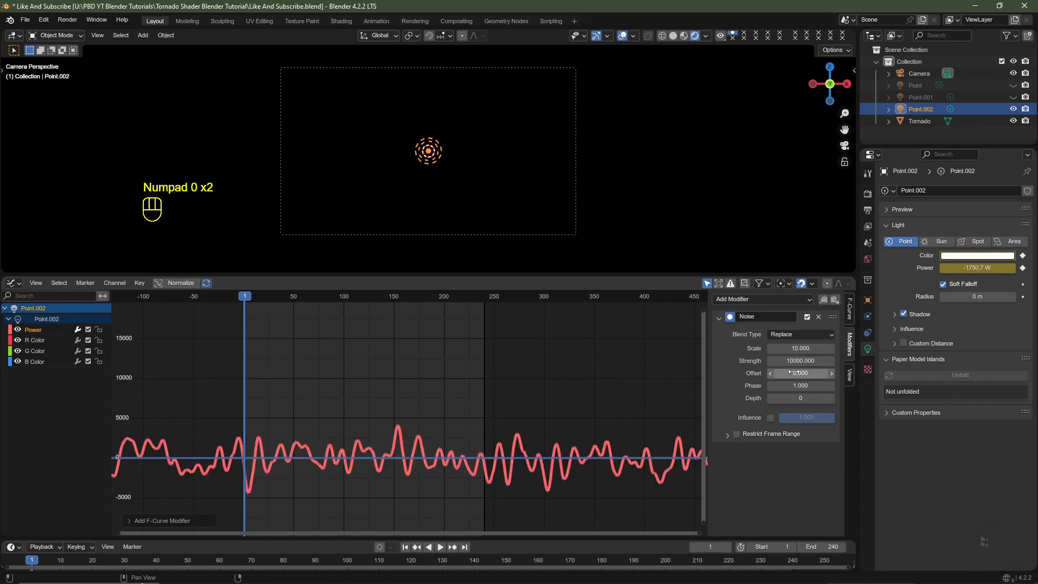
text(2500)
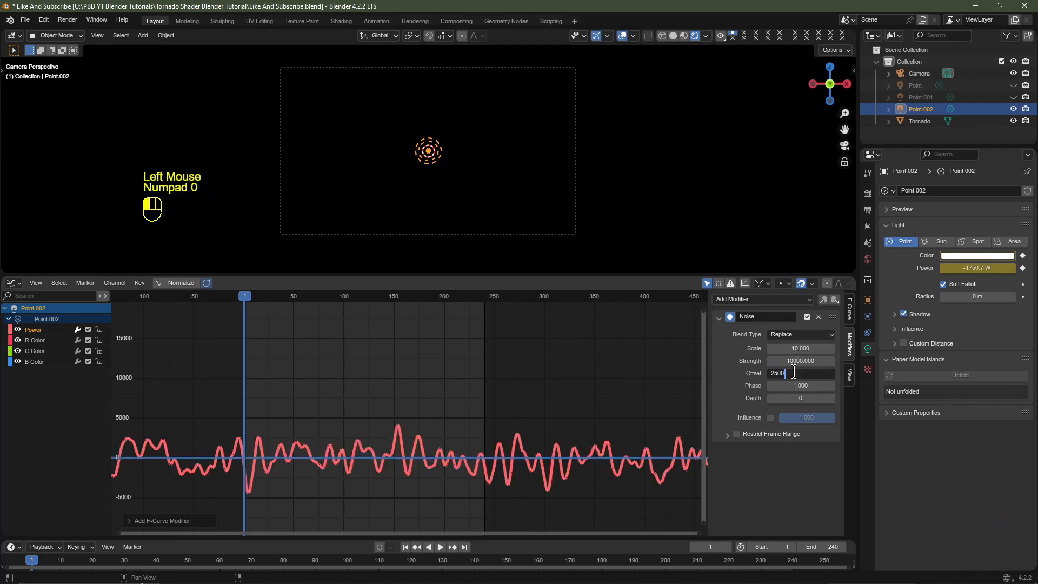
key(Return)
shift+middle_drag(422, 423, 421, 398)
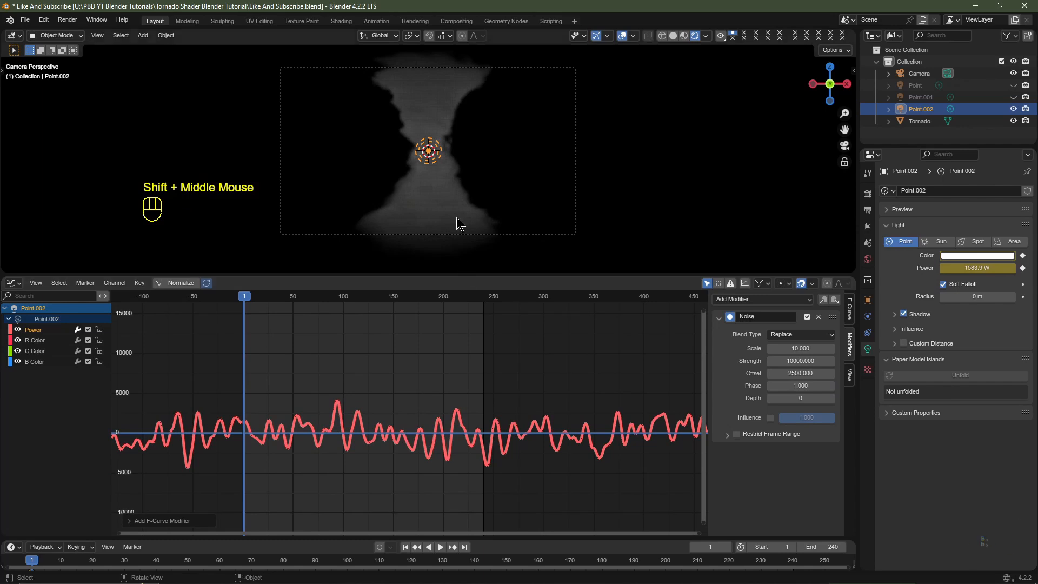
key(space)
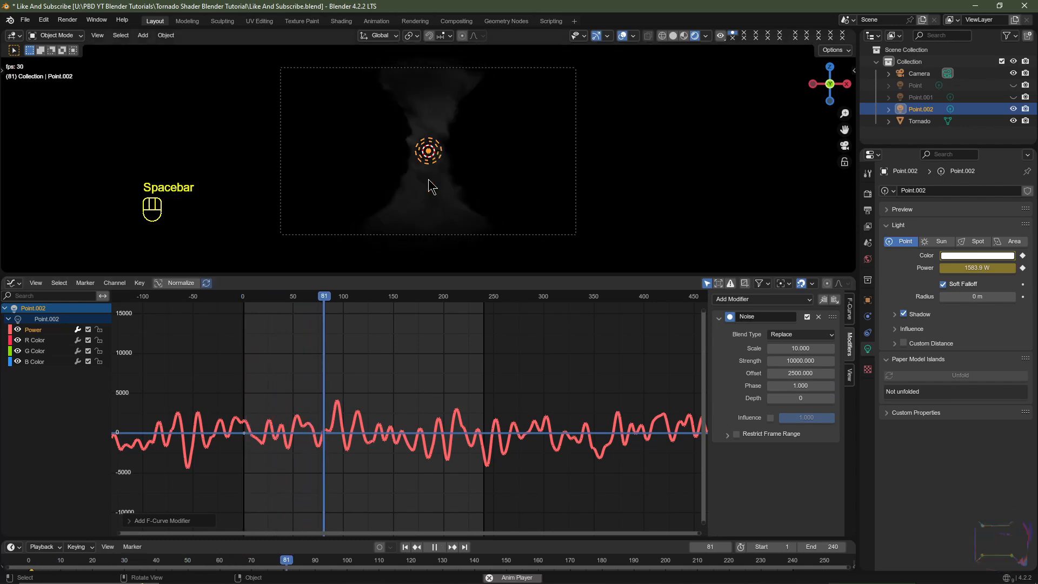
key(space)
- Add a Limits modifier to the Power curve with minimum X and Y enabled at 0, and play back the animation
shift+middle_drag(518, 324, 527, 332)
click(760, 300)
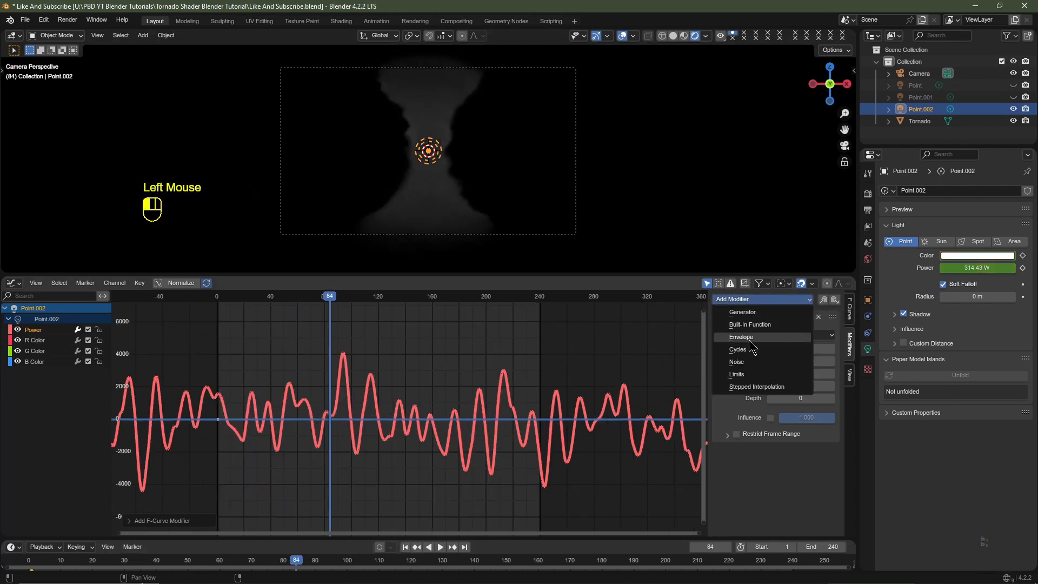
click(749, 373)
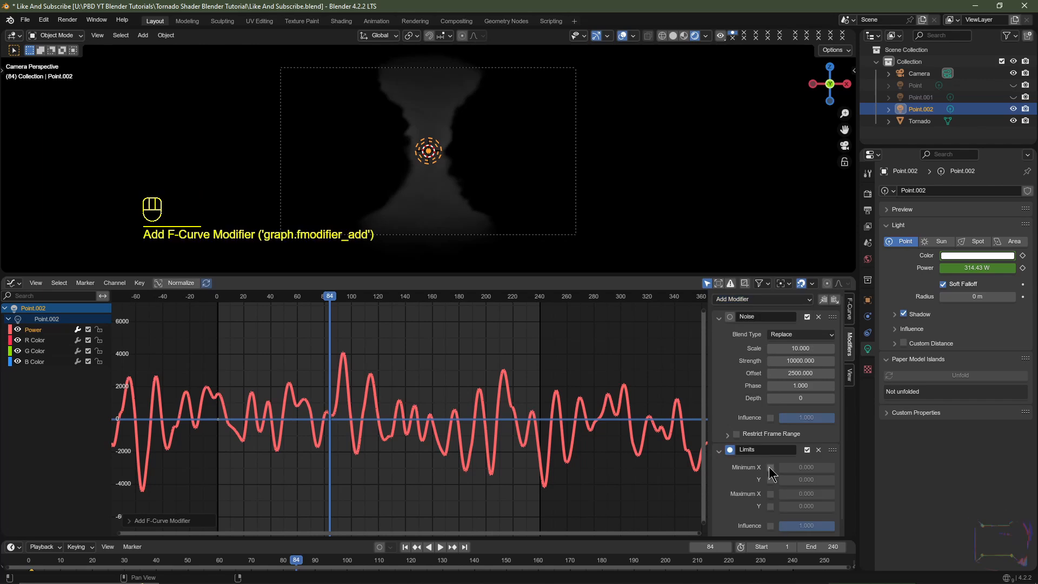
click(770, 467)
click(770, 479)
scroll(348, 397, up, 3)
key(space)
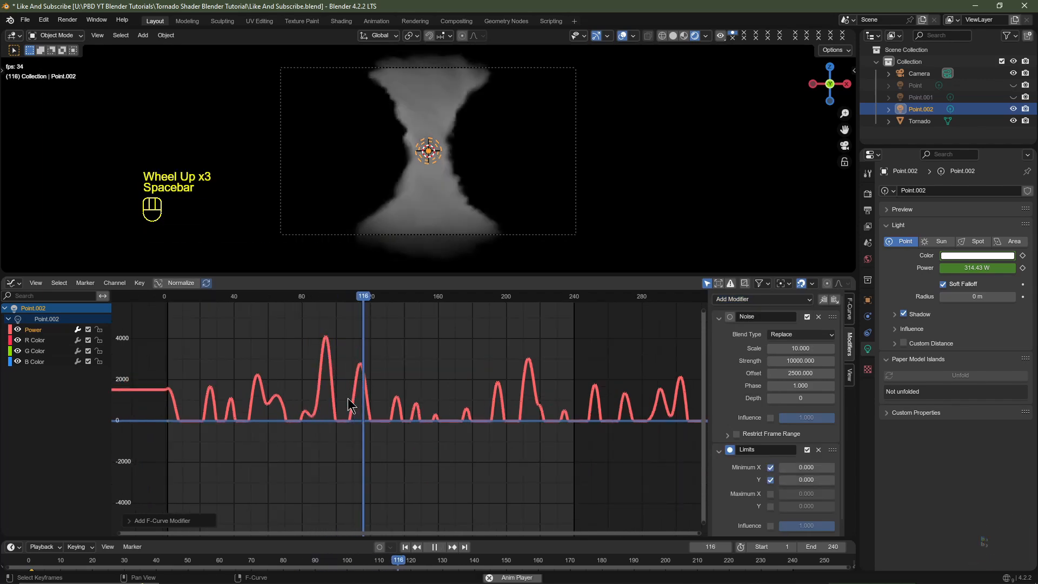
key(space)
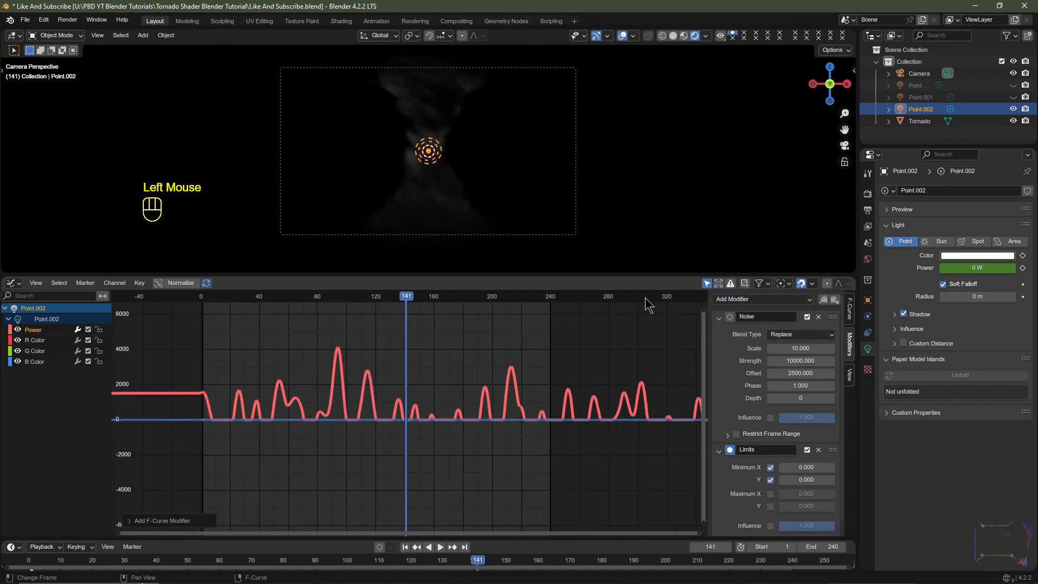
- Enlarge the Graph Editor and add a Stepped Interpolation modifier to the Power curve with a step size of 15
drag(638, 272, 629, 196)
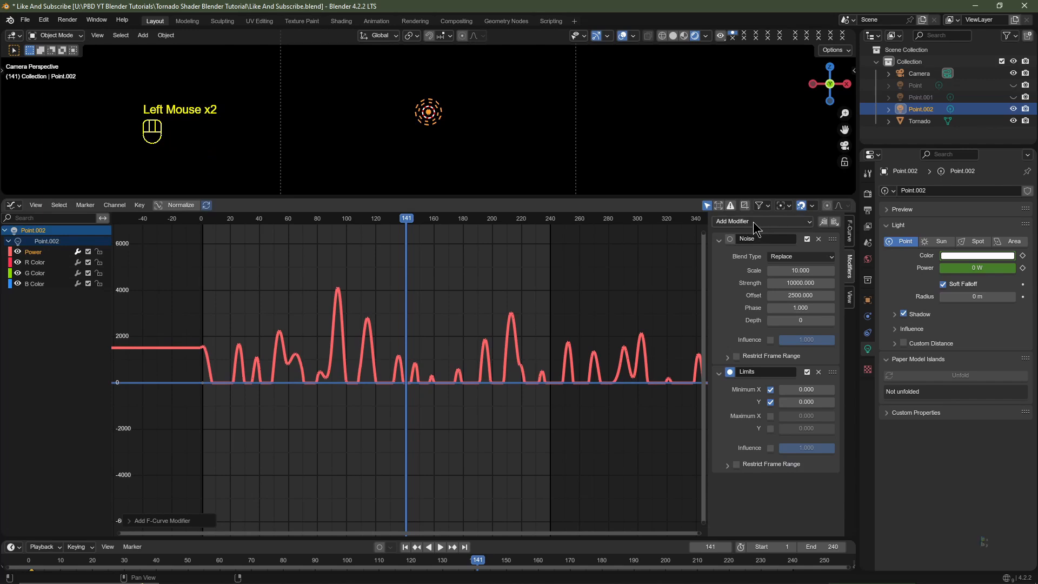
click(755, 222)
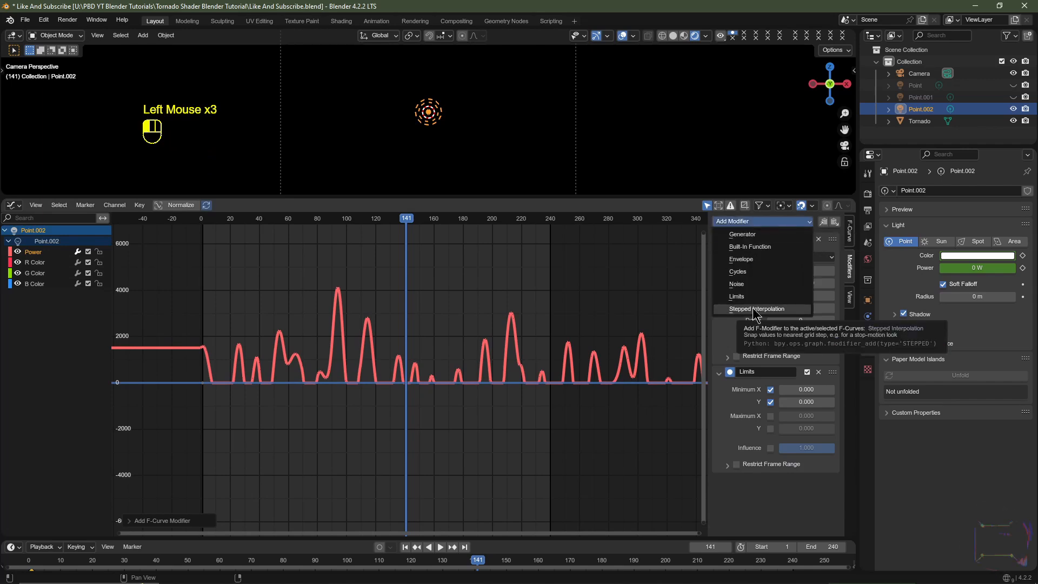
click(755, 309)
scroll(799, 411, down, 2)
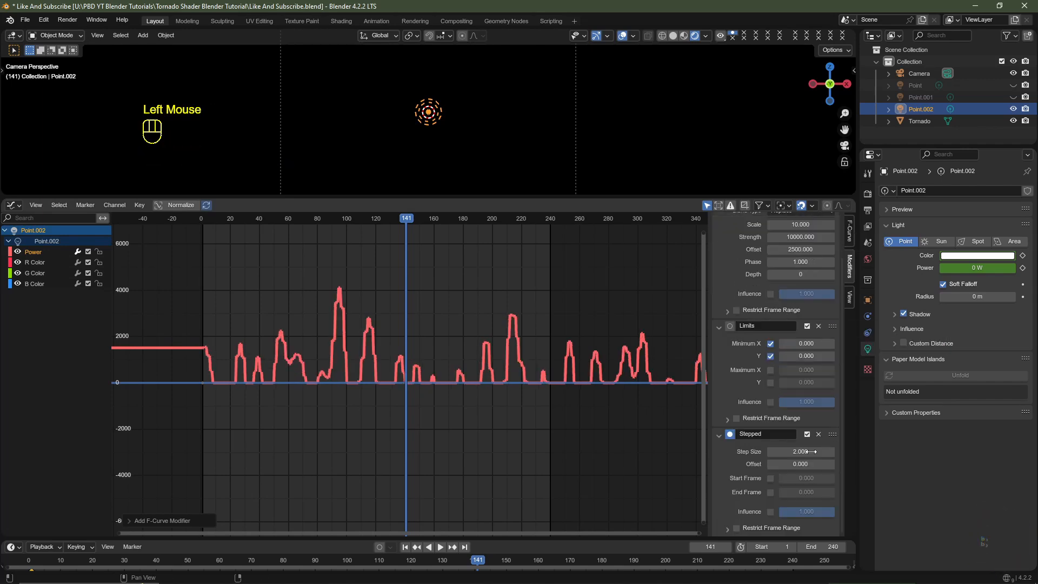
double_click(807, 451)
text(15)
key(Return)
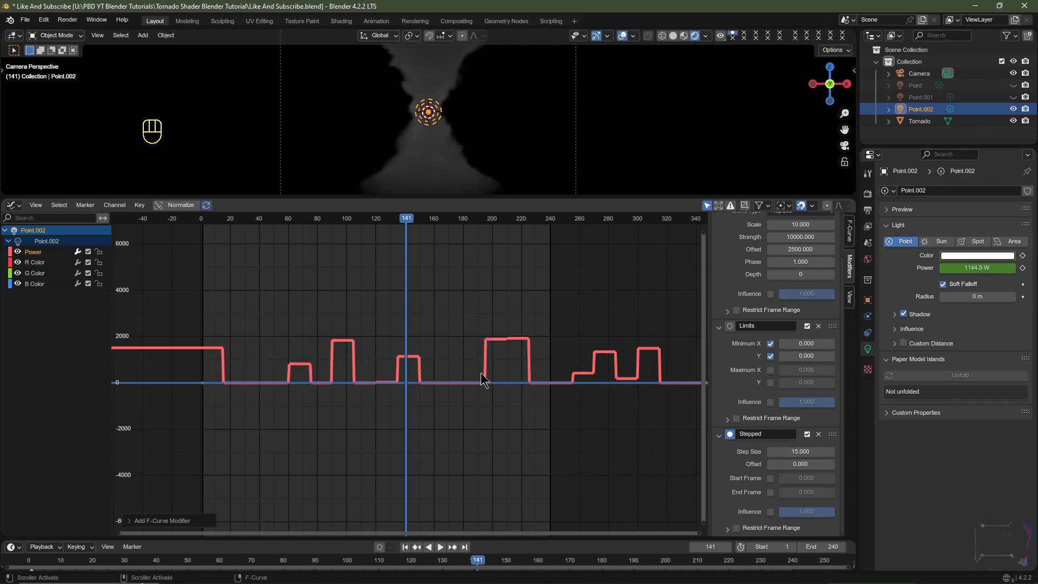
- Play back the stepped flicker and set the Noise modifier's offset to 2422.6
key(space)
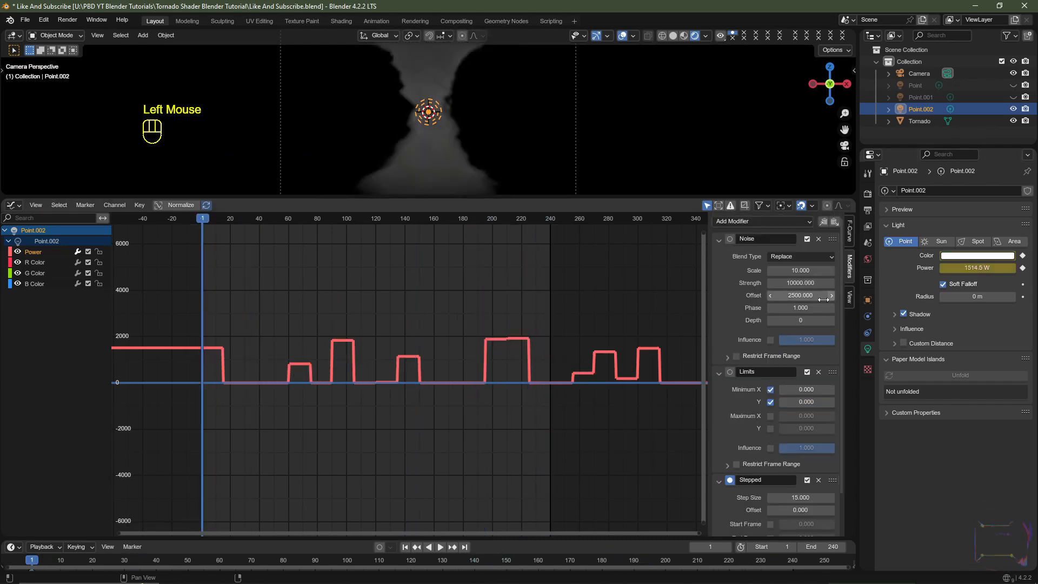
click(817, 295)
drag(817, 296, 784, 295)
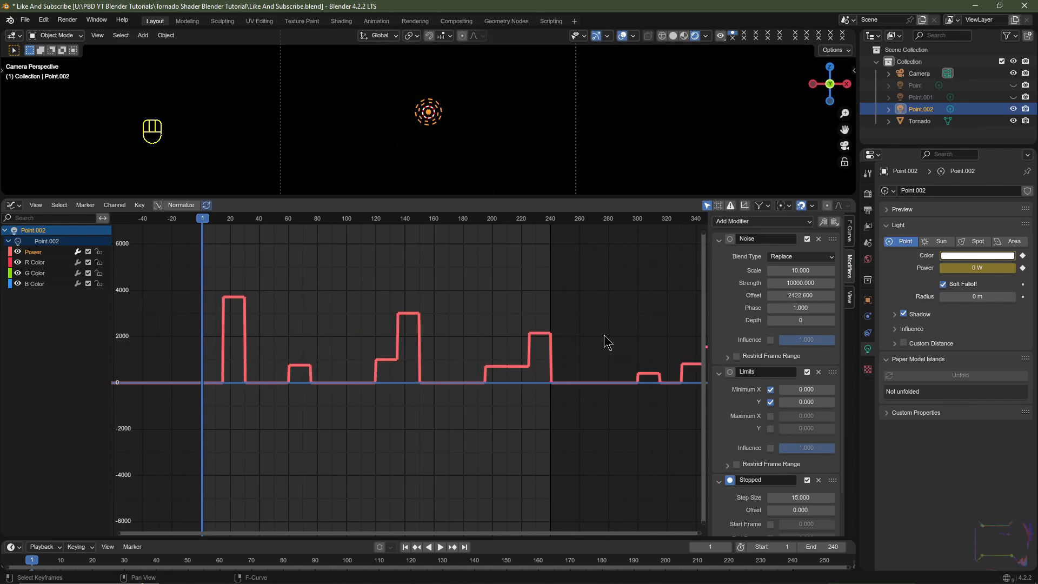
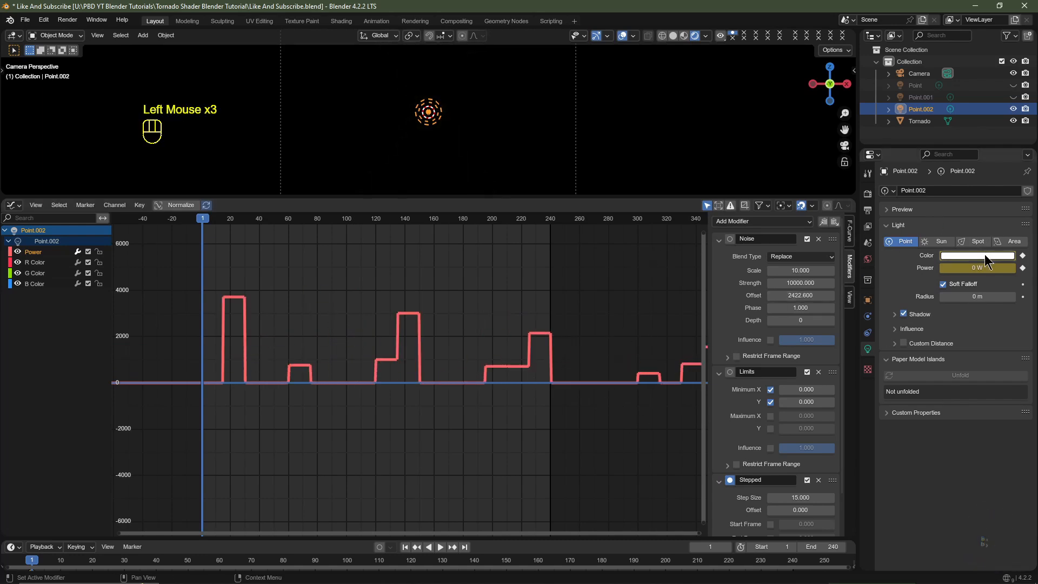
- Add a Noise modifier to the R Color curve with scale 10, strength 10 and offset 4000
click(37, 264)
click(753, 223)
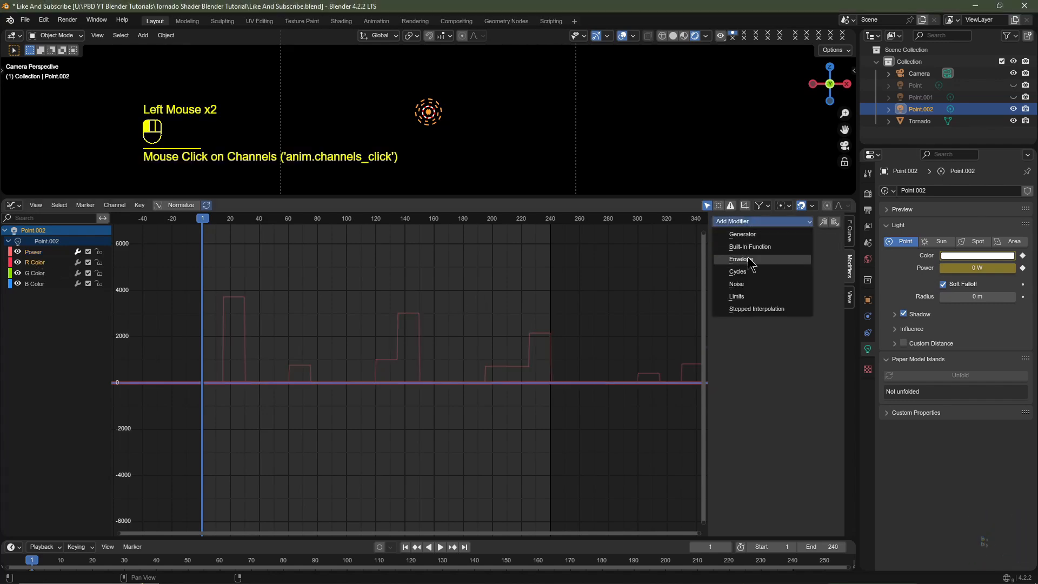
click(749, 285)
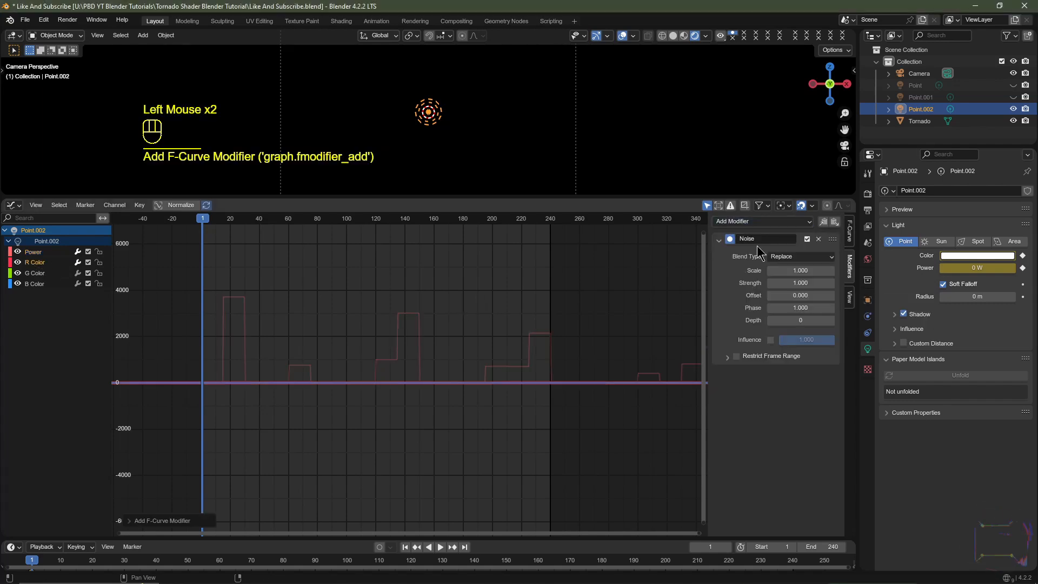
click(804, 270)
text(10)
key(Tab)
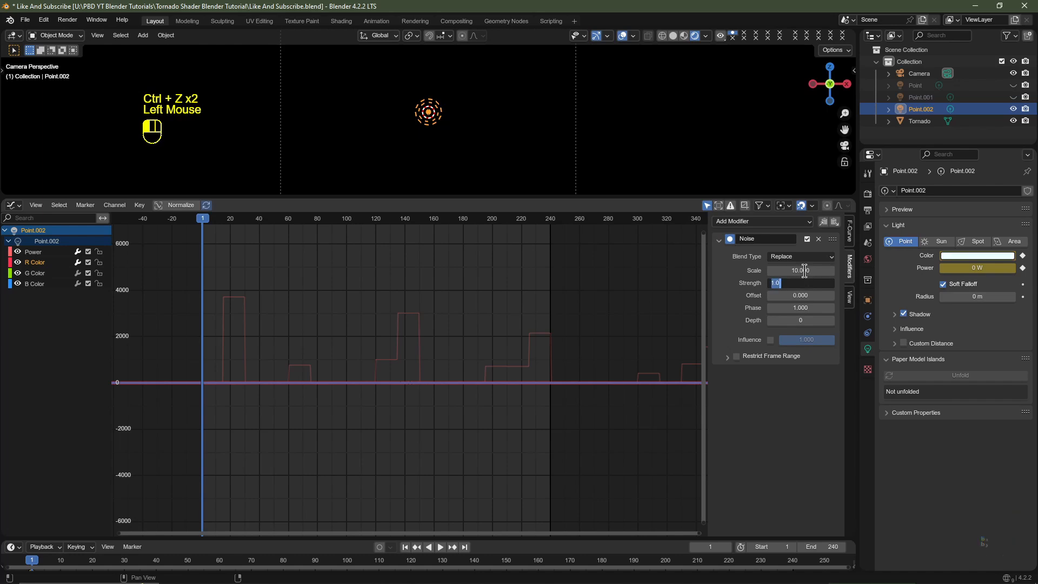
text(10)
key(Return)
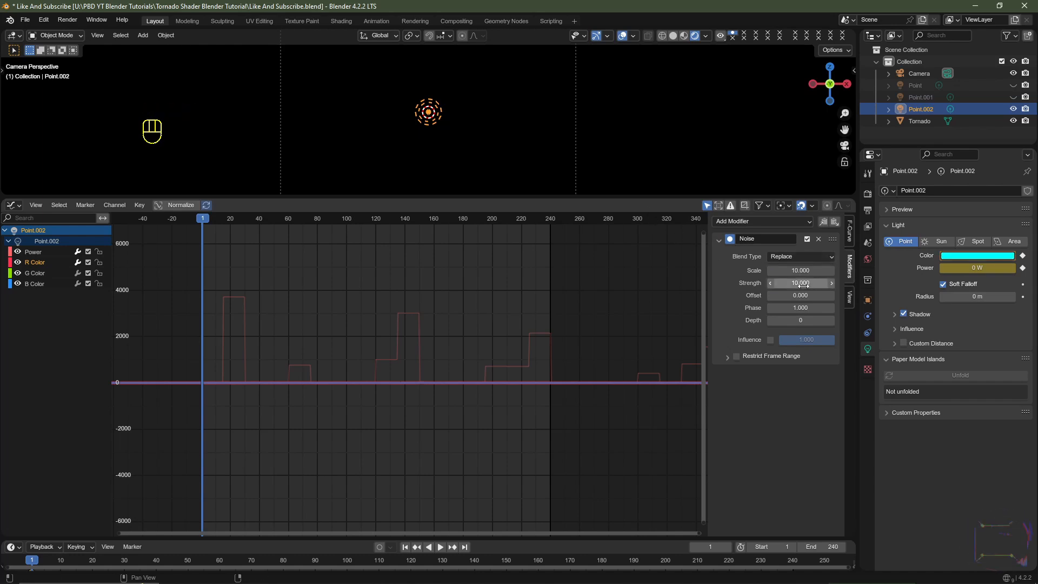
click(800, 296)
text(400)
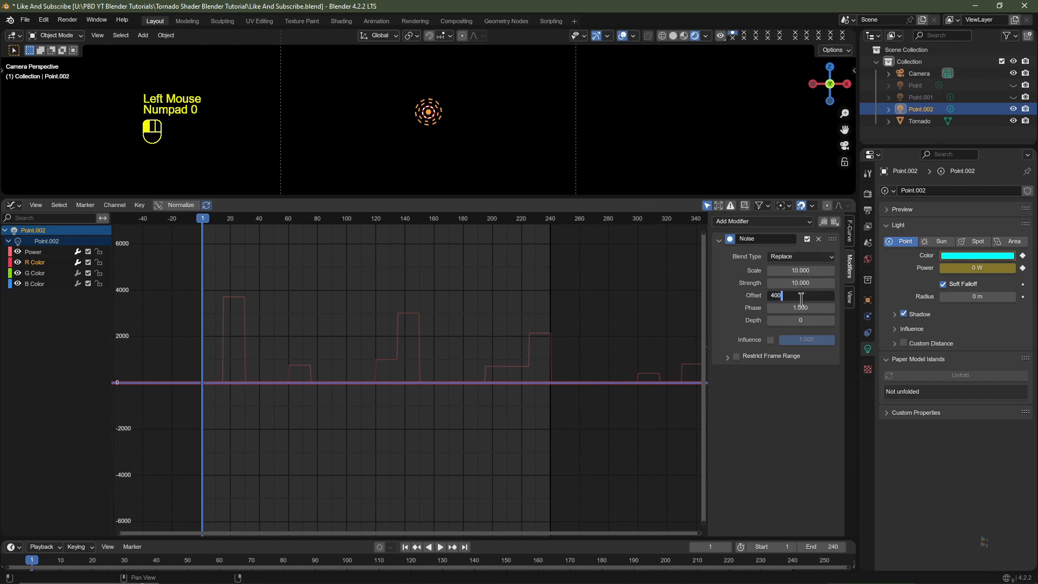
text(0)
key(Return)
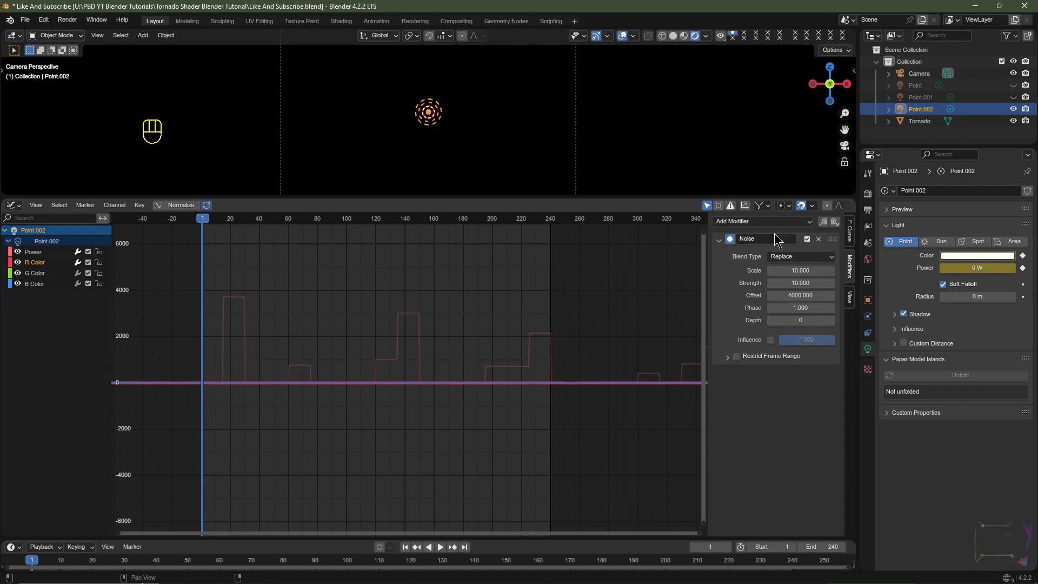
- Add a Limits modifier to the R Color curve with minimum X and Y enabled at 0
click(757, 222)
click(755, 297)
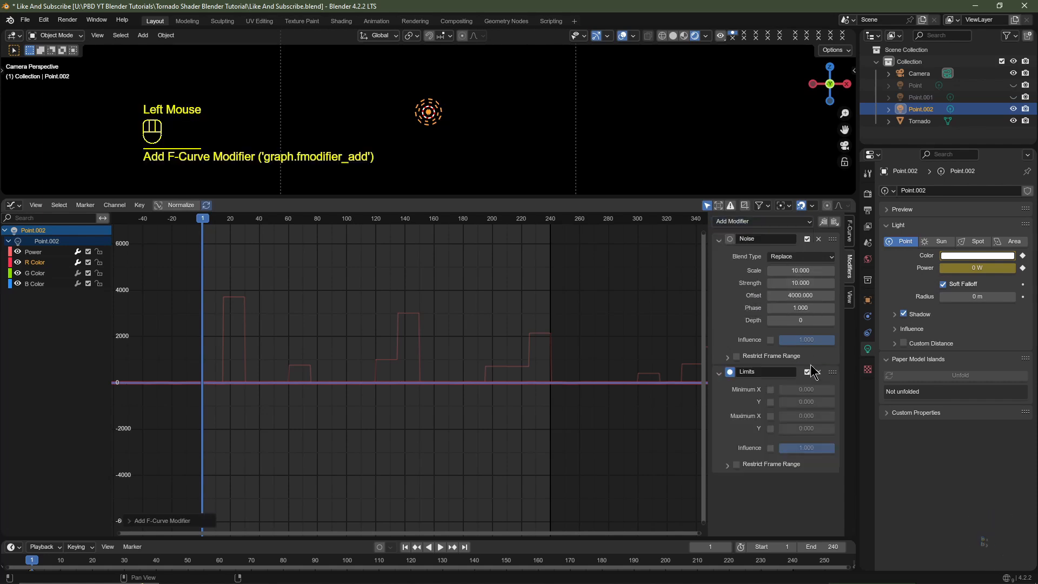
click(770, 390)
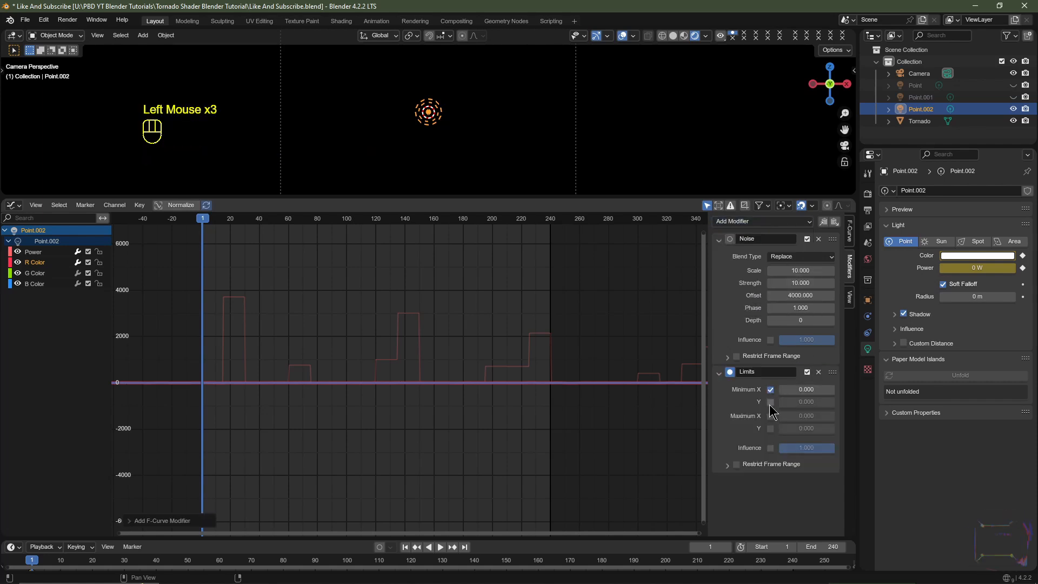
click(770, 402)
- Add a Stepped Interpolation modifier to the R Color curve with a step size of 15
click(751, 222)
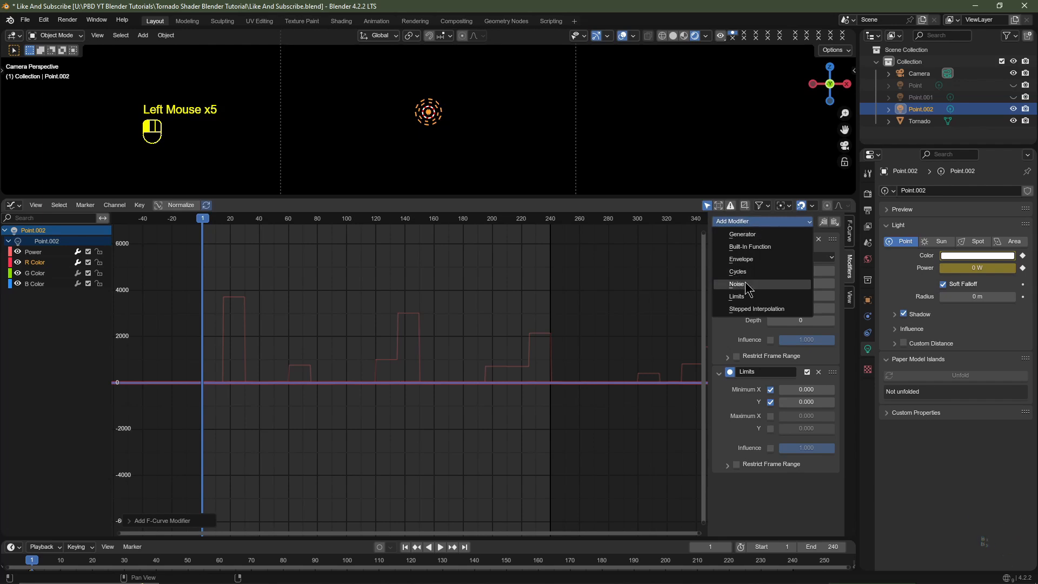
click(755, 309)
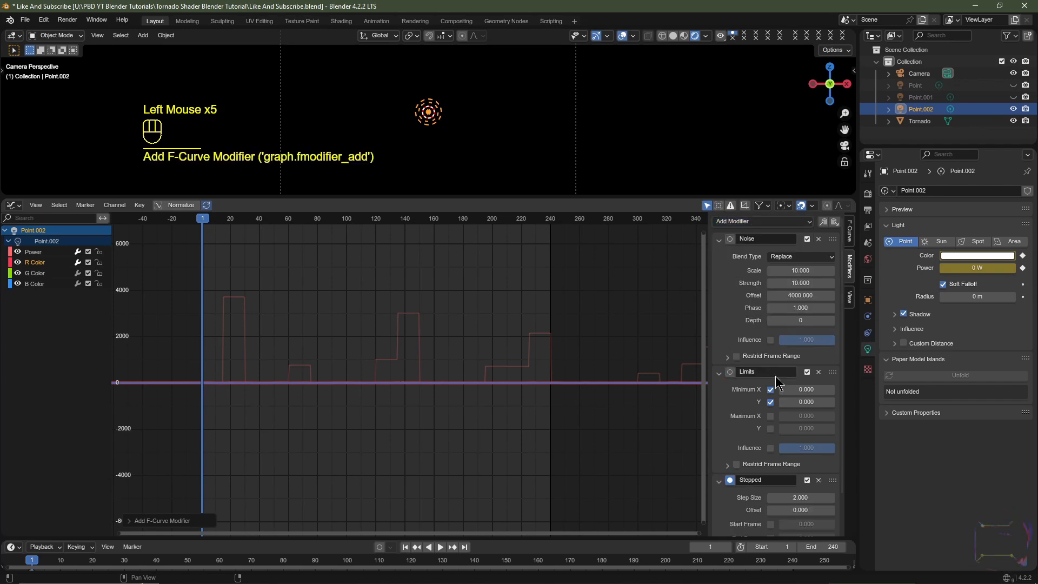
click(809, 498)
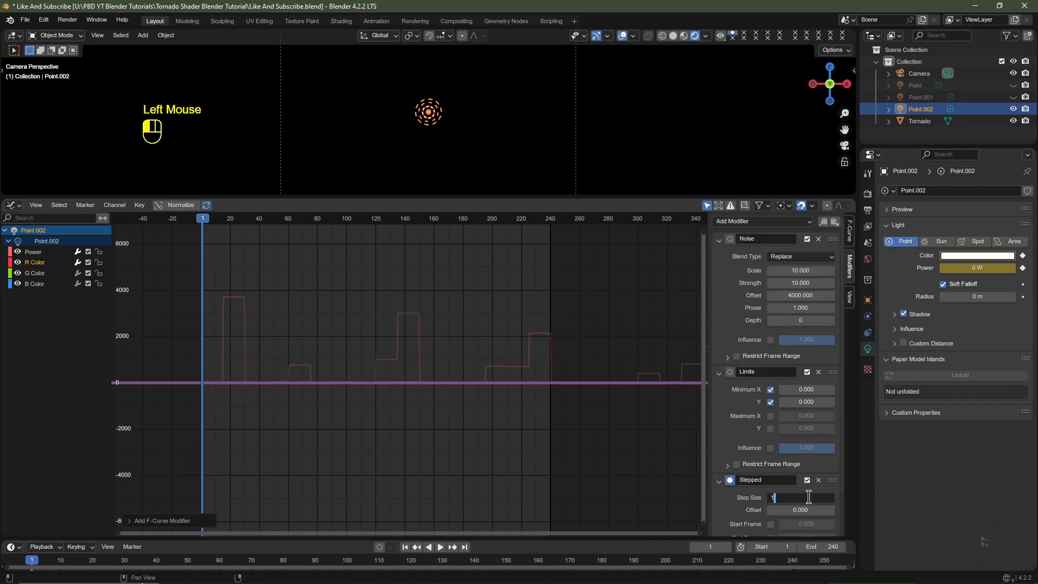
text(15)
key(Return)
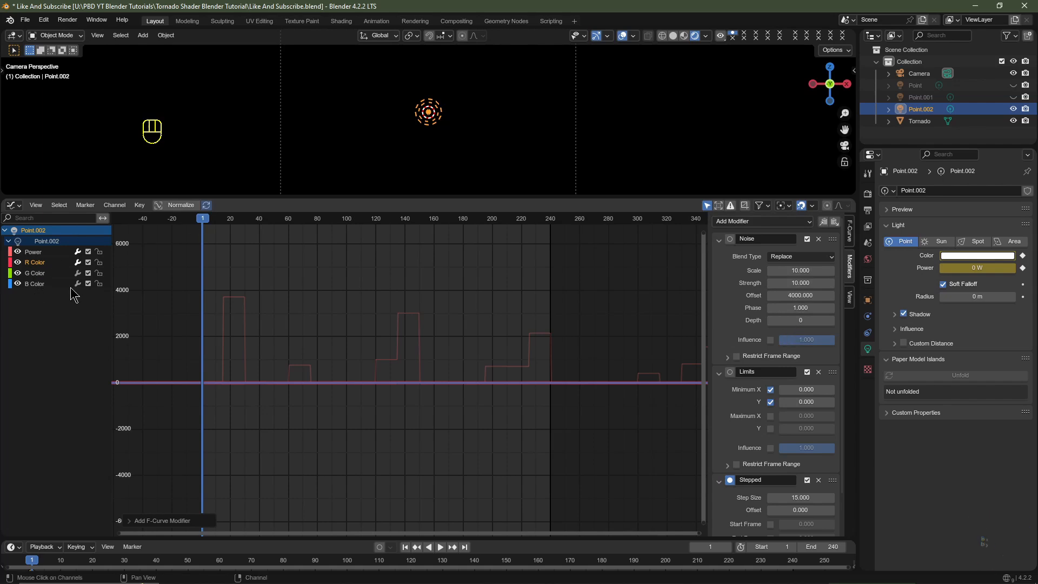
- Copy the R Color curve's modifiers to the G Color curve and set its Noise offset to 5000
click(824, 223)
double_click(33, 274)
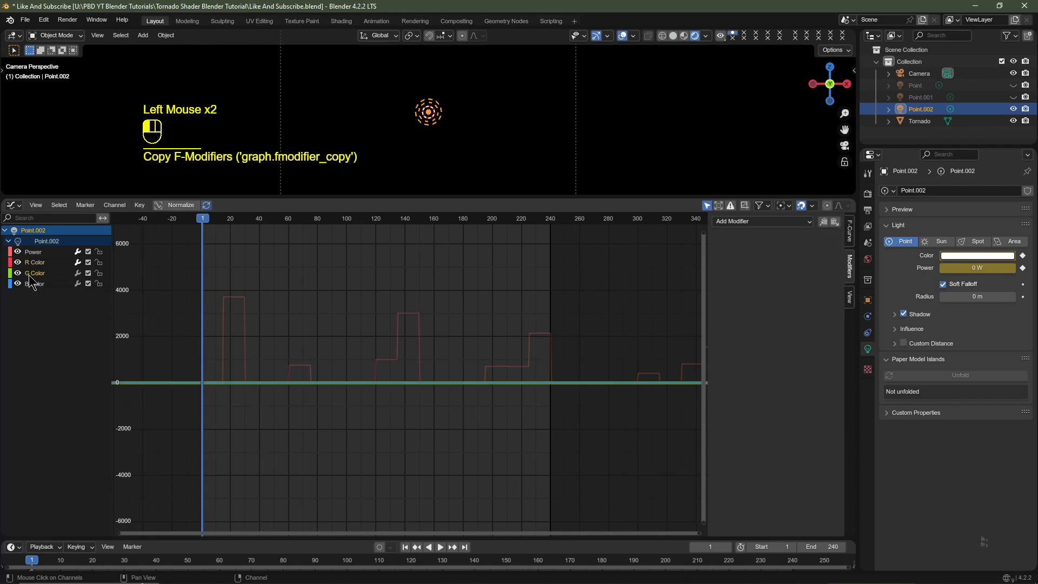
click(835, 223)
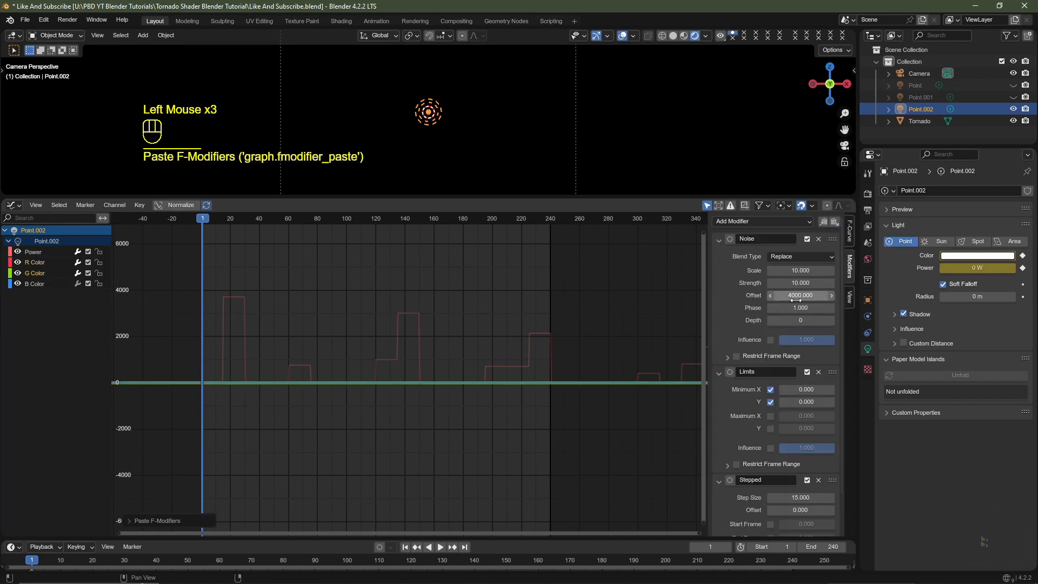
drag(800, 295, 794, 297)
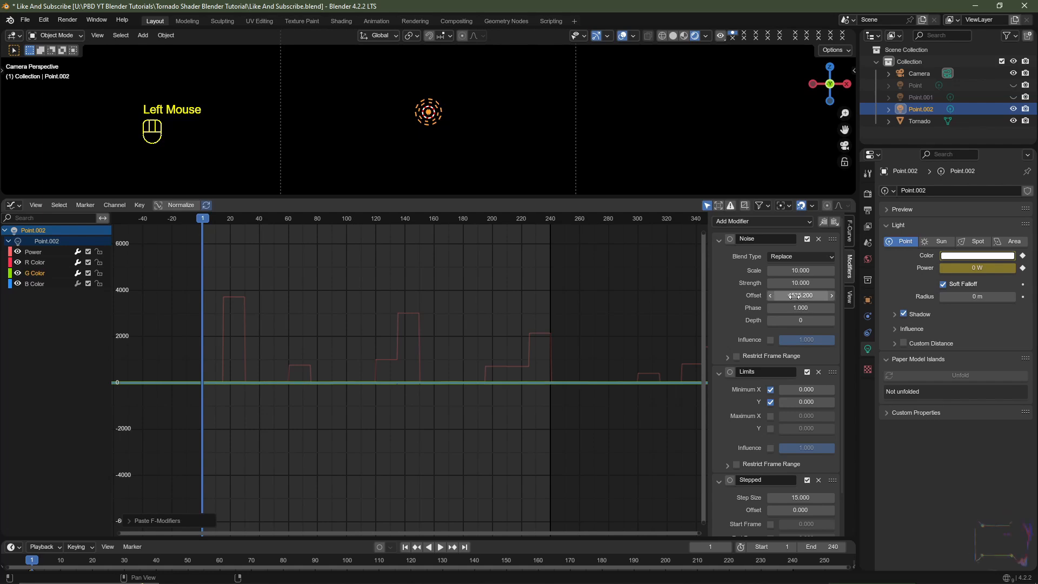
double_click(794, 297)
text(5000)
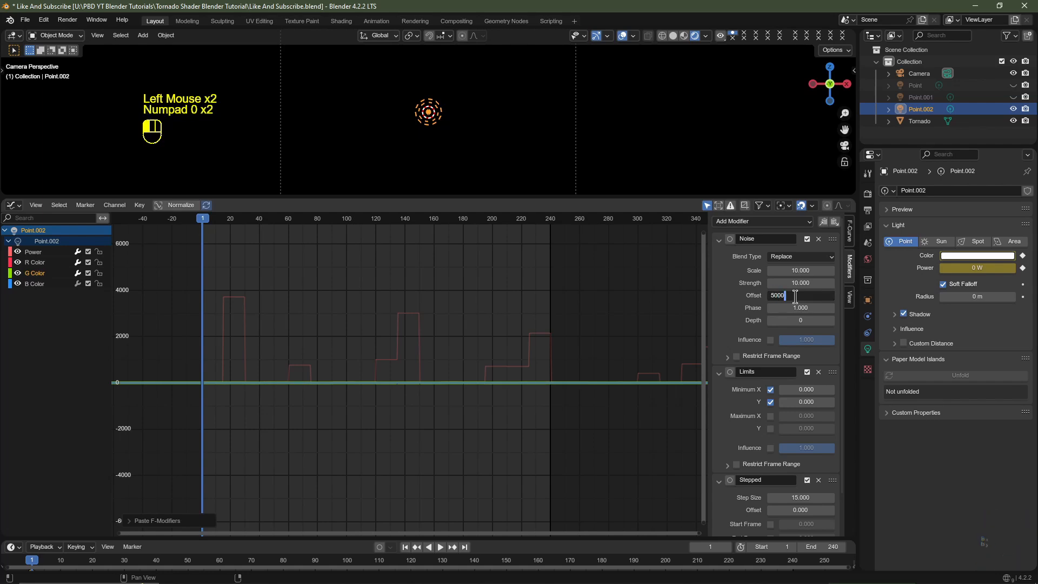
key(Return)
- Copy the G Color modifiers to the B Color curve, set its Noise offset to 6000, and play back the colour flicker
click(822, 222)
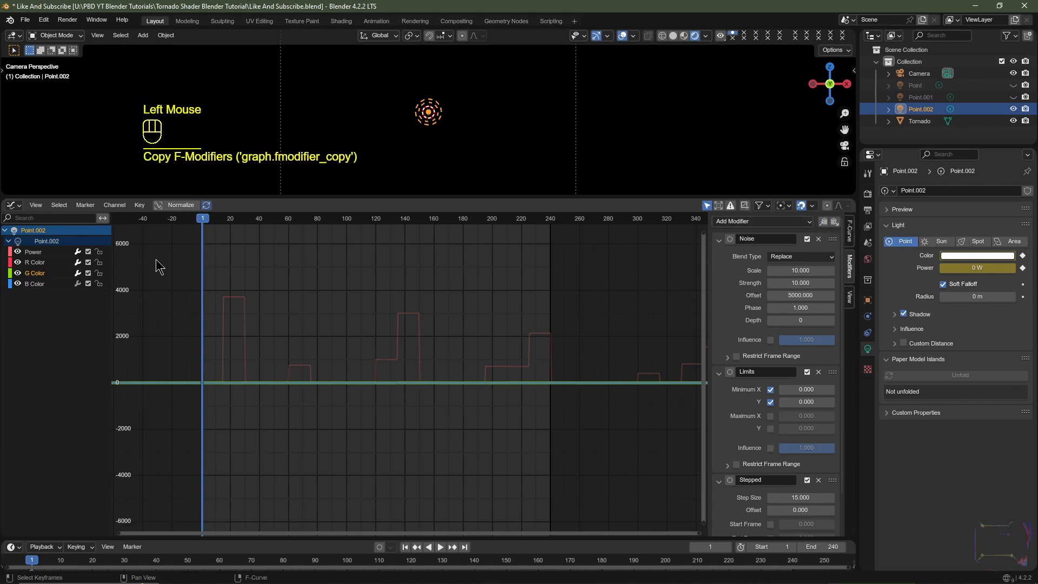
click(34, 284)
click(835, 222)
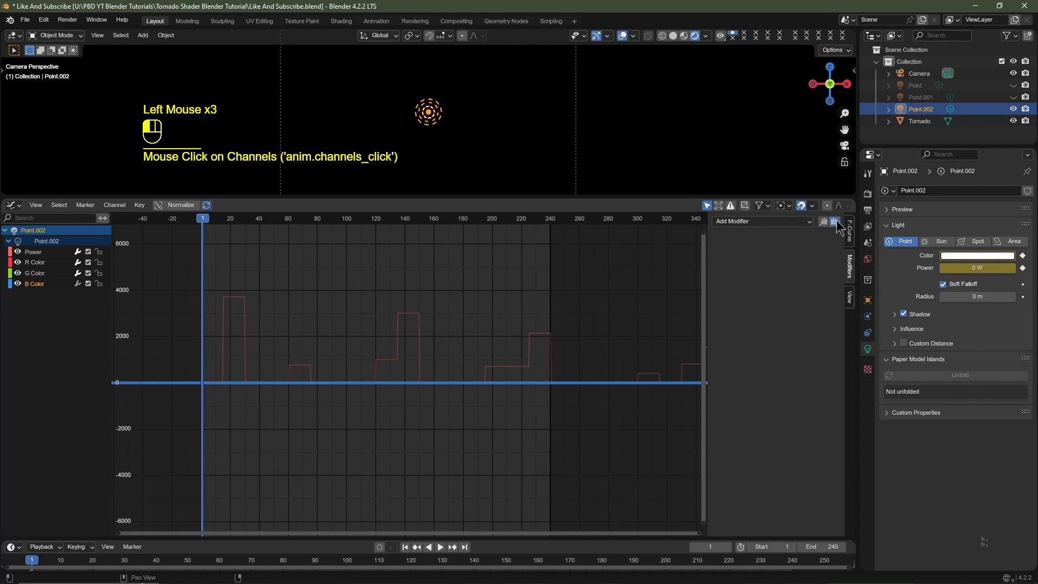
click(792, 295)
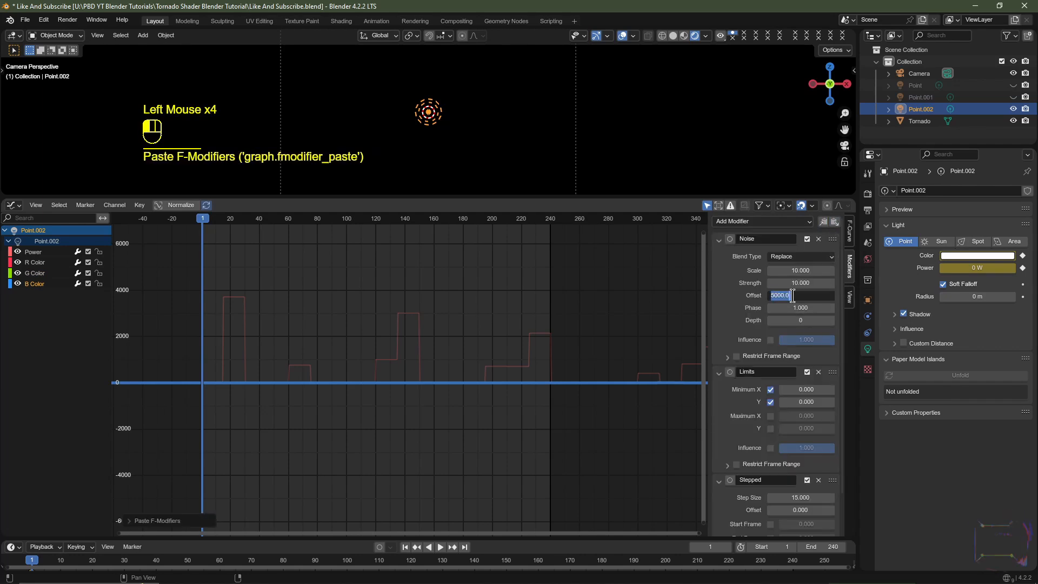
text(6000)
key(Return)
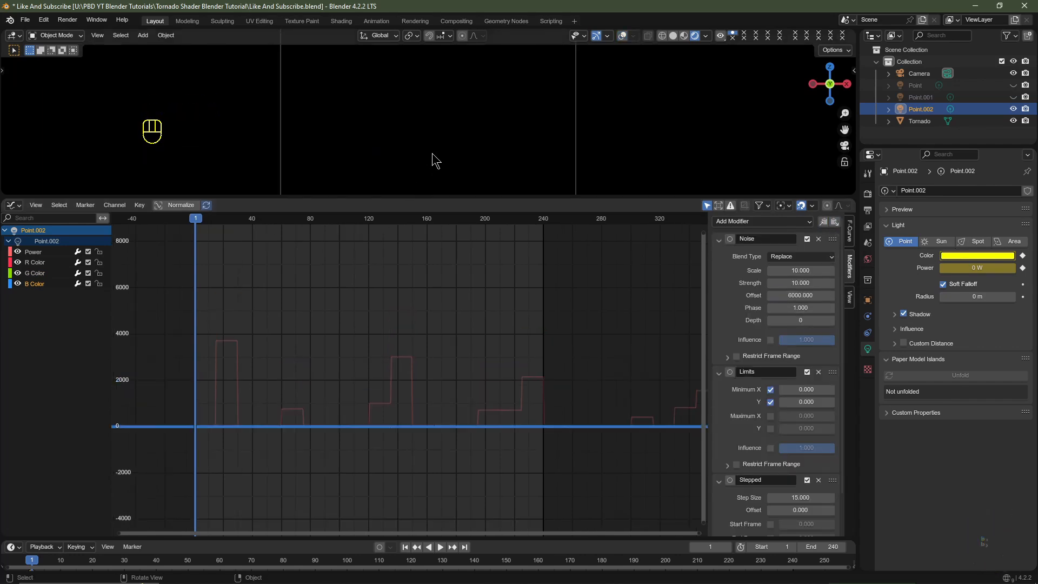
key(space)
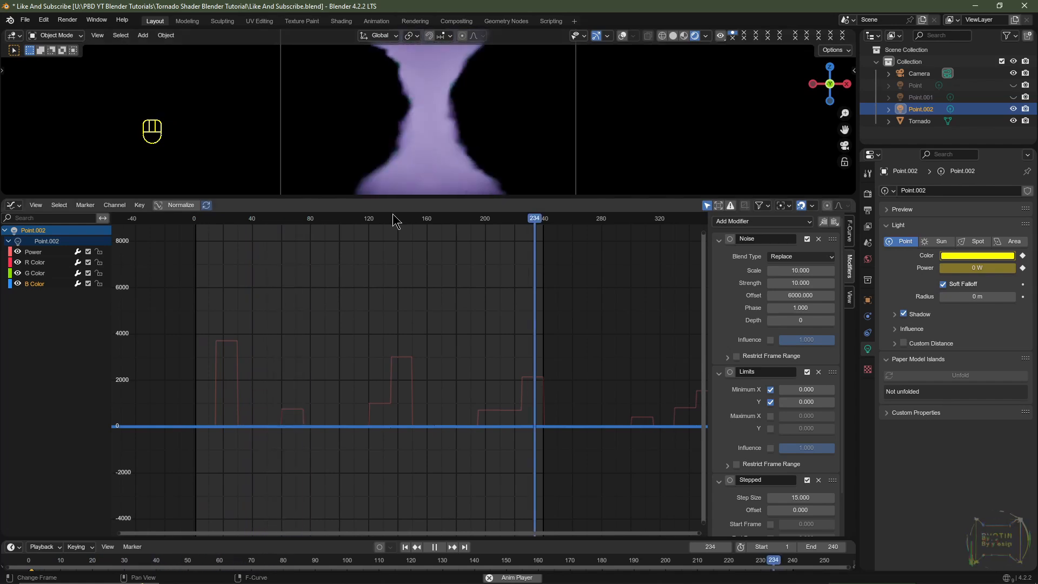
key(space)
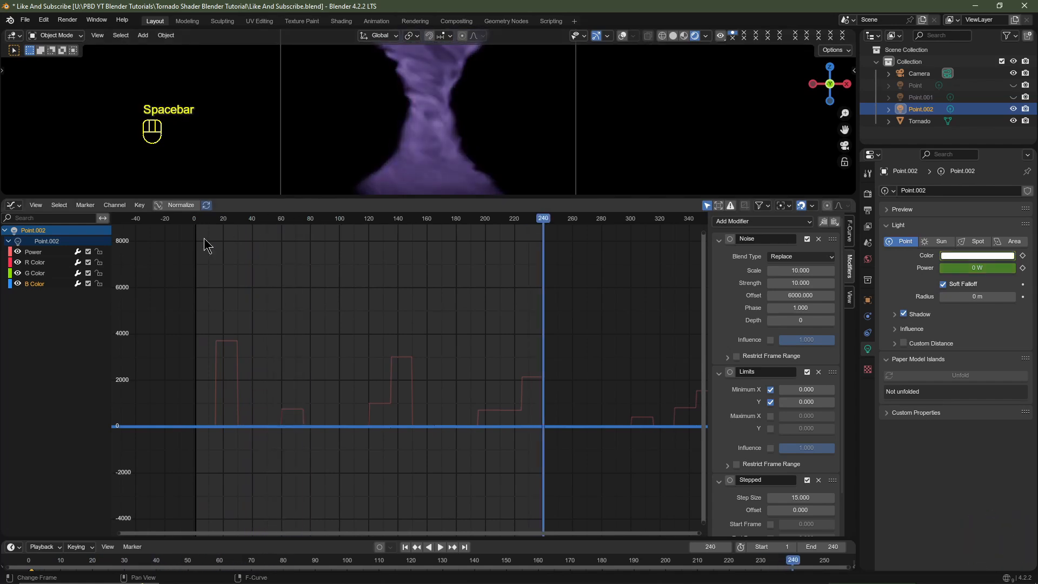
- Set the Power curve's Noise scale to 7.5 and offset to 2442.2, checking the flicker in playback and at frame 22
click(35, 255)
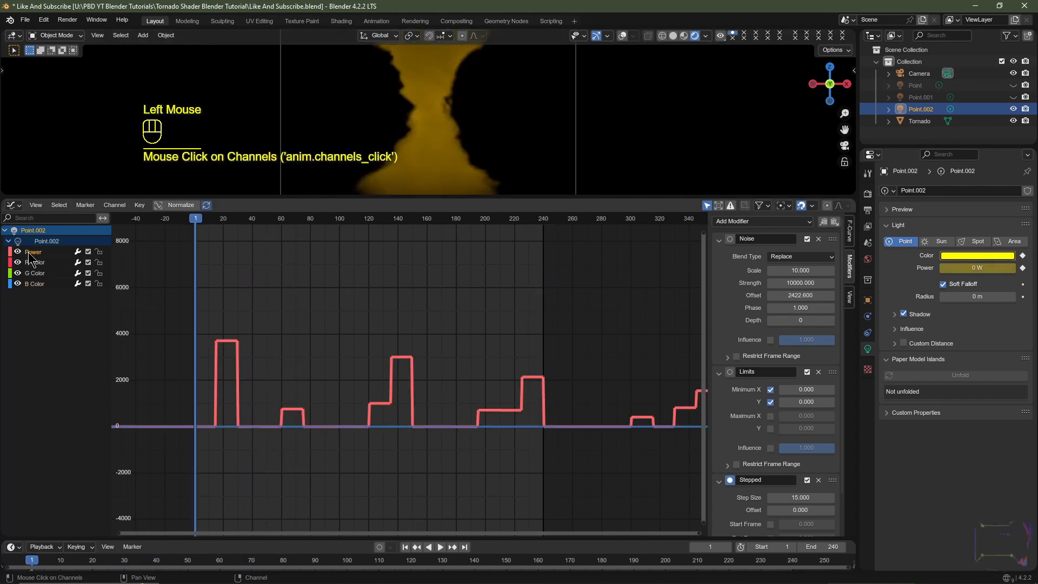
double_click(802, 269)
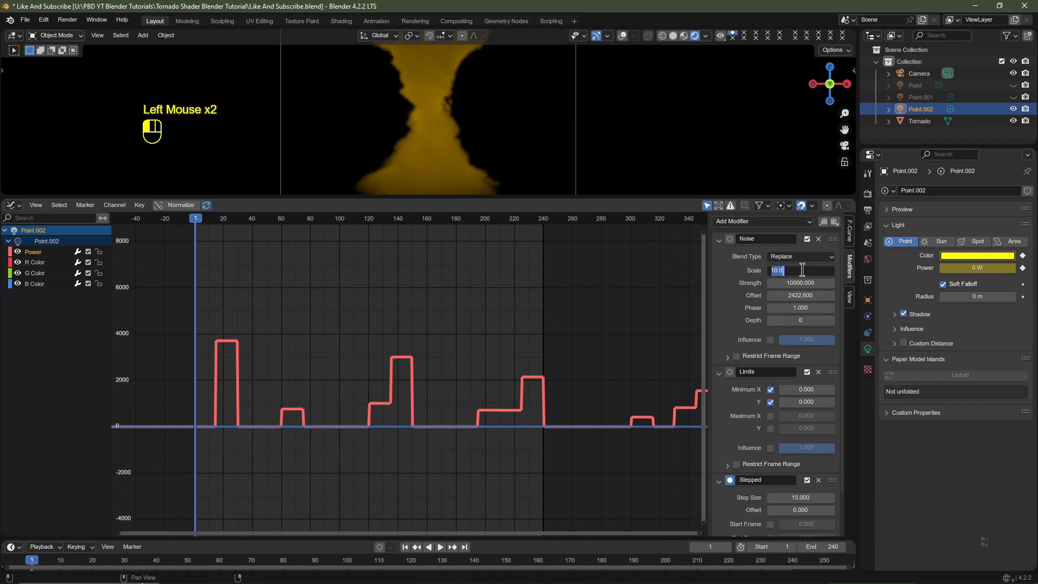
key(Return)
key(space)
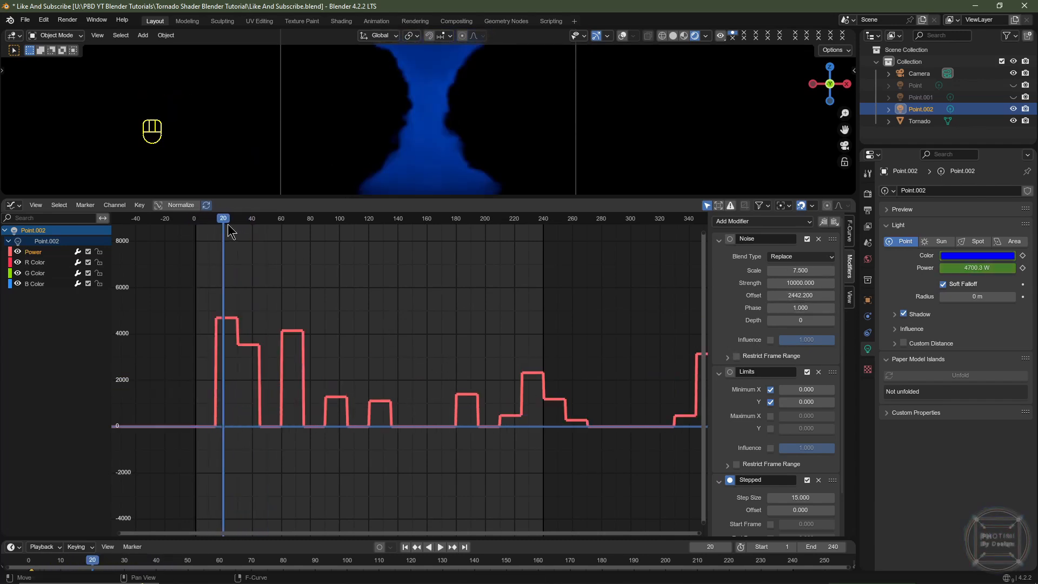
key(space)
click(226, 226)
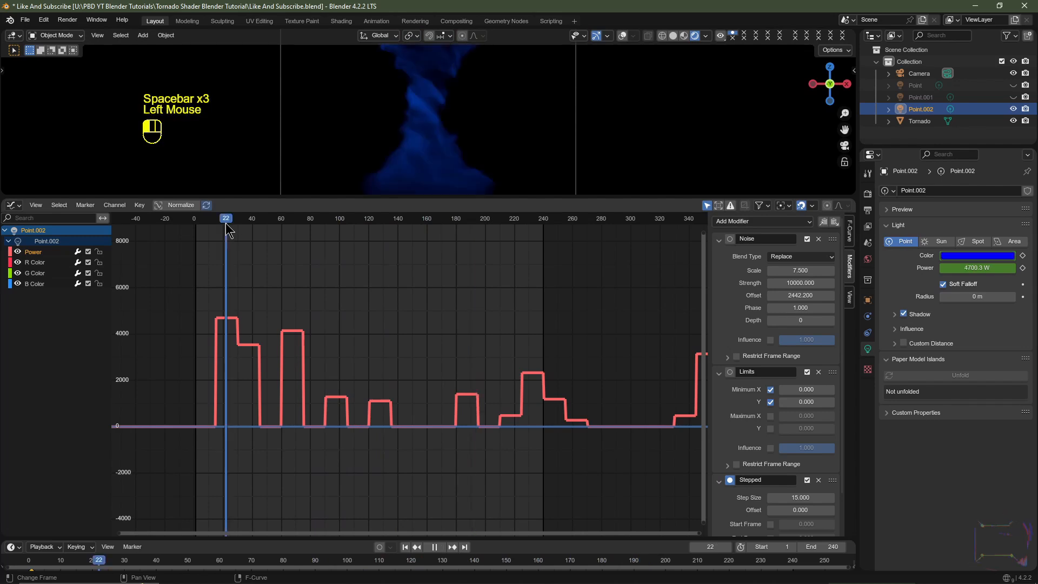
- Set the Power curve's Noise strength to 8000 and return to frame 1
click(794, 283)
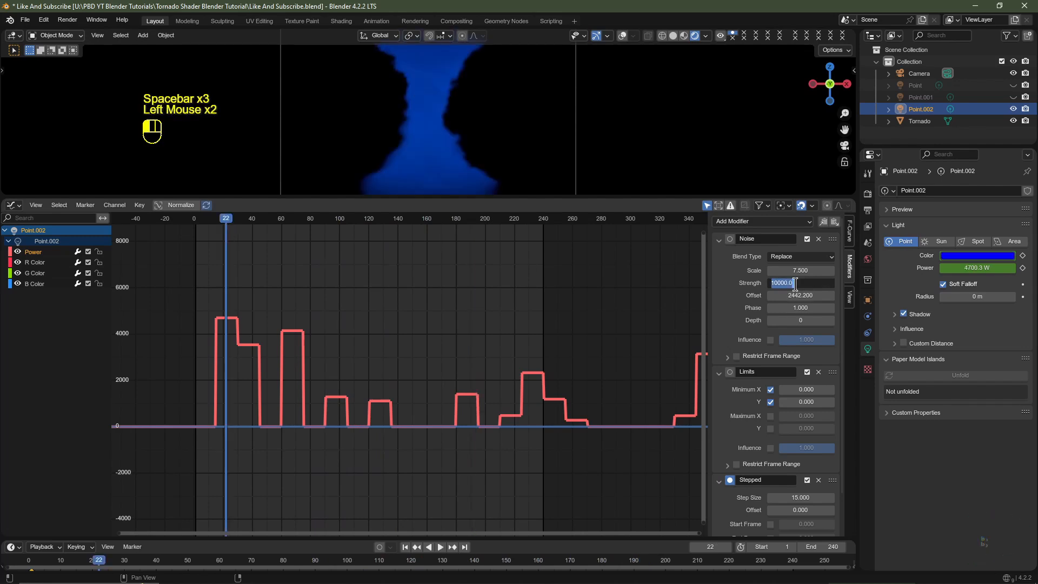
text(8000)
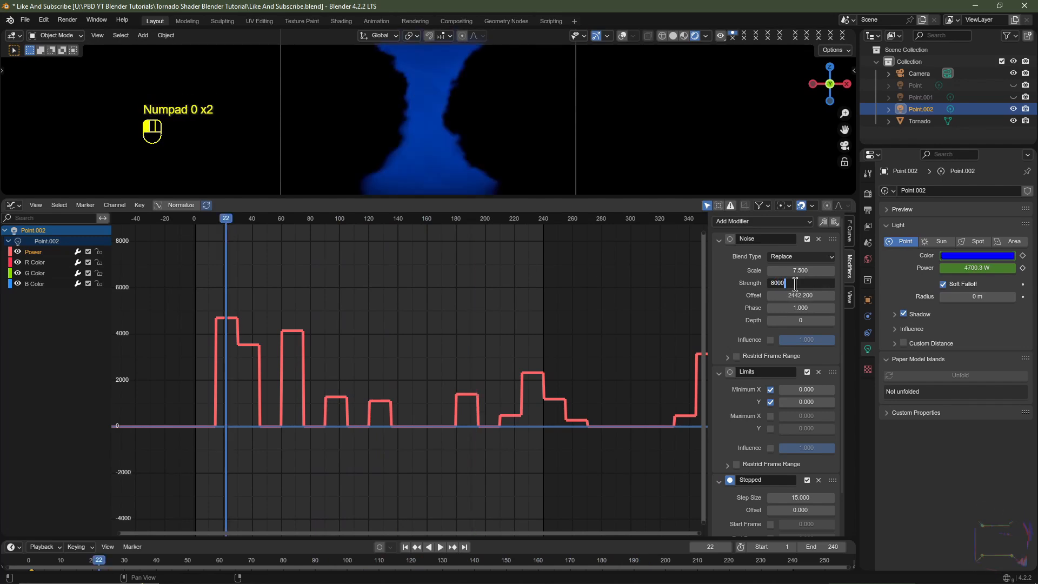
key(Return)
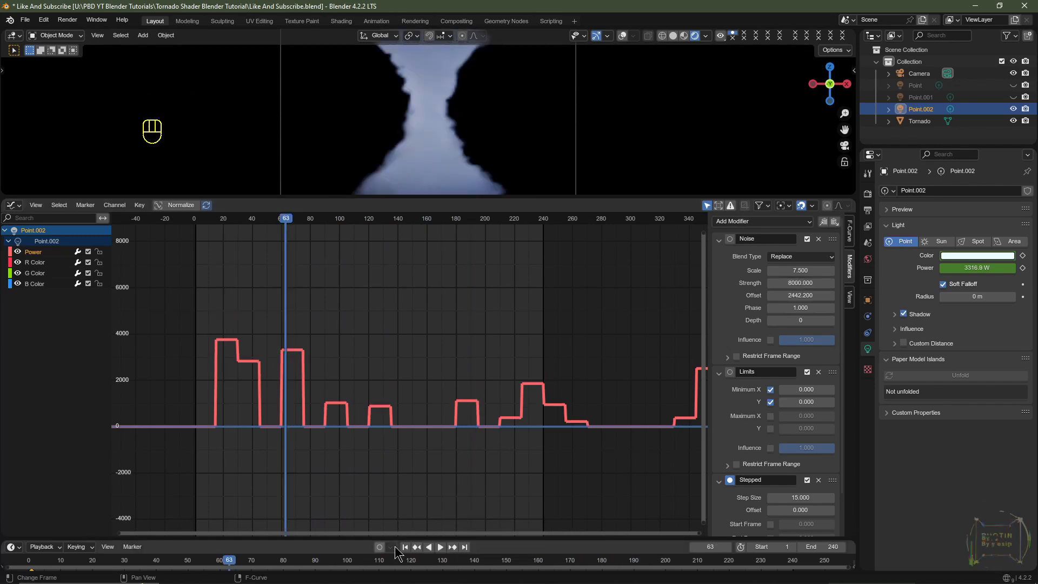
click(403, 548)
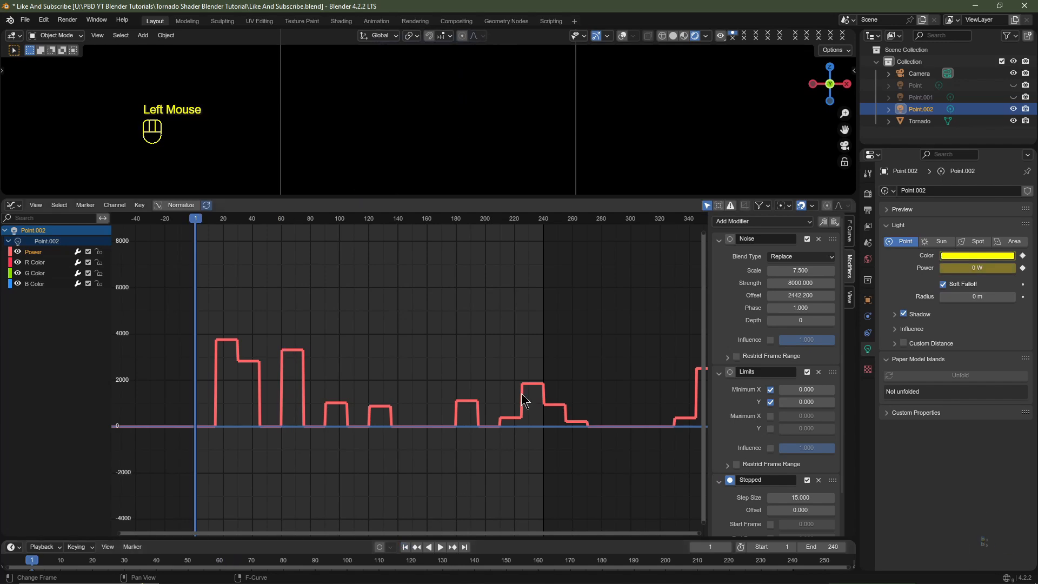
- Unhide the Point and Point.001 lights, enlarge the 3D viewport and show its overlays
click(1013, 97)
click(1013, 85)
drag(554, 197, 529, 438)
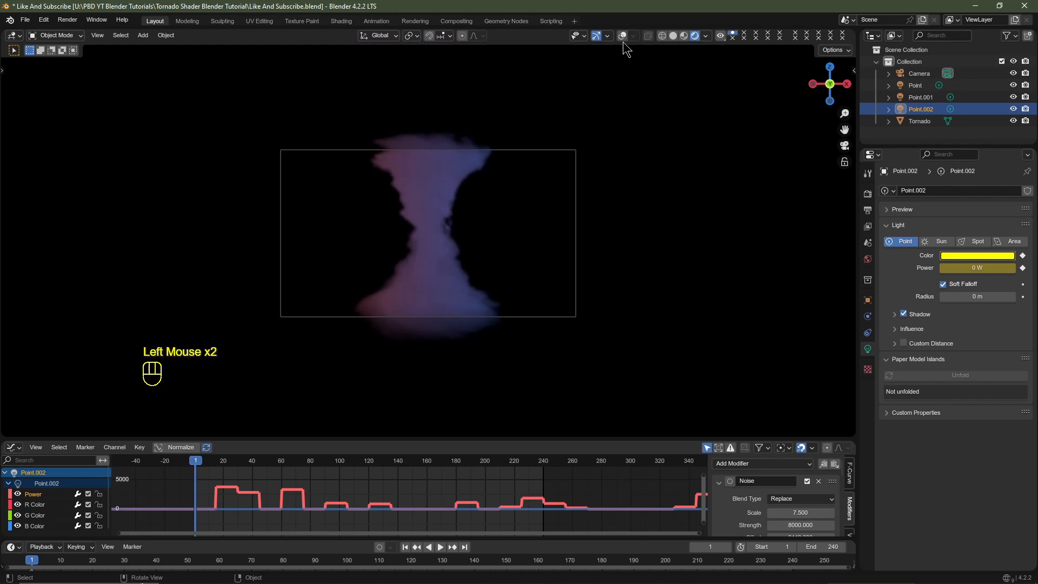
click(623, 37)
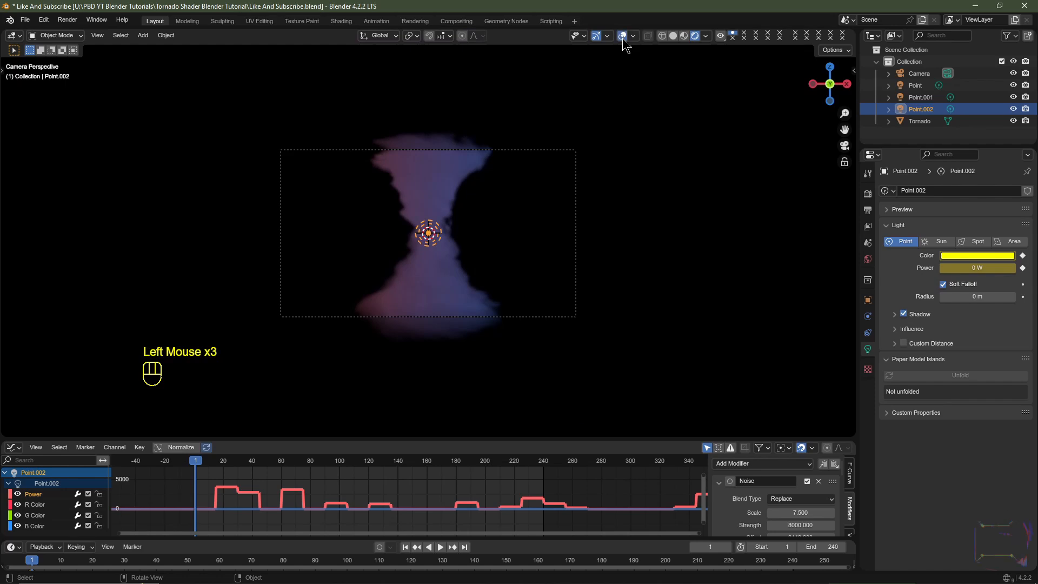
- Switch the viewport to solid shading and add a plane mesh at the scene's centre
click(673, 35)
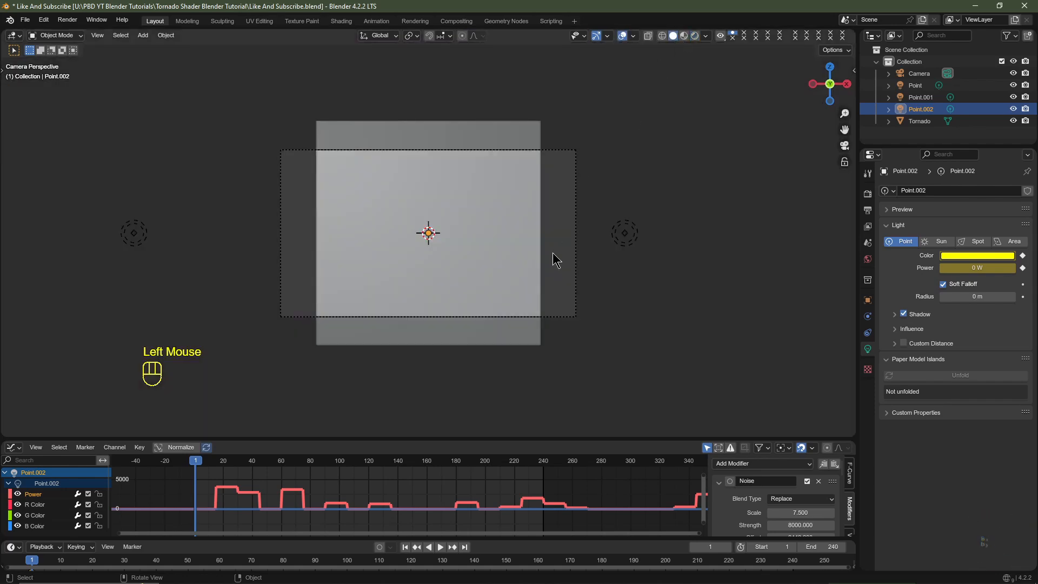
middle_drag(551, 257, 461, 294)
scroll(461, 294, down, 3)
key(shift+a)
mouse_move(404, 154)
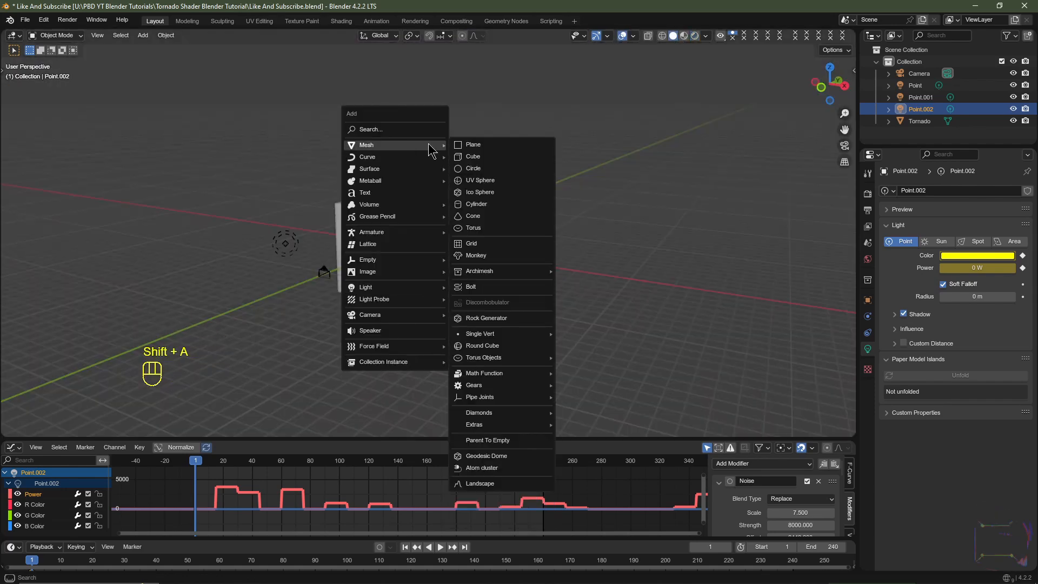
click(480, 145)
- Scale the new plane's mesh in Edit Mode by 10 and again by 2, returning to Object Mode
key(Tab)
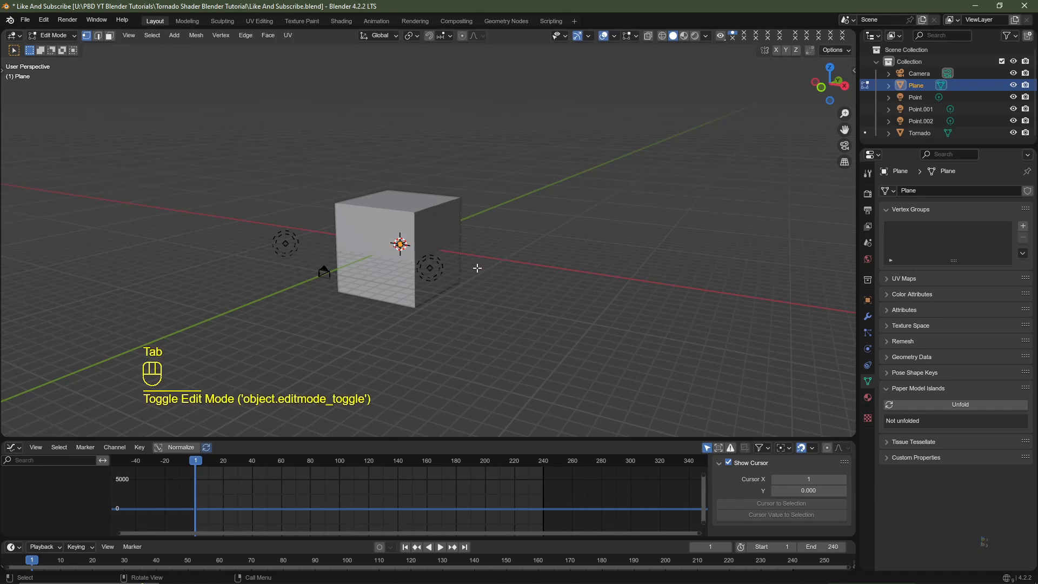
text(s10)
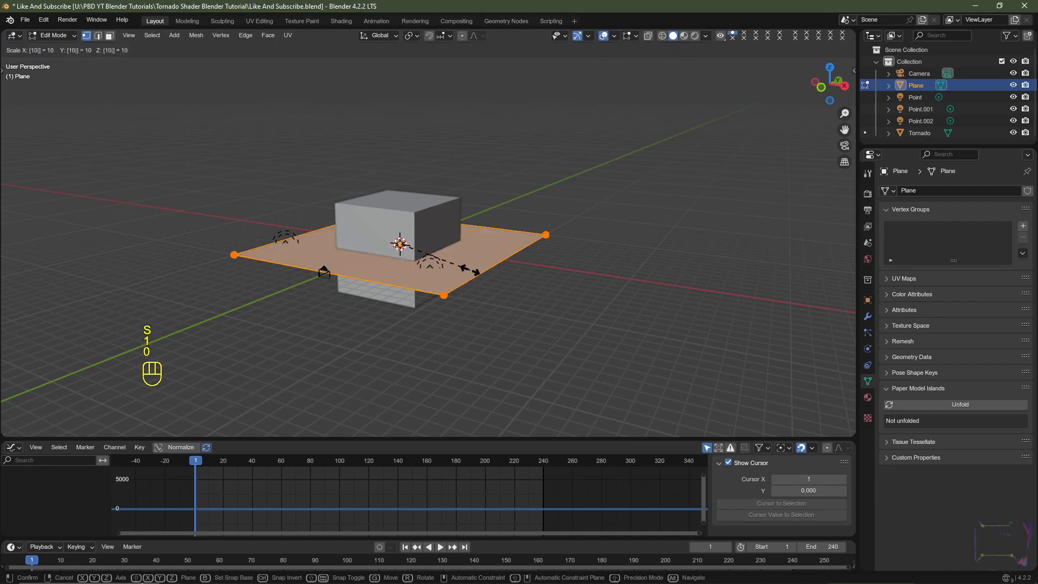
key(Return)
text(s)
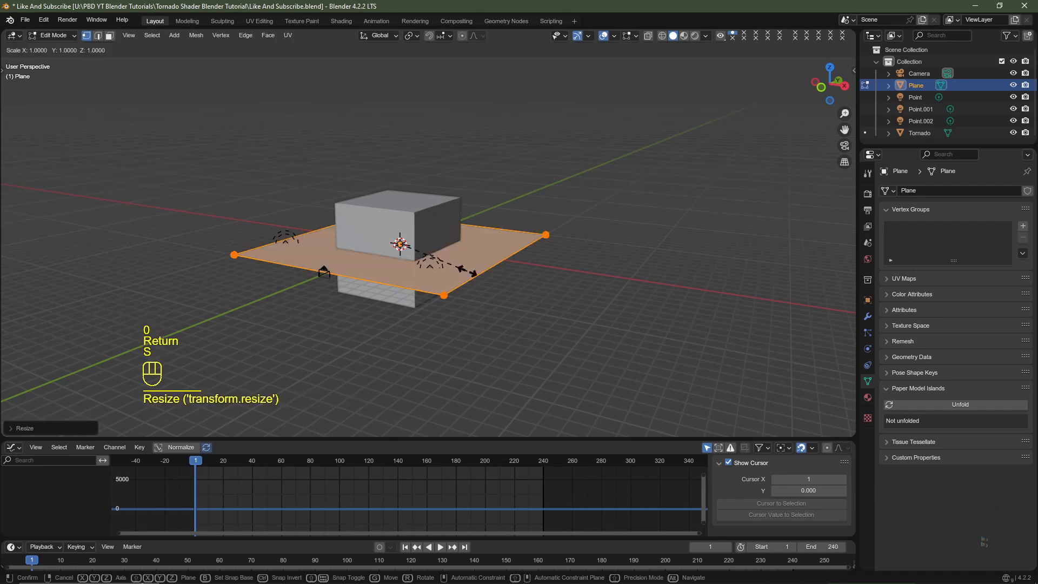
text(2)
key(Return)
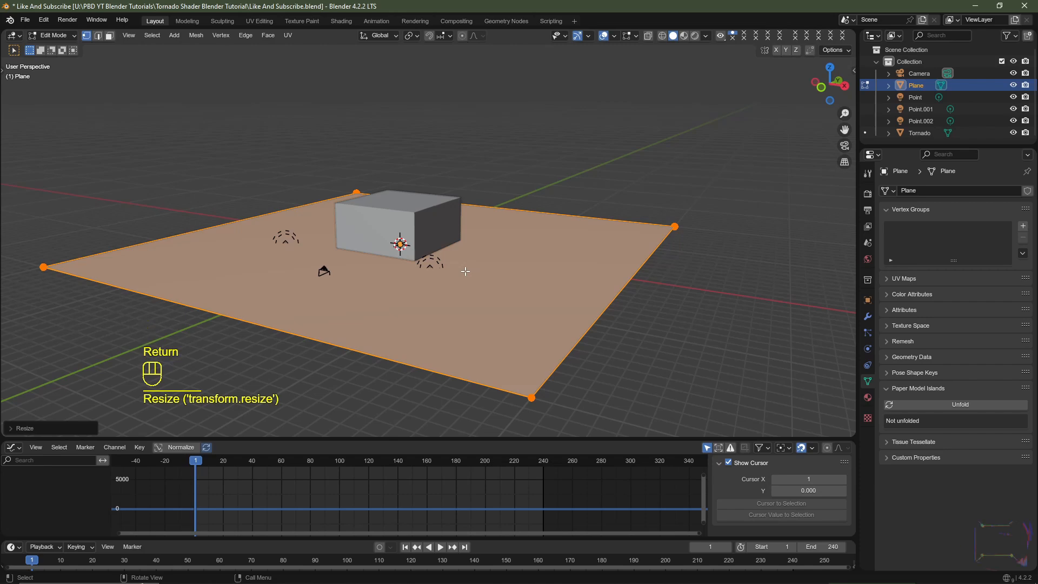
key(Tab)
- Move the plane straight down along Z in front view, snapping it to the base of the tornado's cube
key(KP_1)
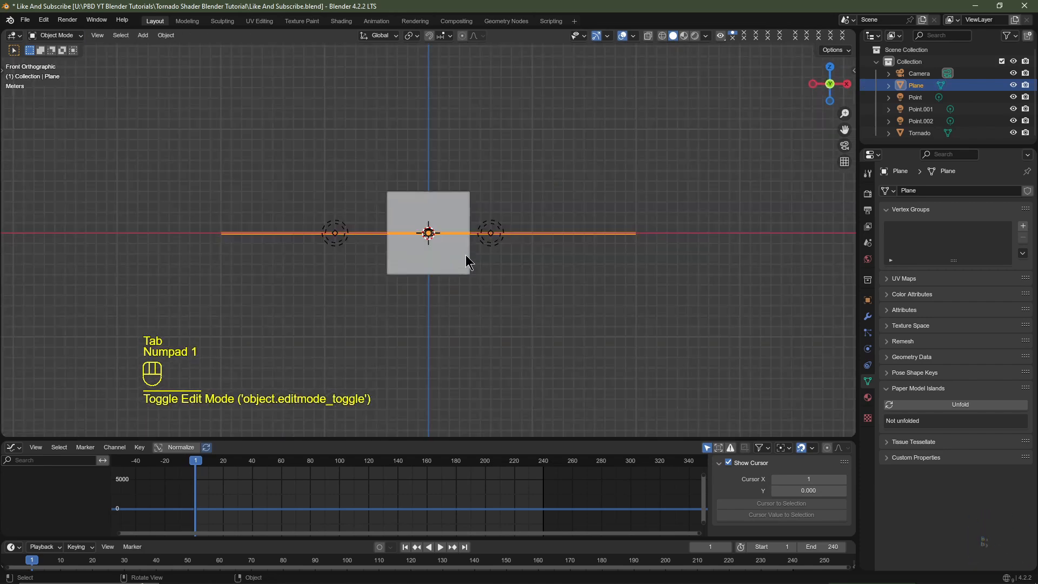
scroll(454, 257, up, 2)
key(g)
key(z)
key(ctrl)
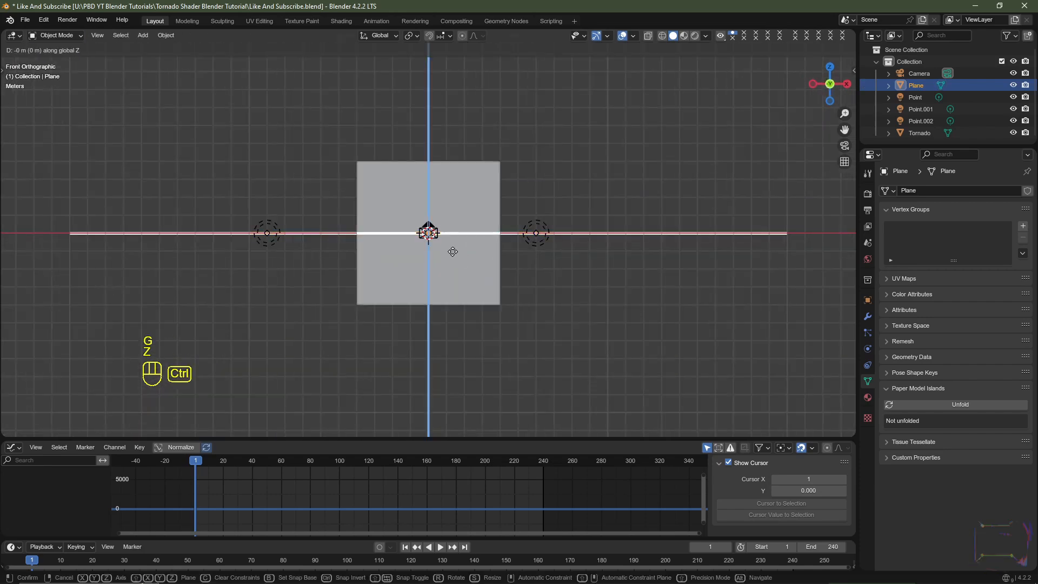
click(447, 315)
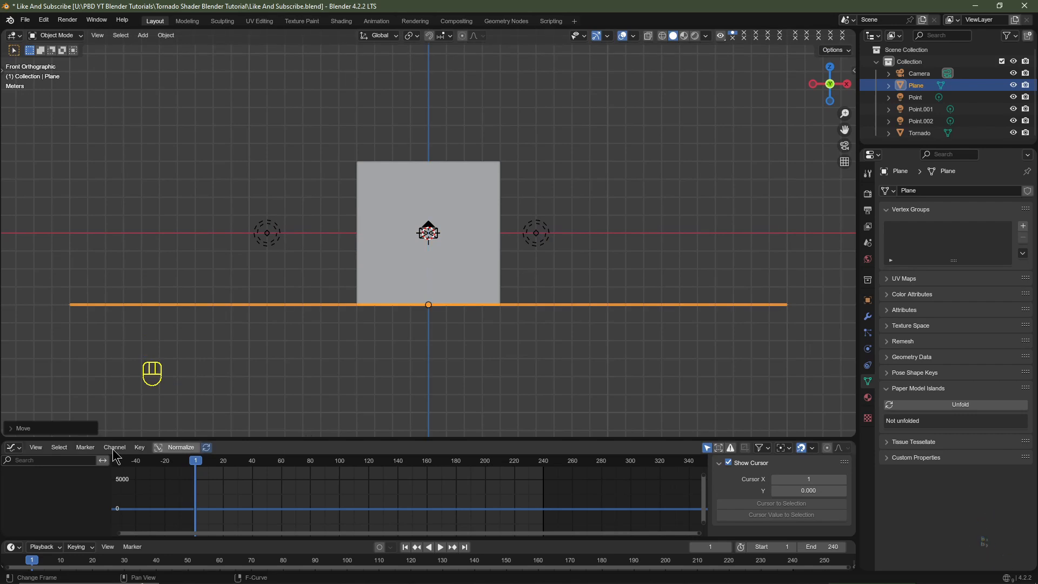
- Switch the Graph Editor to an enlarged Shader Editor and create a new material for the plane
click(12, 448)
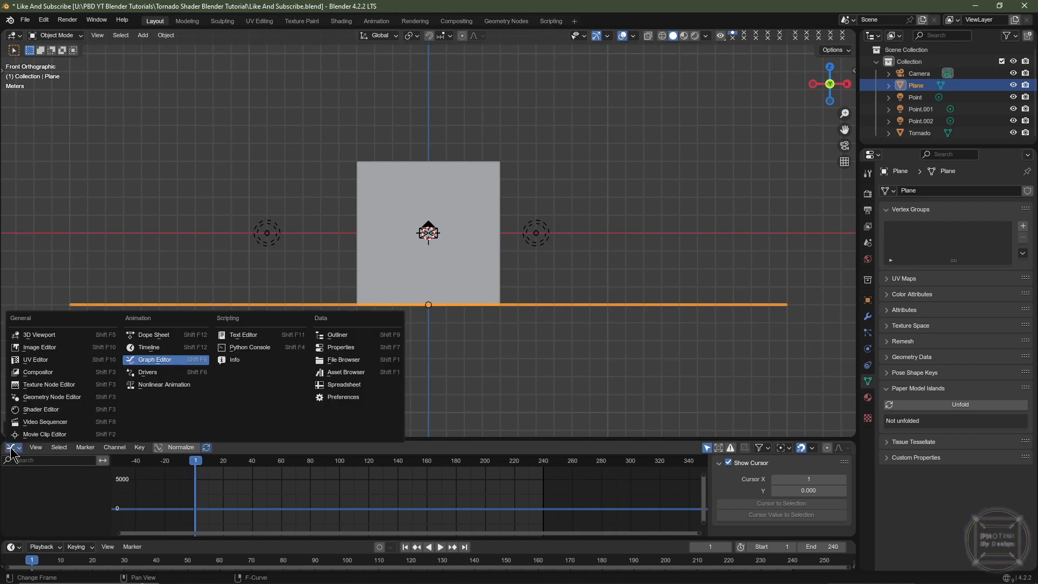
click(52, 409)
click(454, 447)
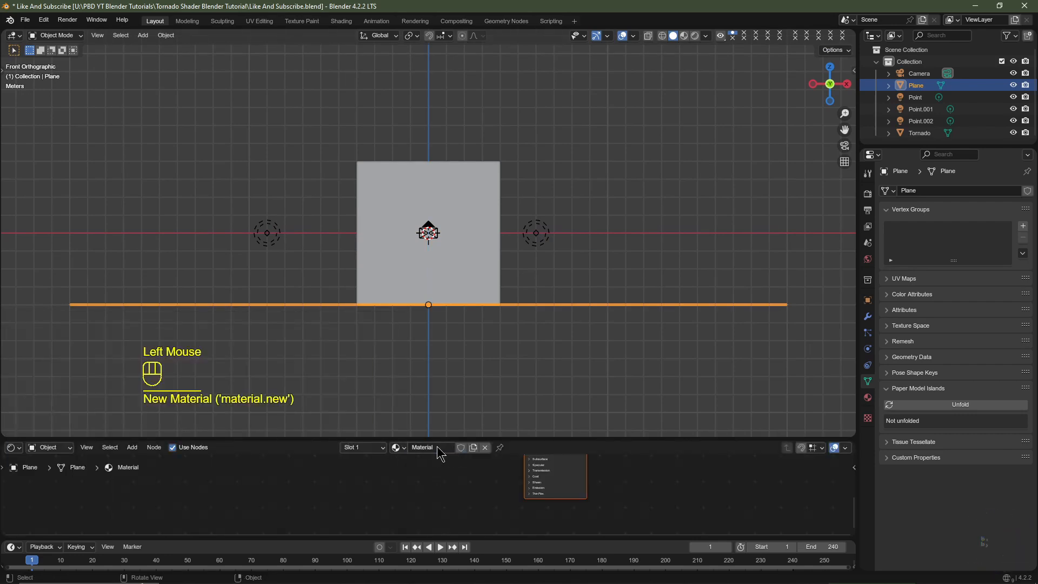
click(437, 447)
drag(460, 438, 525, 297)
middle_drag(600, 406, 545, 434)
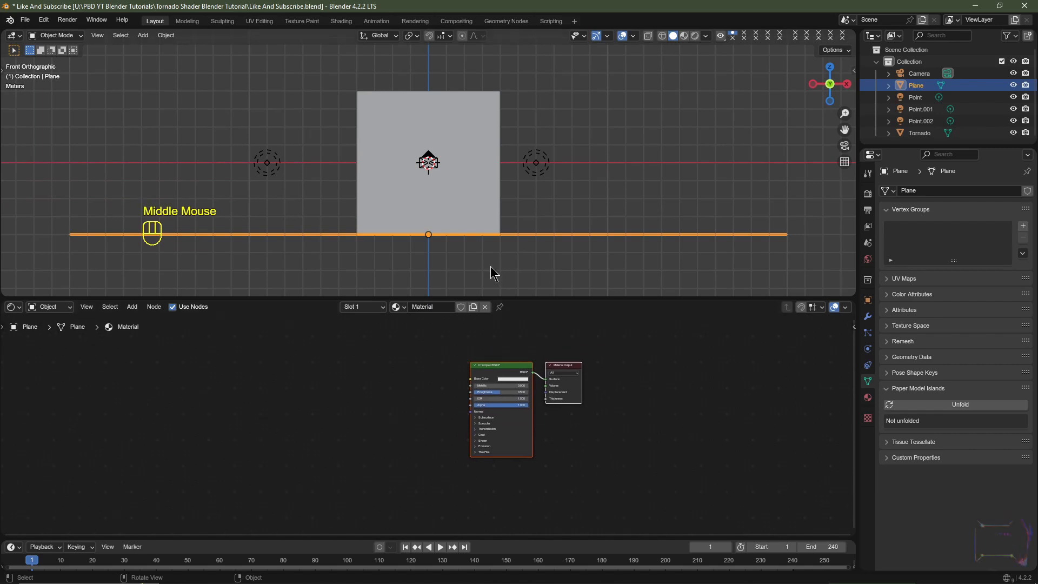
- Duplicate the ground plane and move the copy up along Z to the top face of the tornado's cube
key(shift+d)
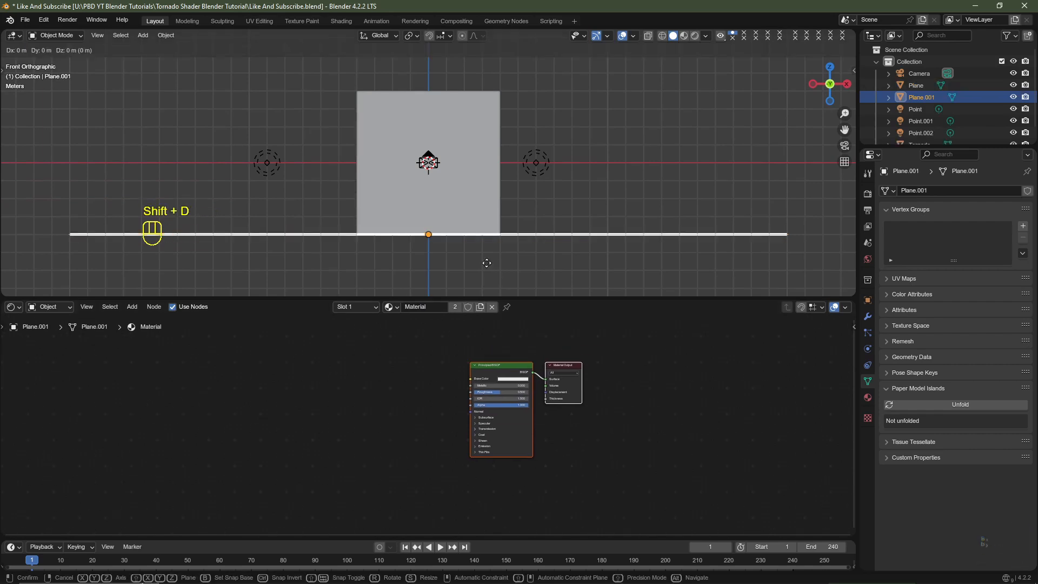
key(z)
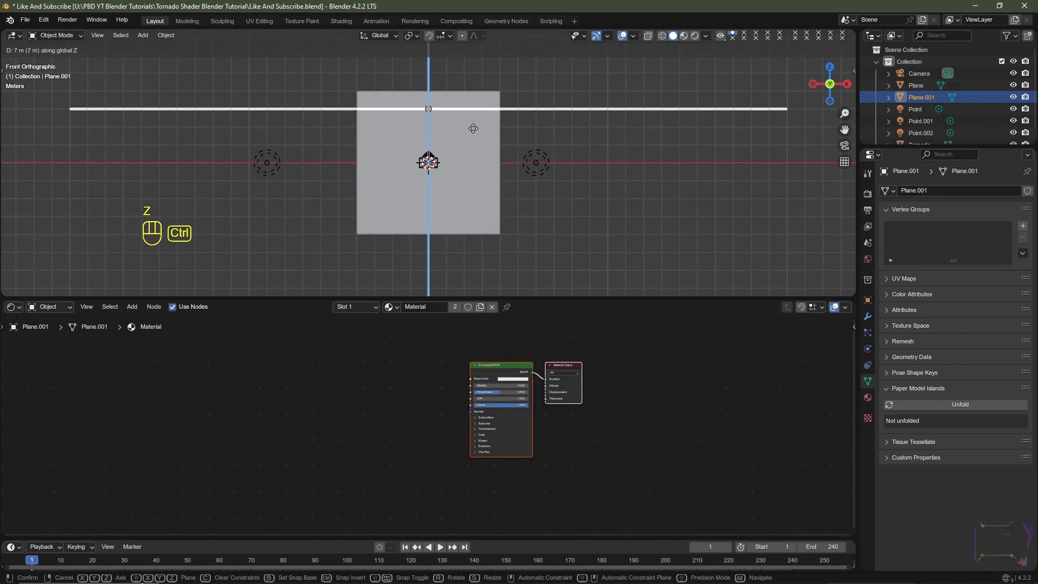
ctrl+click(470, 116)
middle_drag(475, 116, 447, 224)
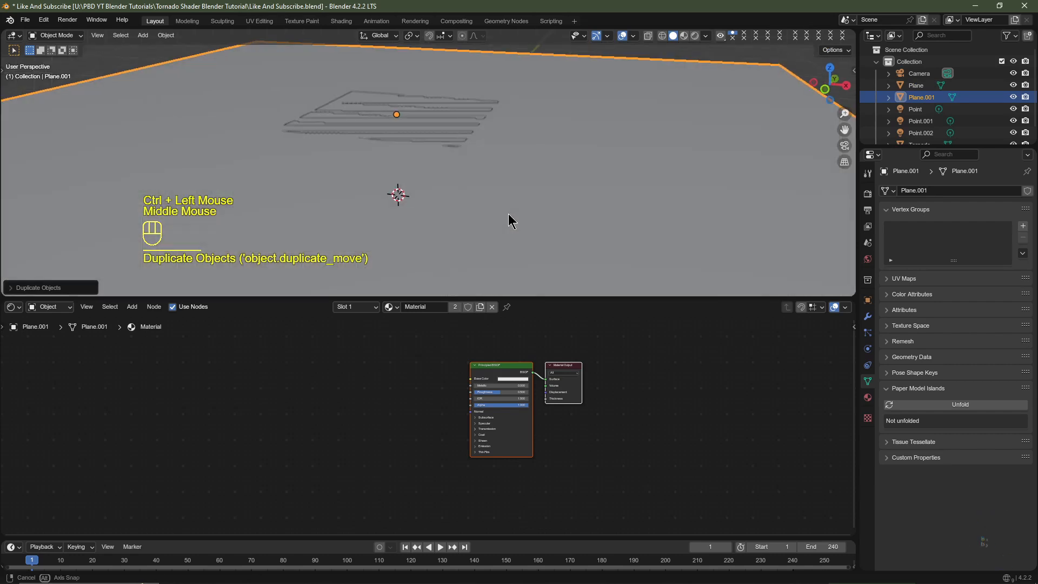
scroll(508, 207, down, 2)
mouse_move(516, 200)
middle_down()
mouse_move(518, 222)
mouse_move(516, 192)
middle_up()
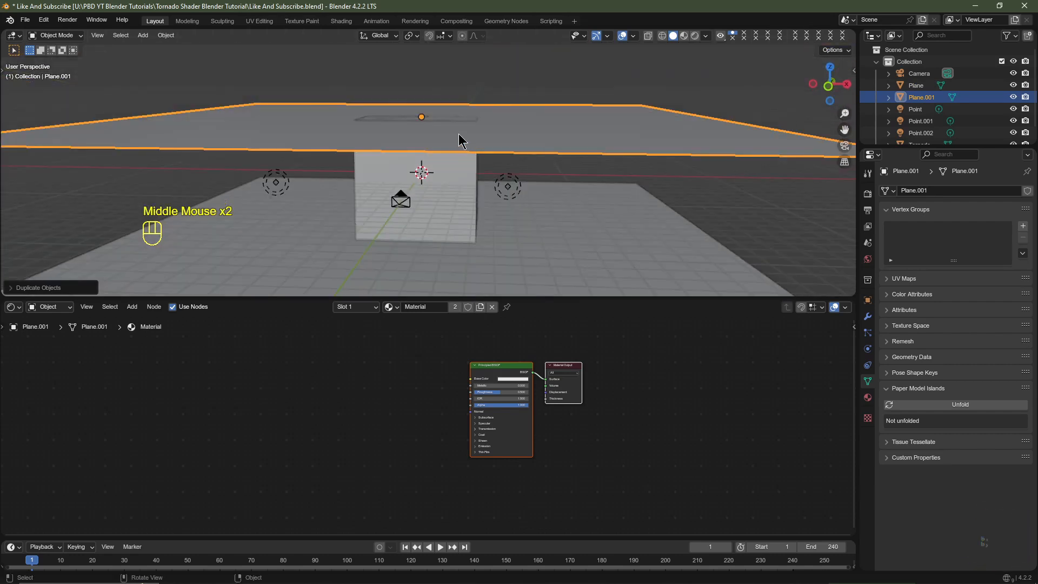
middle_drag(529, 202, 496, 192)
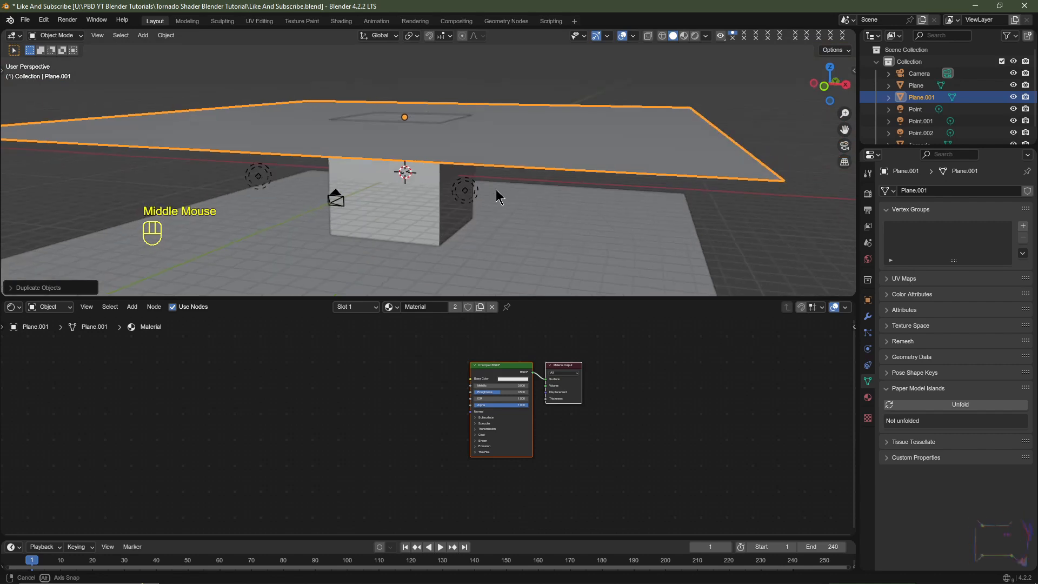
scroll(499, 197, down, 1)
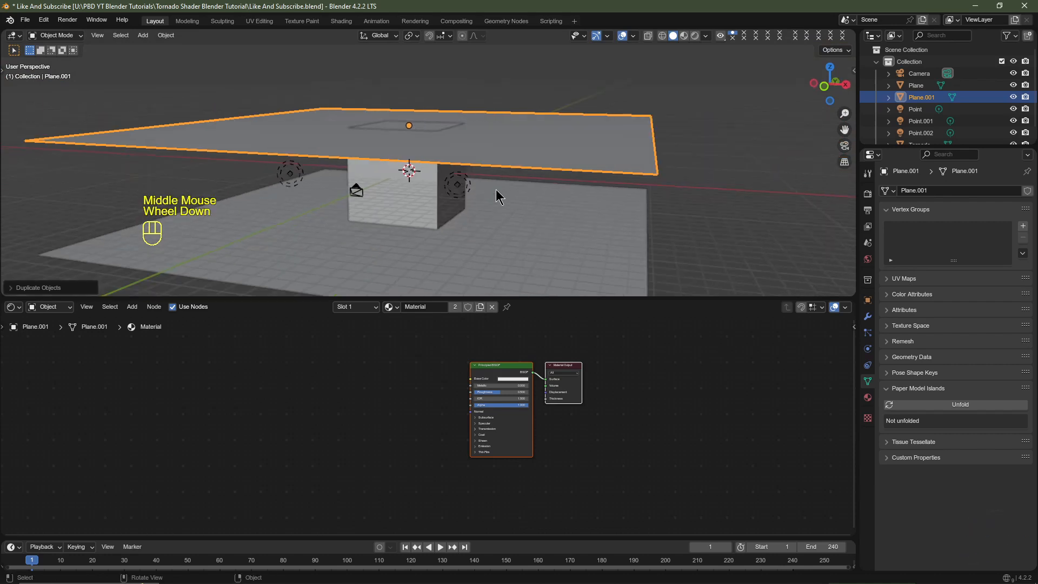
- Turn on the Face Orientation overlay and inspect which way the two planes face
click(634, 36)
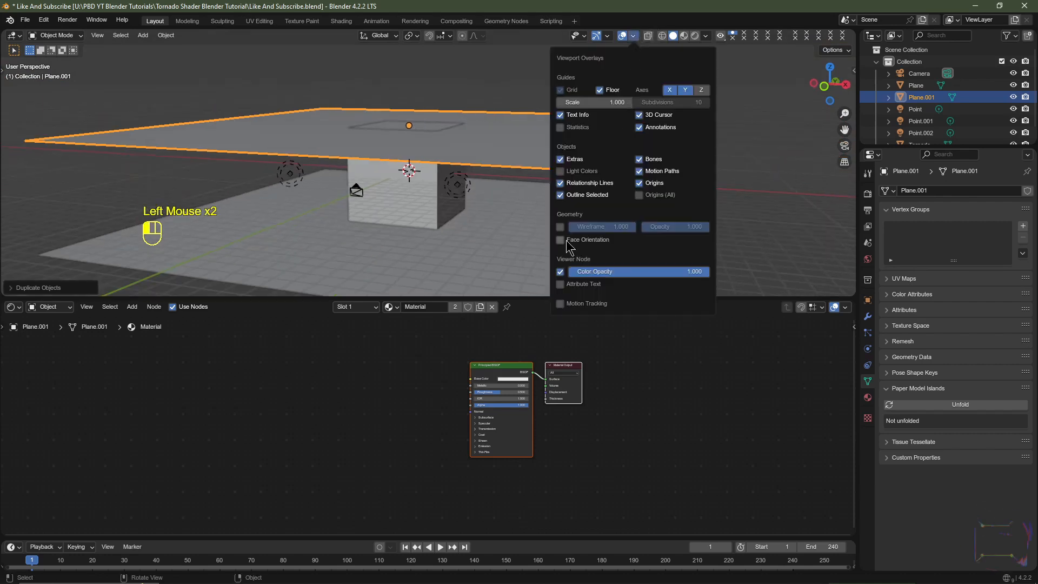
click(561, 241)
middle_drag(466, 233, 478, 210)
scroll(476, 221, up, 2)
- Rotate the upper plane 180 degrees about the Y axis and turn off the Face Orientation overlay
click(550, 82)
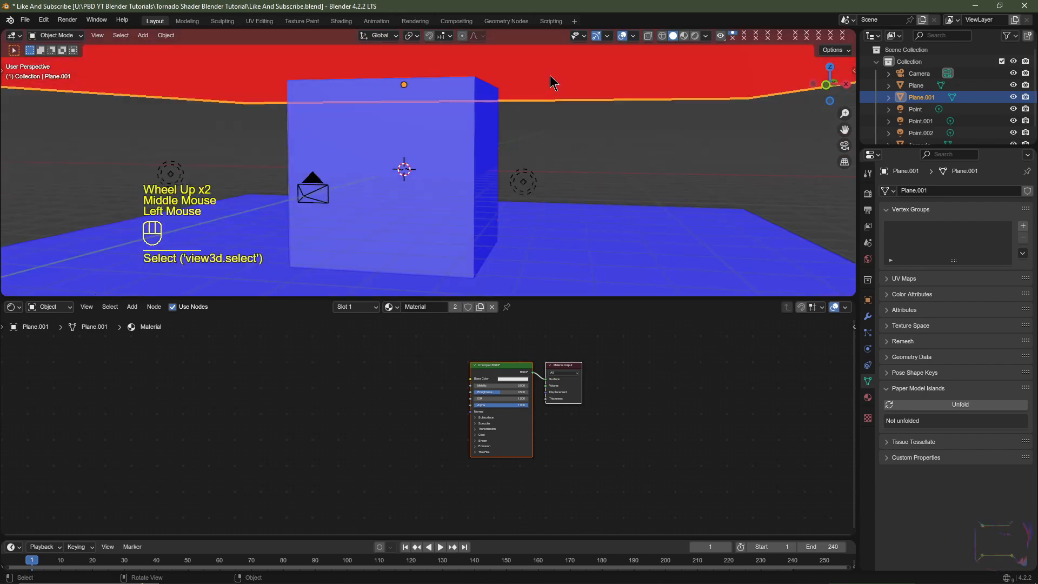
text(r)
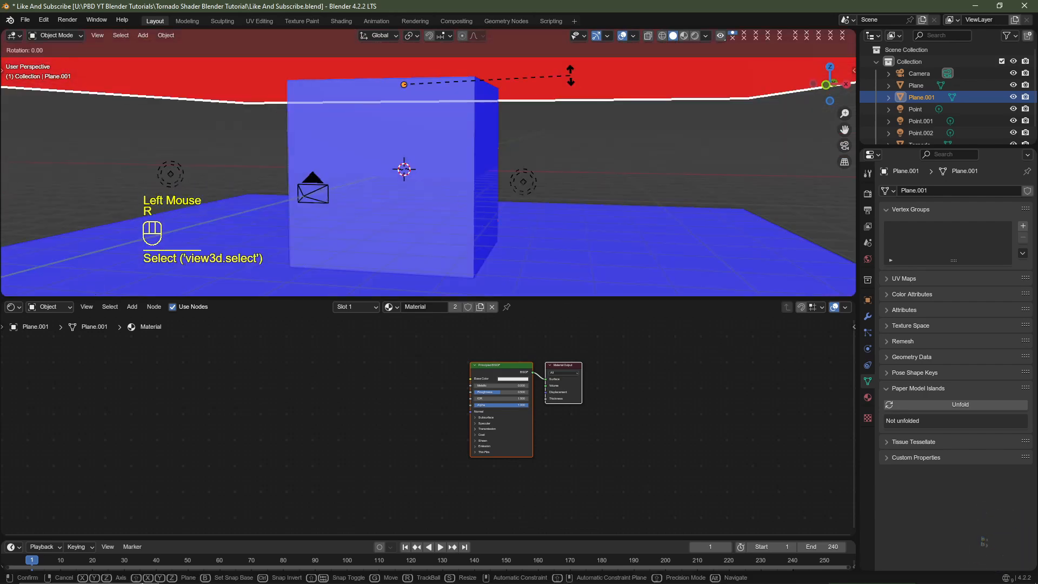
text(y180)
key(Return)
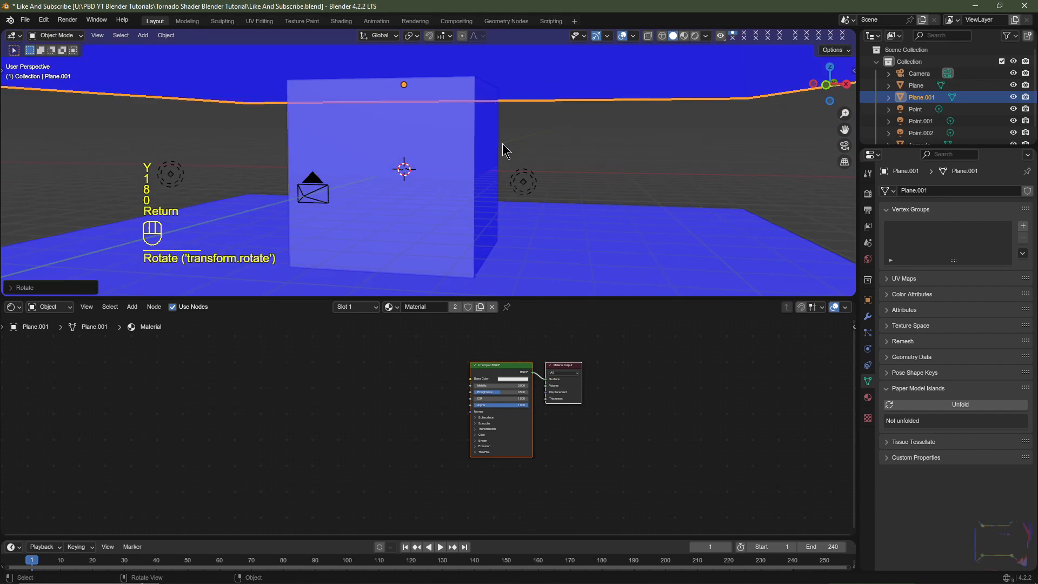
click(633, 36)
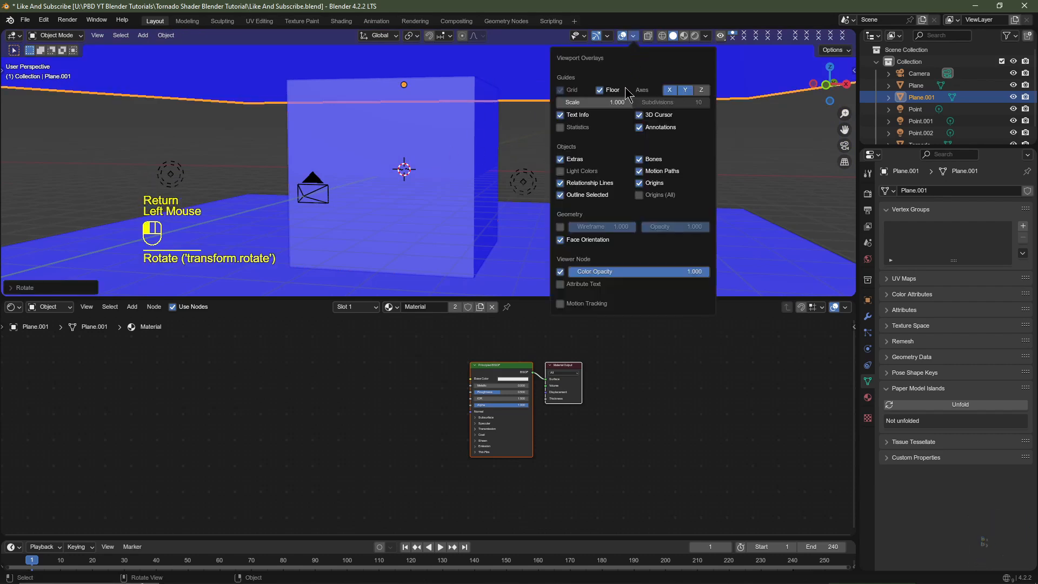
click(560, 242)
- Look through the camera and show the scene in rendered shading
key(KP_0)
key(KP_0)
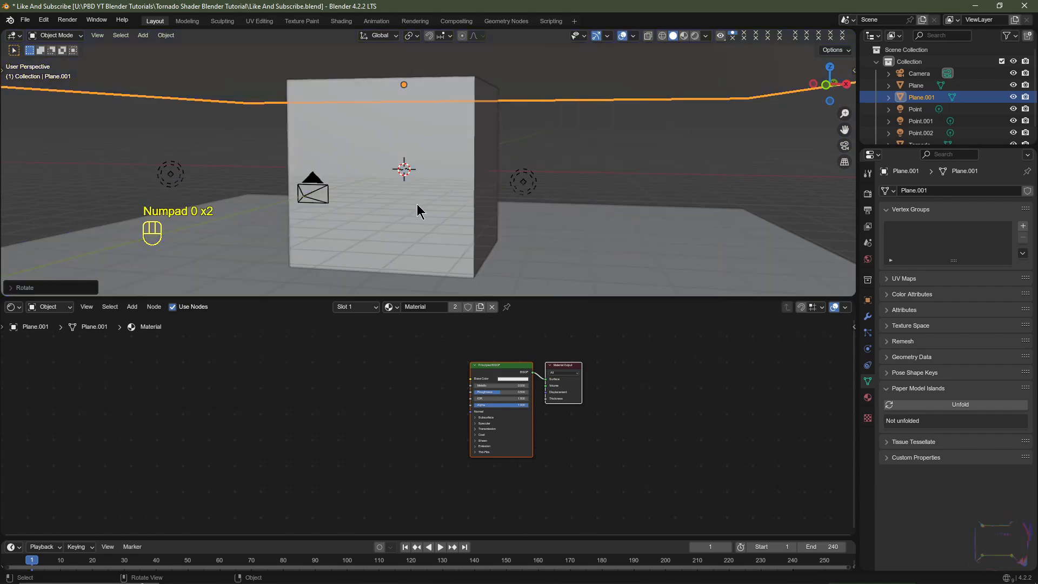
key(KP_0)
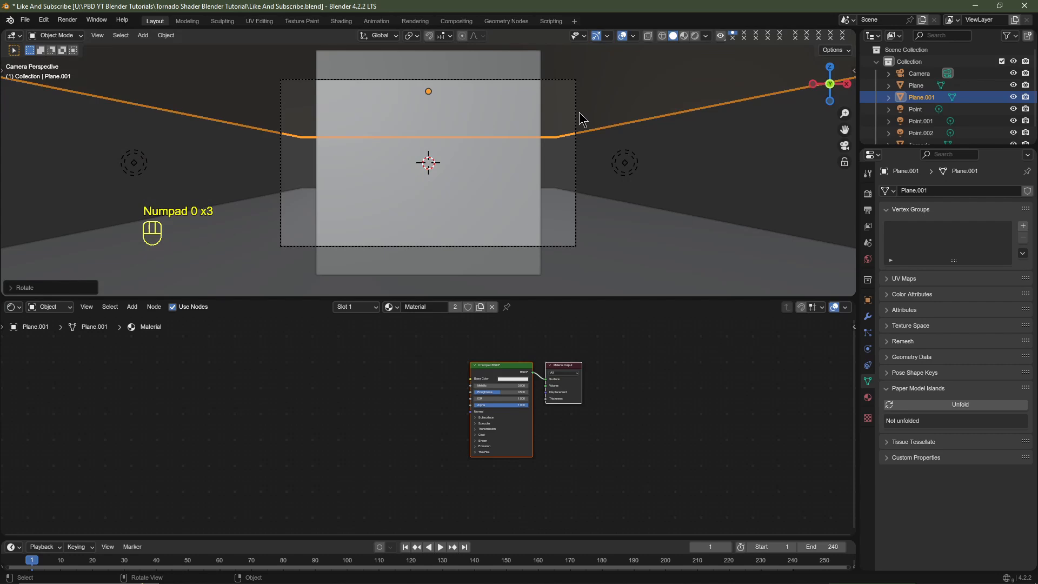
click(695, 35)
- Darken the planes' Principled BSDF base color to a near-black gray and set the roughness to 1
scroll(597, 419, up, 2)
middle_drag(649, 411, 538, 411)
scroll(527, 422, up, 2)
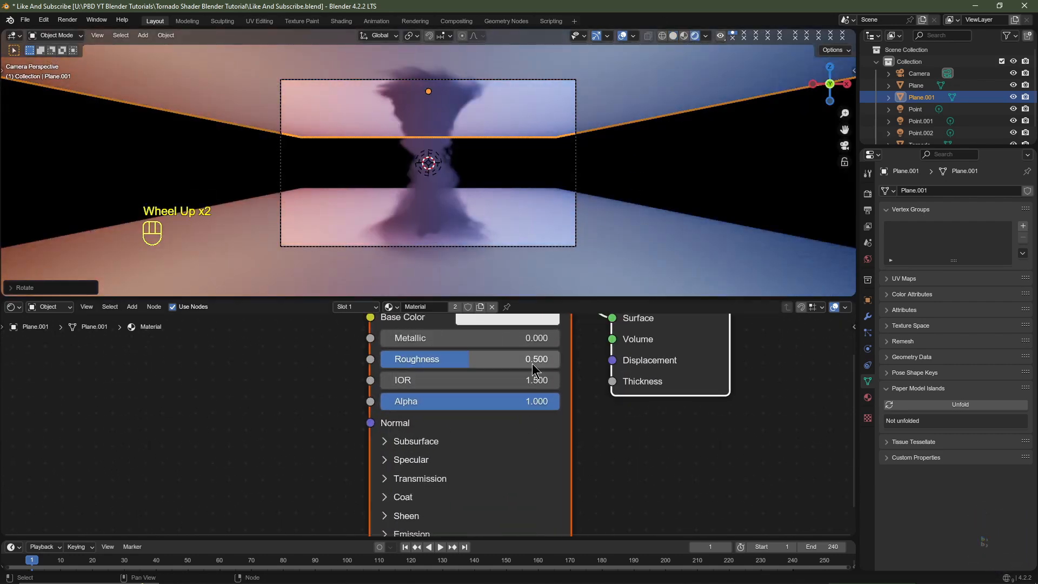
middle_drag(501, 321, 482, 401)
click(483, 401)
scroll(483, 401, down, 11)
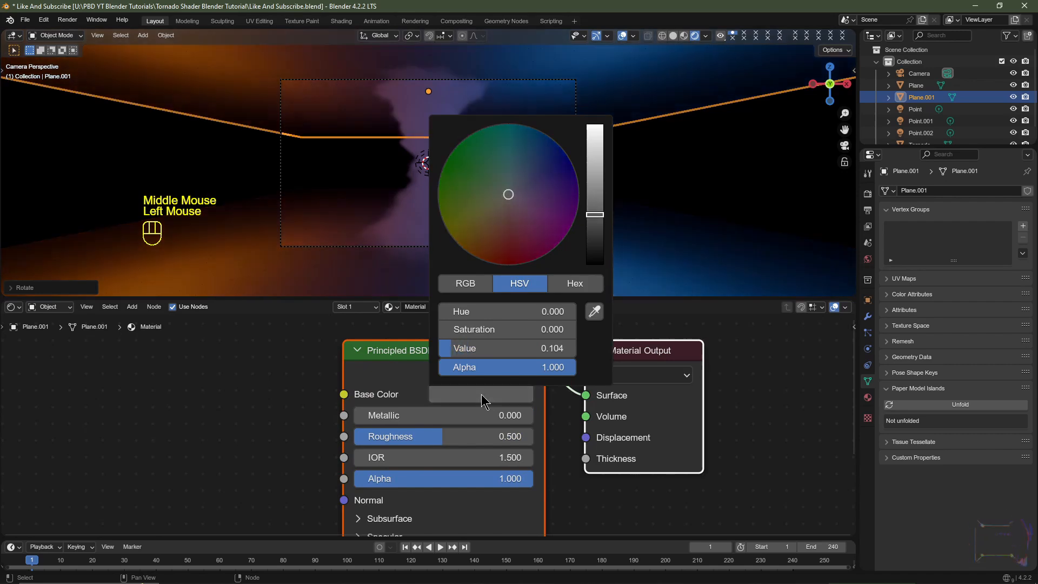
drag(414, 438, 534, 442)
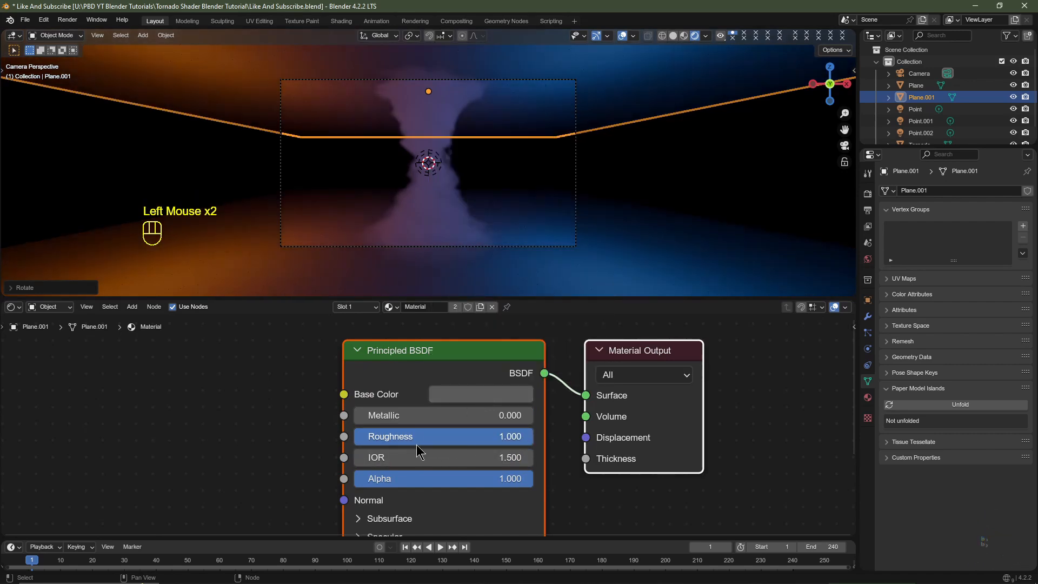
click(510, 398)
scroll(510, 399, down, 2)
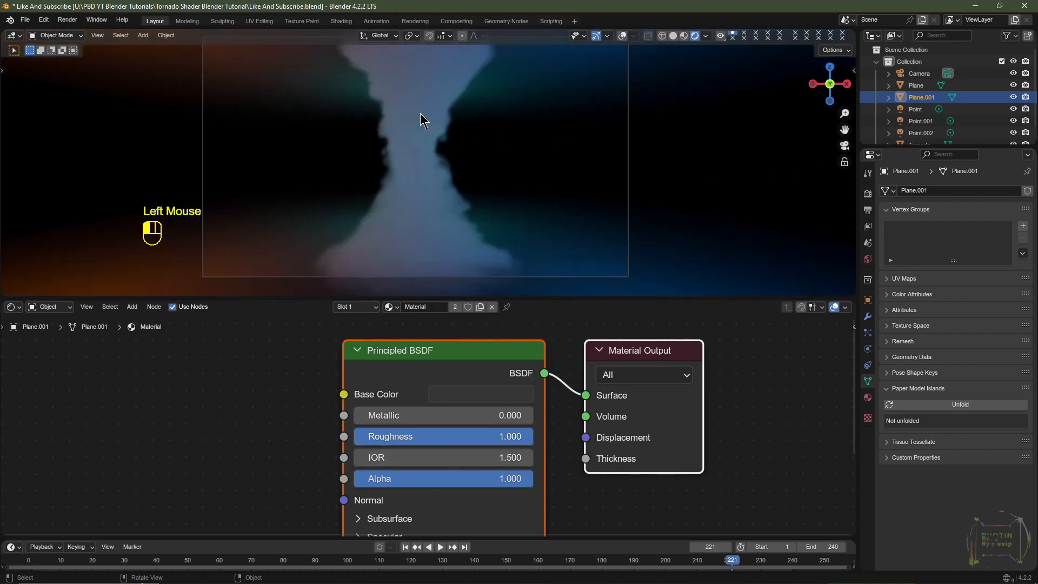
- Select the tornado and set the Multiply value after its upper Color Ramp, feeding the Add node, to 5
click(422, 116)
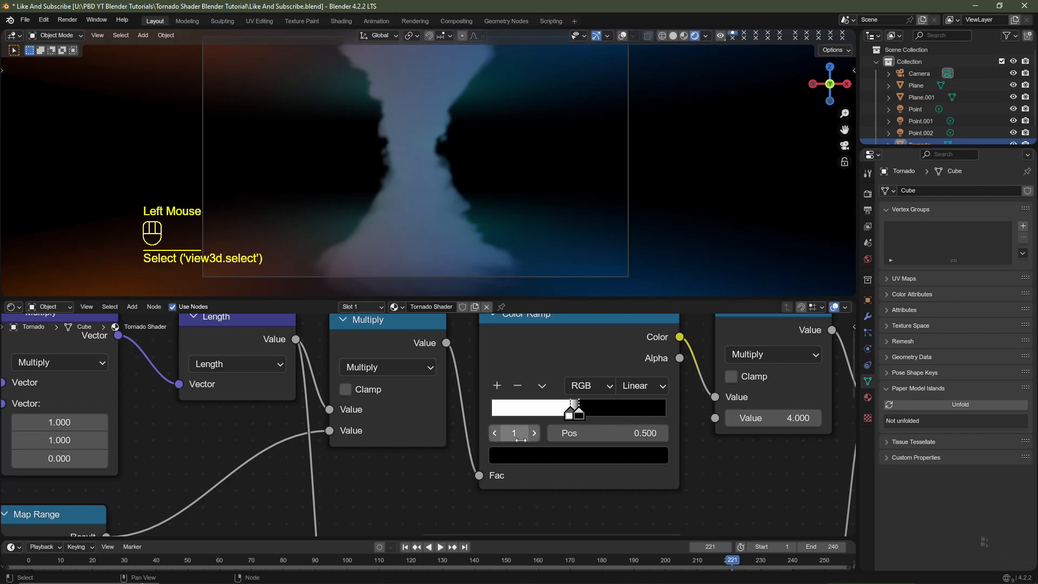
scroll(417, 481, down, 4)
scroll(424, 481, up, 4)
click(471, 452)
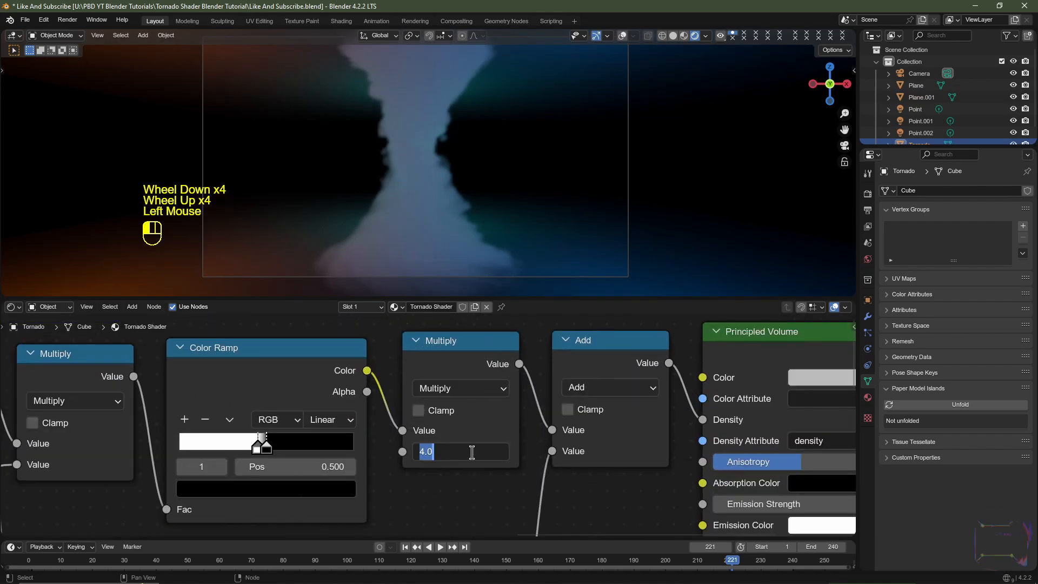
key(Return)
- Set the Multiply value after the tornado shader's lower Color Ramp to 0.75 and preview the animation
middle_drag(472, 496, 523, 376)
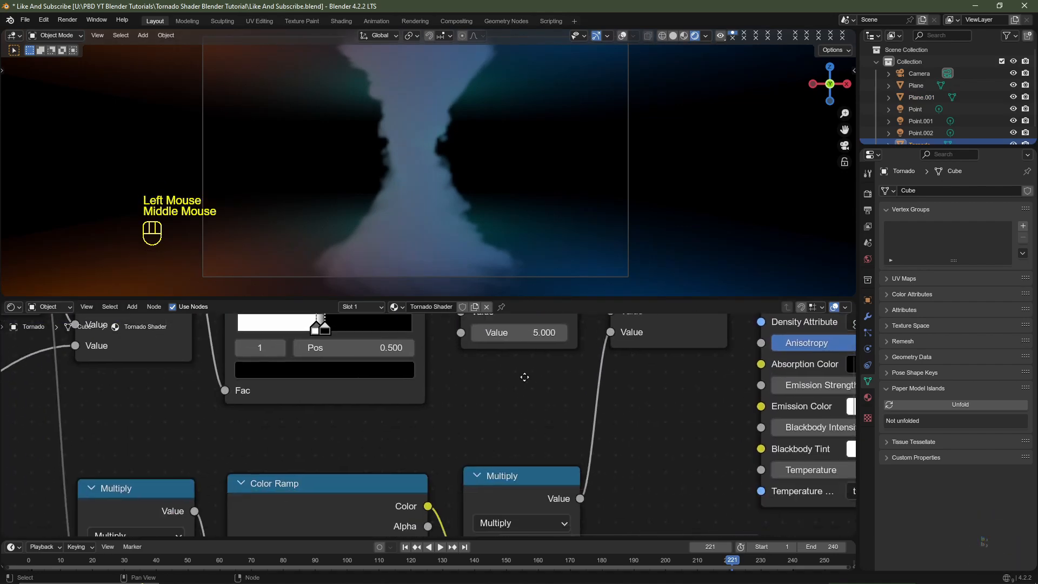
middle_drag(544, 453, 521, 351)
click(503, 482)
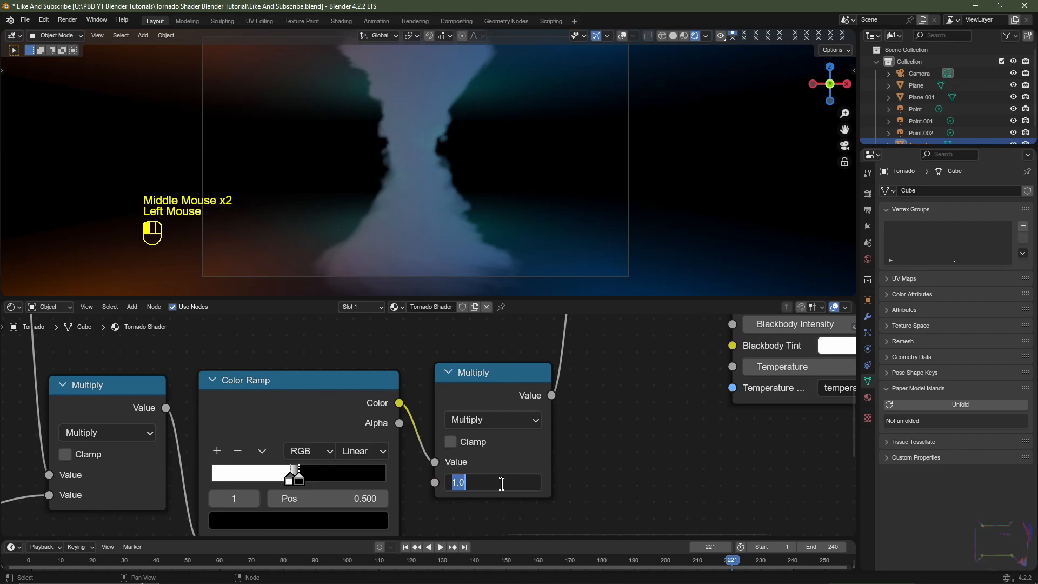
text(.75)
key(Return)
key(space)
key(space)
key(space)
key(space)
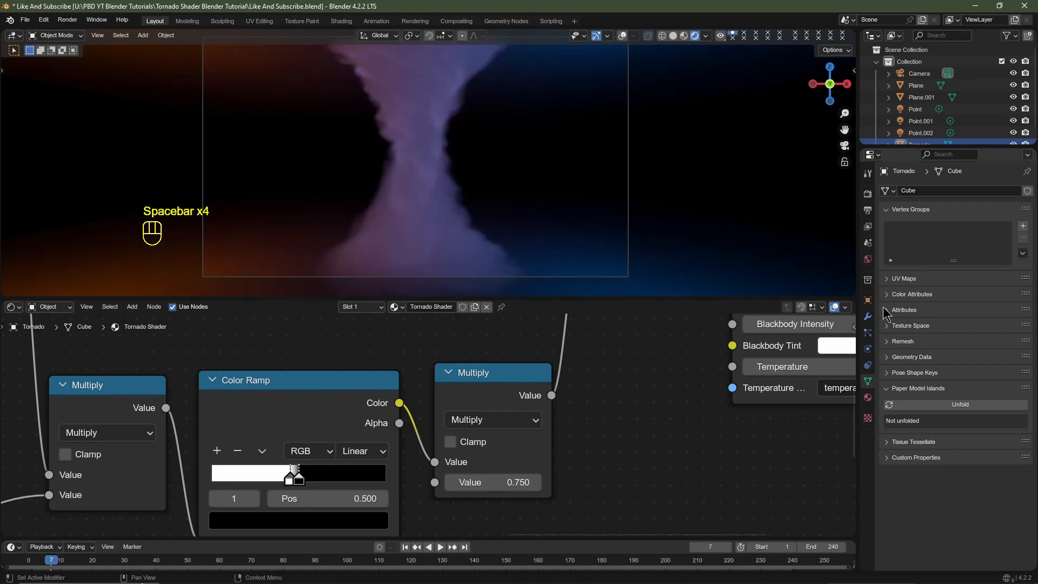
- Set the EEVEE volumes resolution to 1:1 in the render settings and check the tornado in the viewport
click(868, 194)
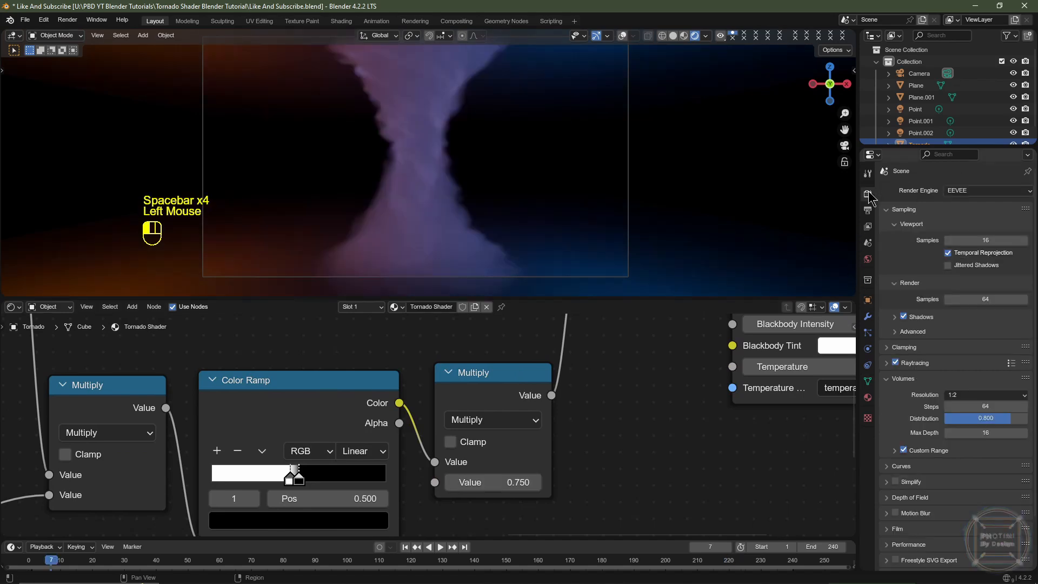
click(965, 395)
click(962, 392)
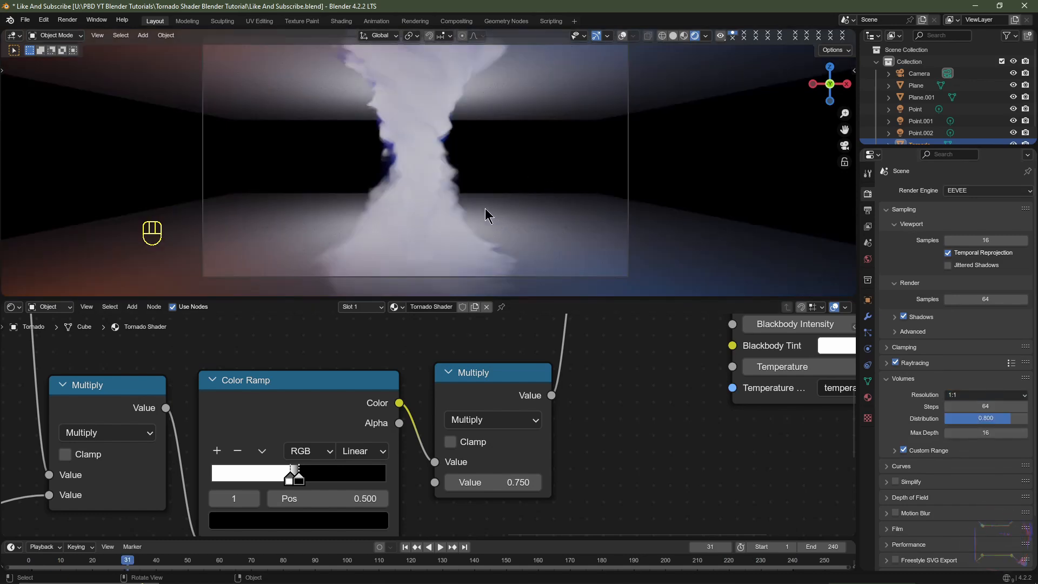
scroll(473, 200, down, 2)
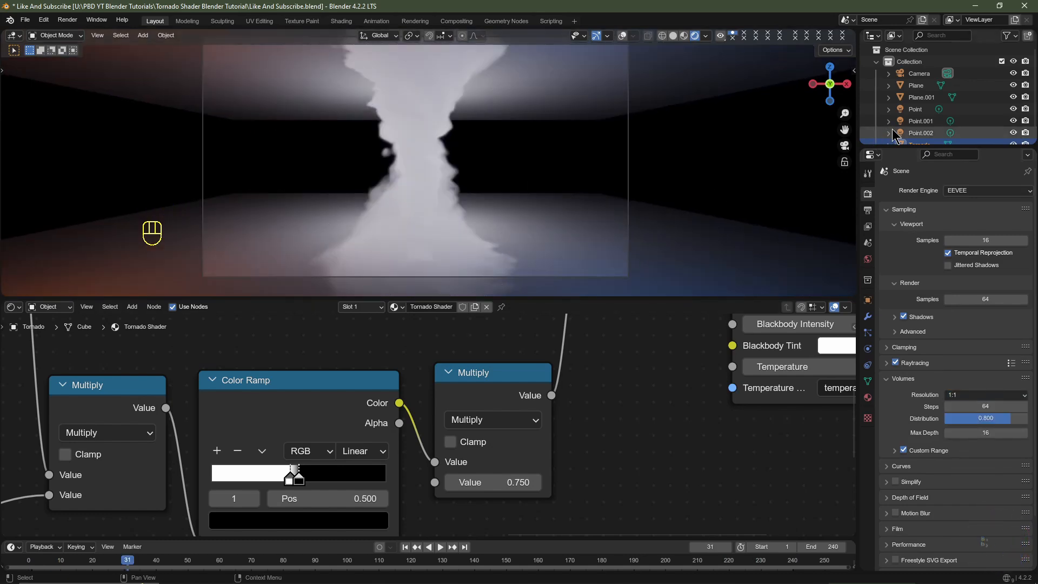
- Select Point.002 and set its Power channel's Noise modifier strength to 5000 in the Graph Editor, then check the animation
click(920, 133)
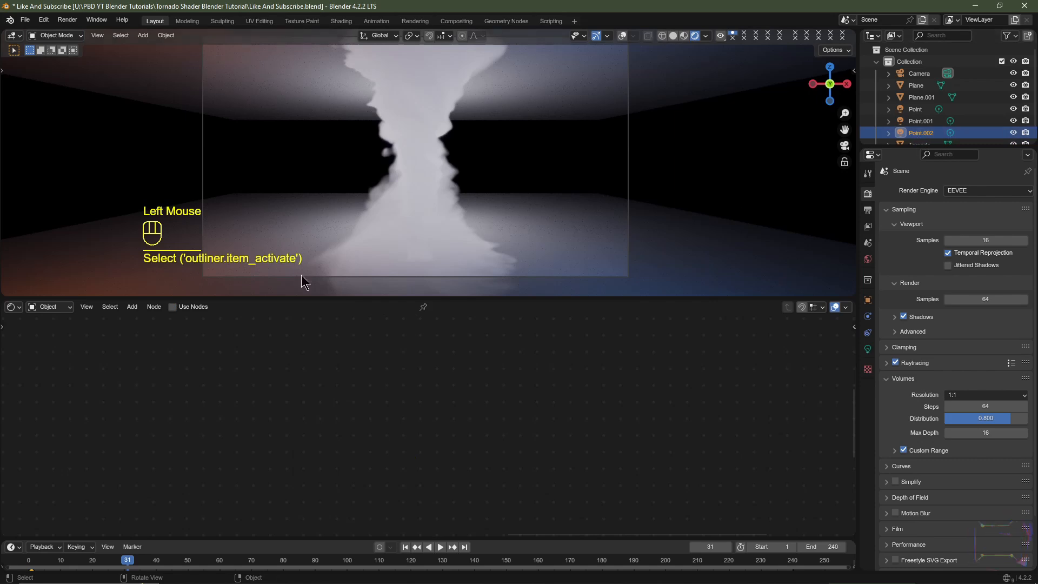
click(11, 307)
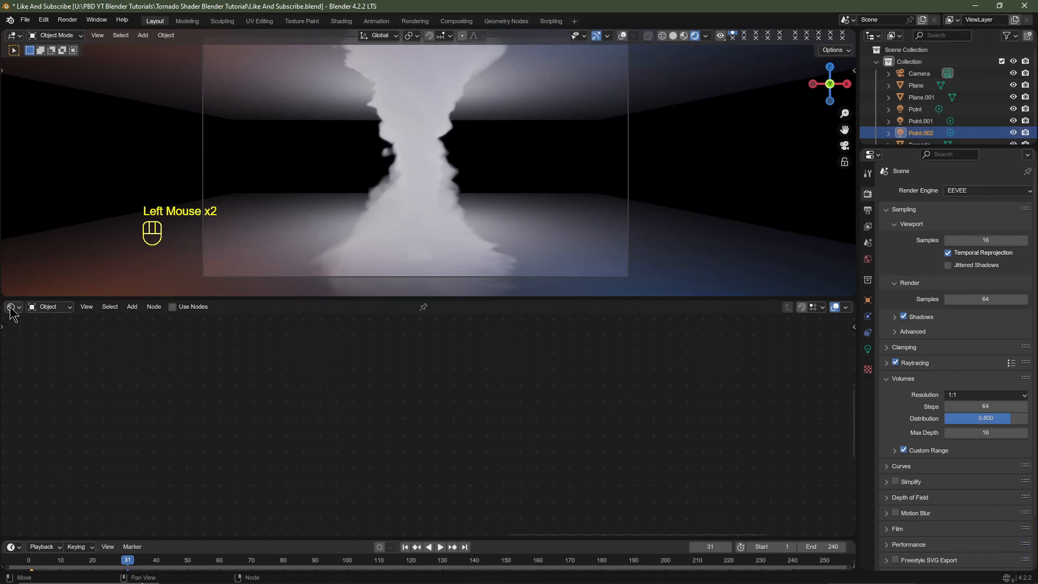
click(10, 308)
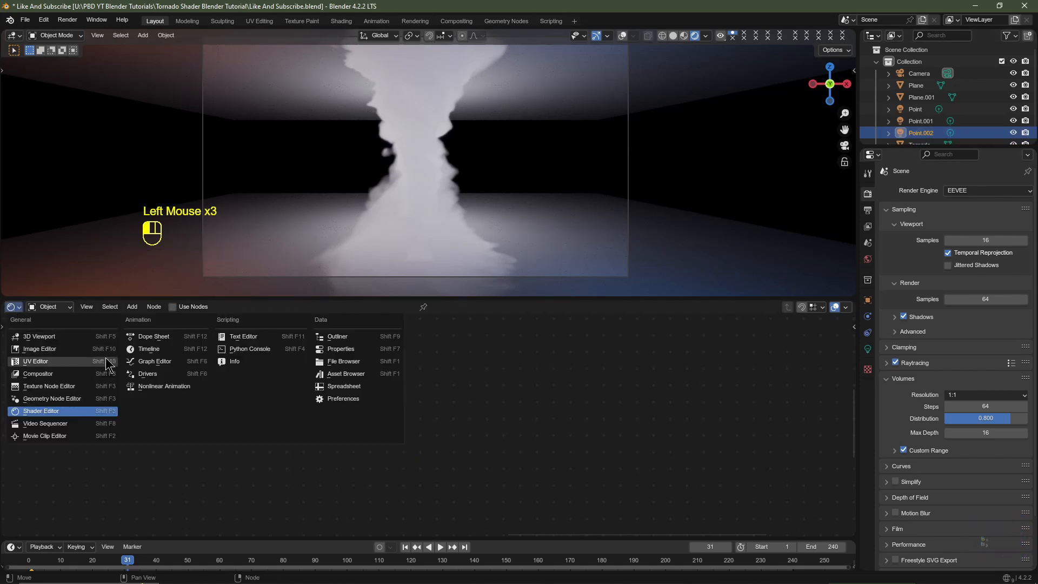
click(162, 385)
click(33, 354)
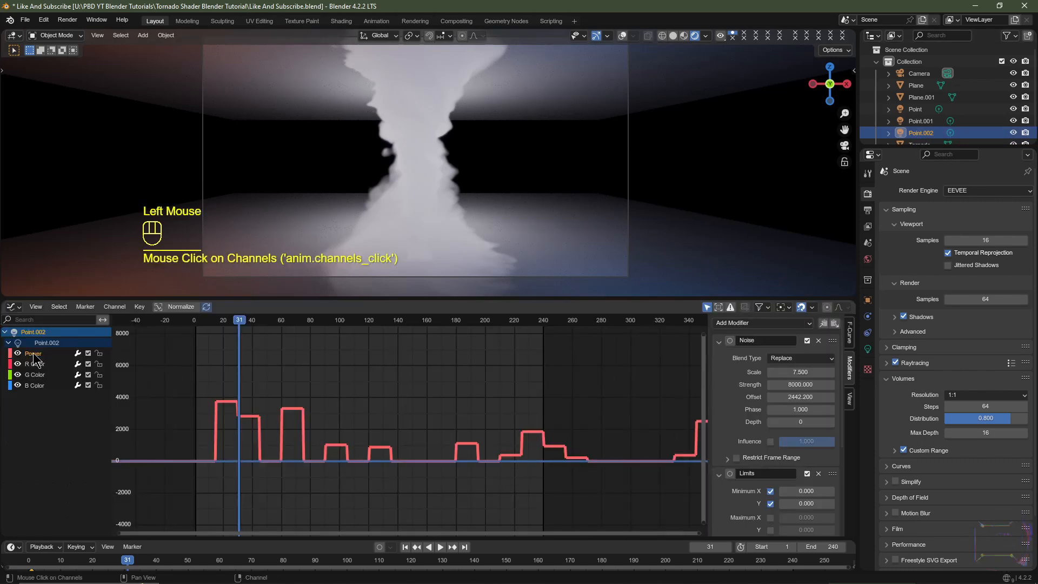
click(791, 385)
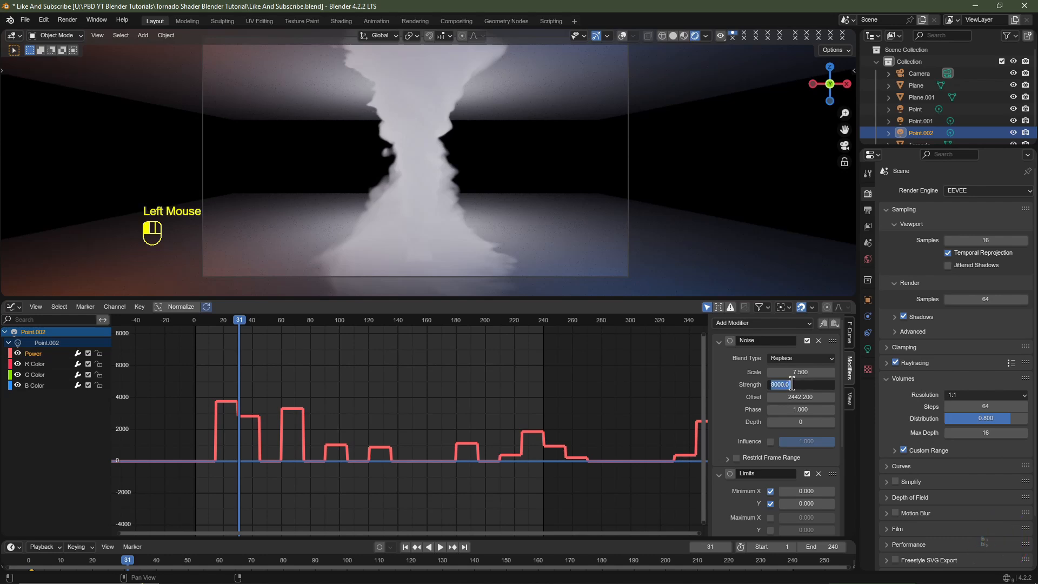
text(5000)
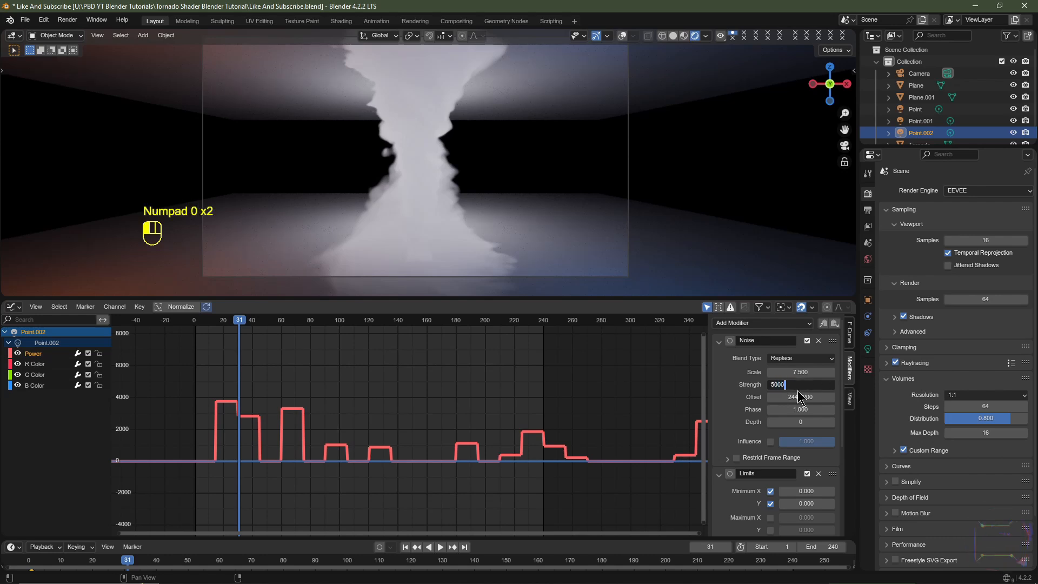
key(Return)
key(space)
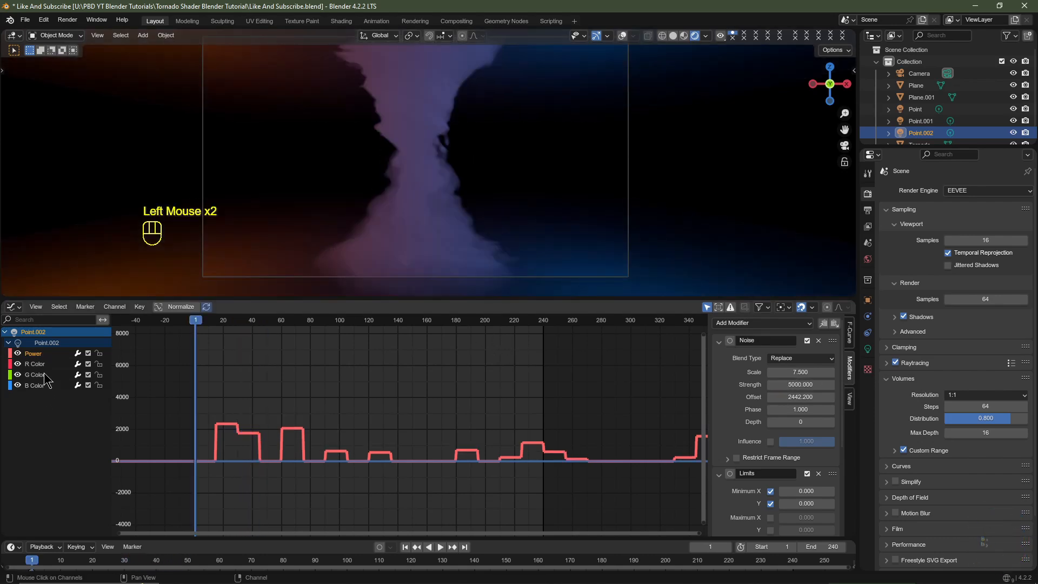
- Set the Noise modifier strength on the light's R Color channel to 5
click(35, 364)
click(36, 375)
click(35, 385)
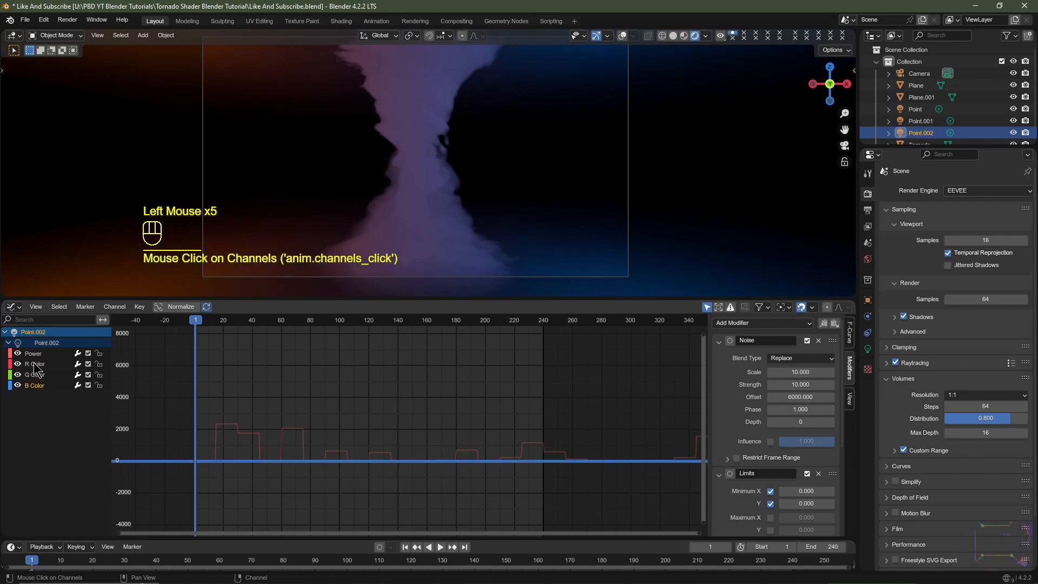
click(36, 363)
click(799, 385)
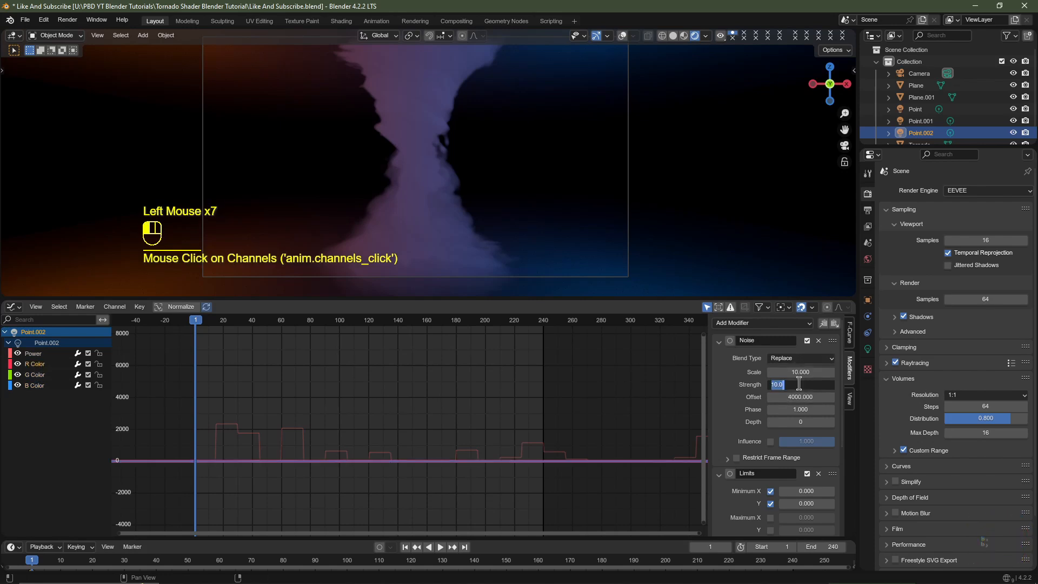
text(5)
key(Return)
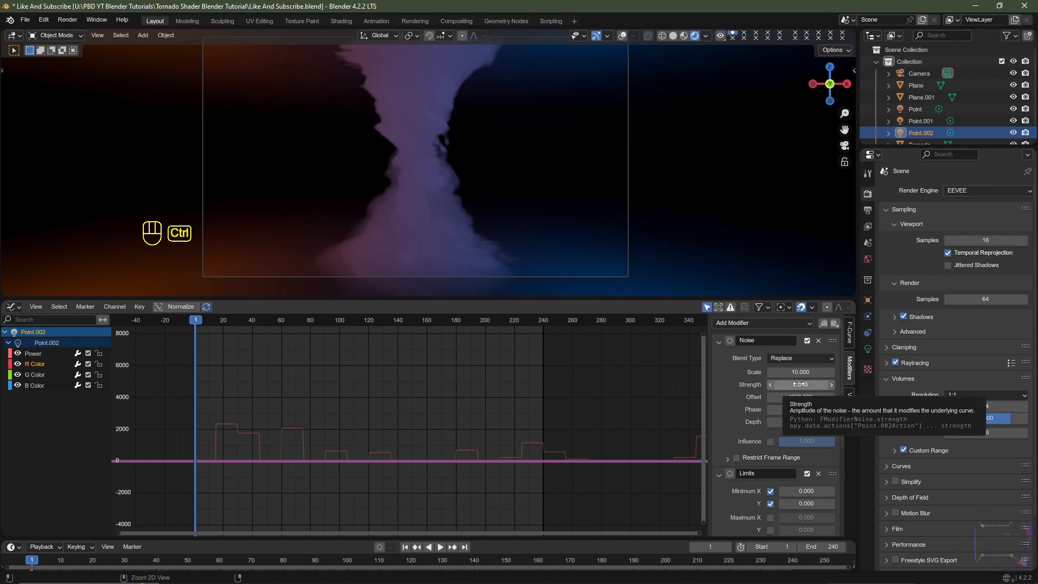
- Copy the R Color noise strength of 5 to the G Color and B Color channels and preview the animation
key(ctrl+c)
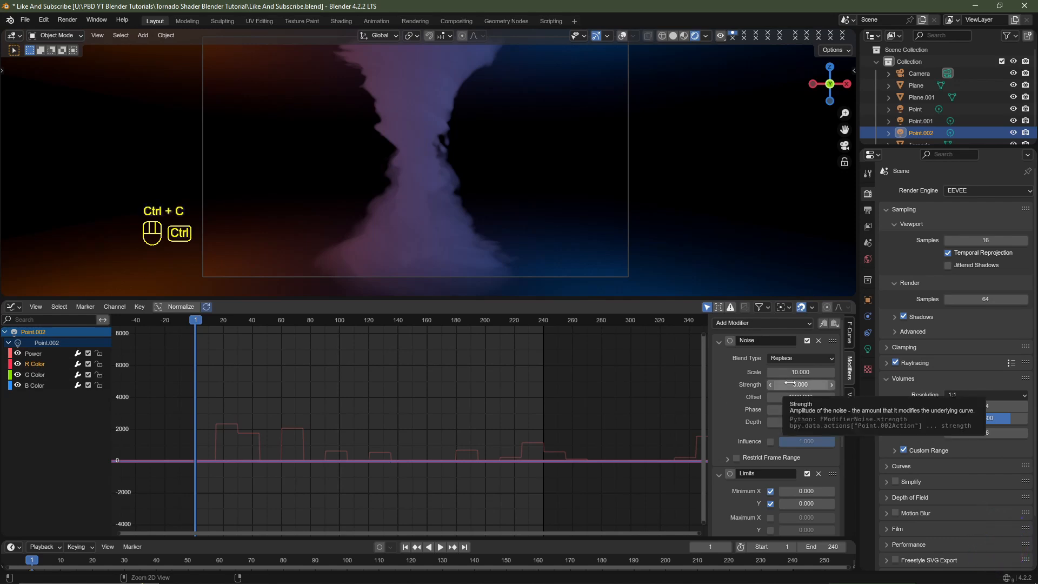
ctrl+click(33, 376)
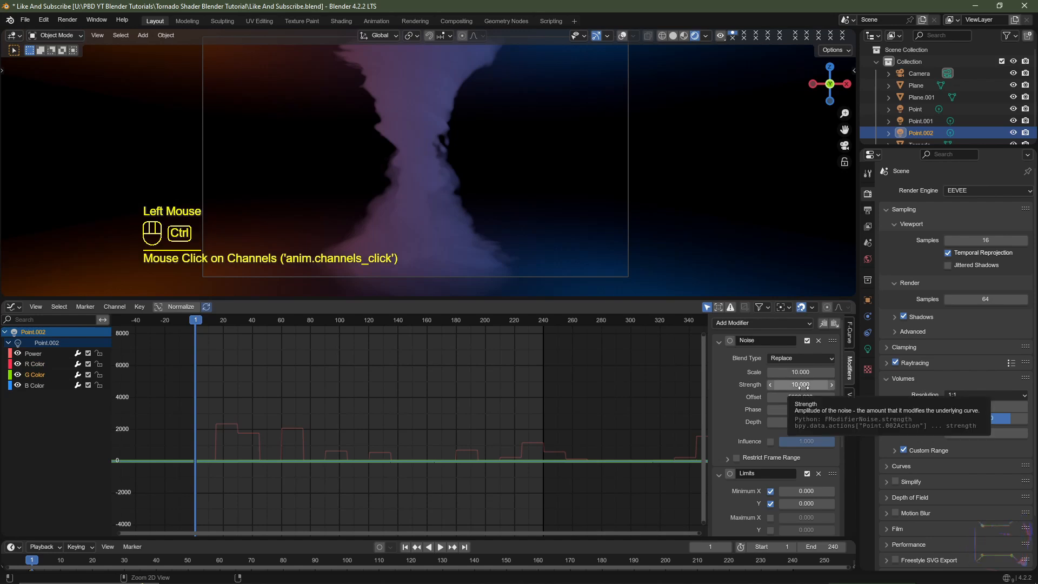
key(ctrl+v)
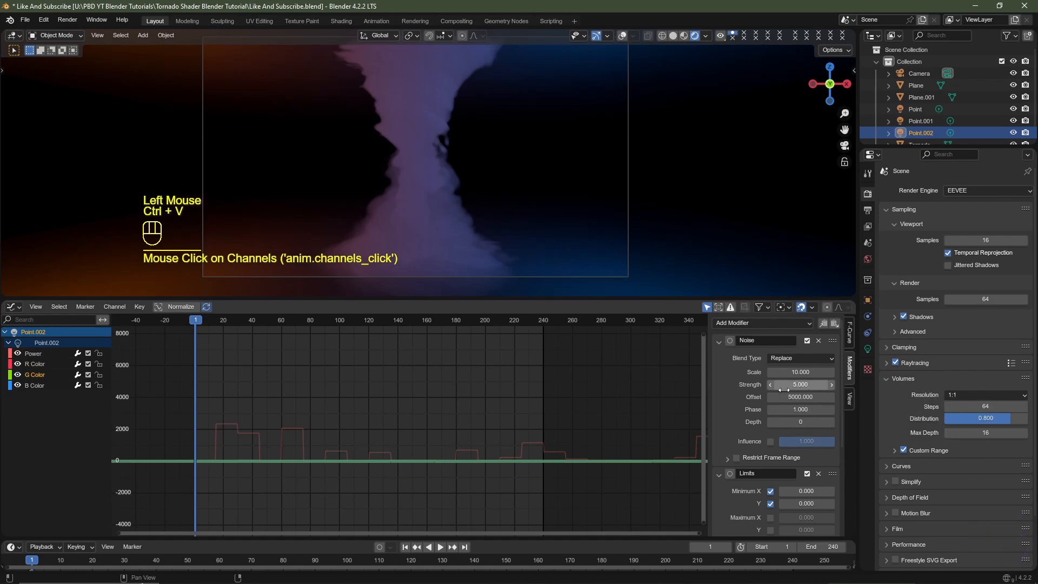
click(37, 386)
key(ctrl+v)
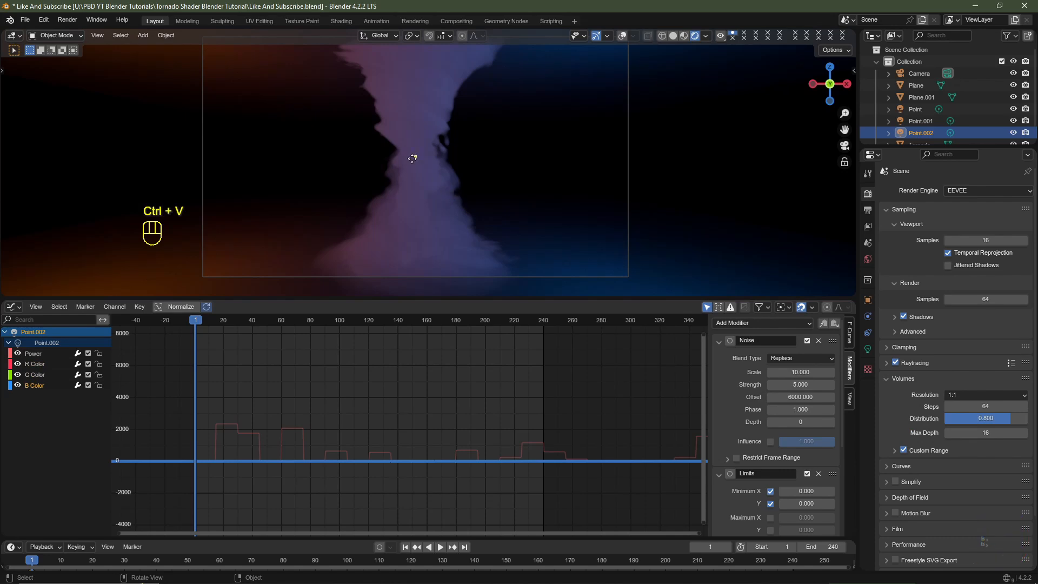
key(space)
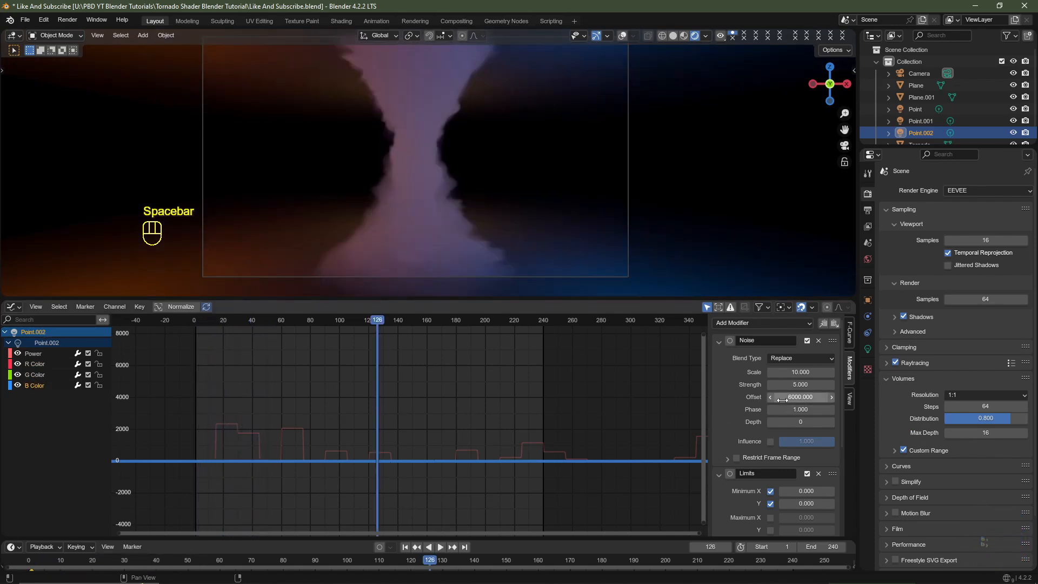
- Set the Noise offset to 7137.5 on the B Color channel and 2840.7 on R Color, and return to frame 1
drag(782, 399, 843, 399)
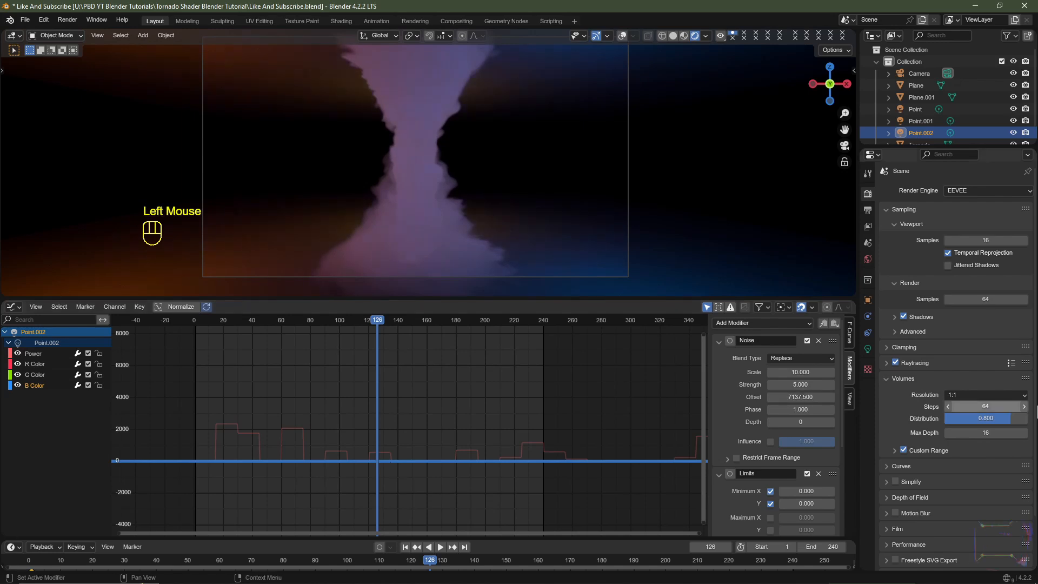
click(36, 375)
click(33, 364)
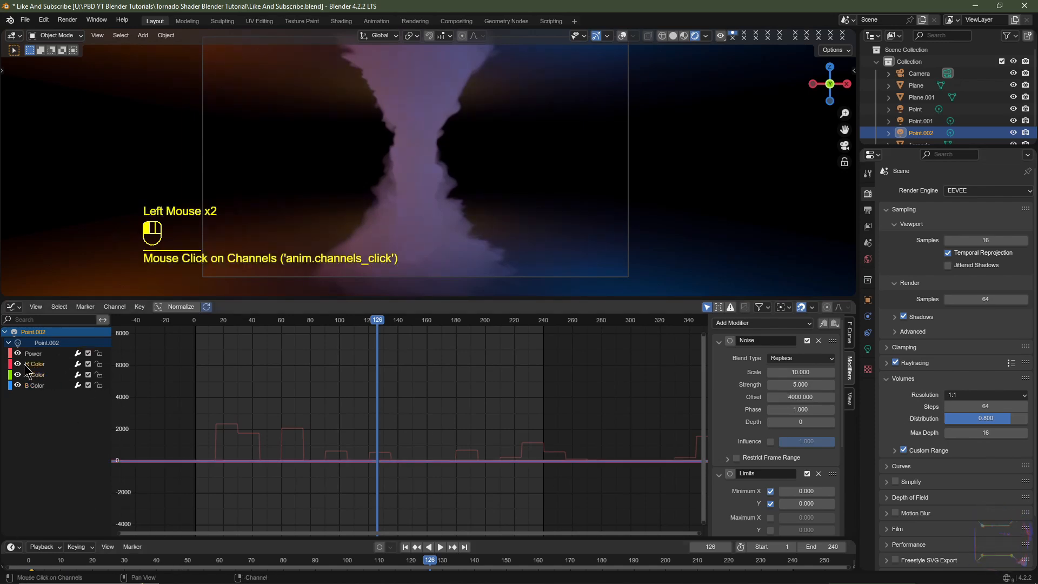
drag(800, 396, 766, 397)
key(shift+Left)
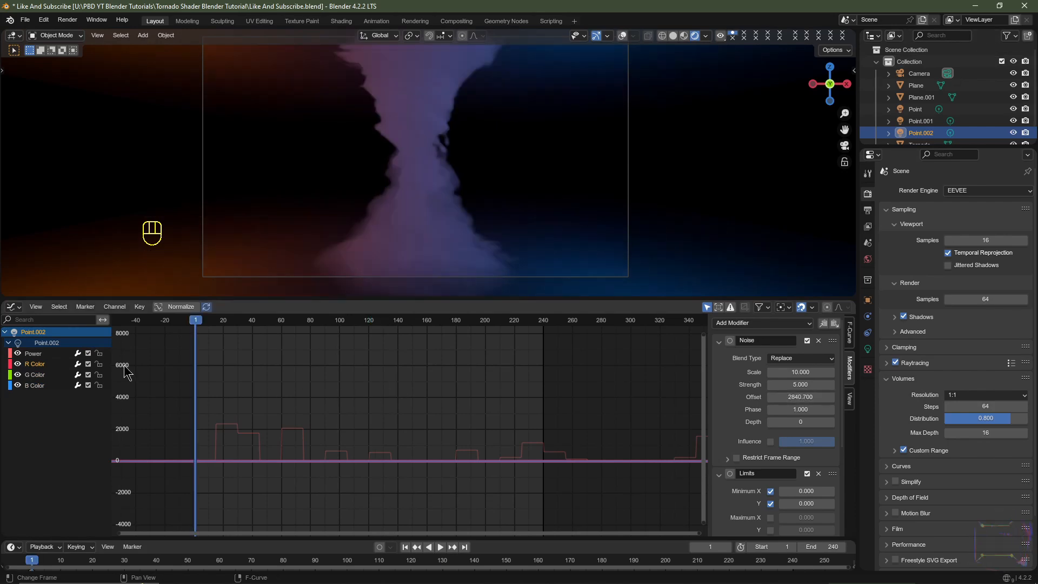
- Select the tornado and set the Detail of its shader's 2.5-scale Noise Texture to 15, preview it and return to the first frame
click(12, 306)
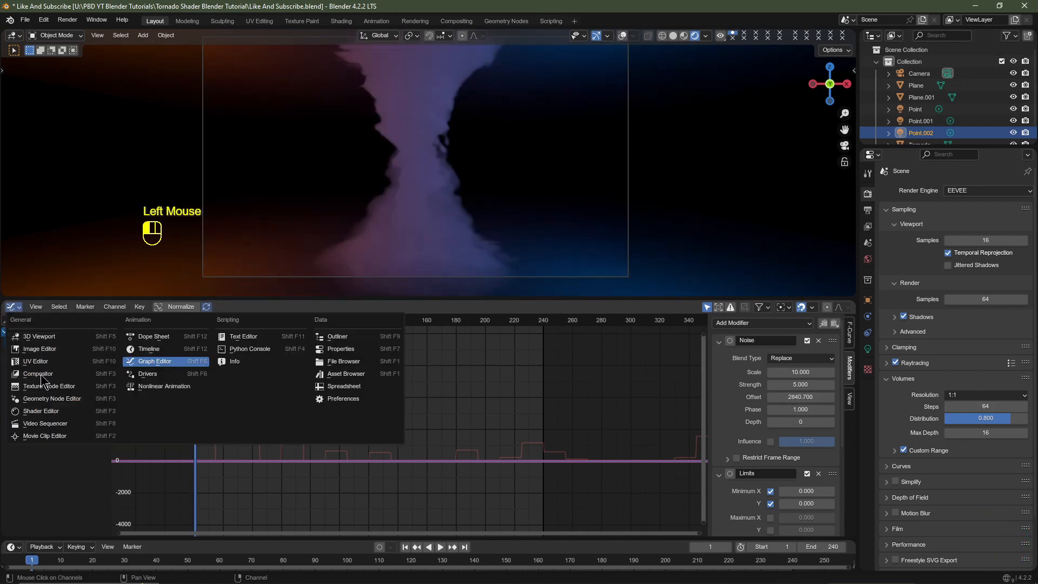
click(49, 408)
click(420, 126)
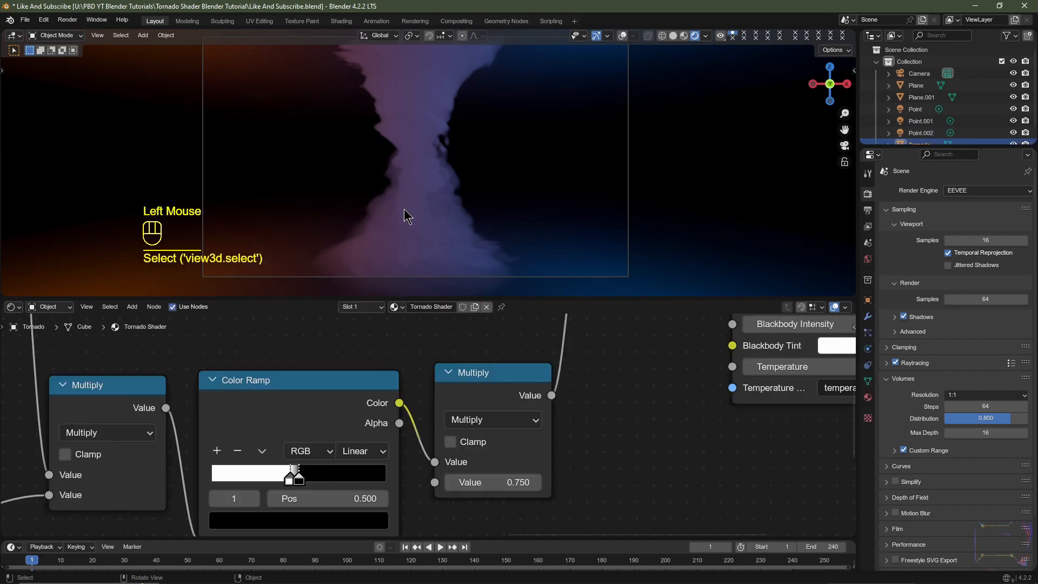
scroll(405, 358, down, 7)
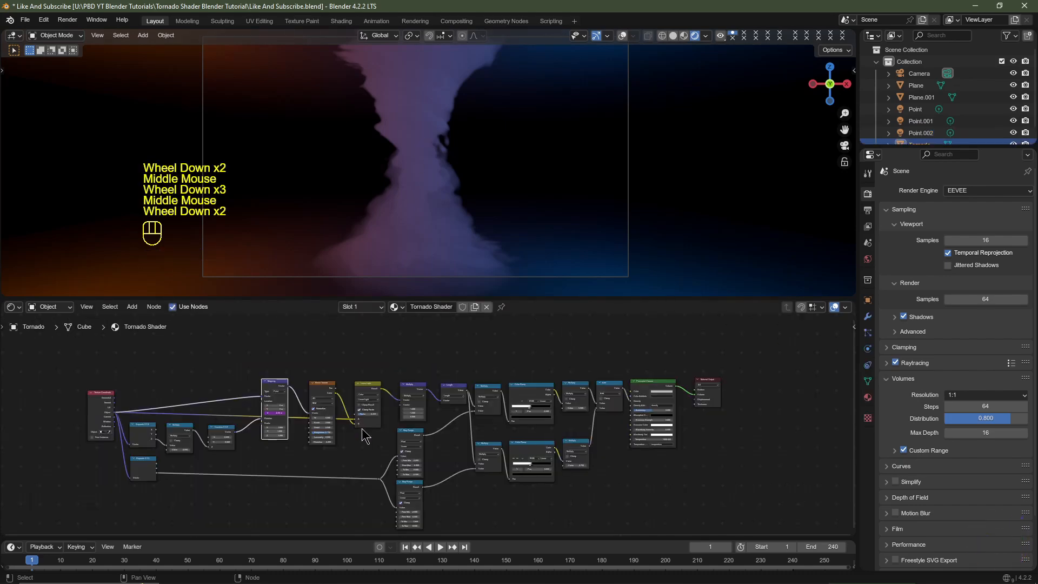
middle_drag(361, 429, 394, 419)
scroll(369, 401, up, 1)
scroll(368, 409, up, 1)
scroll(329, 401, up, 3)
scroll(379, 421, up, 5)
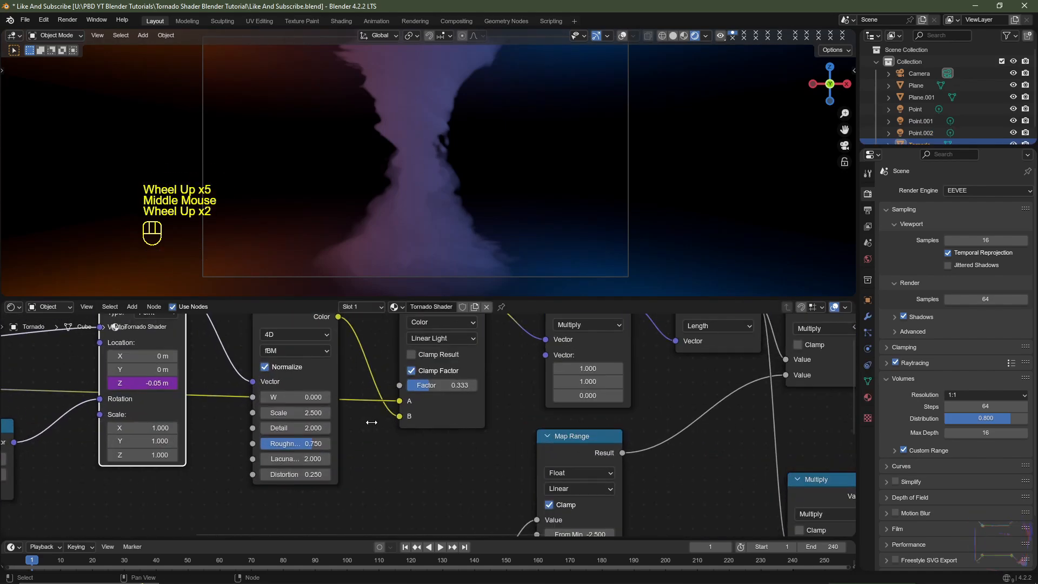
click(188, 429)
drag(188, 429, 227, 429)
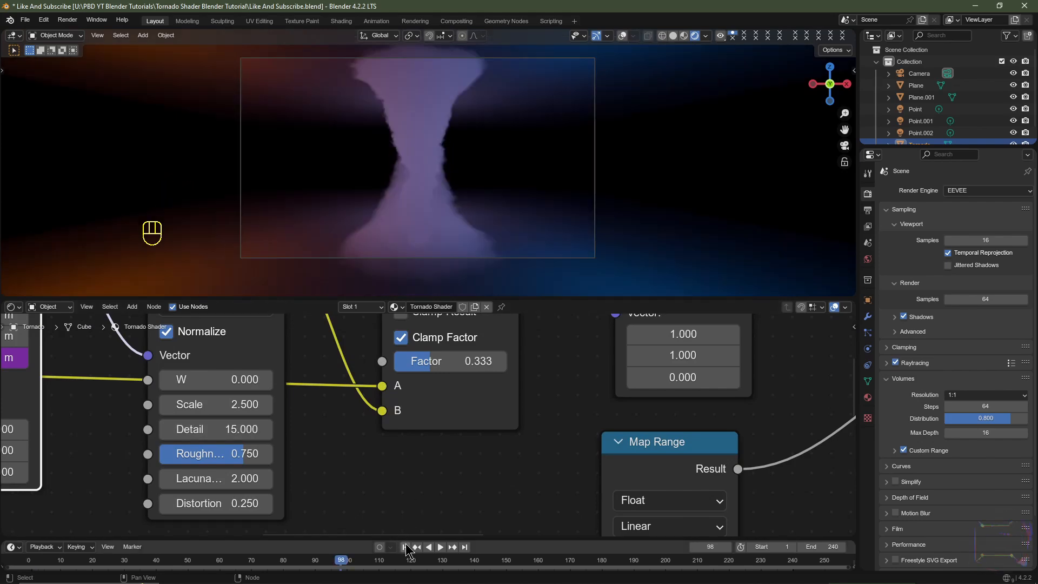
click(404, 547)
- Show the overlays, move the Point and Point.001 lights together 4 m along global Y, and return to the camera view
scroll(621, 52, up, 3)
click(622, 36)
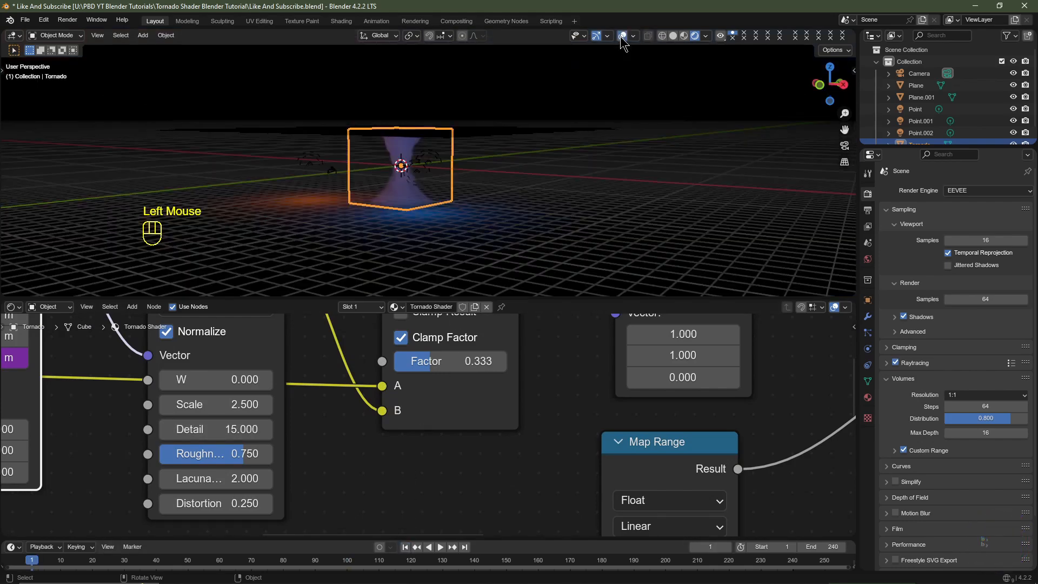
scroll(621, 108, up, 3)
click(919, 121)
shift+click(911, 109)
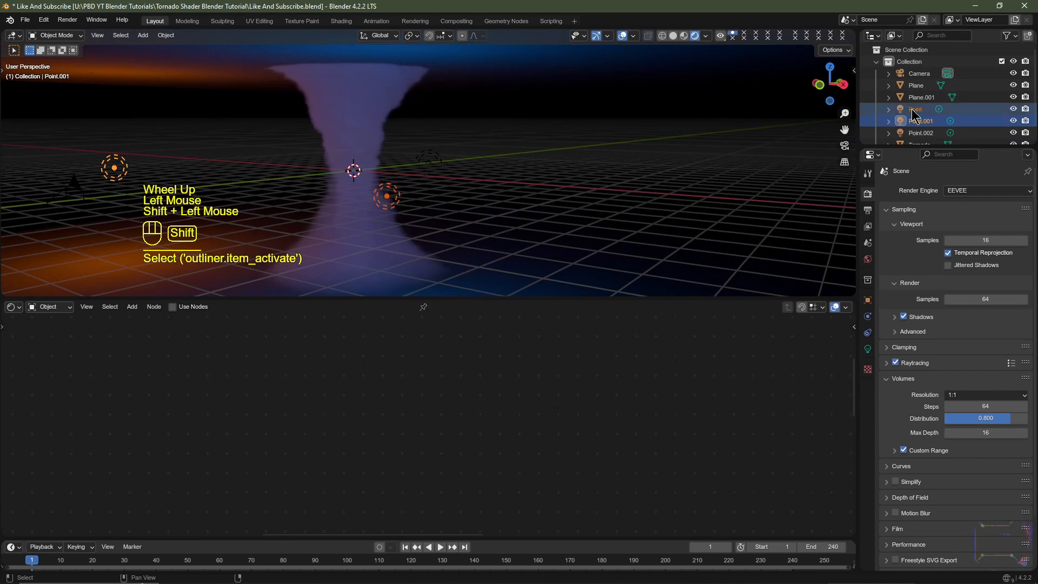
middle_drag(556, 192, 433, 185)
key(KP_3)
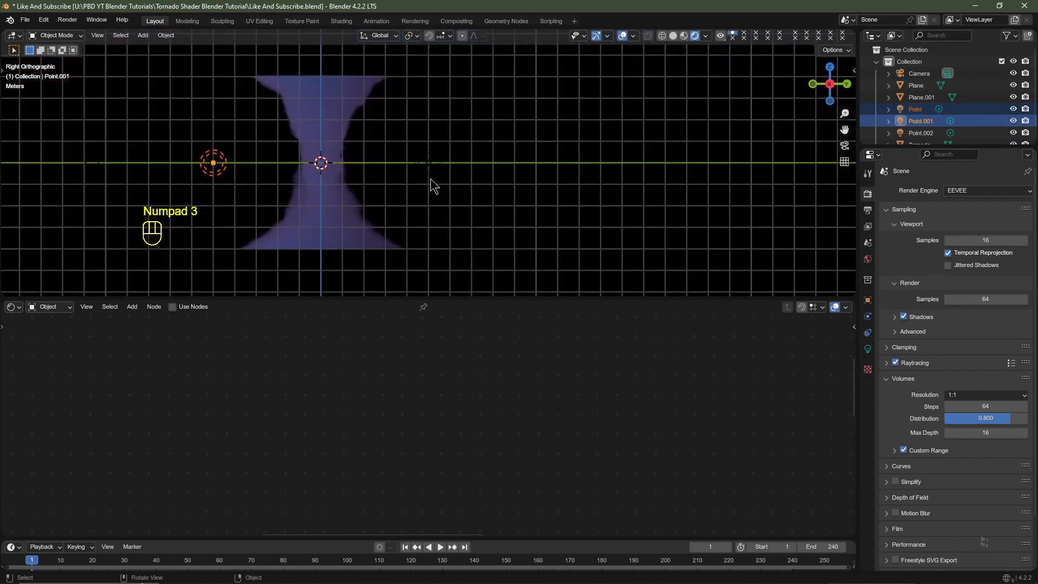
key(g)
key(y)
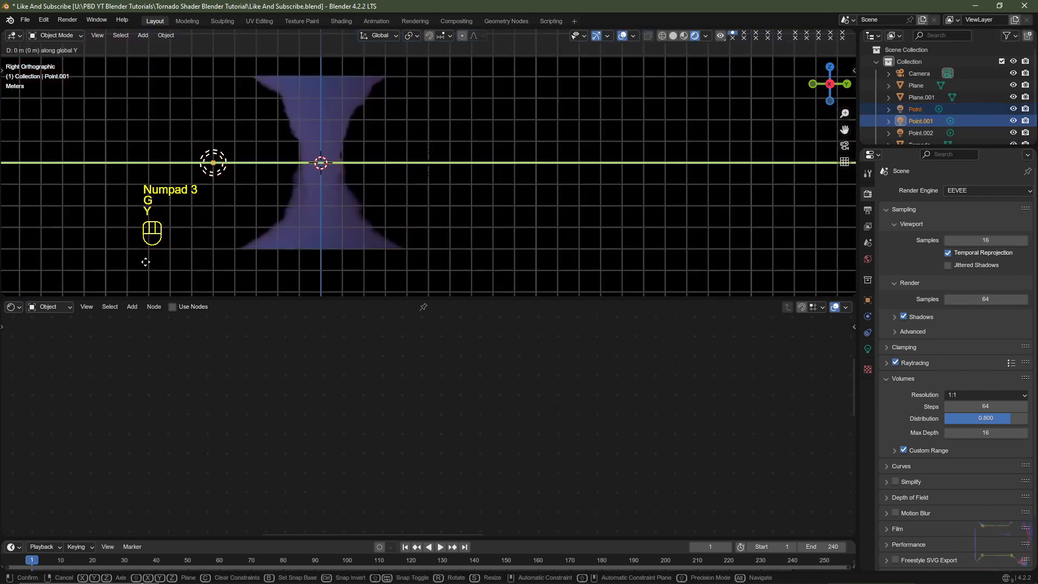
ctrl+click(220, 253)
middle_drag(220, 253, 369, 218)
key(KP_0)
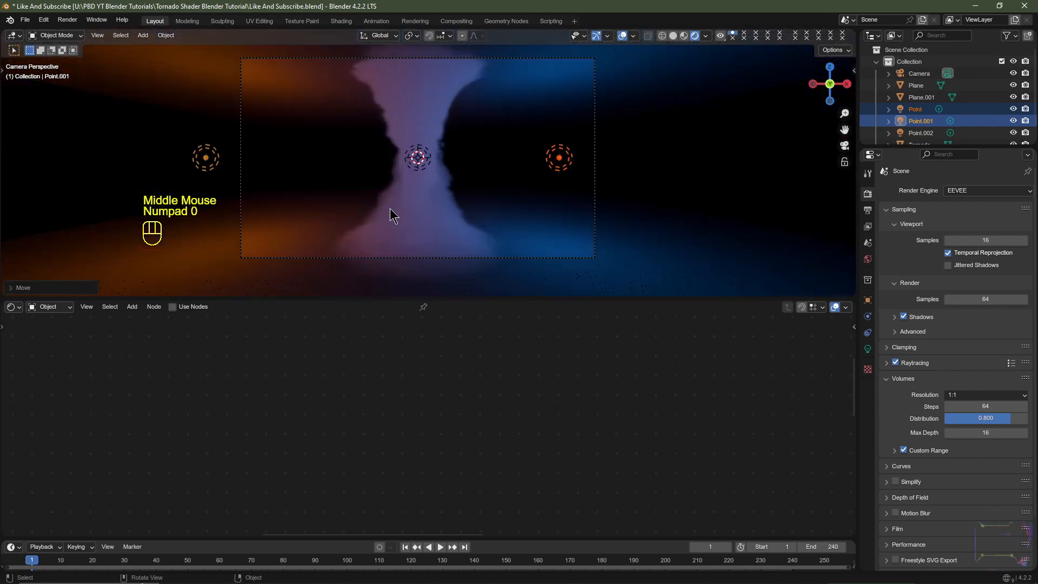
- Enable Volume Shadows in the EEVEE render settings and inspect the lighting on the tornado
scroll(551, 203, up, 2)
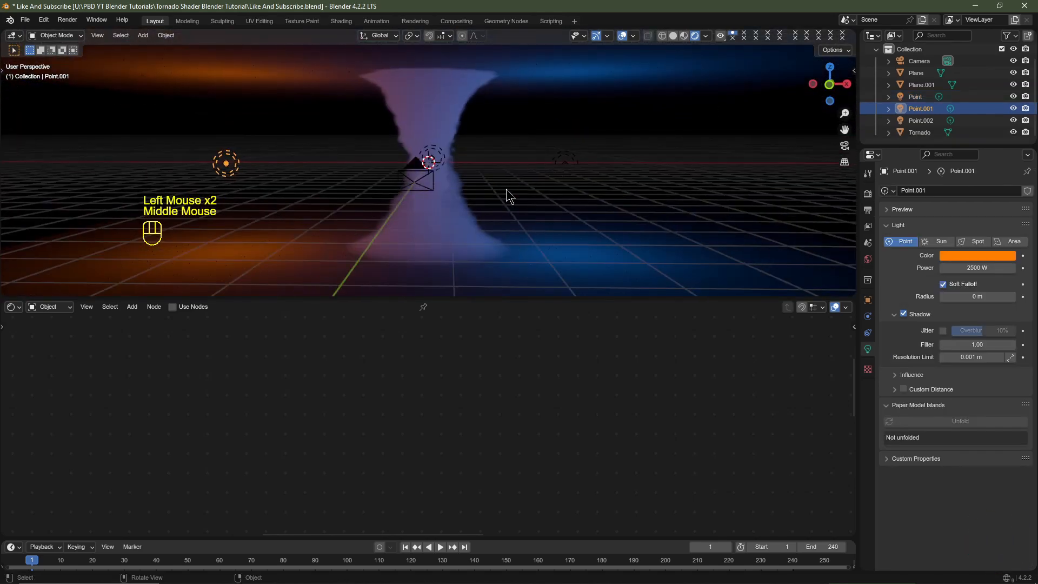
scroll(501, 190, up, 2)
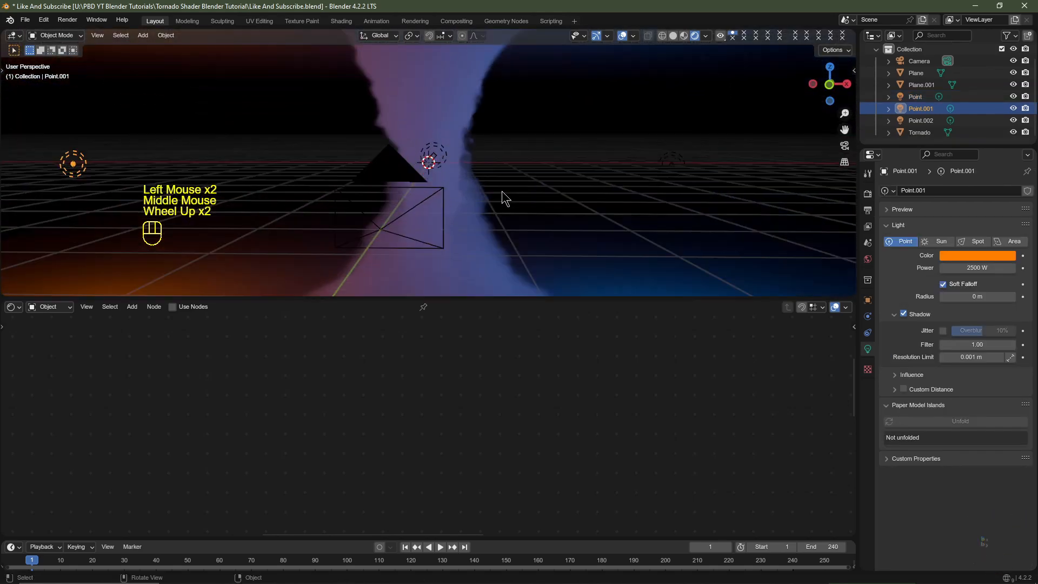
middle_drag(502, 190, 484, 202)
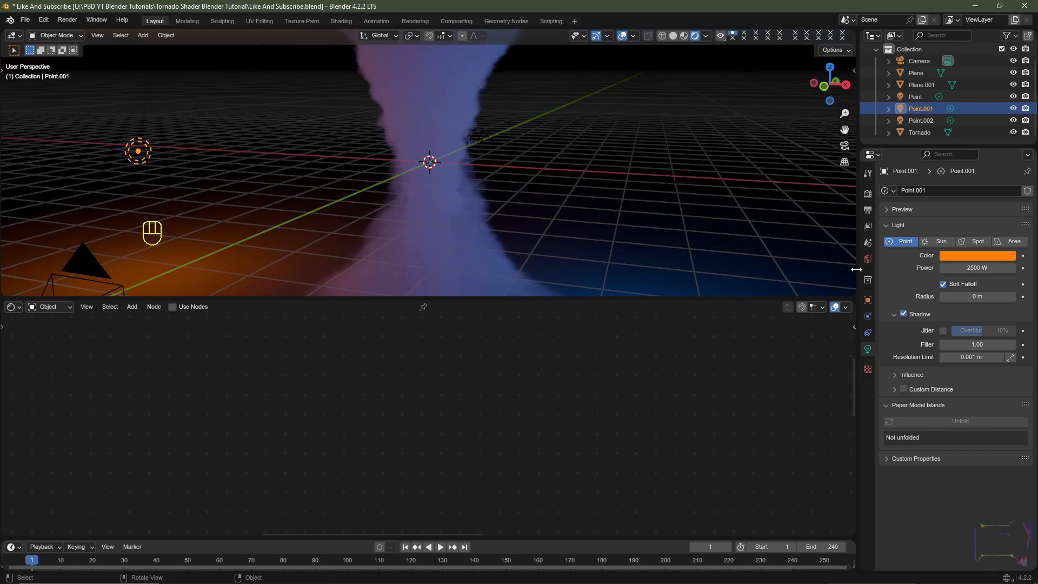
click(866, 195)
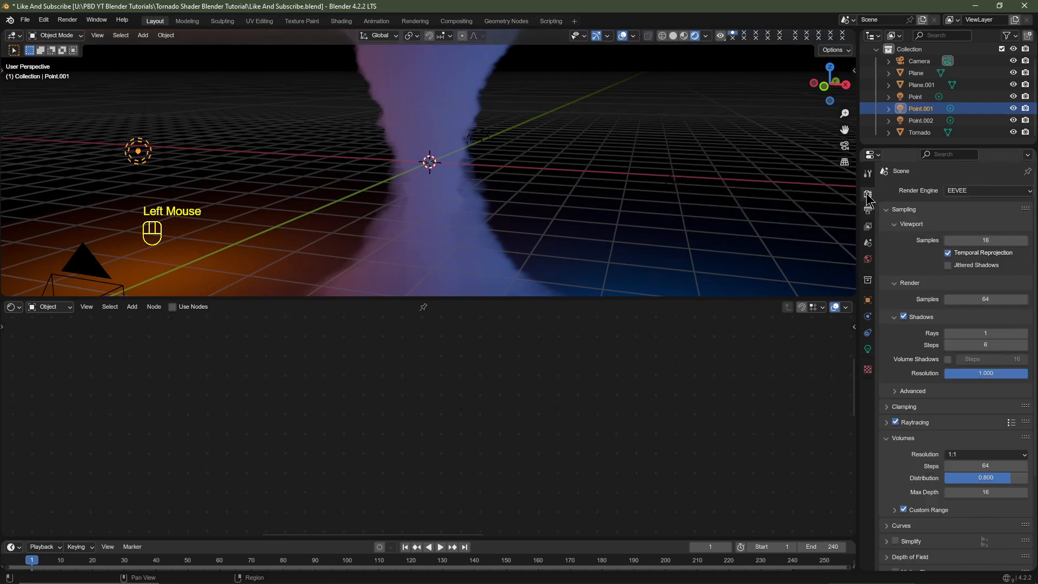
click(890, 317)
click(893, 318)
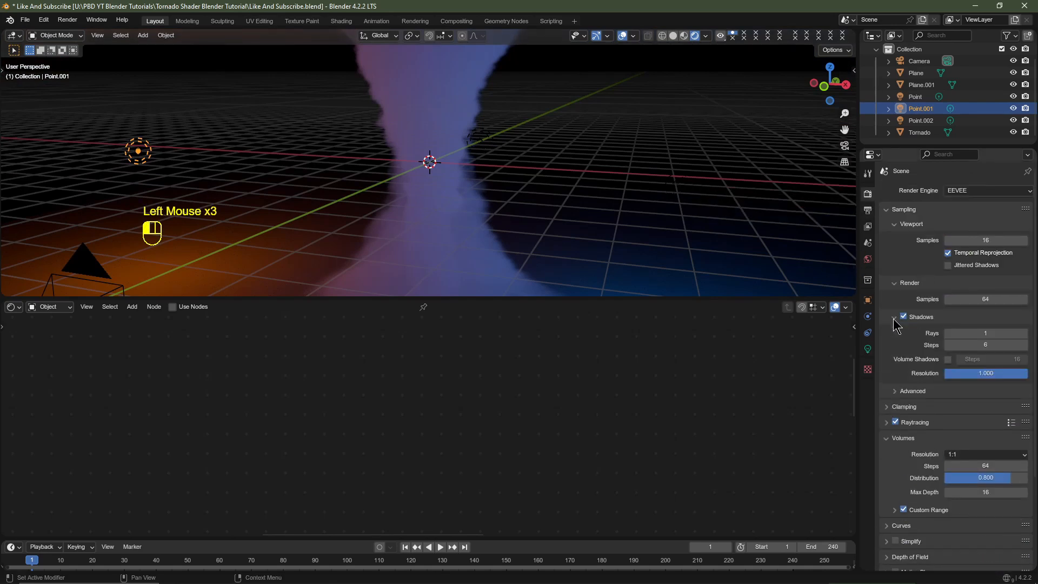
click(947, 359)
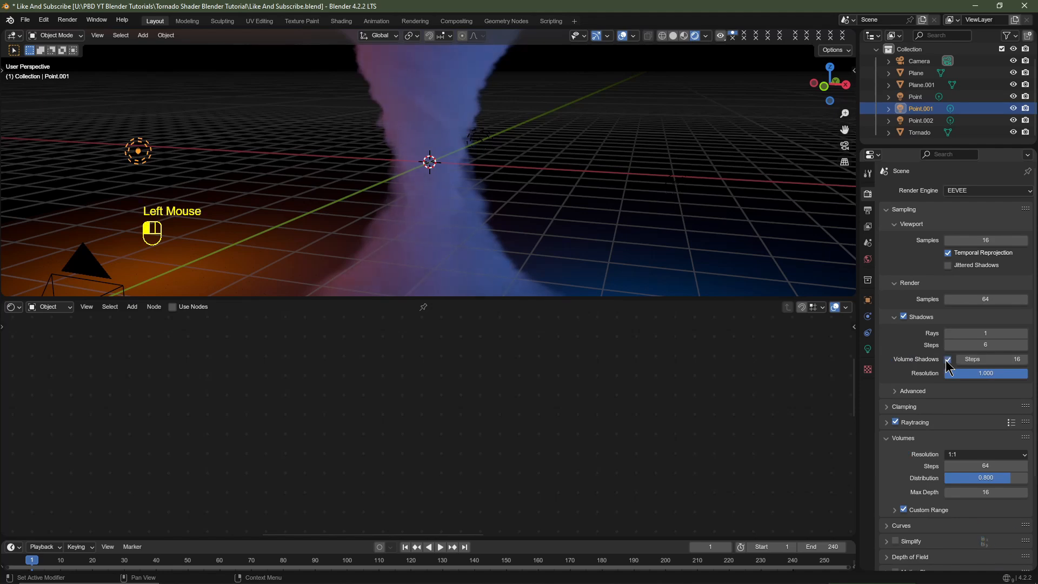
middle_drag(341, 169, 372, 179)
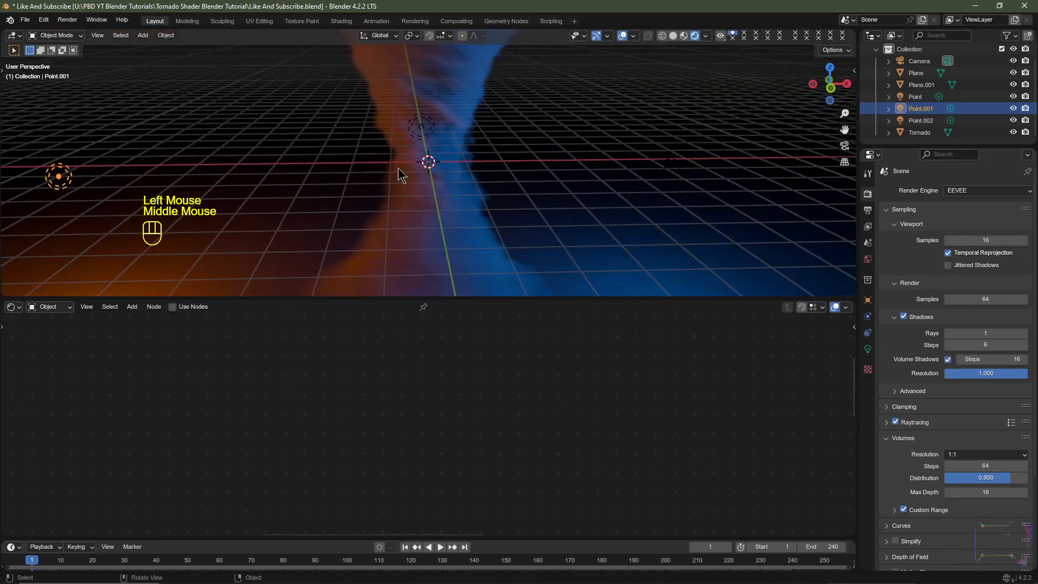
- In solid front view, move the Point.001 light about 2 m along global X toward the tornado
key(KP_1)
scroll(517, 163, down, 2)
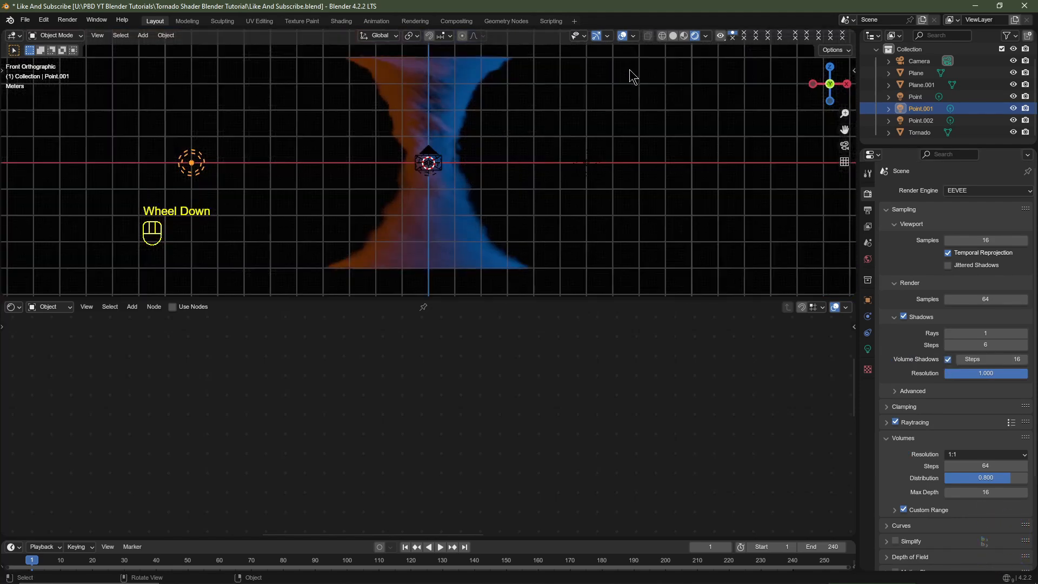
click(673, 35)
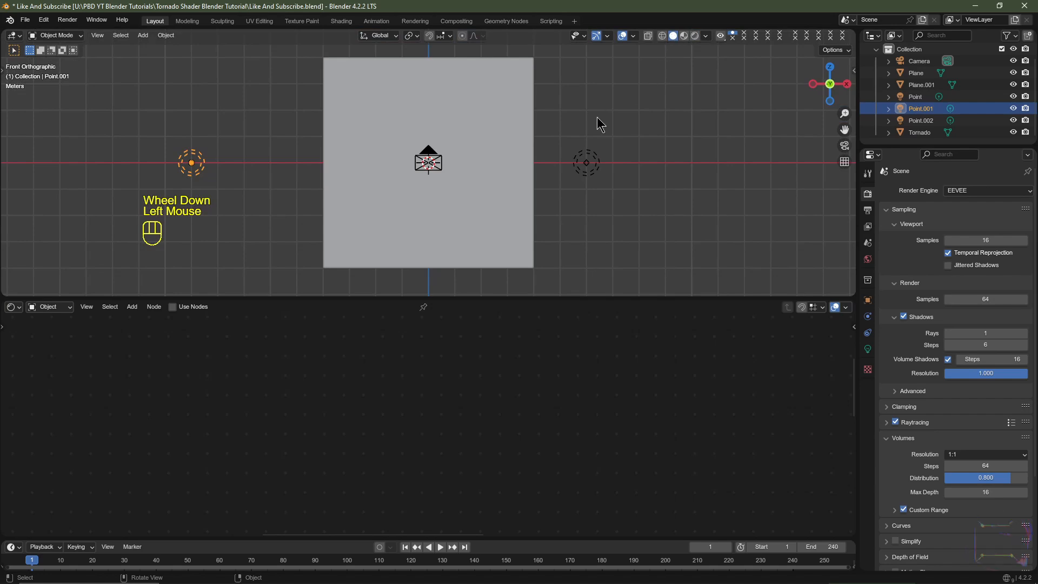
key(g)
key(x)
ctrl+right_click(198, 171)
key(g)
key(x)
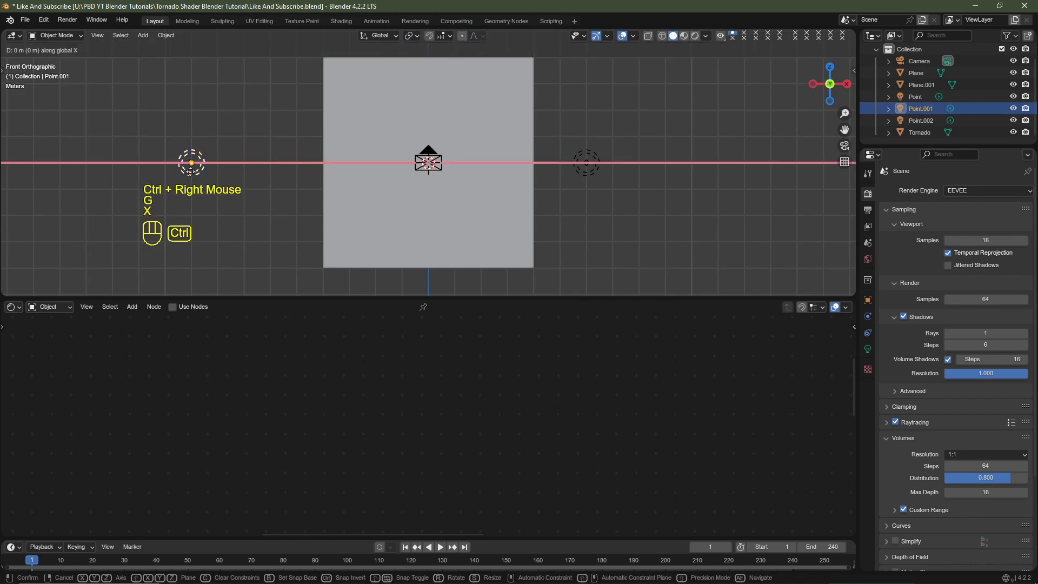
ctrl+click(239, 167)
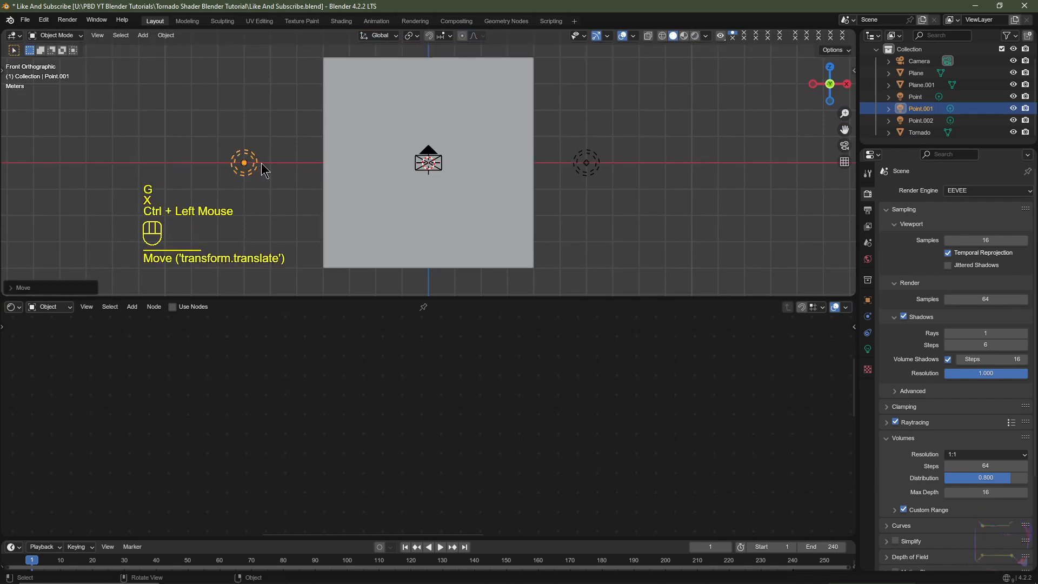
- Move the Point light 1 m outward along global X and return to the rendered camera view
click(590, 162)
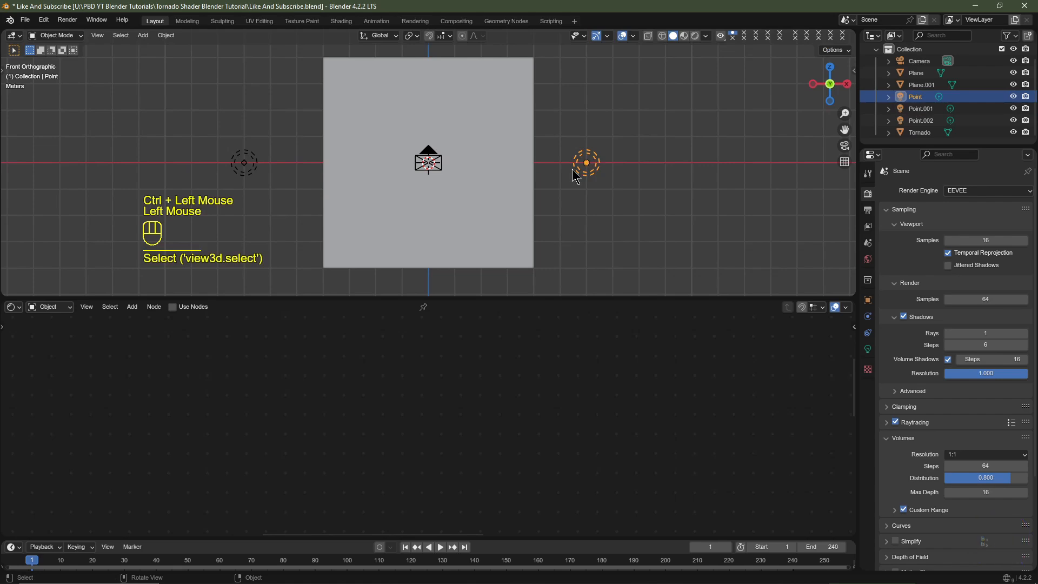
key(g)
key(x)
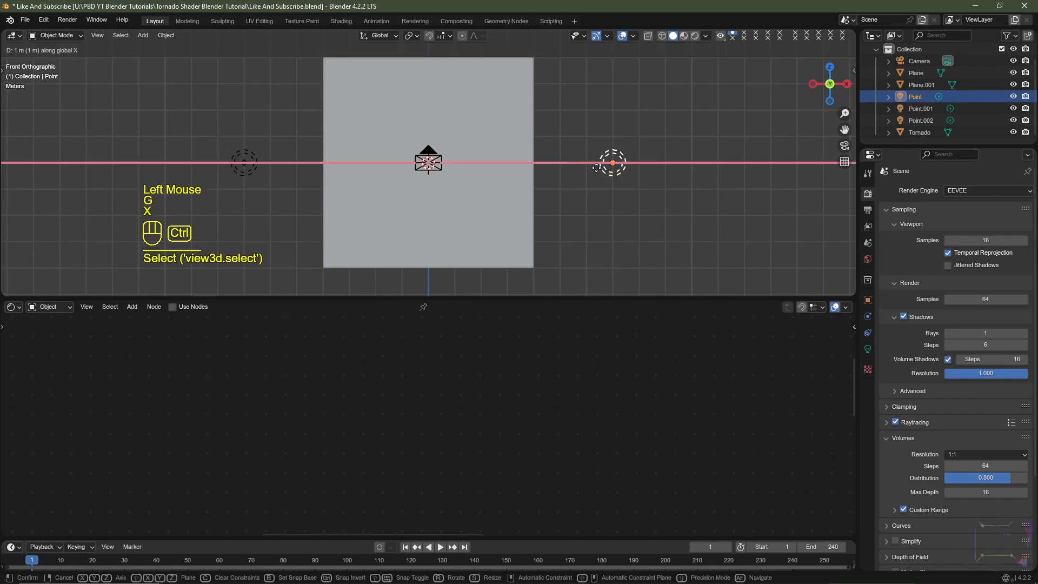
ctrl+click(532, 178)
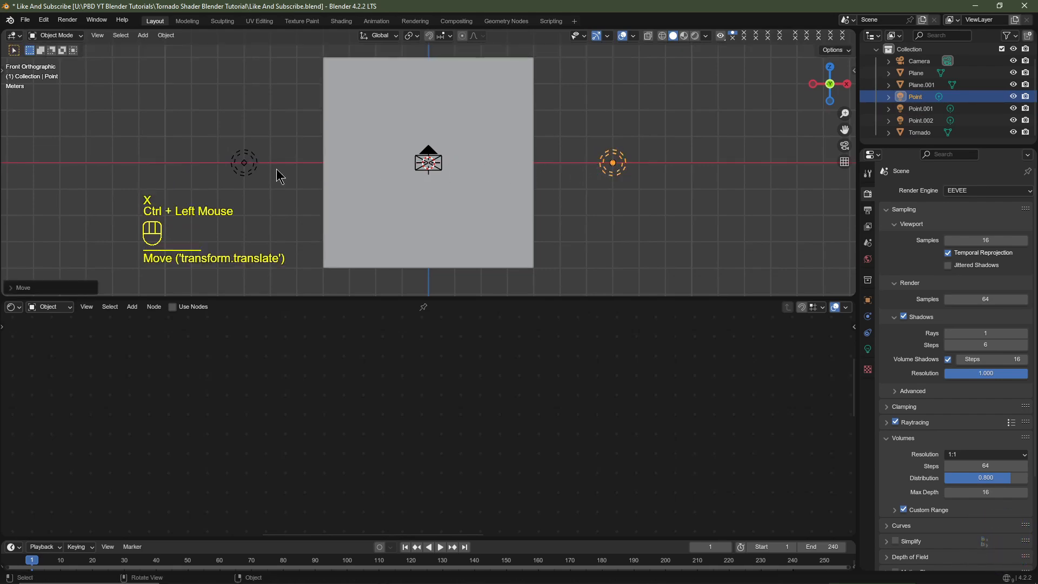
key(KP_5)
key(KP_0)
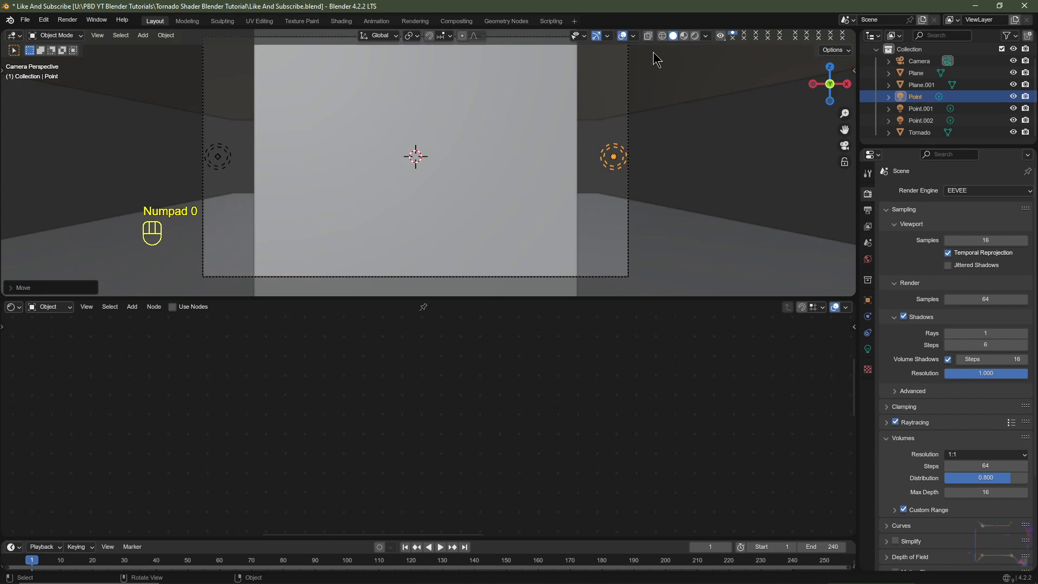
double_click(699, 31)
click(695, 36)
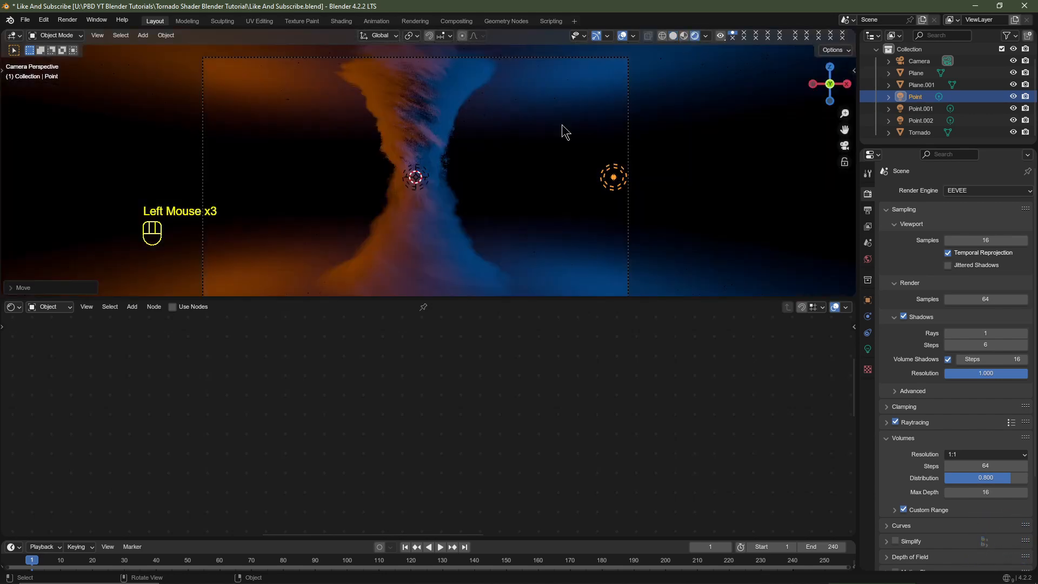
- Enlarge the 3D viewport and play the animation briefly to check the lighting on the tornado
drag(547, 299, 546, 419)
scroll(510, 313, up, 1)
shift+middle_drag(509, 313, 508, 306)
key(space)
key(space)
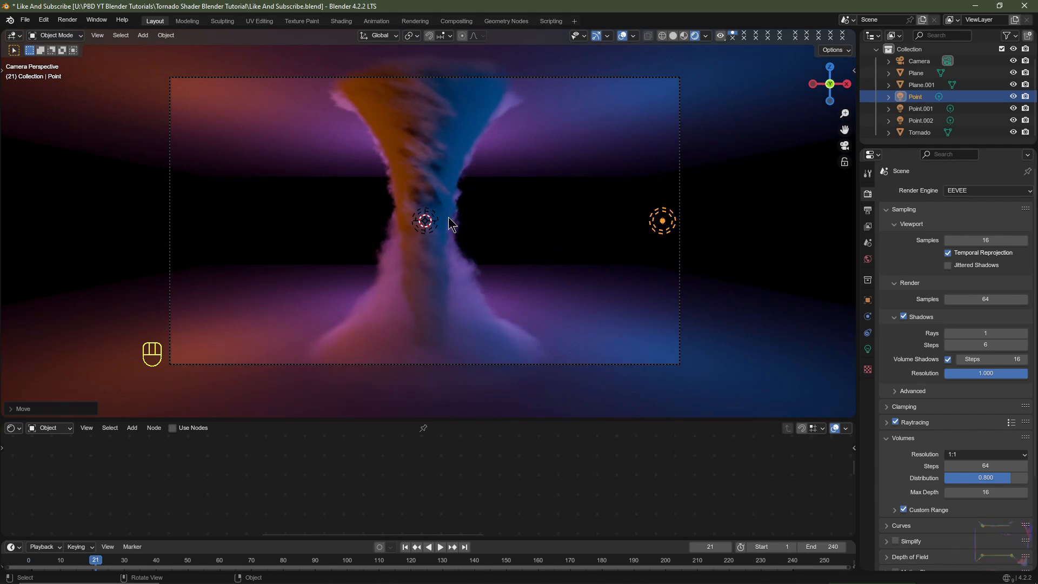
- Select the tornado and set the value of the Multiply node after its shader's upper Color Ramp to 2.5
click(455, 142)
scroll(443, 487, down, 2)
drag(667, 419, 662, 292)
scroll(346, 476, down, 5)
scroll(462, 470, up, 4)
click(478, 414)
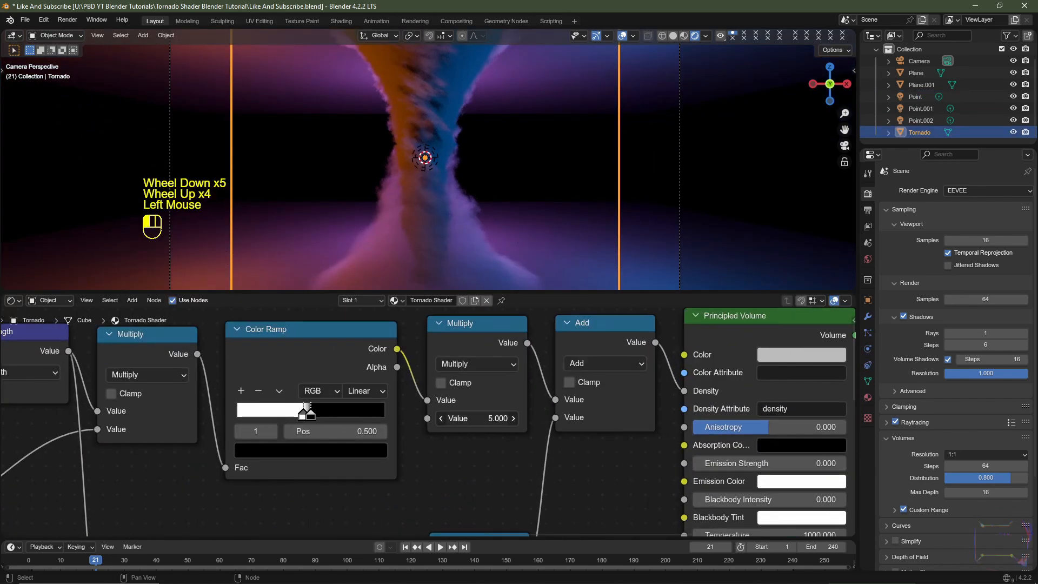
key(Return)
click(486, 416)
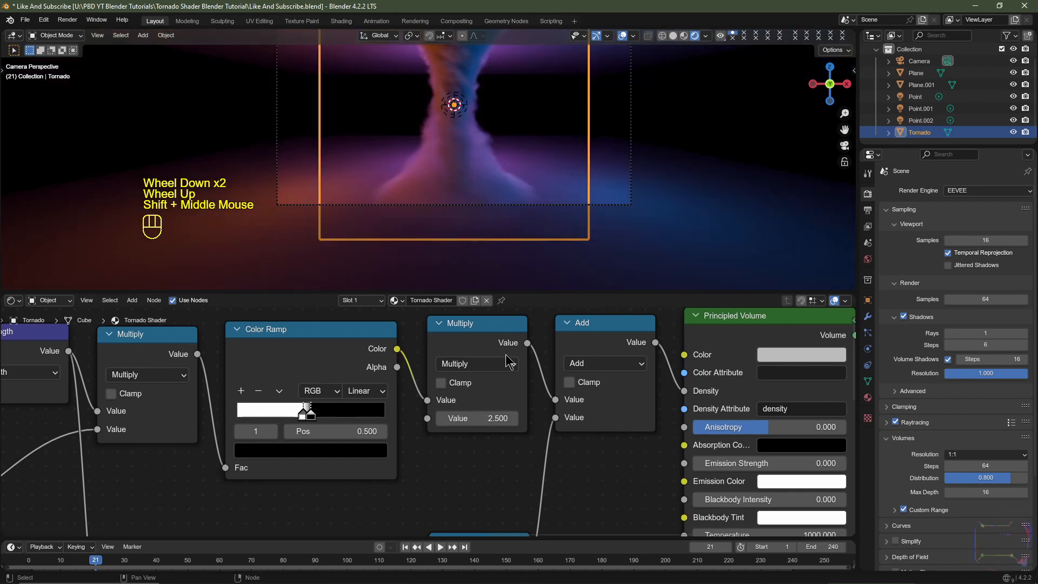
- Set the value of the Multiply node after the lower Color Ramp to 0.75
middle_drag(500, 481, 509, 341)
double_click(498, 494)
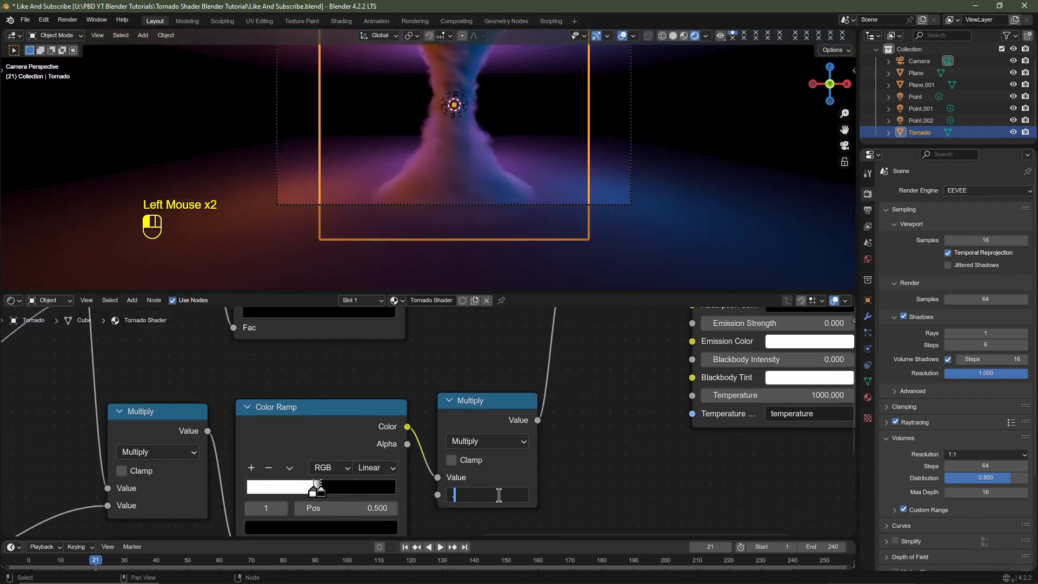
text(.75)
key(Return)
scroll(567, 432, down, 2)
middle_drag(567, 433, 473, 419)
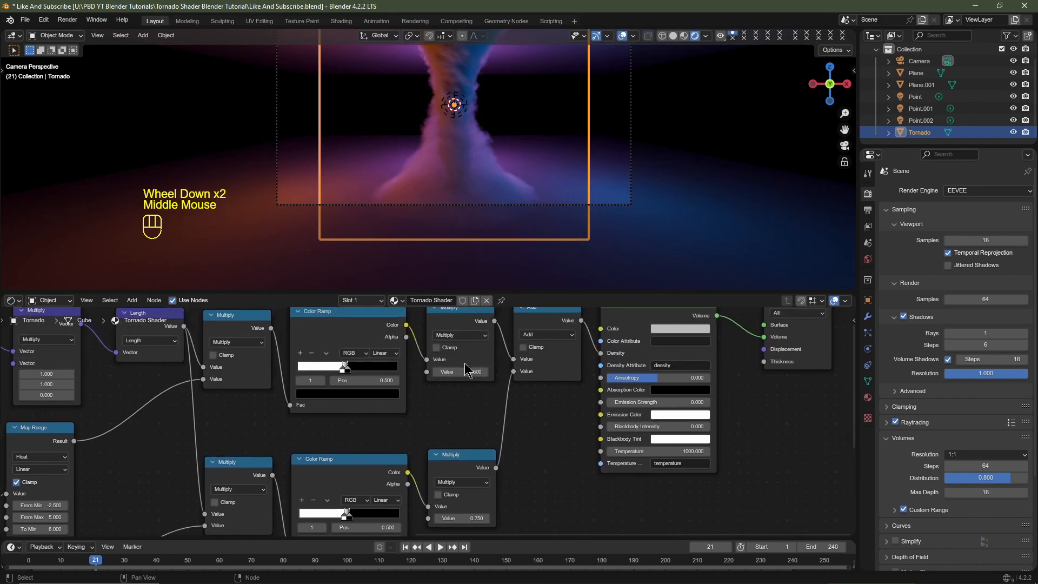
middle_drag(227, 444, 557, 433)
middle_drag(286, 464, 556, 441)
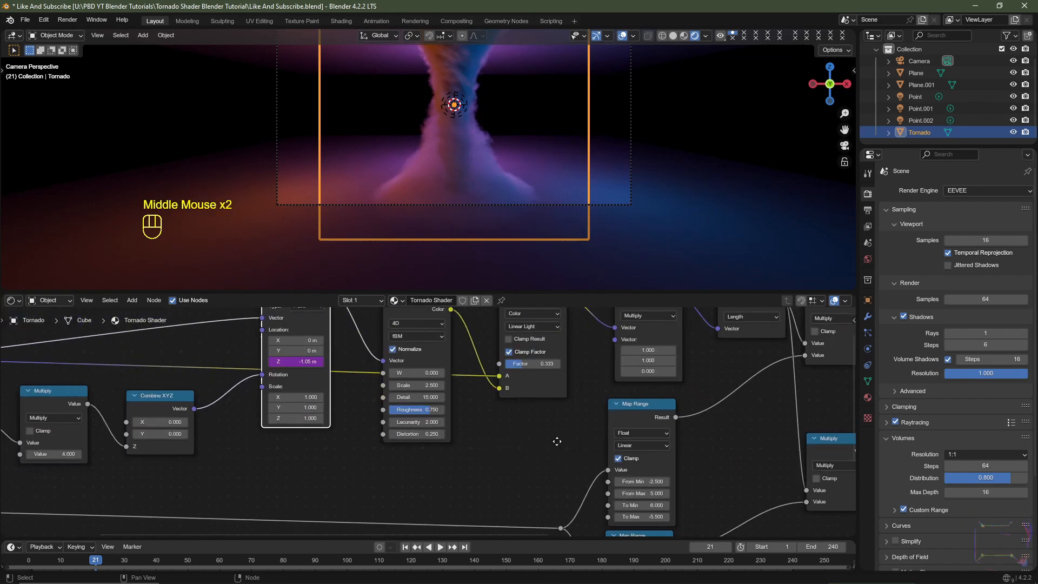
middle_drag(45, 451, 270, 427)
mouse_move(281, 430)
mouse_down()
mouse_move(324, 429)
mouse_move(294, 429)
mouse_up()
right_click(281, 429)
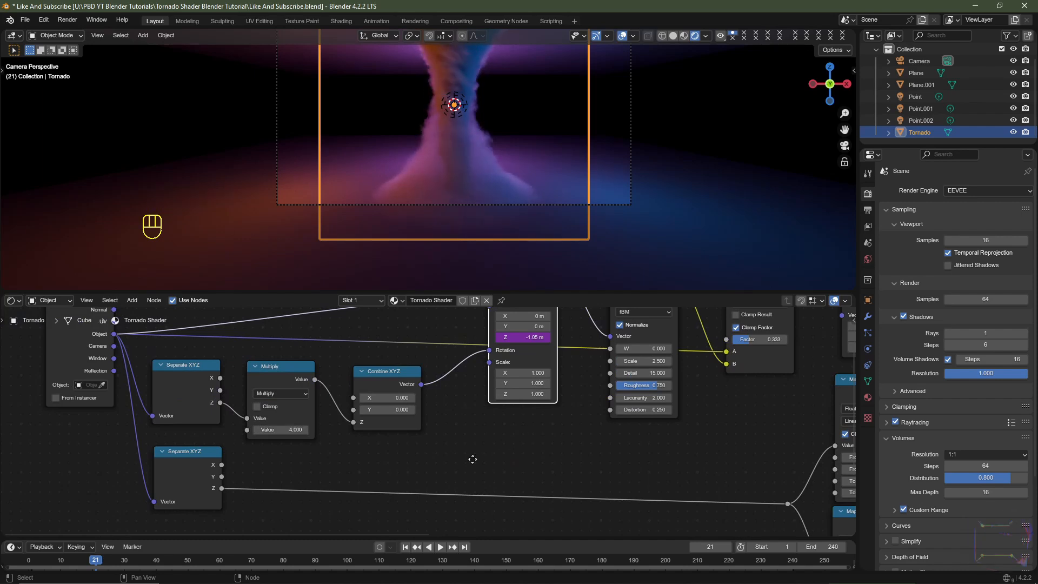
middle_drag(473, 459, 365, 507)
middle_drag(432, 459, 368, 490)
drag(465, 439, 489, 439)
right_click(475, 439)
- Adjust the Factor of the Linear Light mix node in the tornado shader
drag(585, 420, 596, 420)
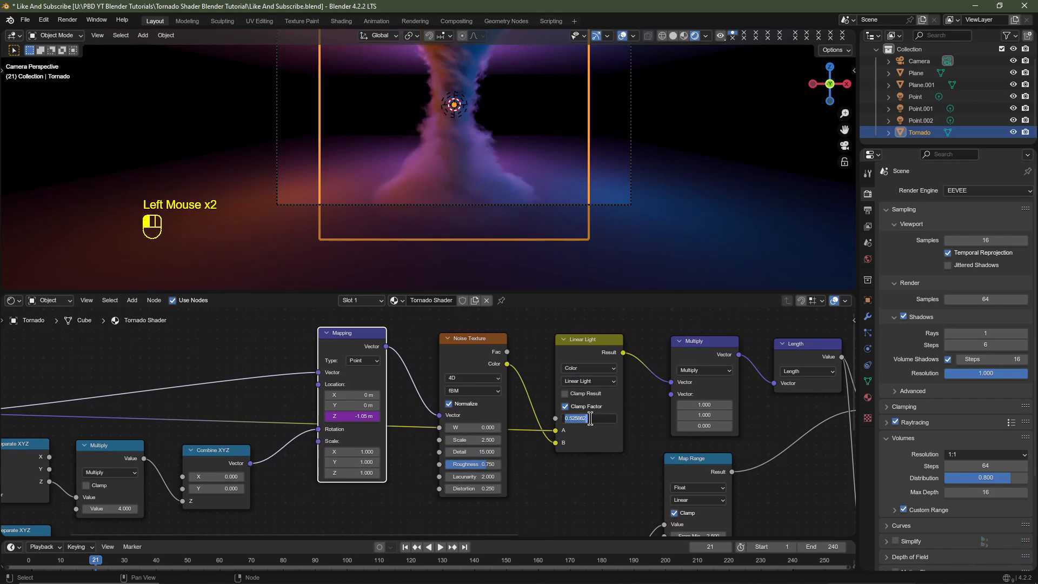
text(333)
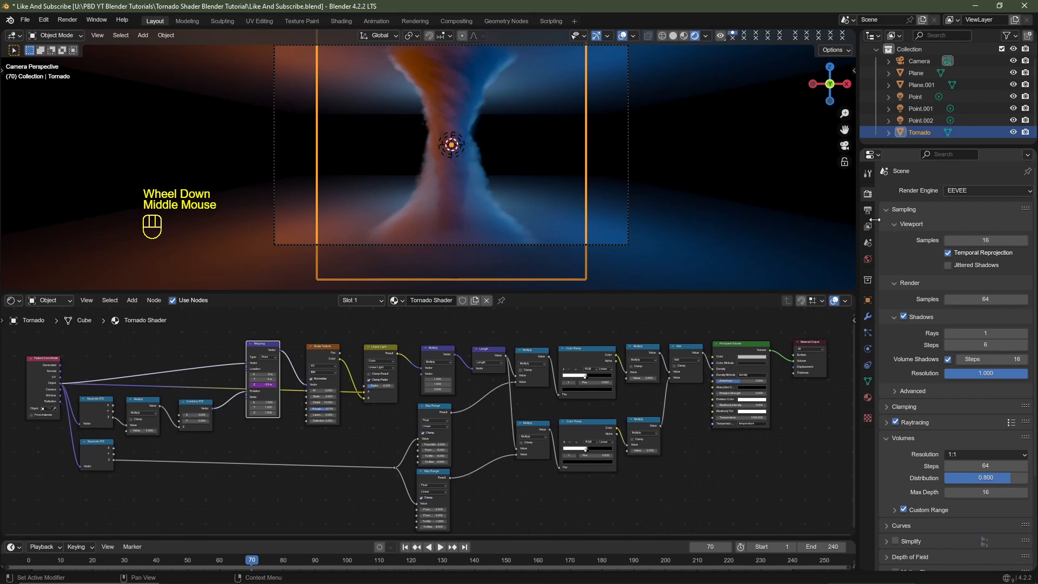
- Switch the render engine to Cycles and inspect the tornado's base where it meets the floor plane
click(962, 192)
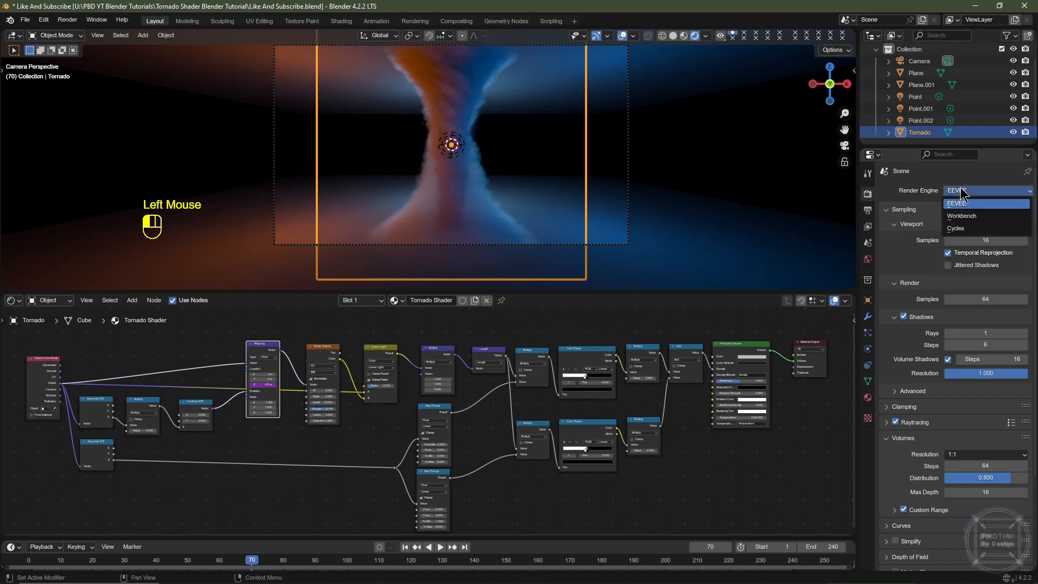
click(965, 229)
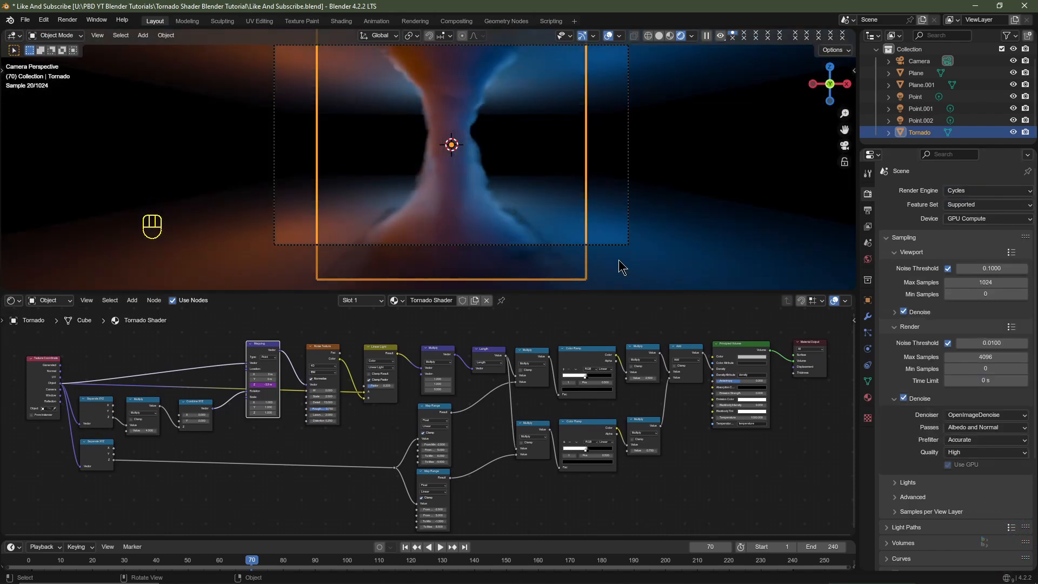
shift+middle_drag(620, 266, 606, 243)
middle_drag(605, 244, 643, 234)
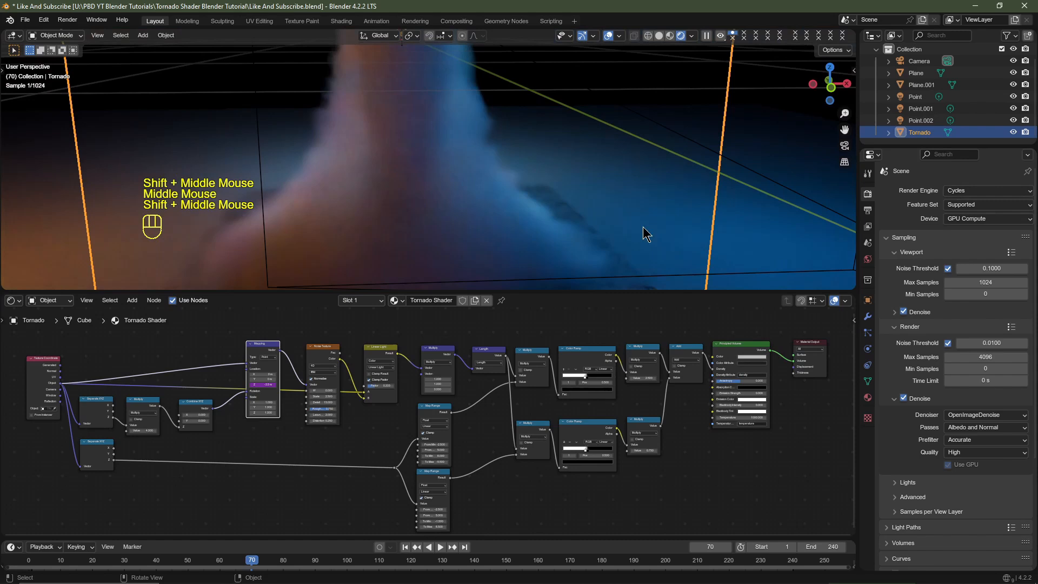
click(648, 194)
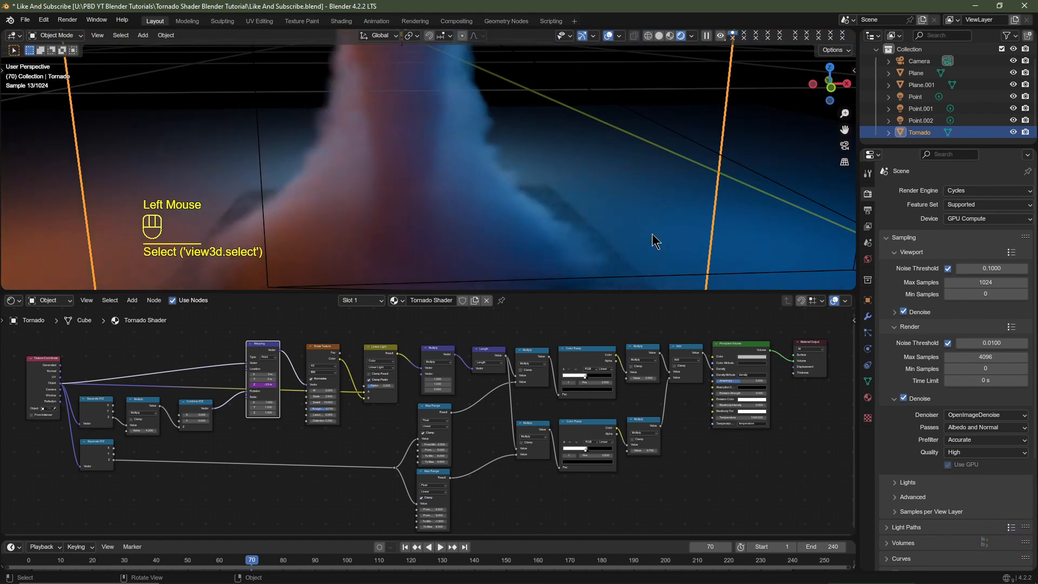
- Raise the tornado about 0.02 m along global Z and switch the render engine back to EEVEE
key(g)
key(z)
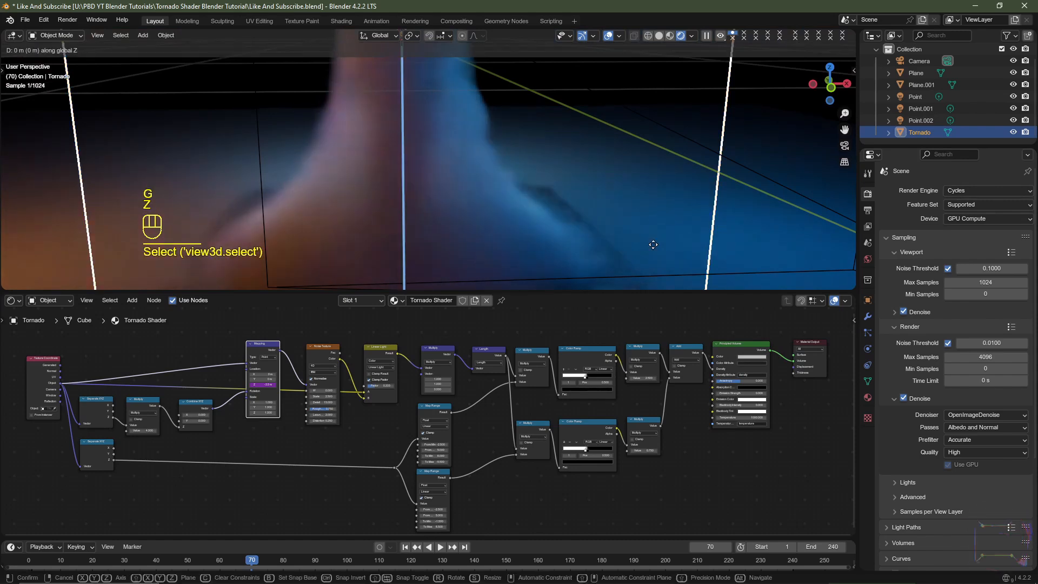
key(shift)
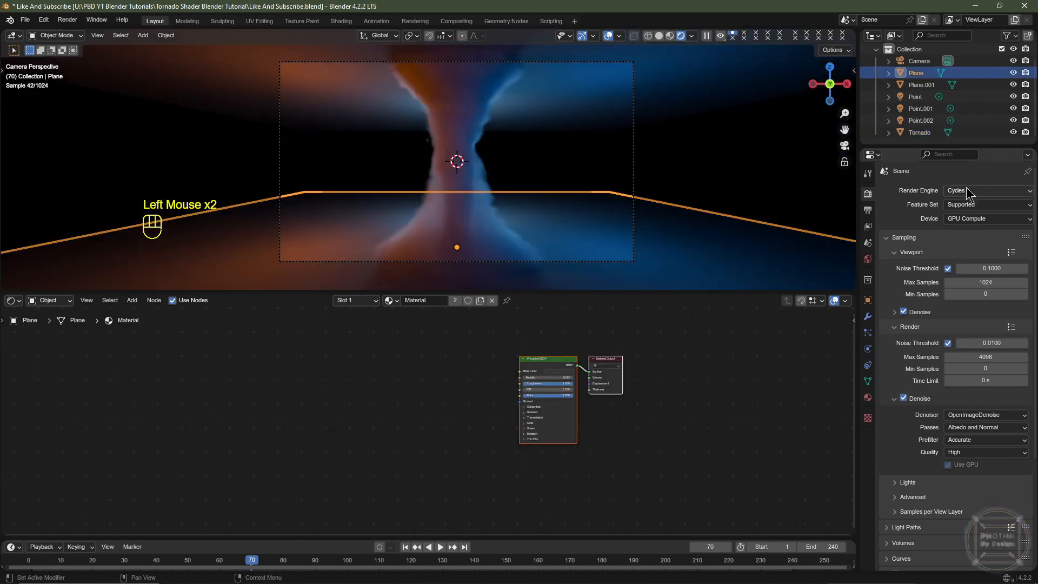
click(968, 191)
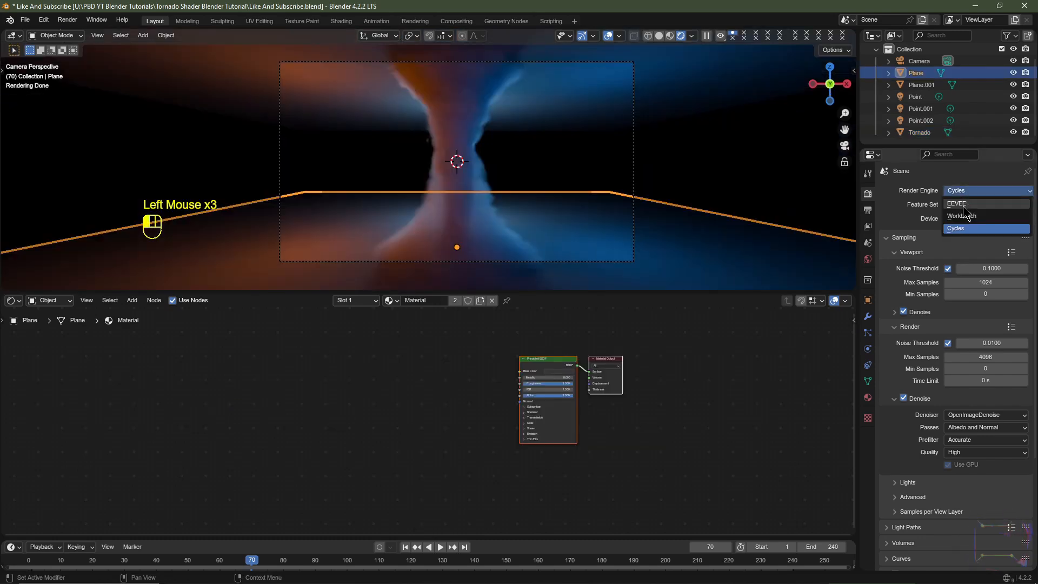
click(963, 205)
- Set the render output to OpenEXR with the DWAA (lossy) codec and the folder U:\Blender Cache\Like And Subscribe\
click(867, 210)
scroll(989, 448, down, 3)
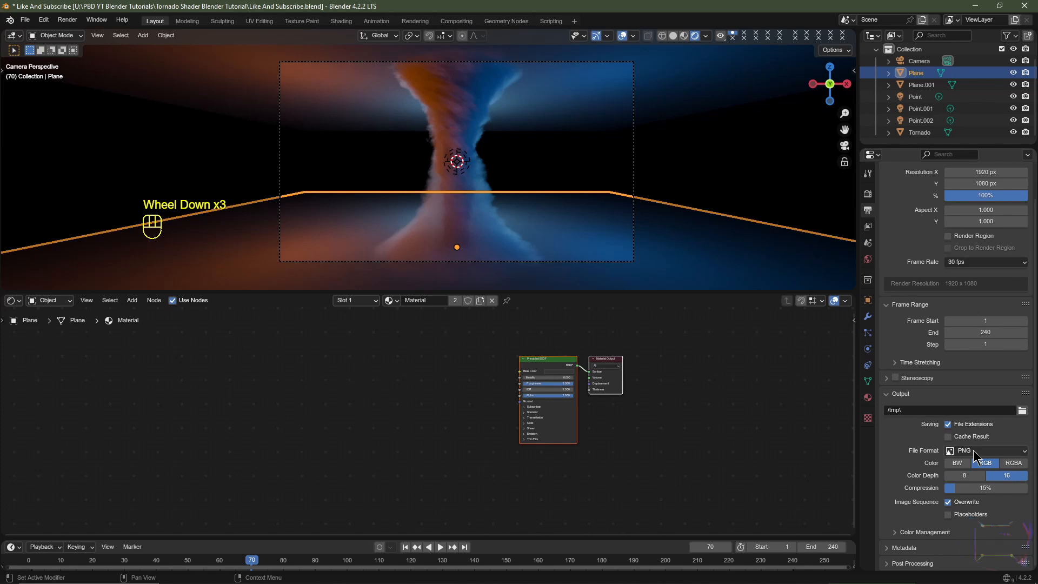
click(974, 453)
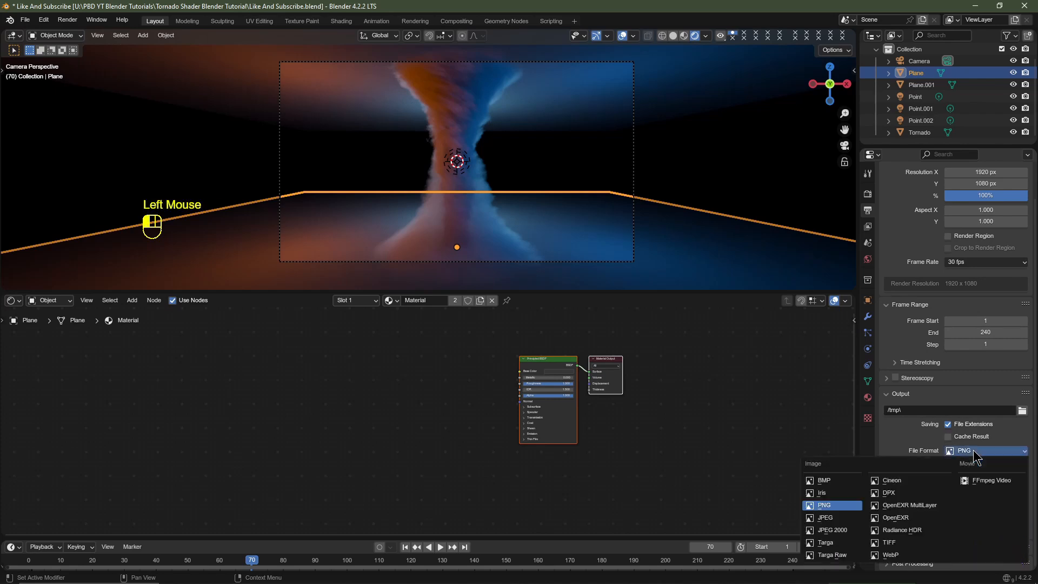
click(894, 517)
click(964, 488)
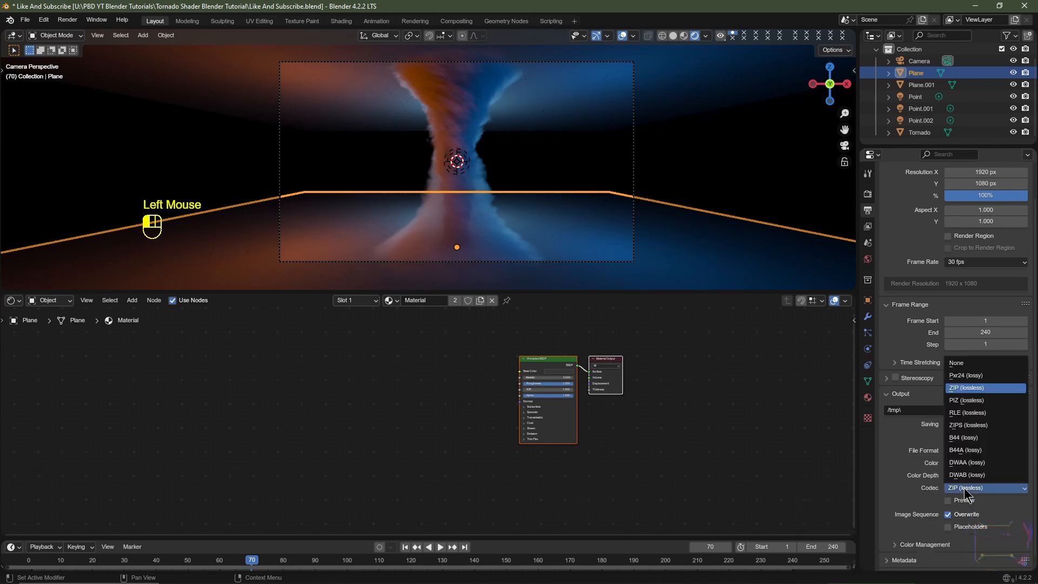
click(967, 462)
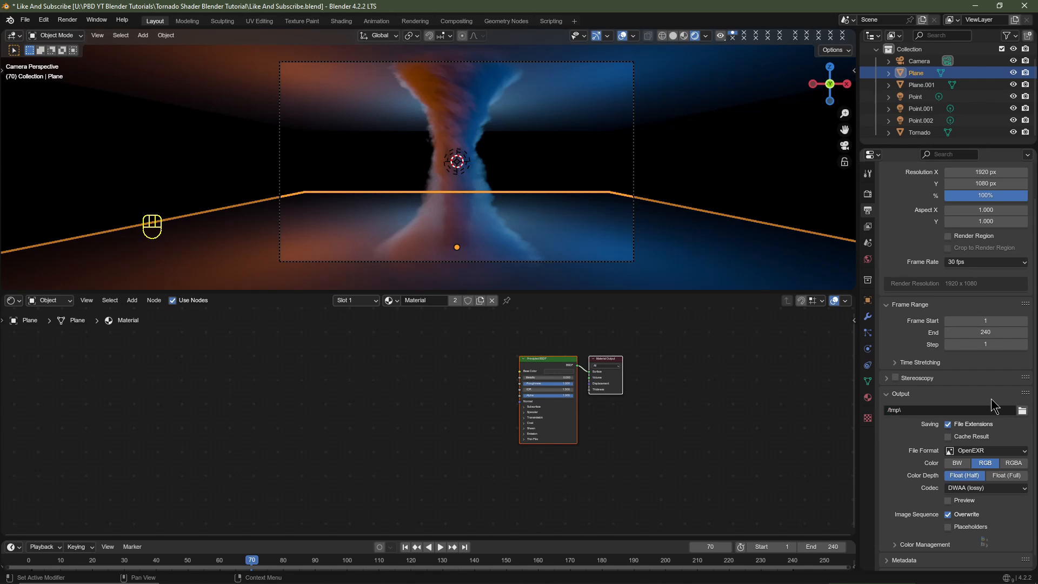
click(1022, 411)
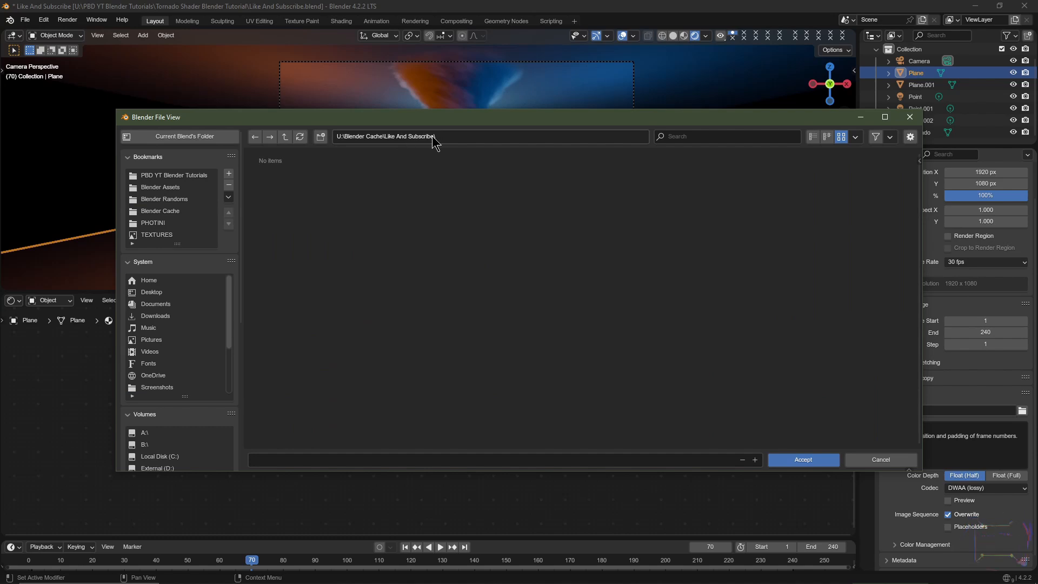
click(800, 460)
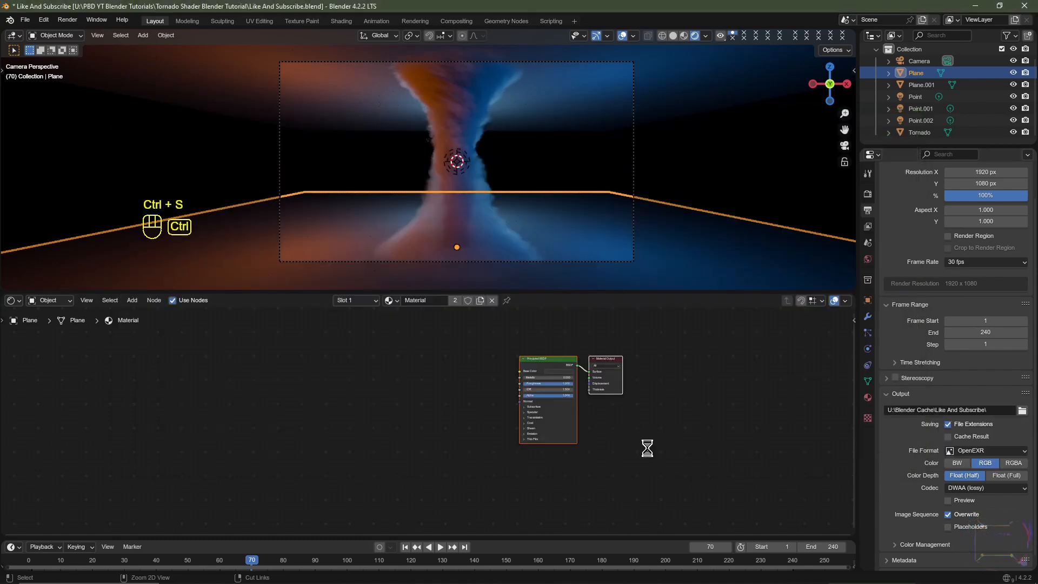
- Select the tornado and add a Color Ramp node above the existing node chain in its shader
click(425, 189)
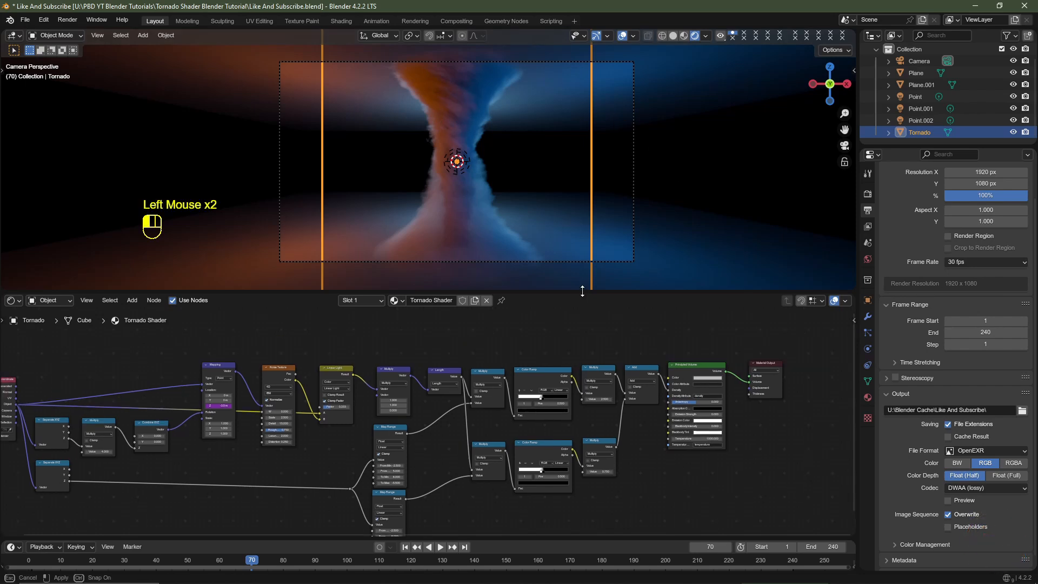
drag(582, 291, 569, 223)
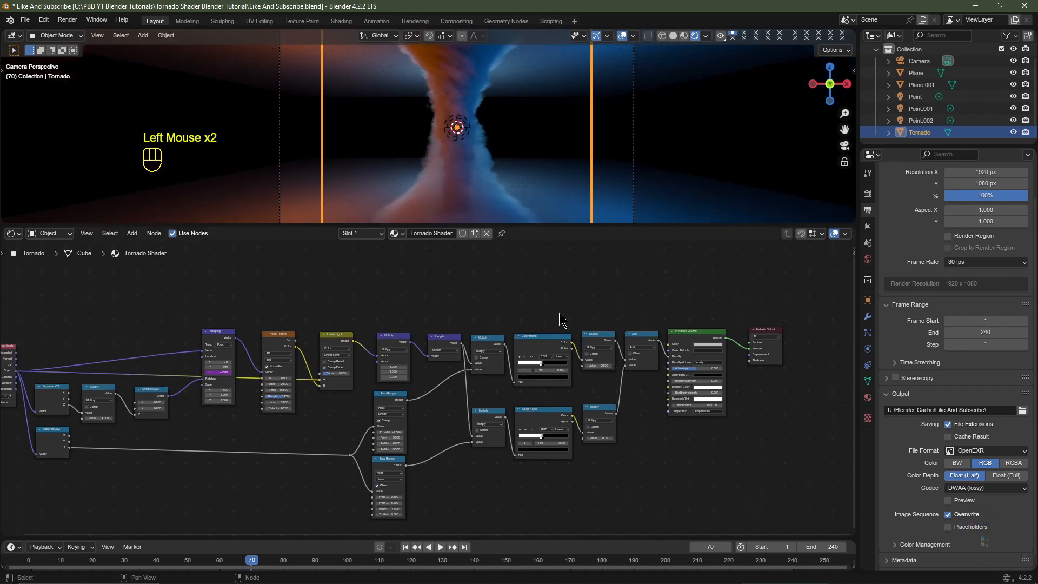
scroll(559, 312, up, 2)
middle_drag(559, 312, 513, 351)
key(shift+a)
mouse_move(510, 389)
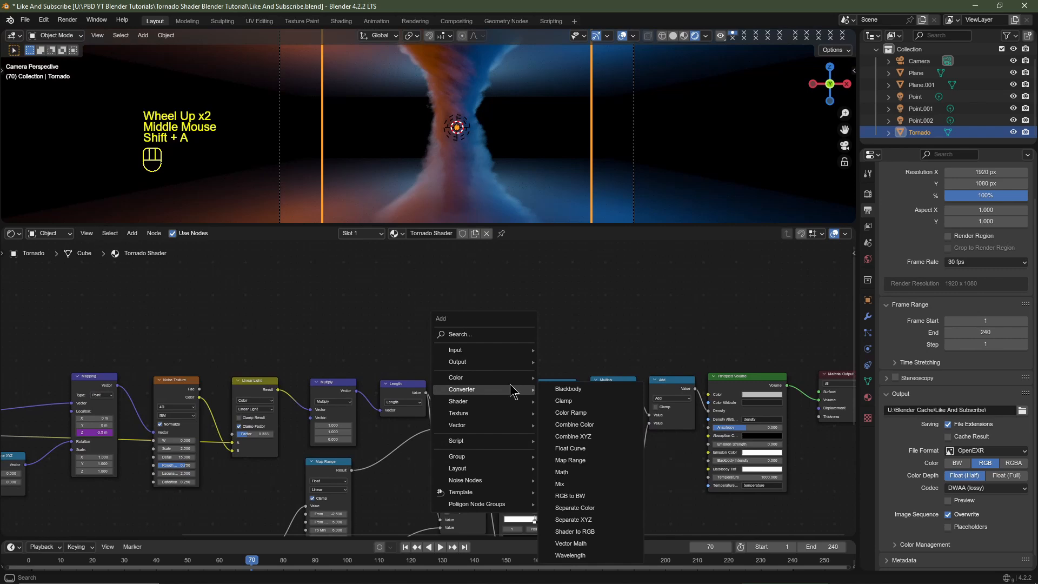
click(599, 415)
click(570, 285)
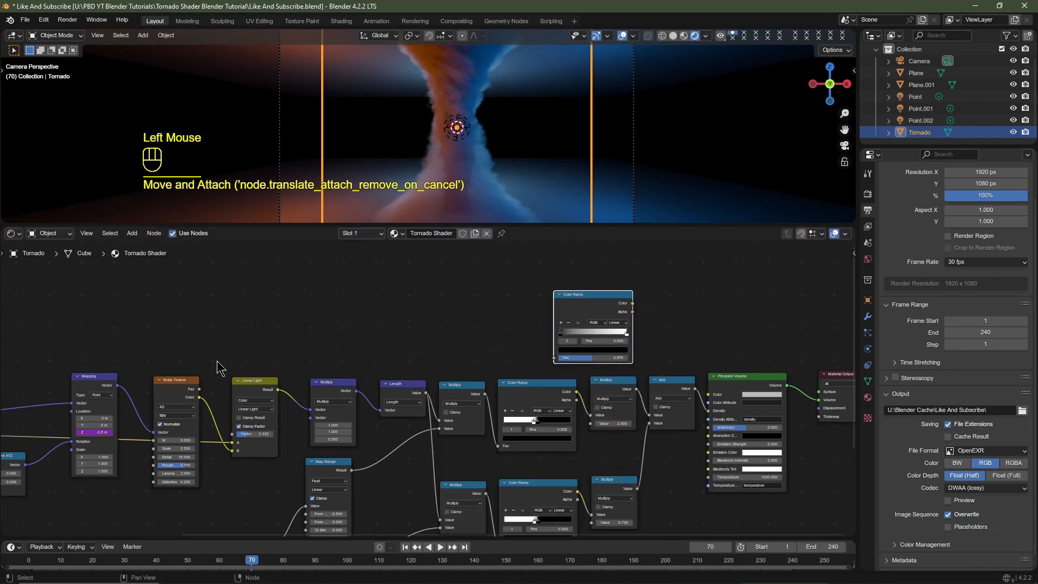
- Connect the Noise Texture's Color output to the new Color Ramp's Fac and recolor the ramp's black stop to a muted dark blue
click(203, 405)
drag(200, 400, 556, 360)
scroll(555, 361, up, 2)
middle_drag(556, 361, 398, 361)
click(440, 354)
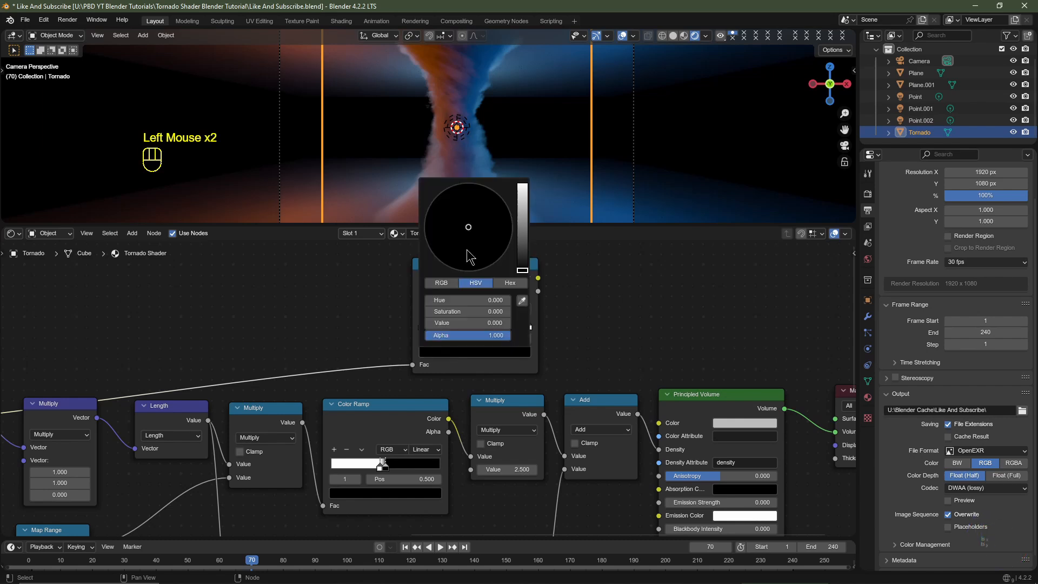
scroll(467, 248, up, 7)
drag(479, 216, 478, 218)
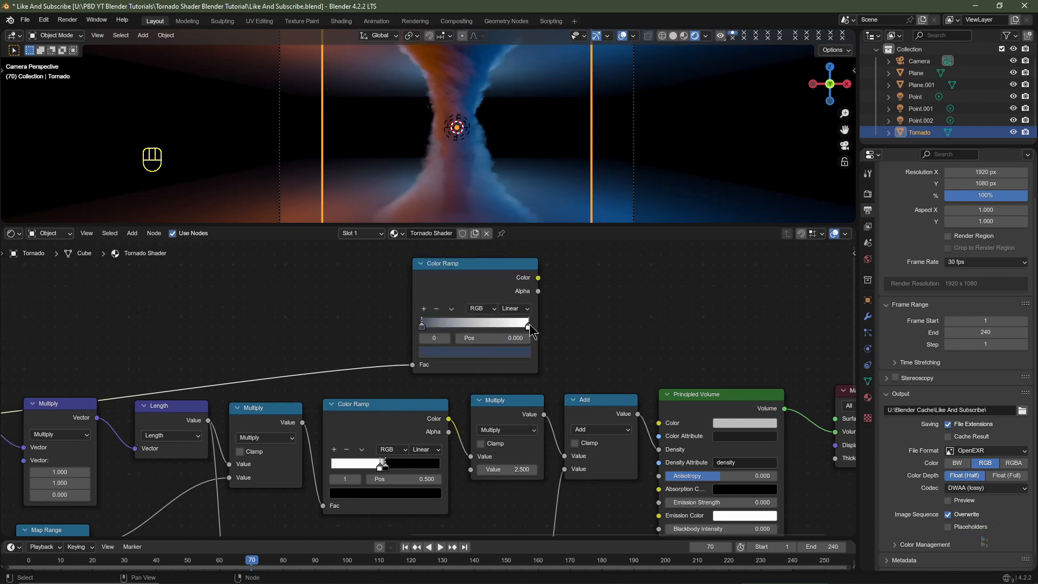
- Set the Value of the new Color Ramp's white stop to 0.8
click(528, 326)
click(498, 361)
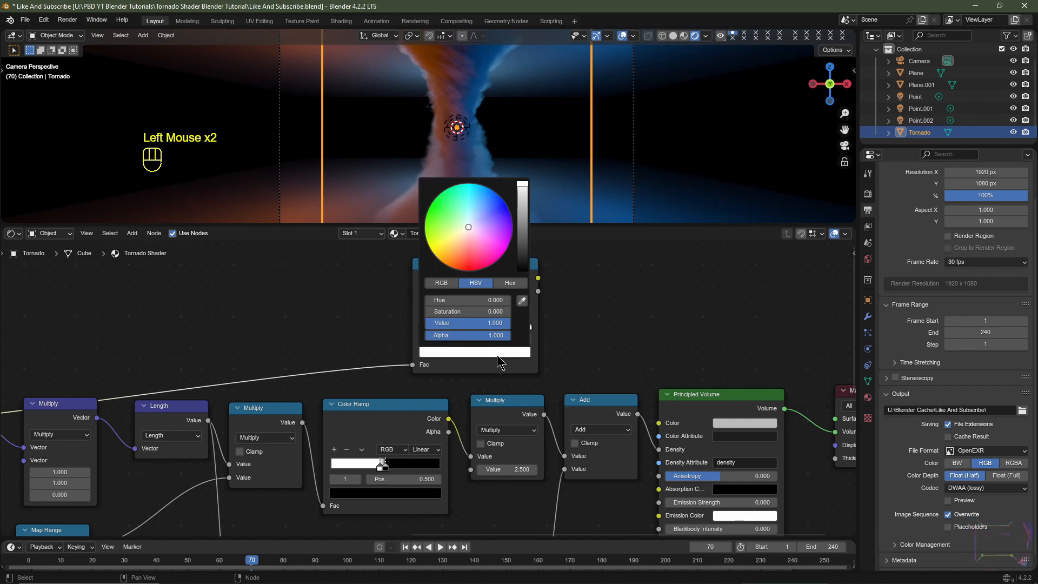
scroll(498, 361, down, 6)
double_click(498, 323)
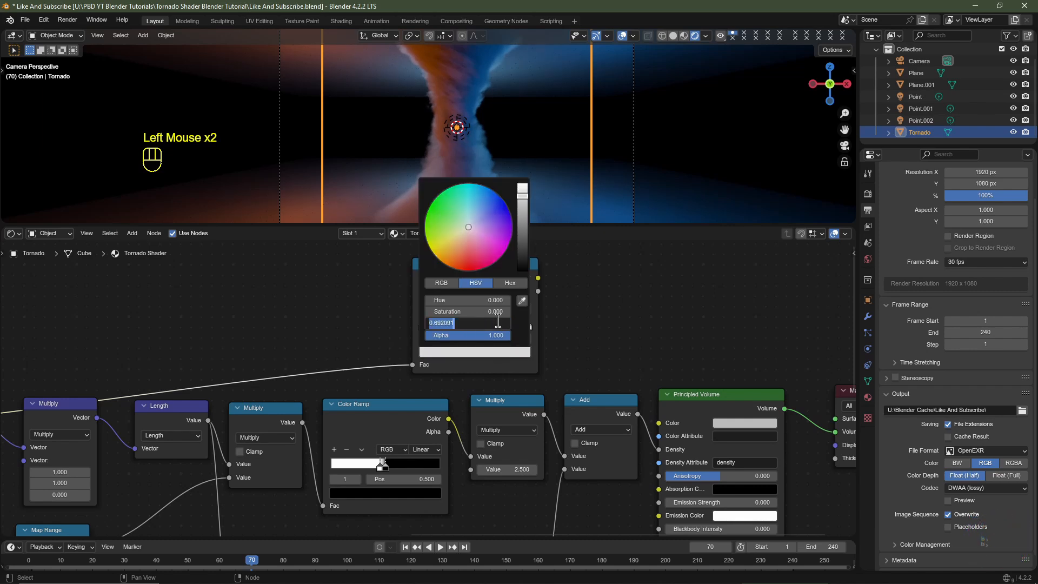
text(.8)
key(Return)
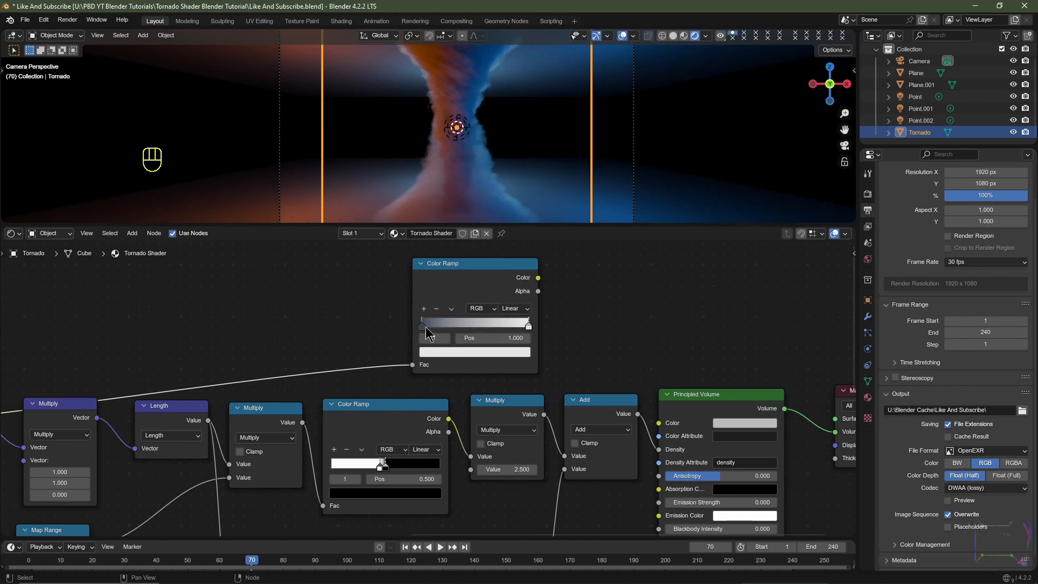
- Move the ramp stops to about 0.33 and 0.62 and connect the ramp's Color output to the Principled Volume's Color
drag(426, 327, 462, 323)
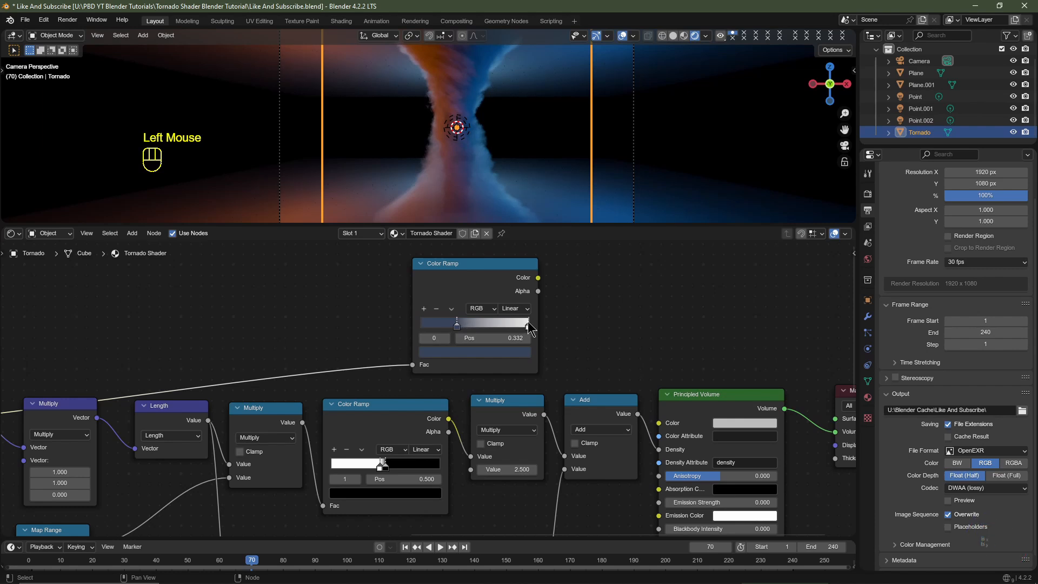
drag(529, 326, 488, 327)
drag(538, 277, 549, 286)
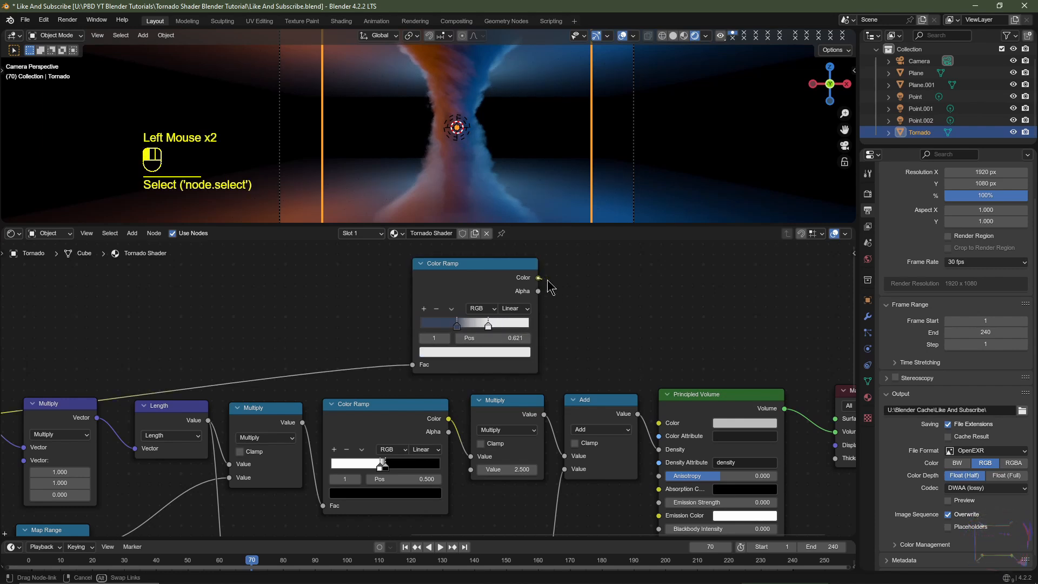
drag(595, 328, 658, 423)
key(KP_0)
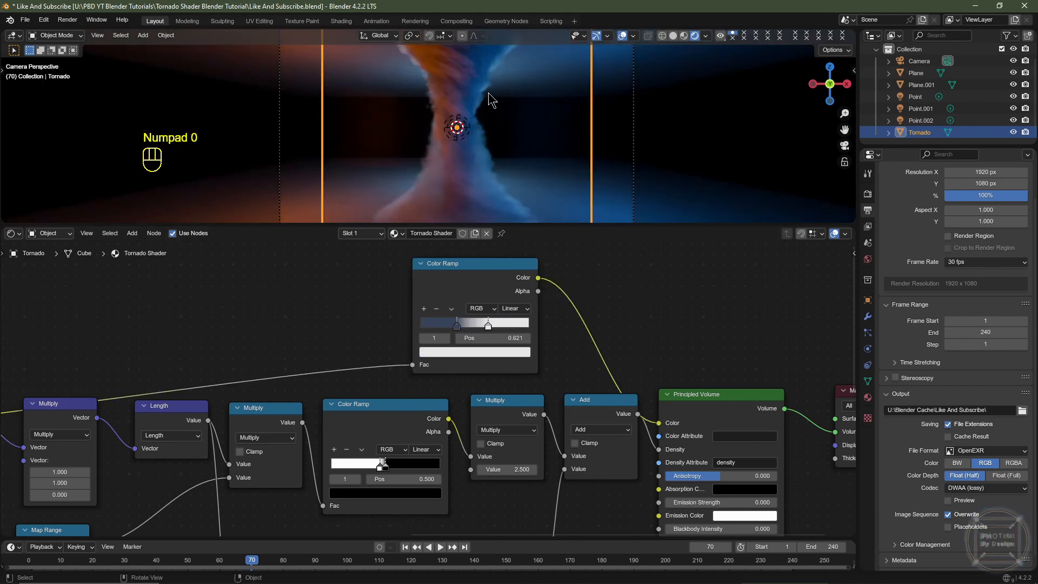
click(501, 264)
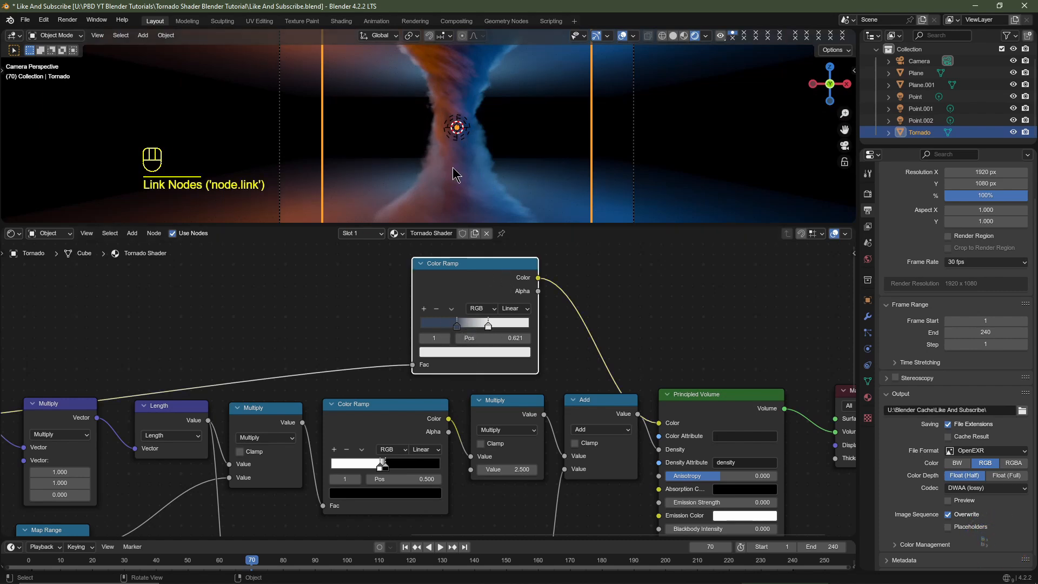
- Switch the viewport to solid shading and keyframe the camera's location and rotation at frame 1
scroll(541, 83, down, 2)
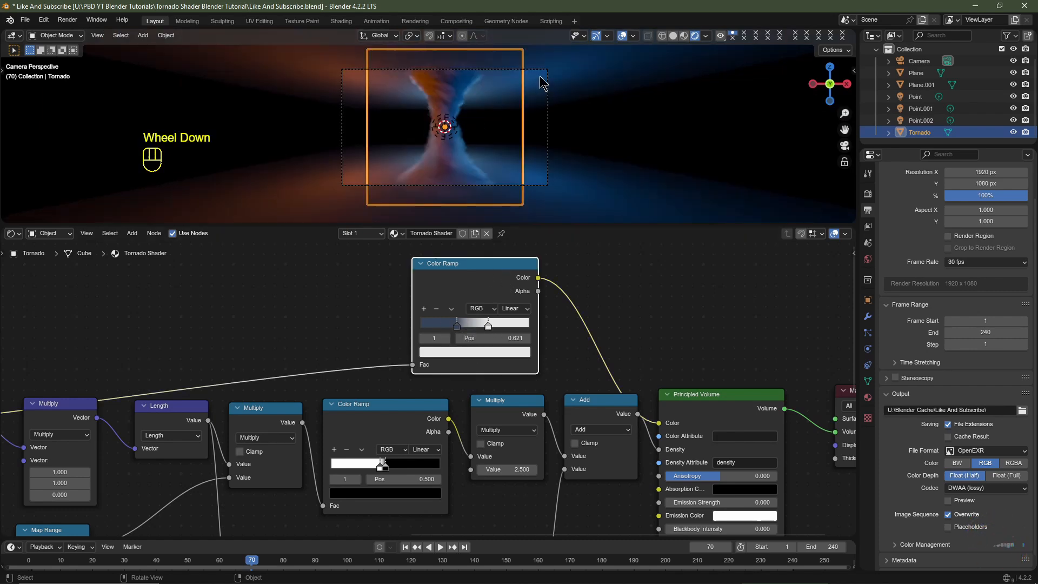
click(673, 36)
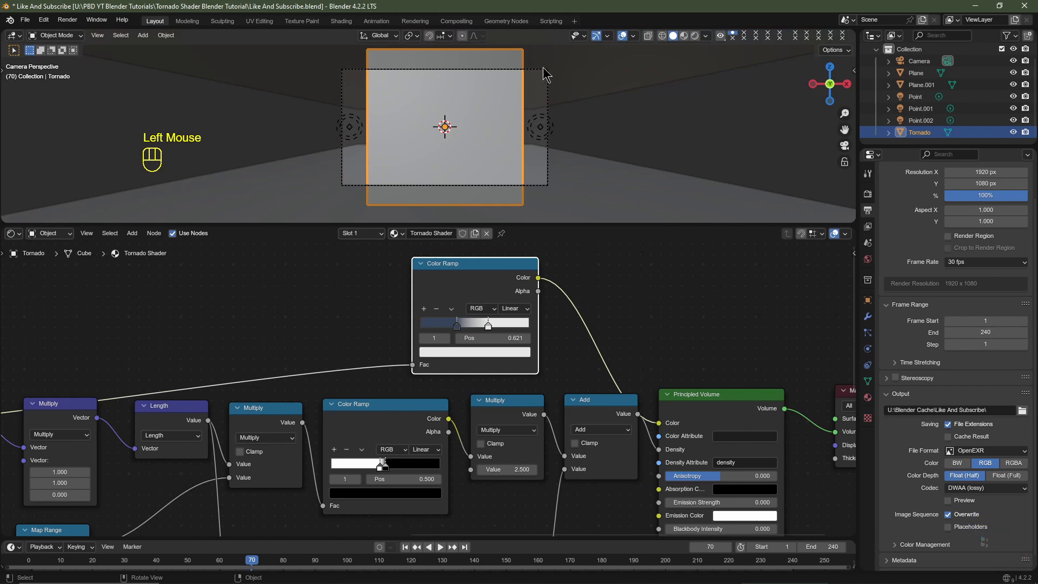
click(546, 71)
click(405, 547)
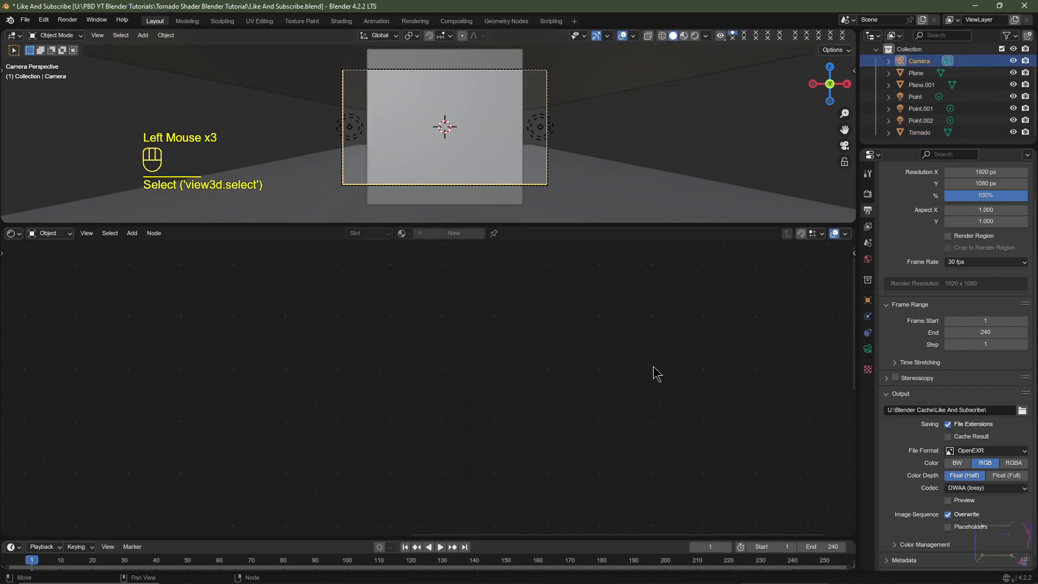
click(867, 301)
key(ctrl+z)
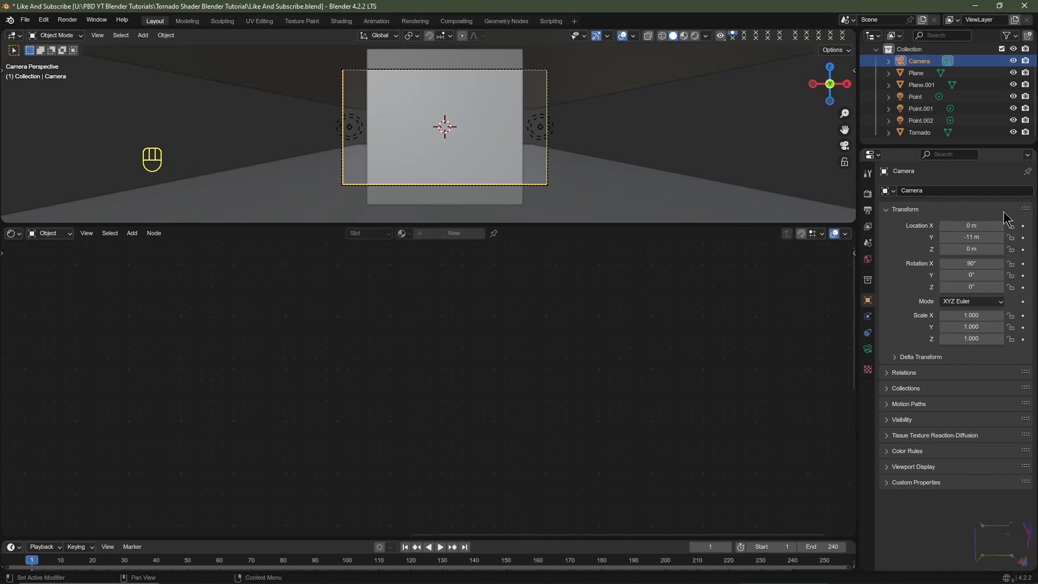
key(i)
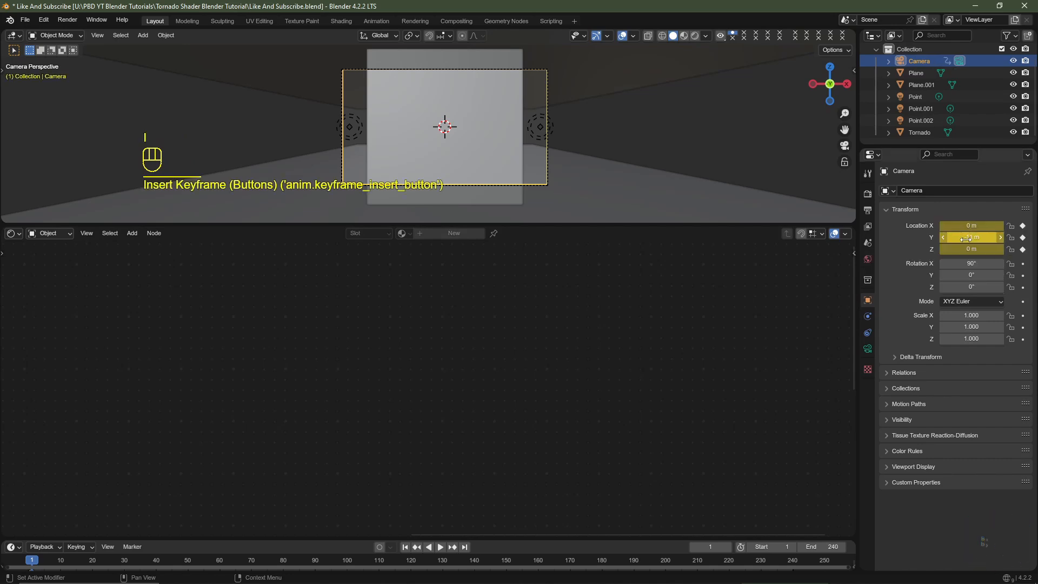
key(i)
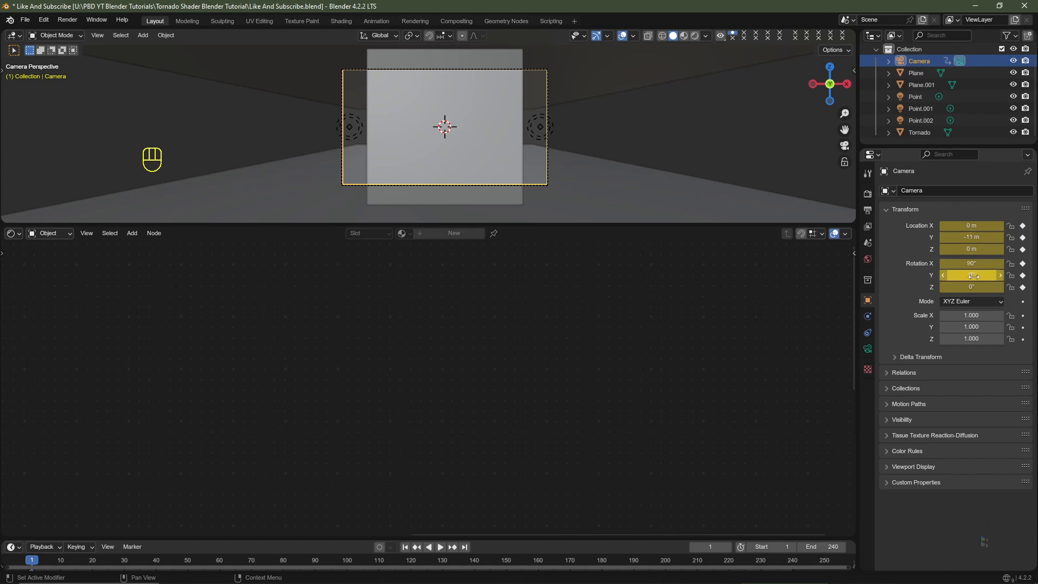
- Replace the Shader Editor with the Graph Editor and expand the camera's object transform channels
click(156, 361)
click(12, 232)
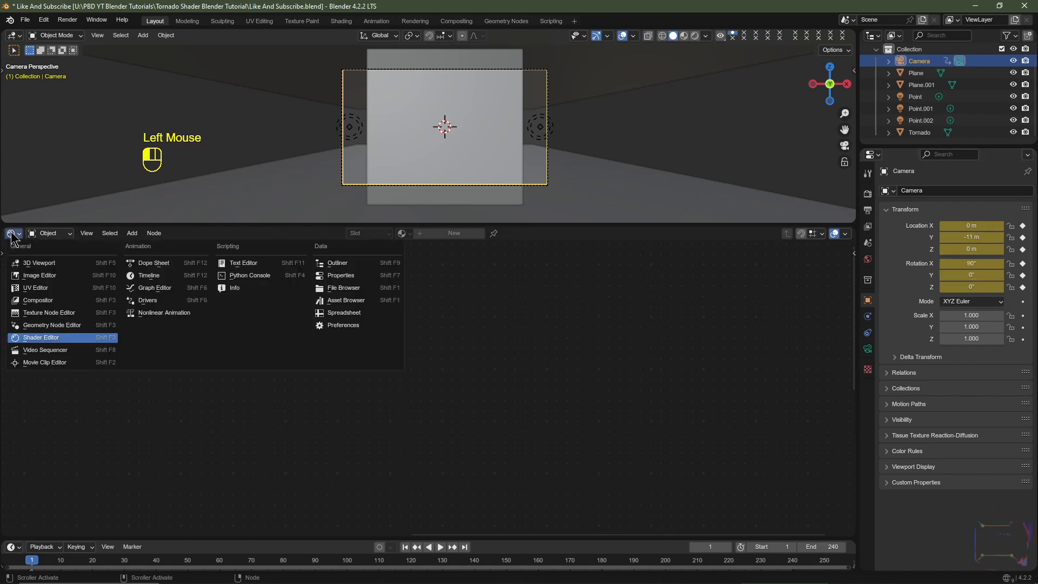
click(150, 299)
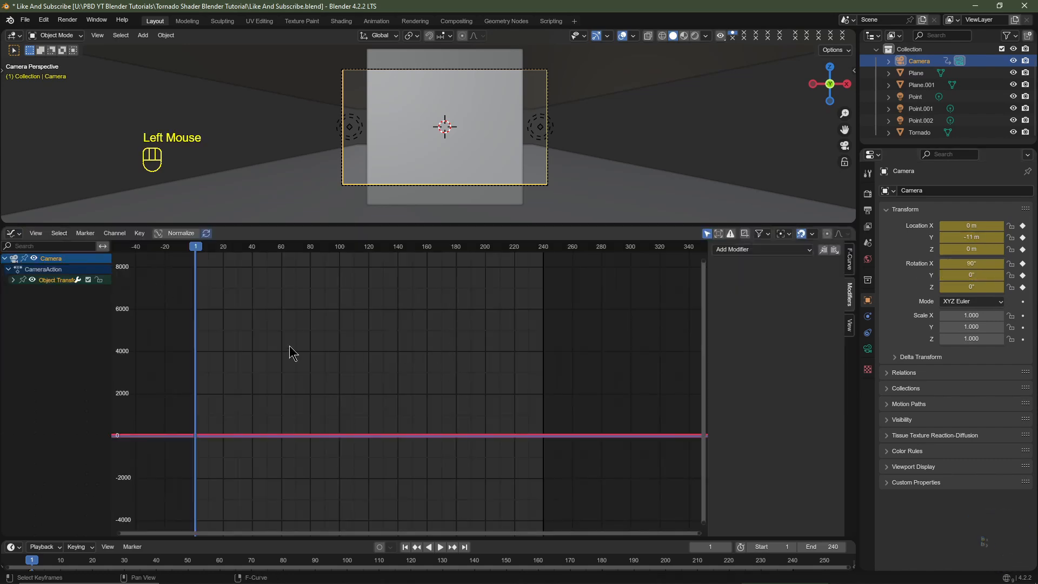
click(13, 280)
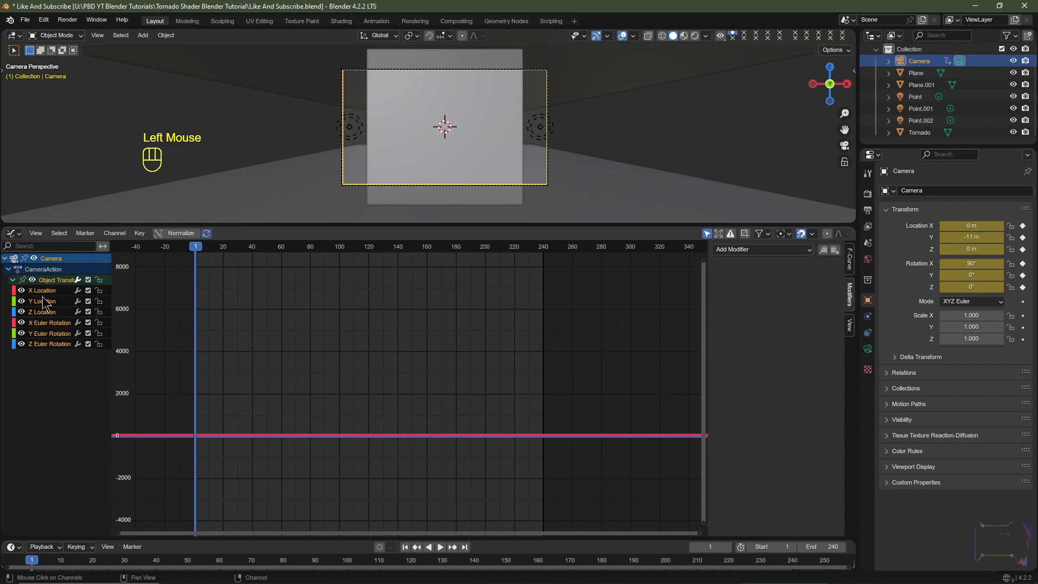
key(a)
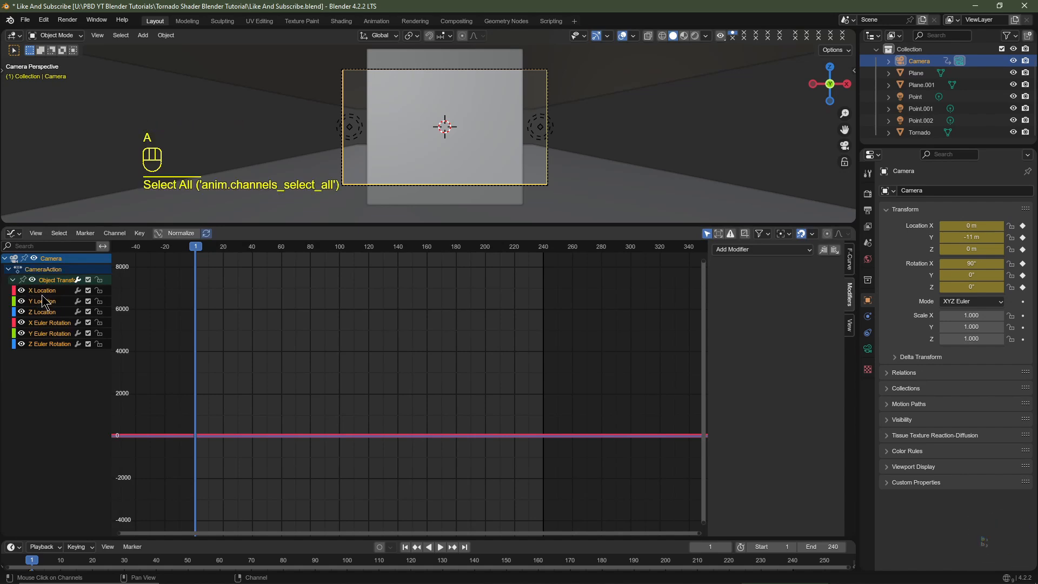
- Add a Noise modifier to the camera's X Location curve and play the animation
click(42, 290)
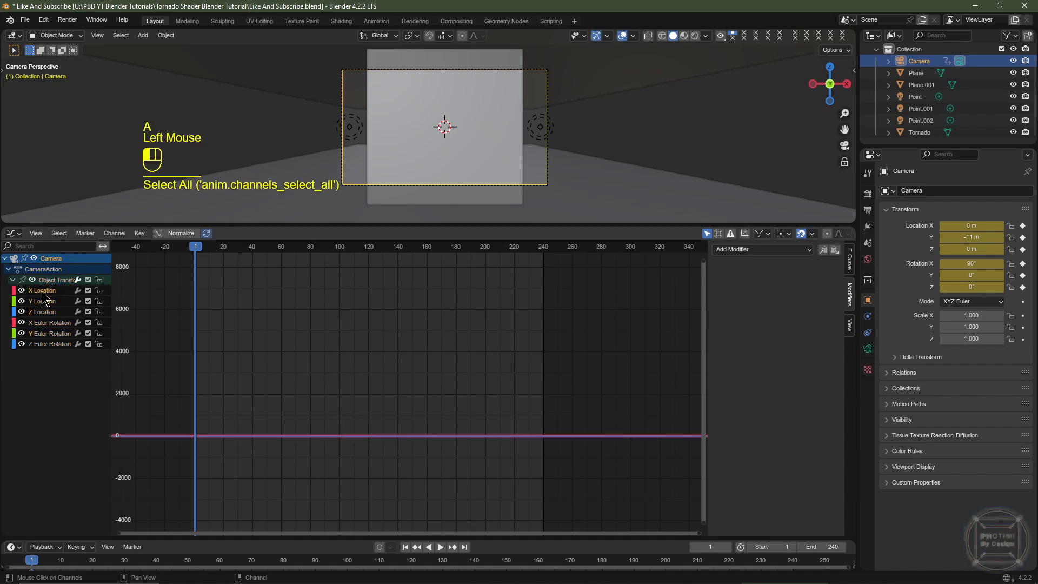
click(756, 250)
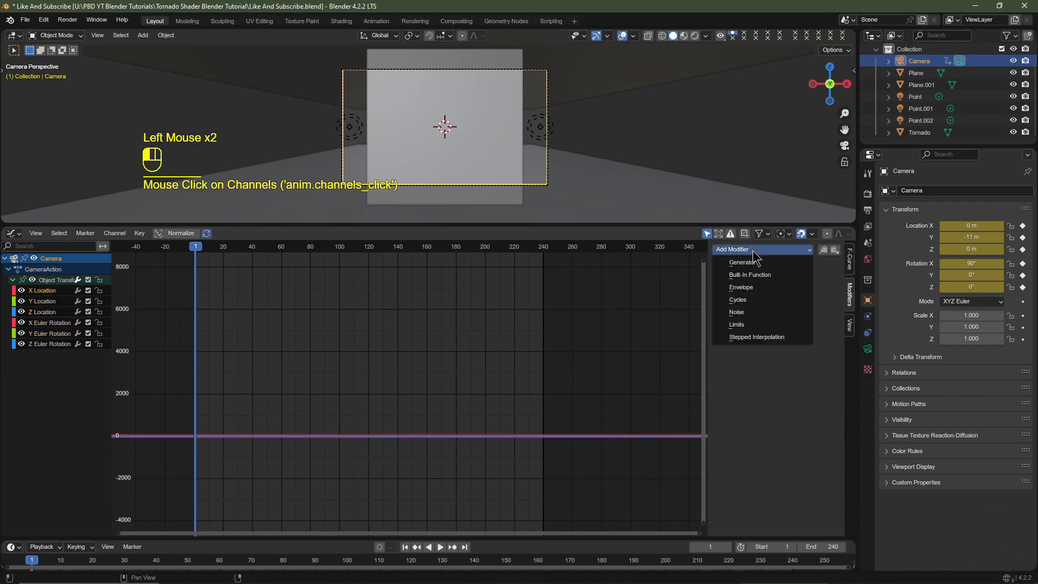
click(747, 314)
key(space)
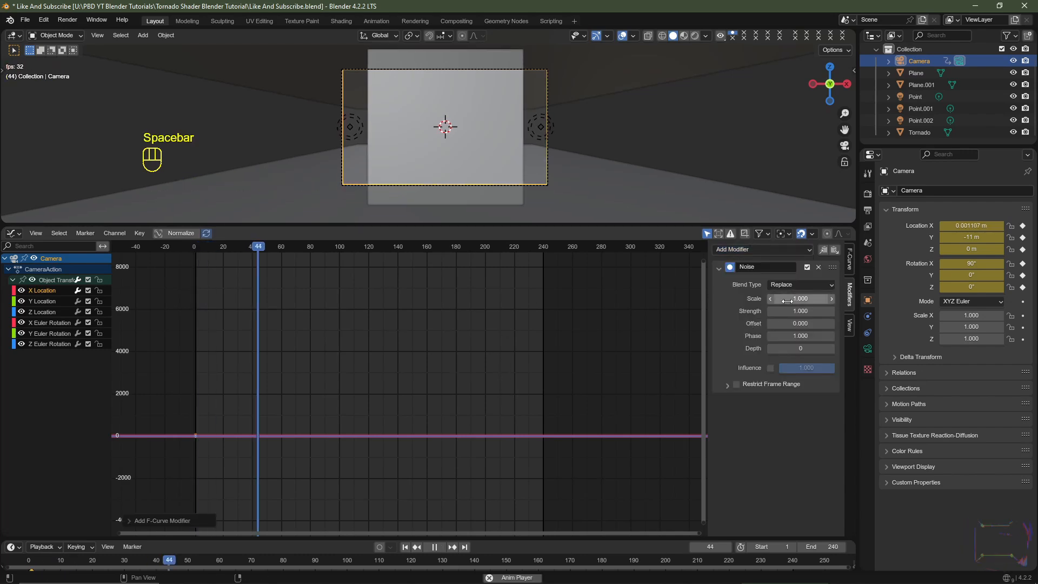
- Try a Scale of 10 for the X Location noise, and settle on 25
click(783, 299)
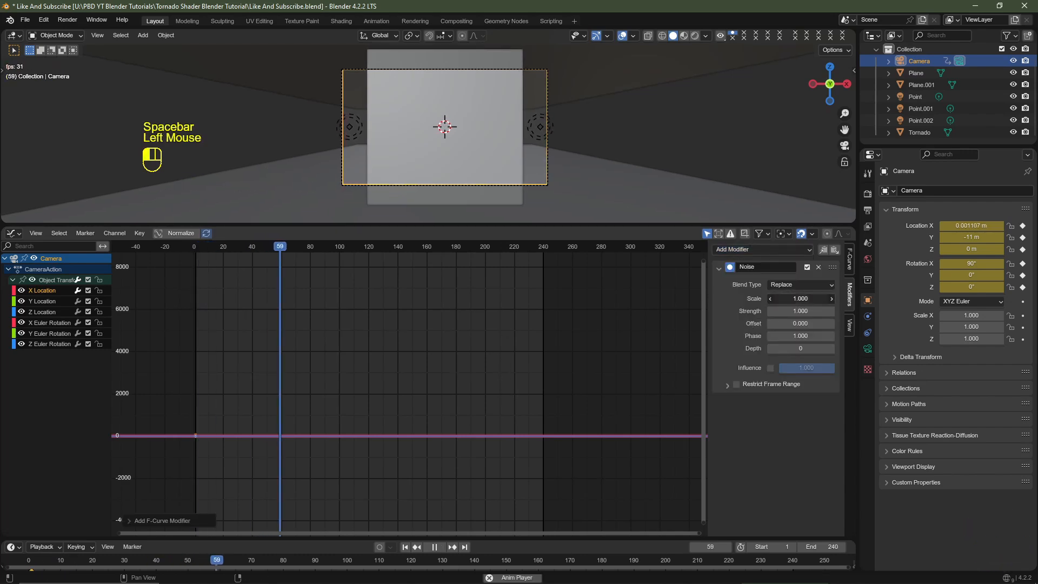
text(10)
key(Return)
click(781, 299)
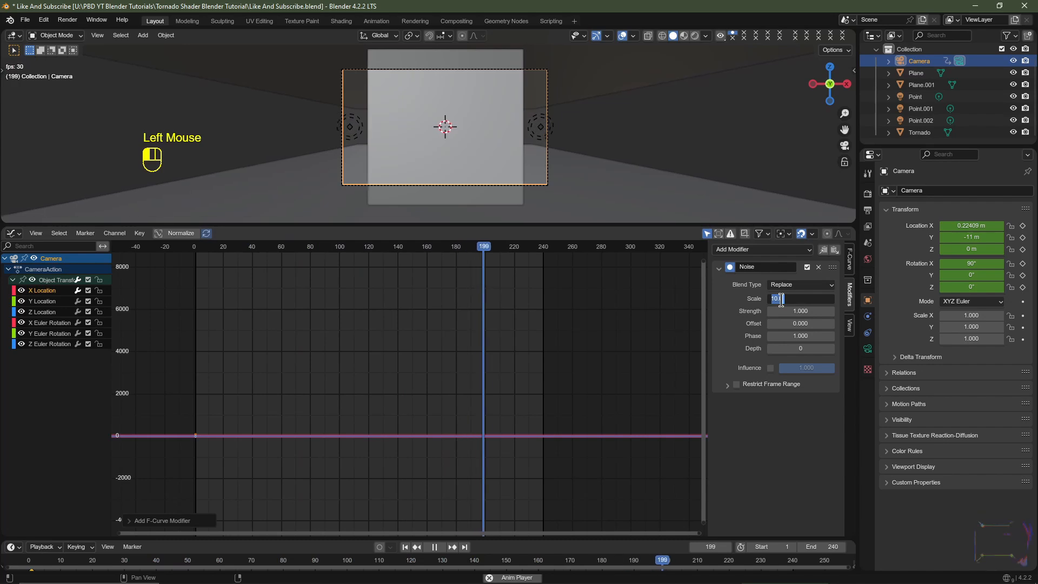
text(25)
key(Return)
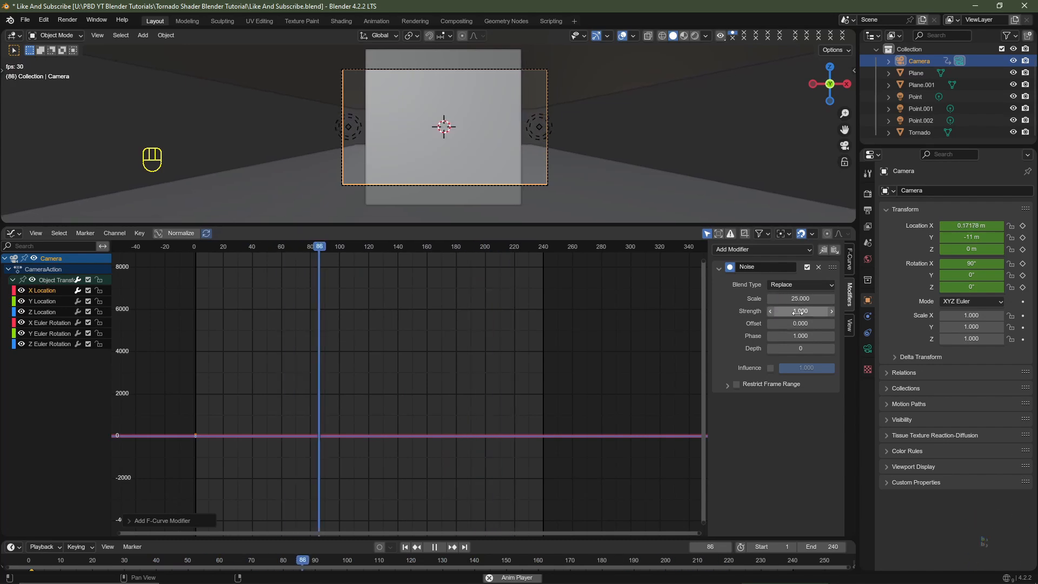
- Try a Strength of 0.5 for the X Location noise
click(798, 312)
text(.5)
key(Escape)
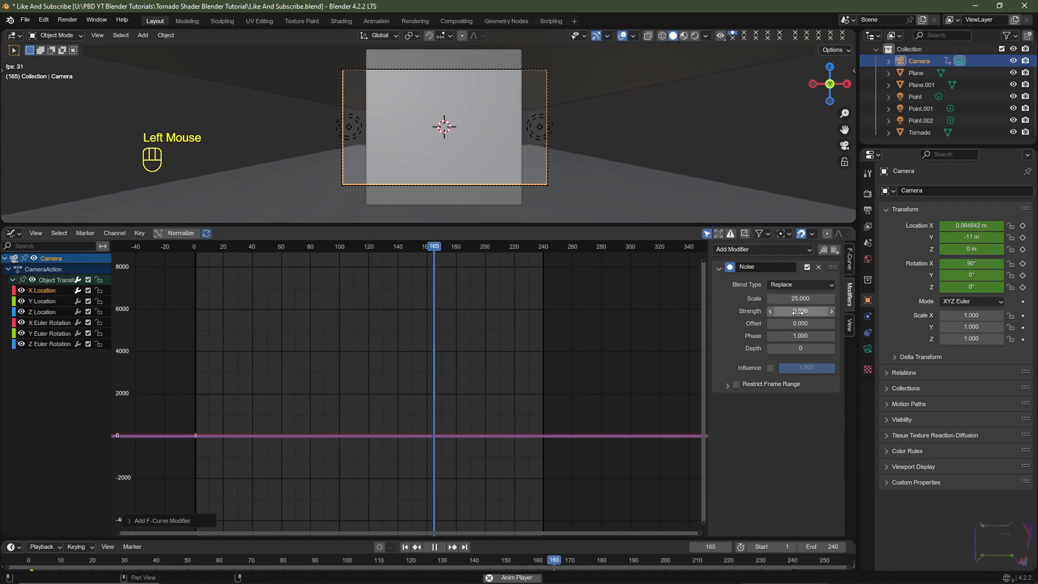
- Undo the Strength change and restrict the noise to a frame range starting at 1 and ending at 240
click(737, 384)
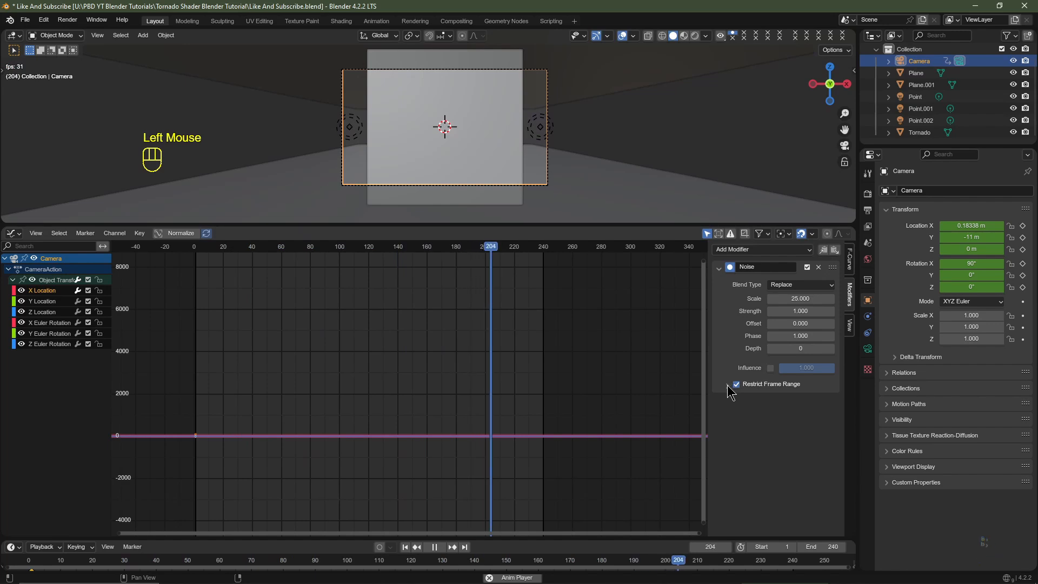
key(ctrl+z)
key(ctrl+z)
click(727, 385)
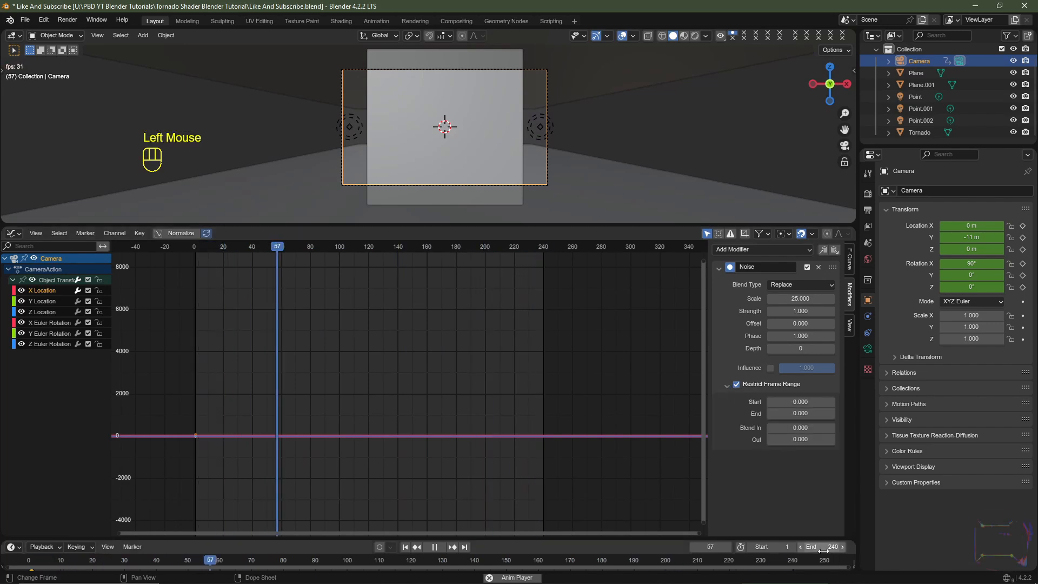
click(796, 403)
text(1)
key(Tab)
text(240)
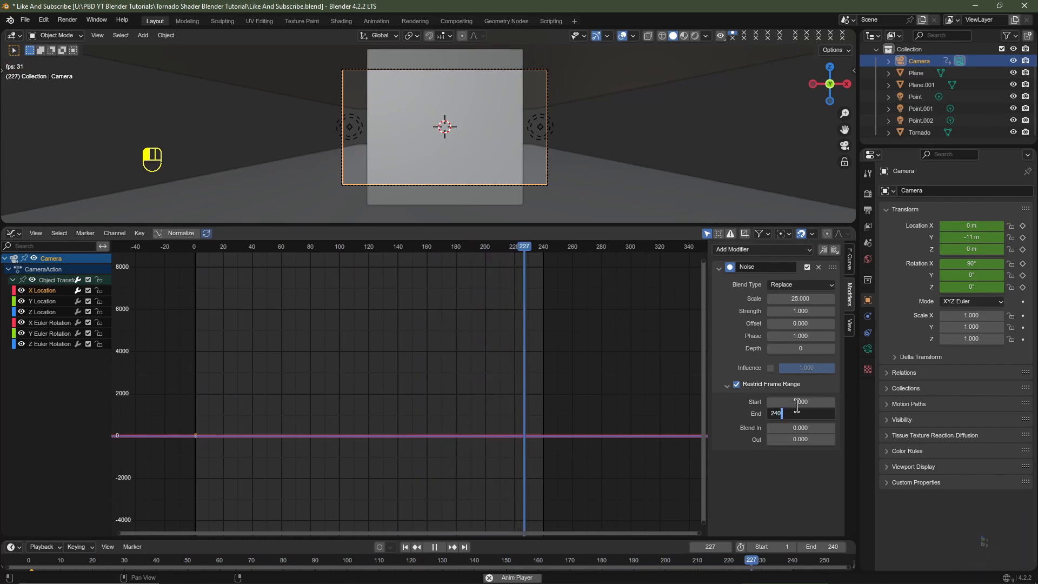
- Set the noise's Blend In and Blend Out to 60 frames each, stop playback and return to frame 1
key(Tab)
text(60)
key(Tab)
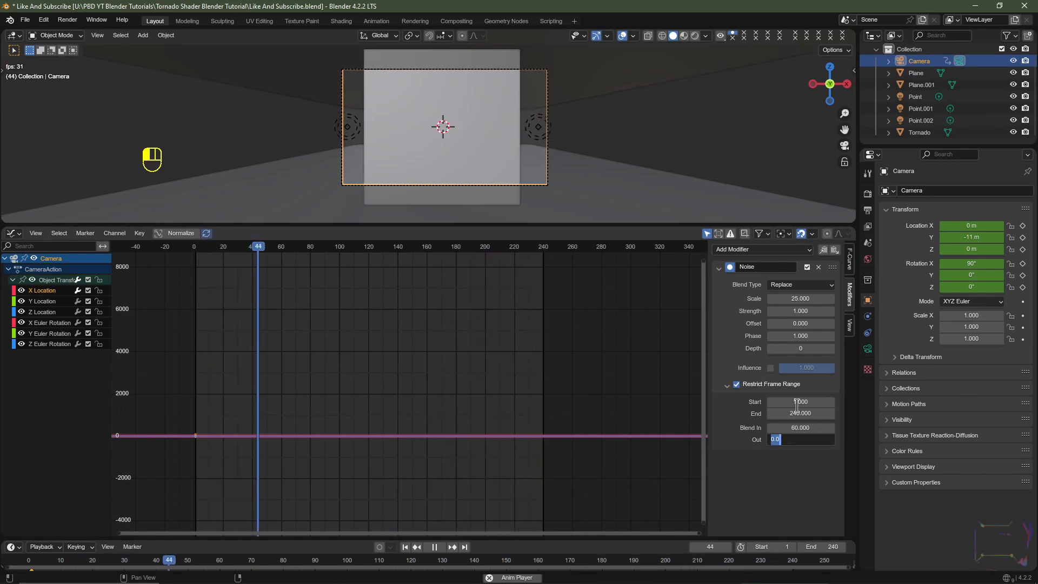
text(60)
key(Return)
key(space)
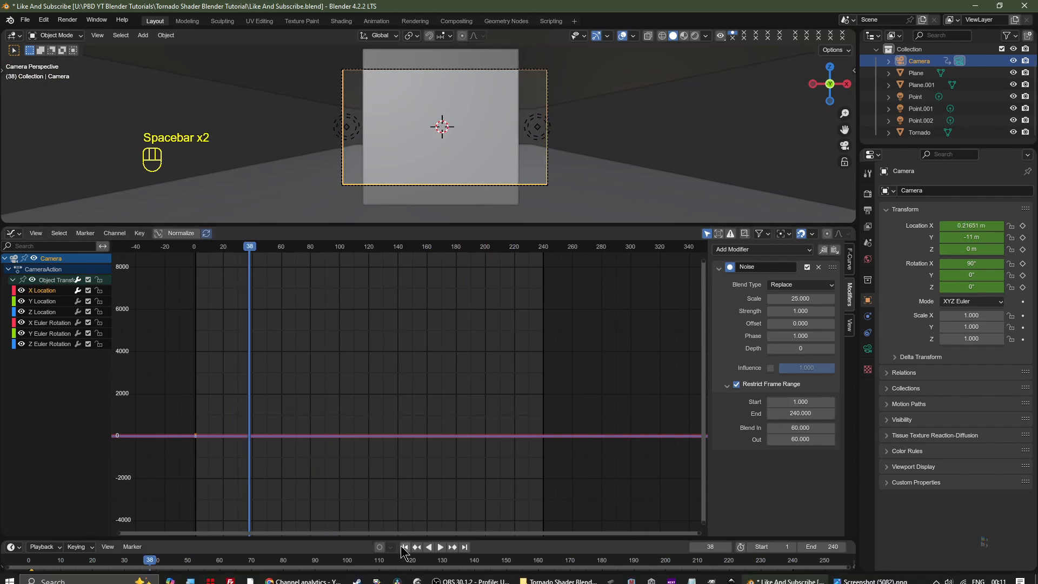
click(405, 548)
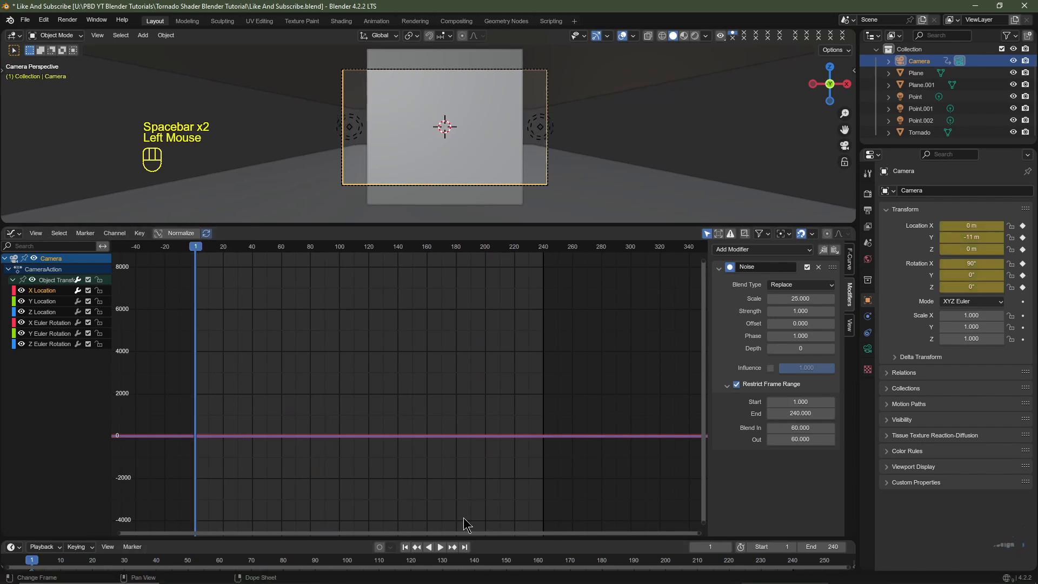
- Copy the Noise modifier from the X Location curve and paste it onto the Y Location curve
click(822, 250)
double_click(48, 291)
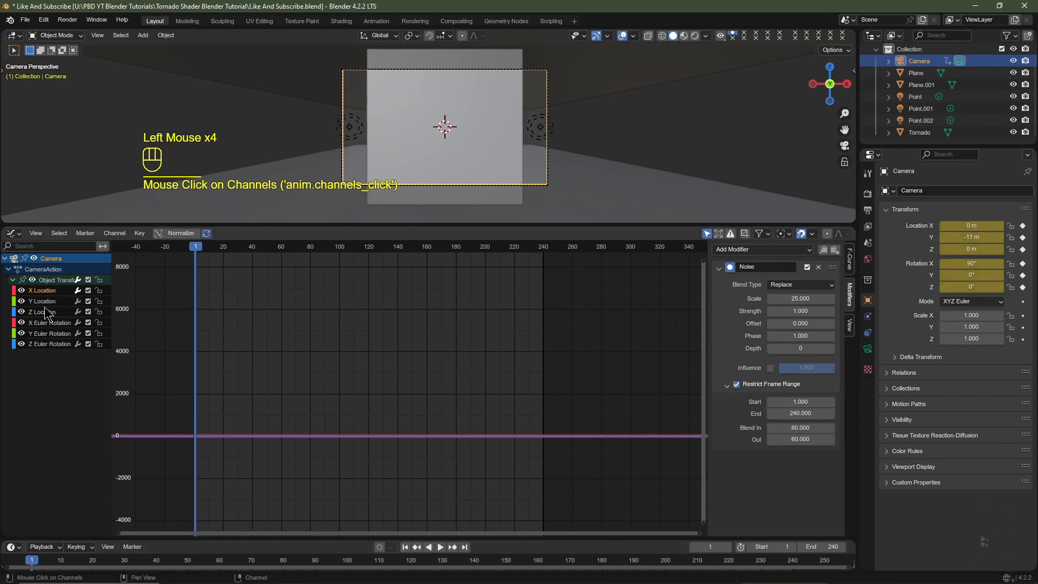
click(42, 302)
key(ctrl+z)
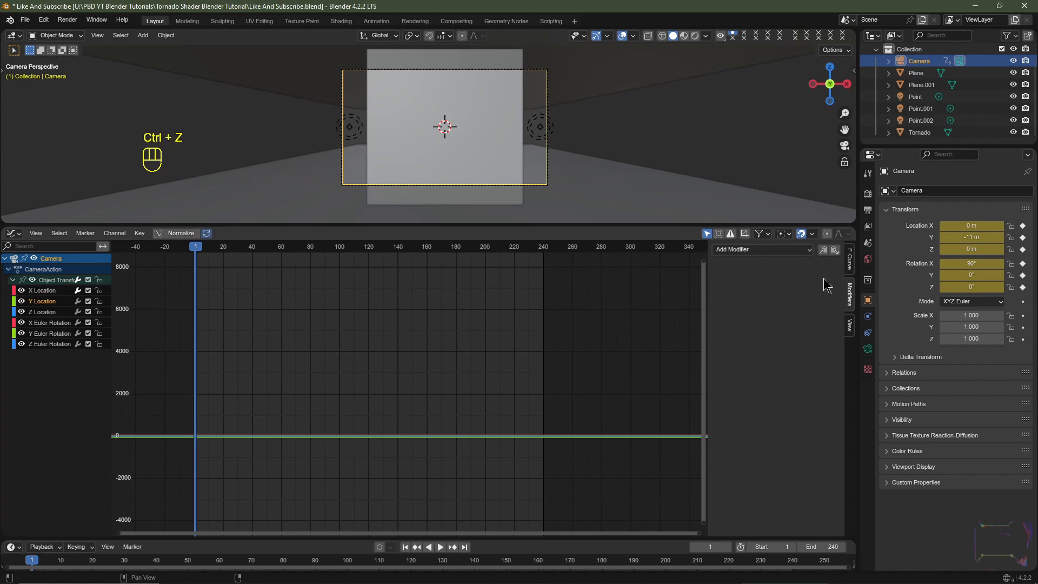
click(834, 250)
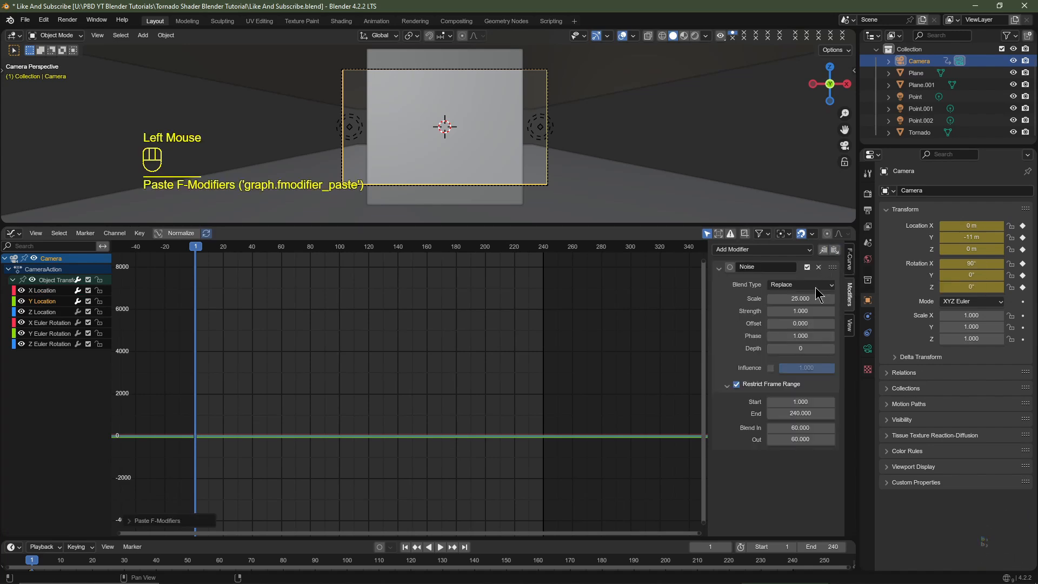
- Set the Y Location noise's Offset to about 661.1 and copy the modifier onto the Z Location curve
drag(795, 325, 807, 324)
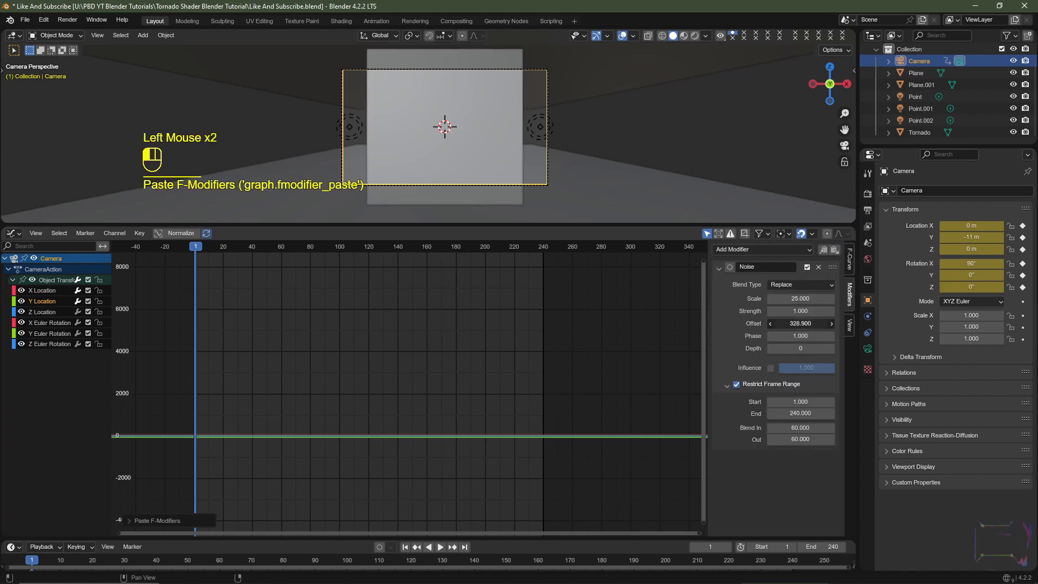
click(822, 249)
click(35, 311)
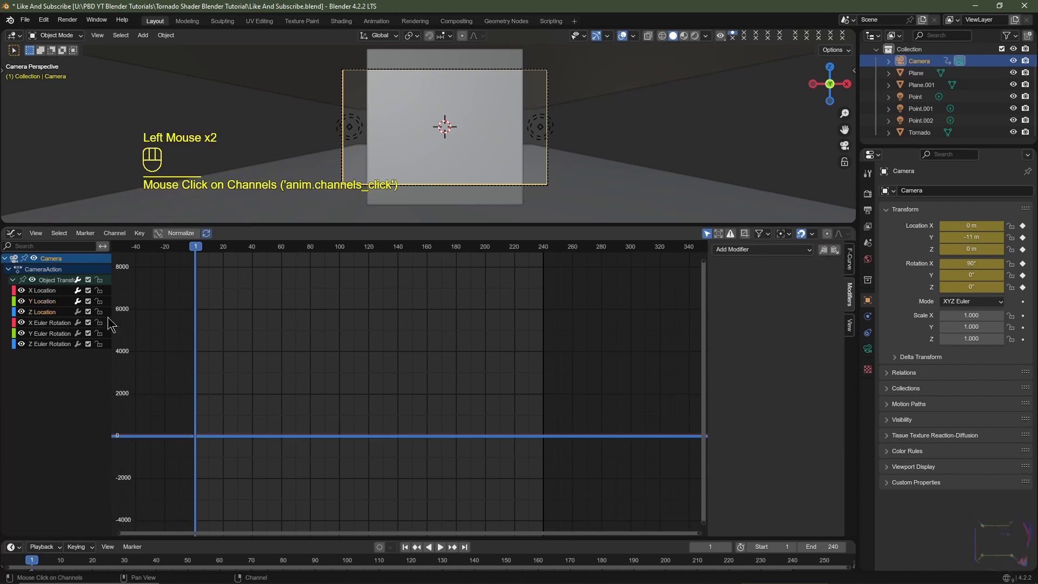
key(ctrl+z)
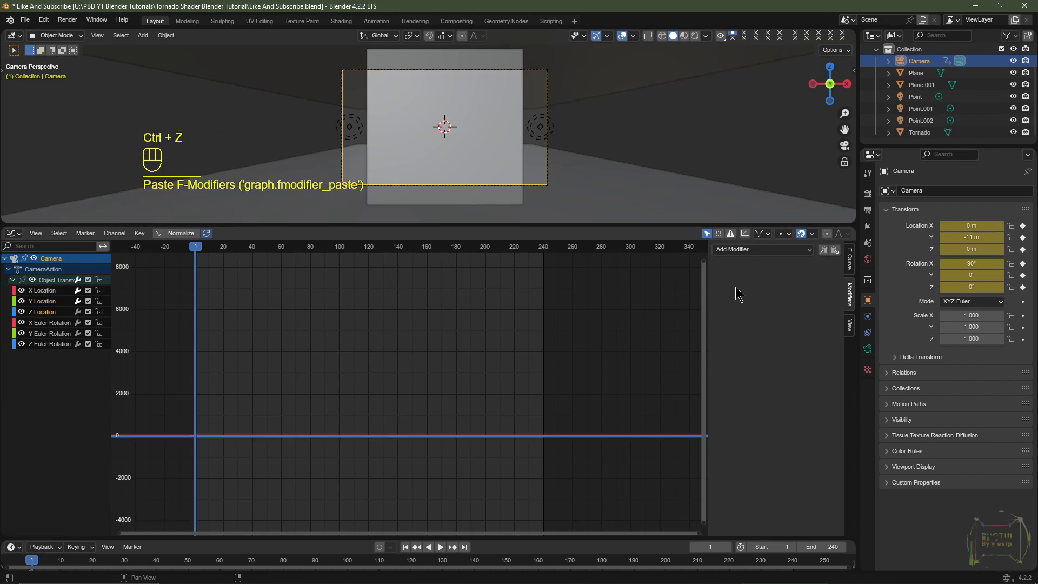
click(835, 250)
- Set the Z Location noise's Offset to about 989.3, play back the camera shake and return to frame 1
drag(800, 323, 810, 323)
click(494, 139)
key(space)
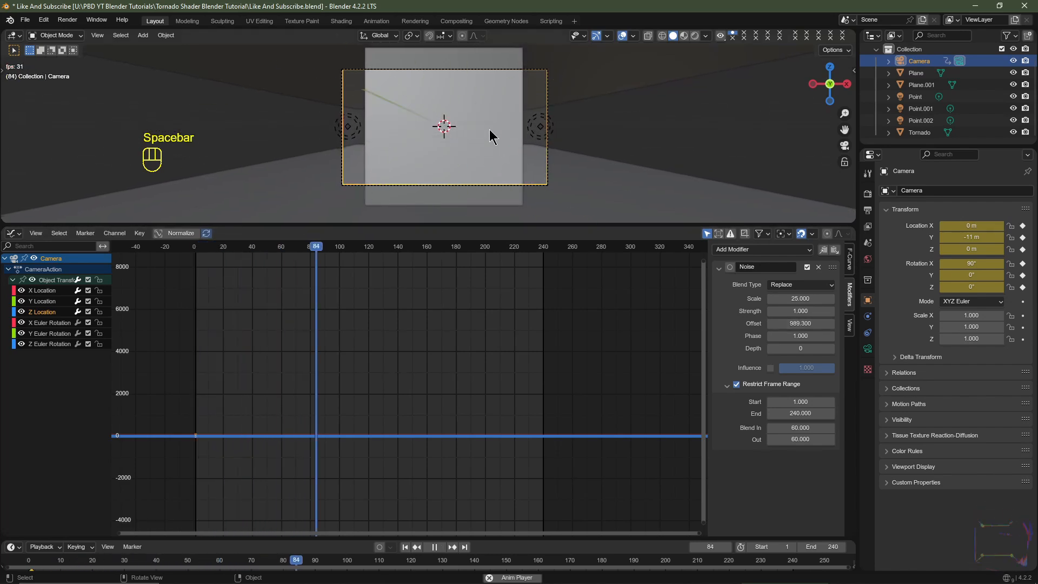
key(space)
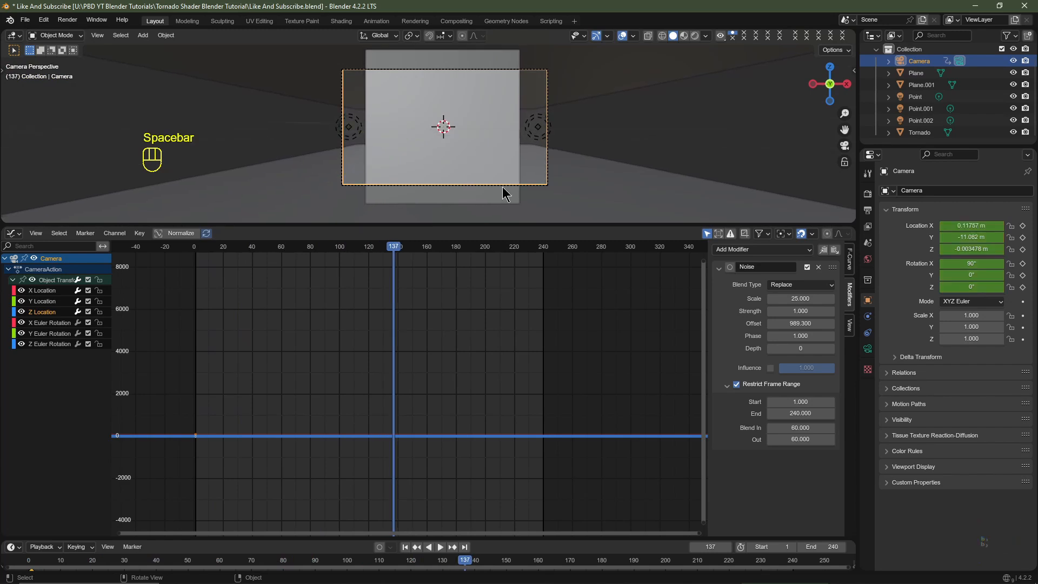
click(405, 547)
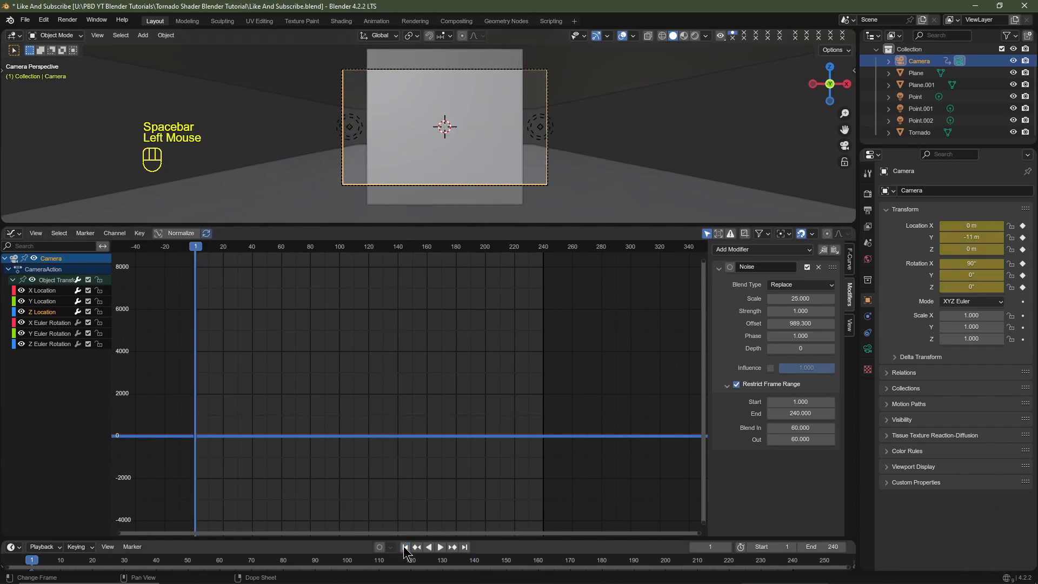
- Copy the Noise modifier onto the X Euler Rotation curve with a Strength of 0.25 and an Offset of about 1086.8
click(823, 250)
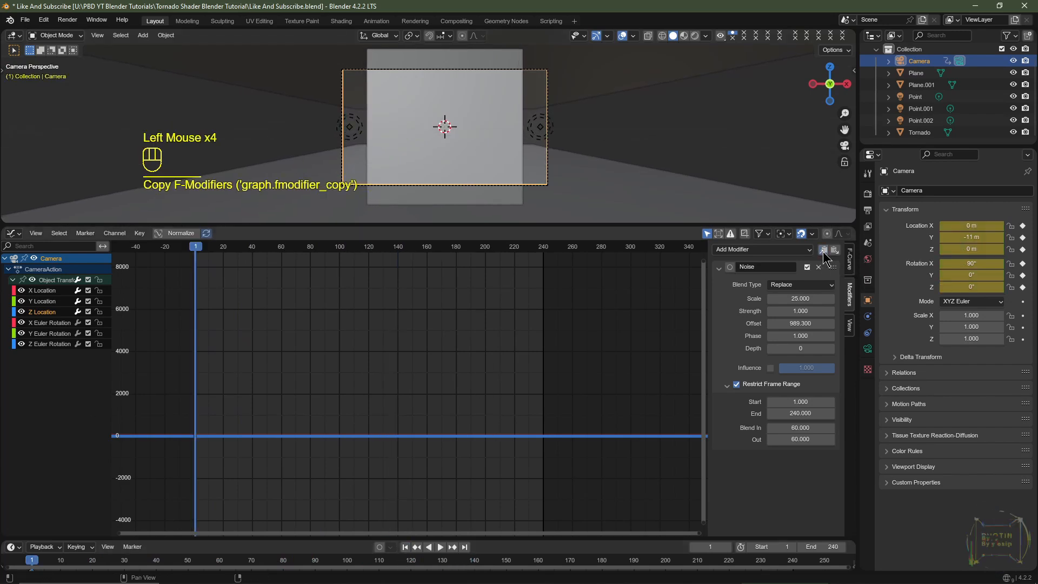
click(37, 323)
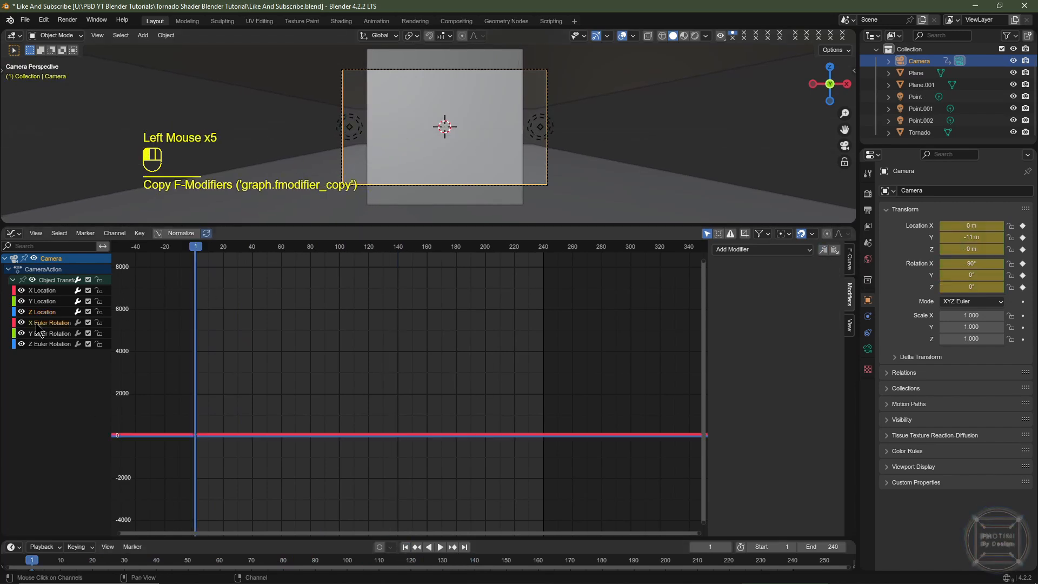
click(835, 250)
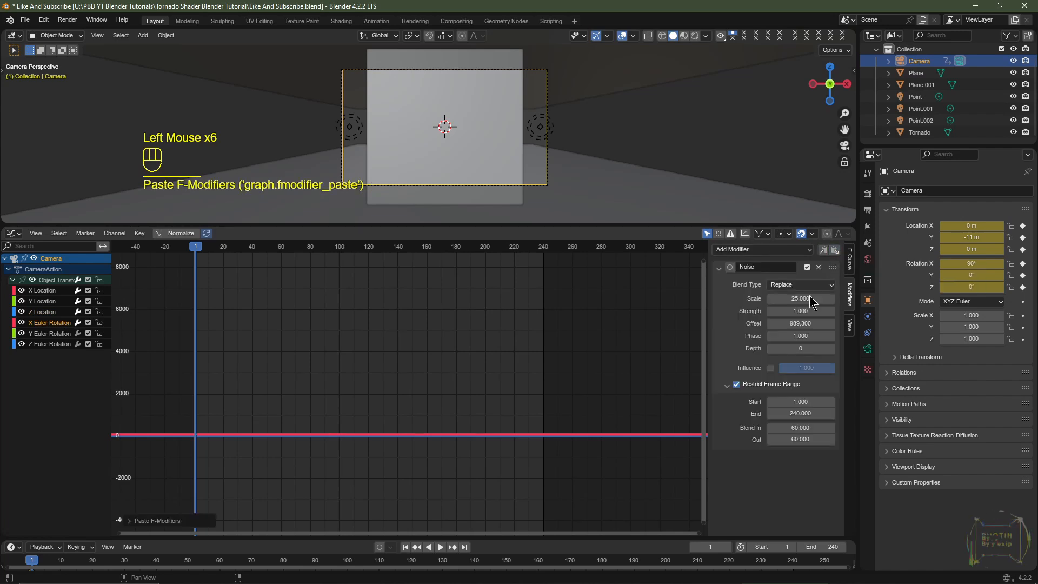
click(788, 312)
text(.25)
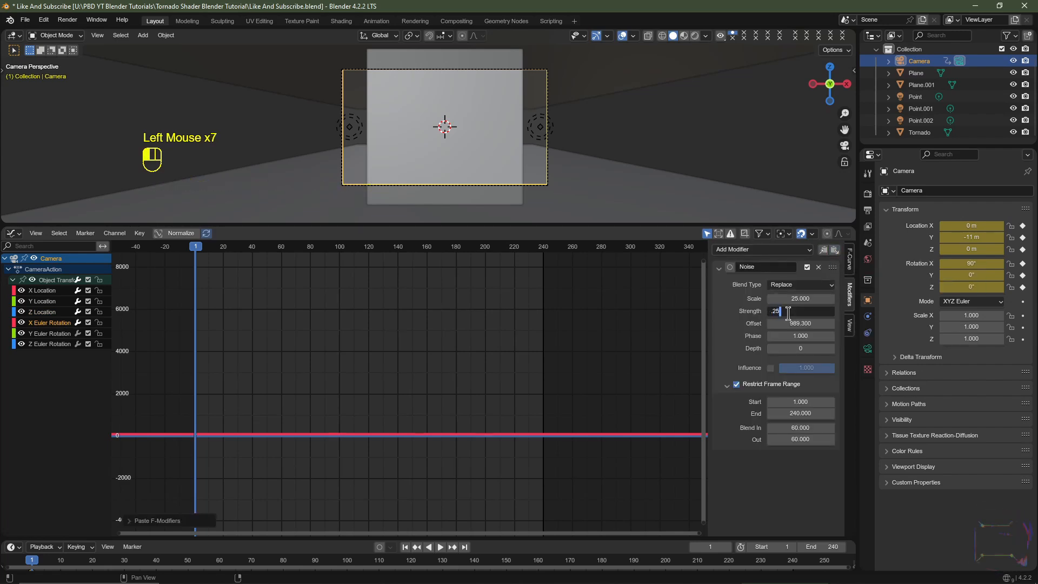
click(789, 323)
drag(789, 324, 800, 323)
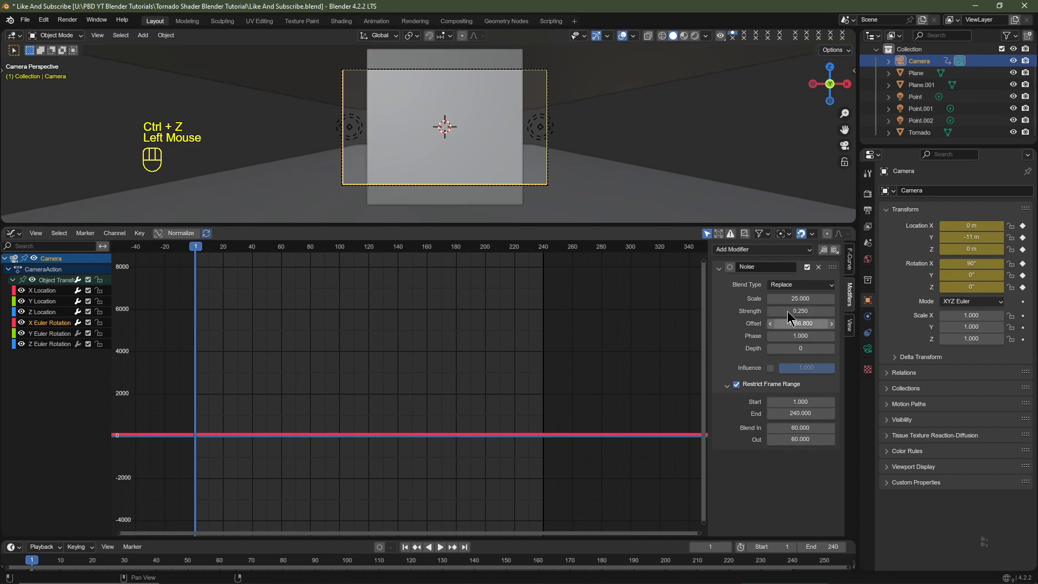
- Copy the X Euler Rotation noise onto the Y Euler Rotation curve and set its Offset to about 1439.9
click(823, 250)
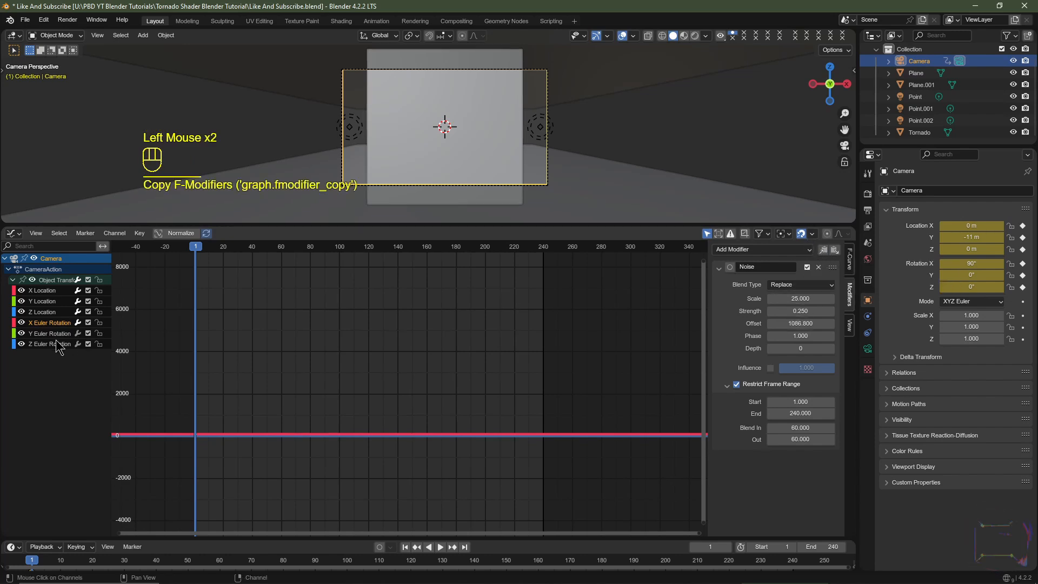
click(48, 335)
click(835, 251)
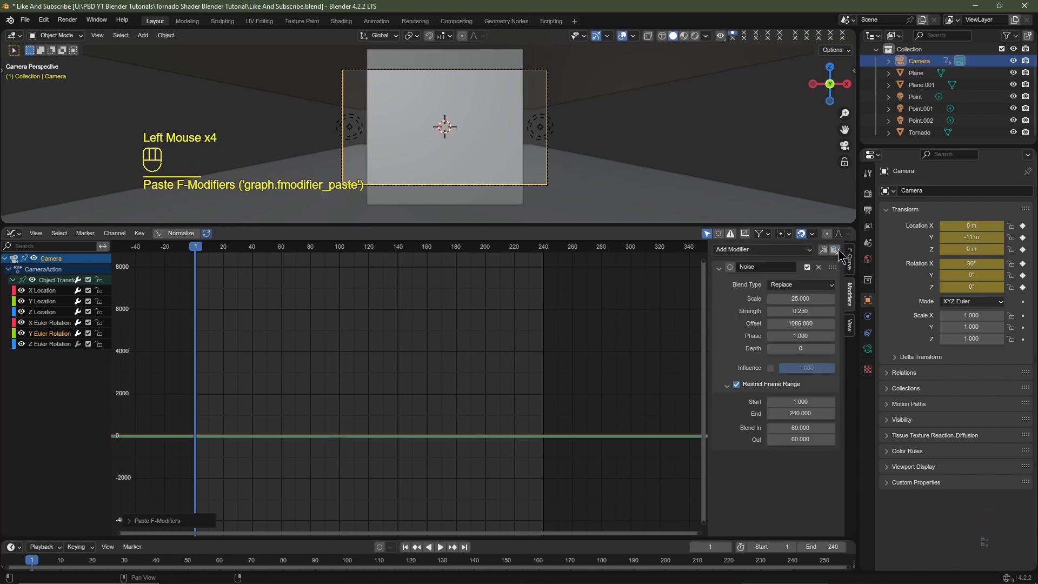
drag(784, 323, 806, 323)
- Copy the noise onto the Z Euler Rotation curve with an Offset of about 1738.2 and play back the shake
click(822, 250)
click(39, 343)
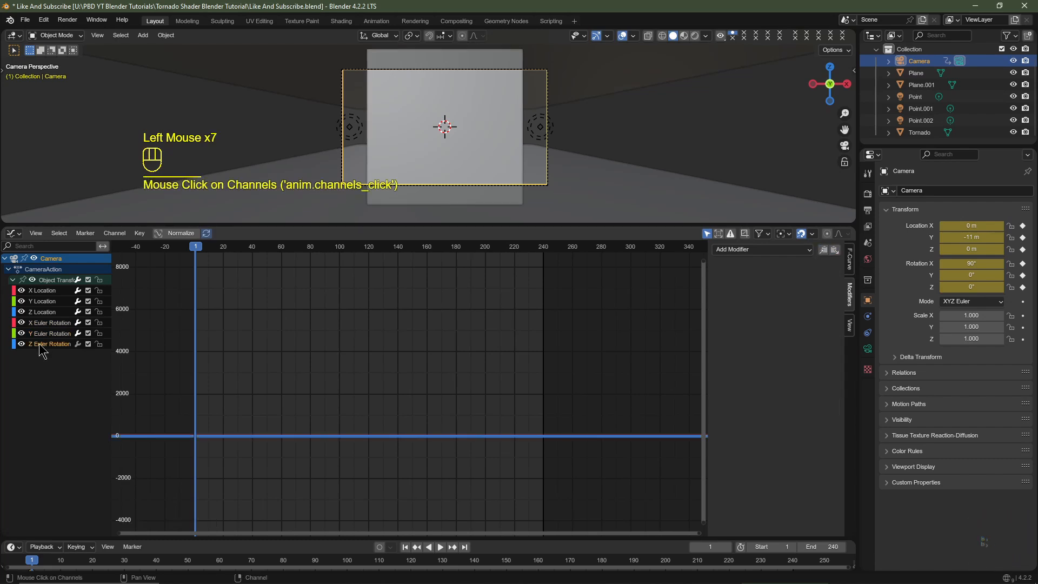
click(834, 250)
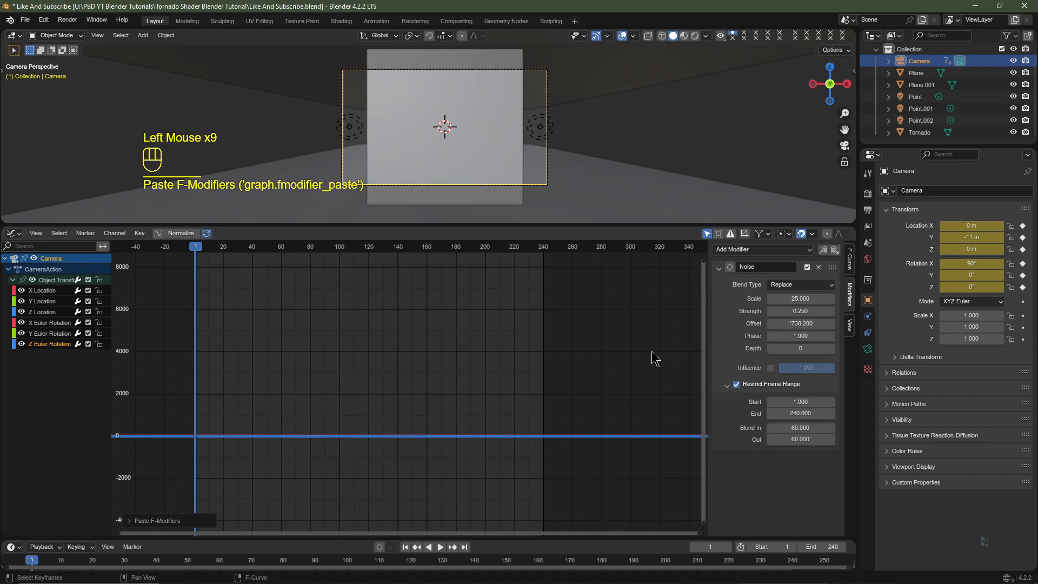
key(space)
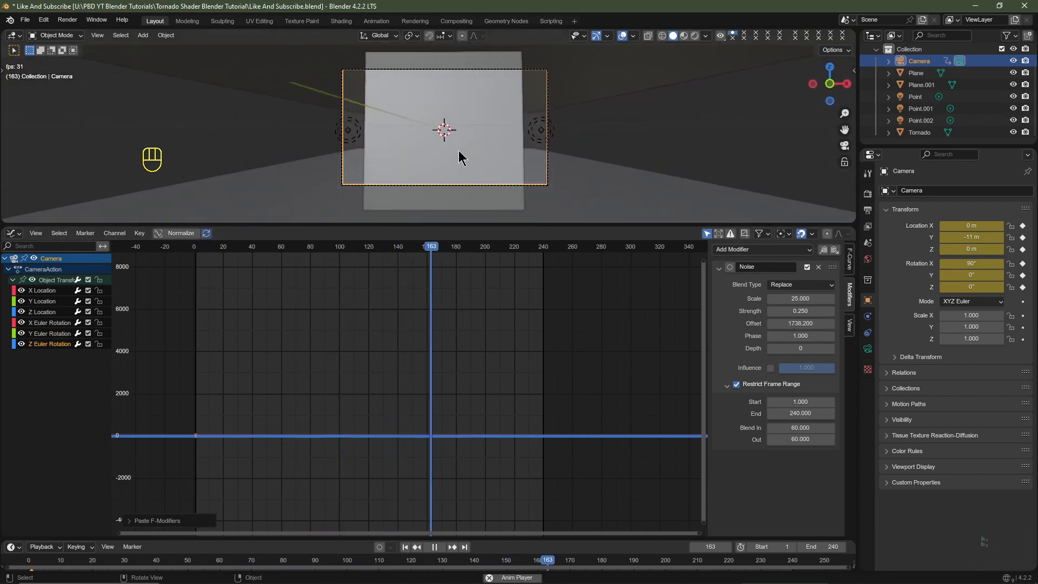
key(space)
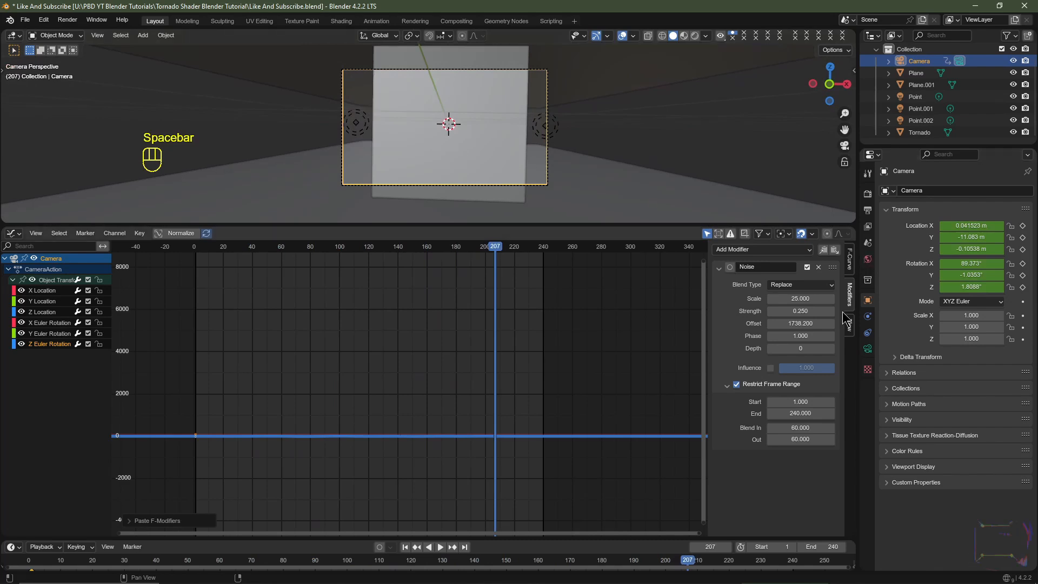
- Set the noise Strength to 0.1 on the Z, Y and X Euler Rotation curves and preview the animation
click(792, 312)
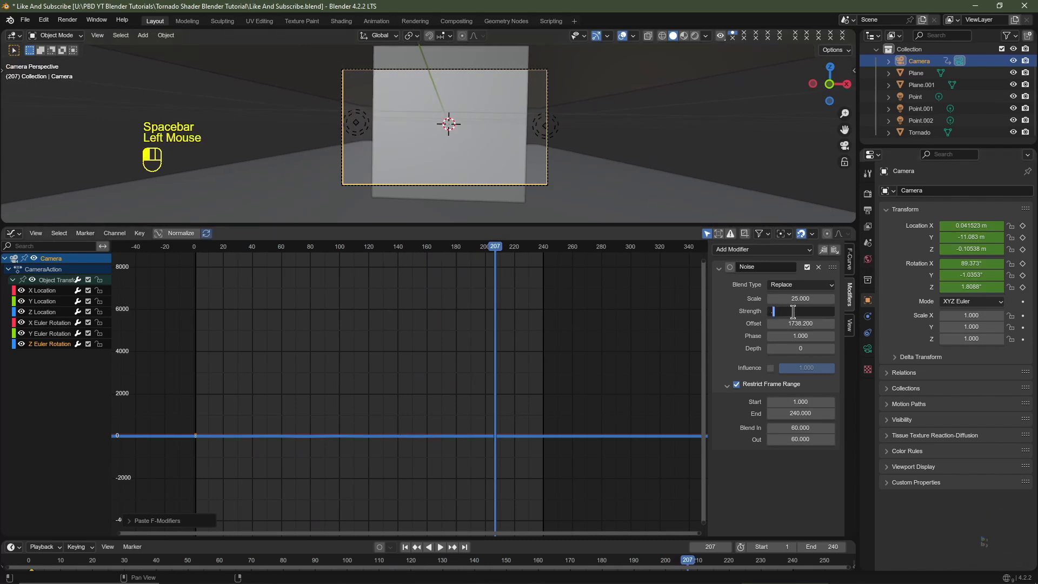
key(Return)
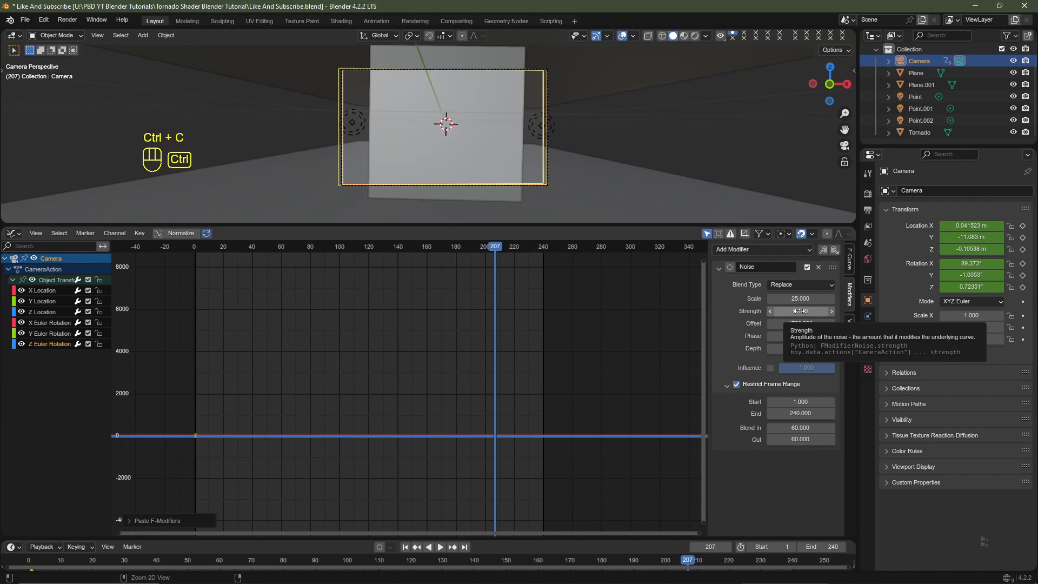
click(53, 333)
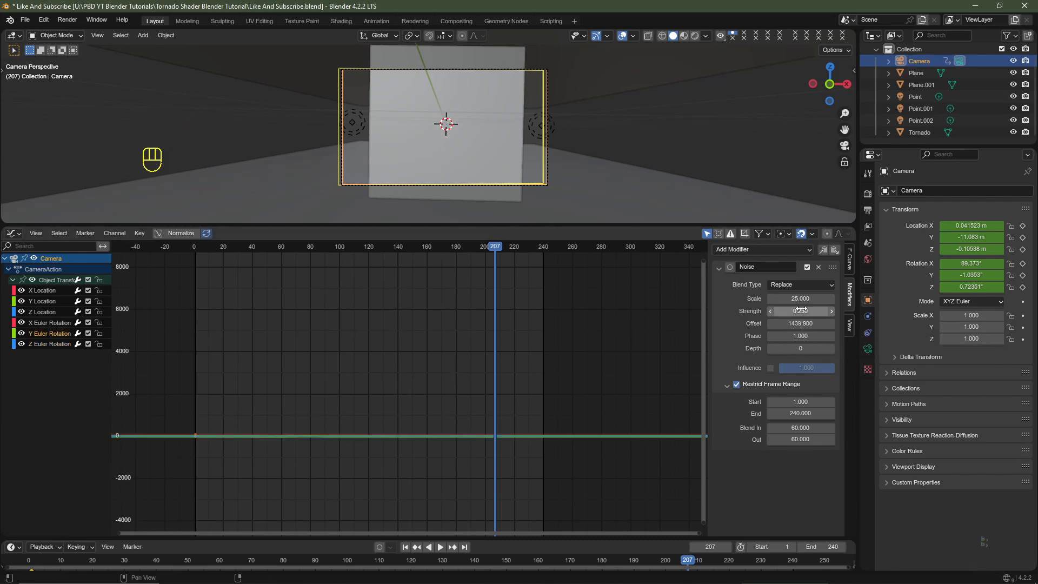
key(ctrl+v)
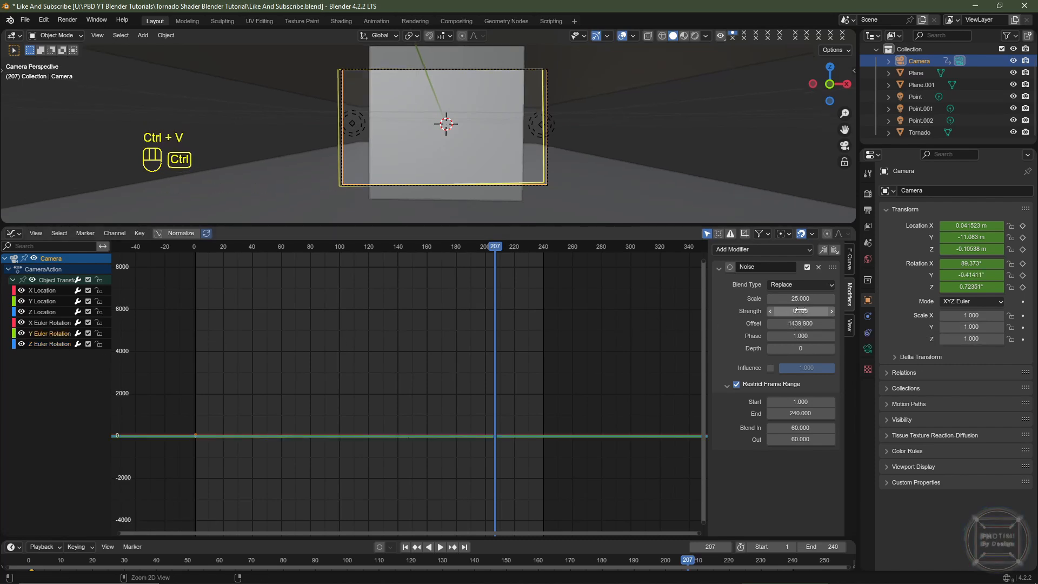
click(40, 323)
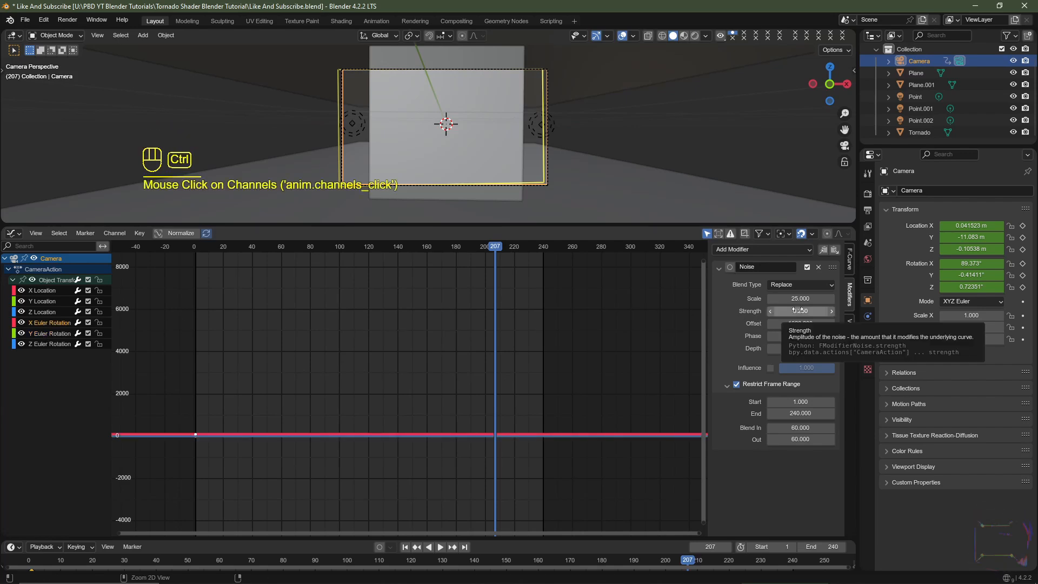
key(ctrl+v)
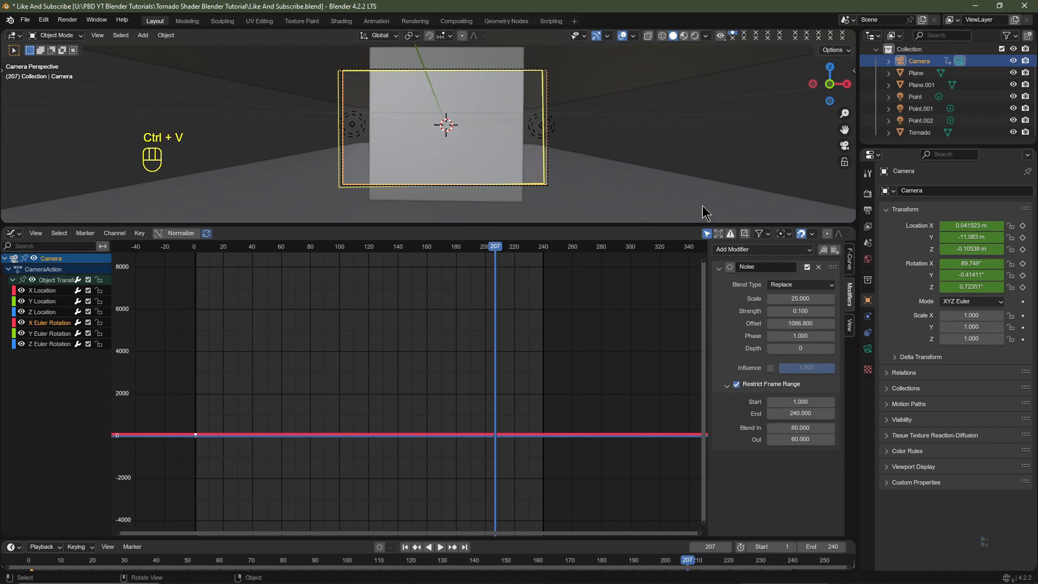
key(space)
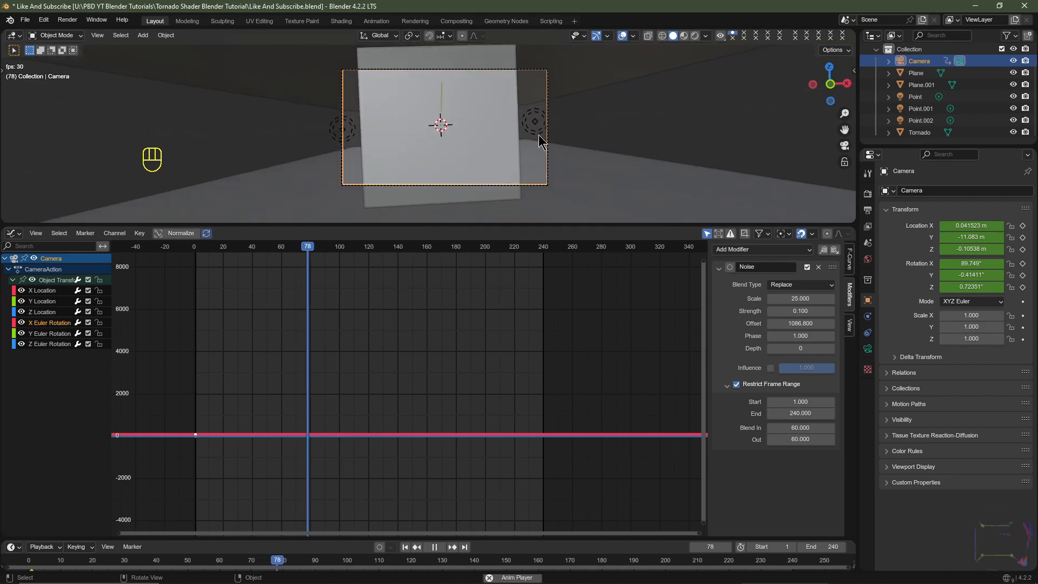
key(space)
- Scale the floor plane below the tornado by a factor of 2
scroll(618, 165, up, 1)
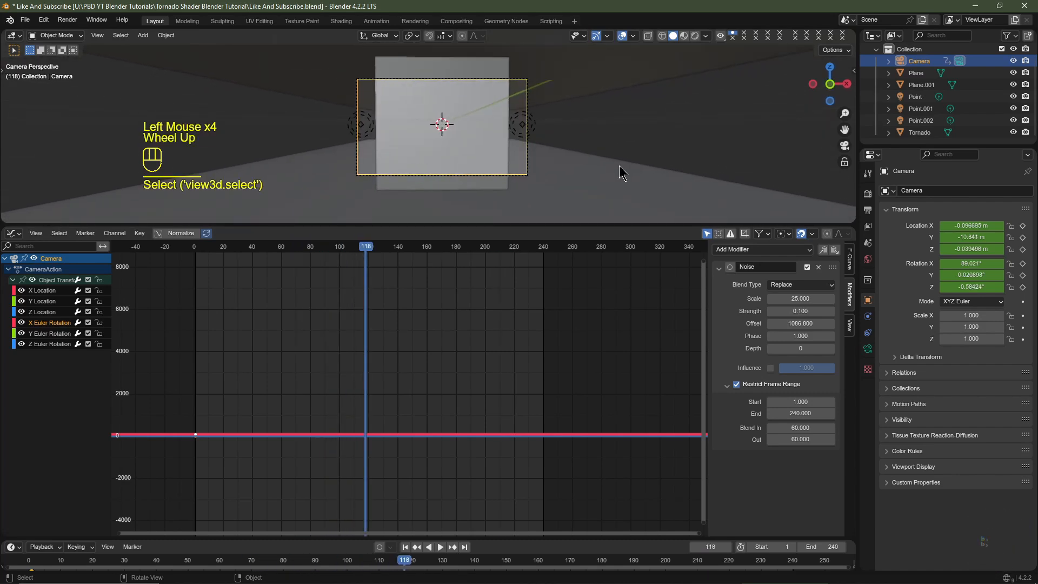
click(573, 173)
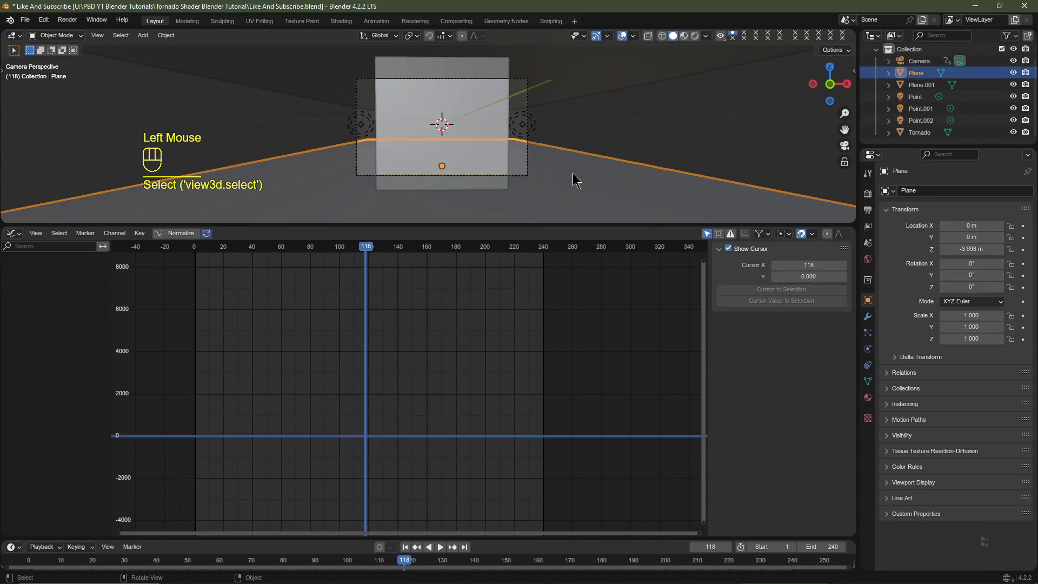
key(s)
key(2)
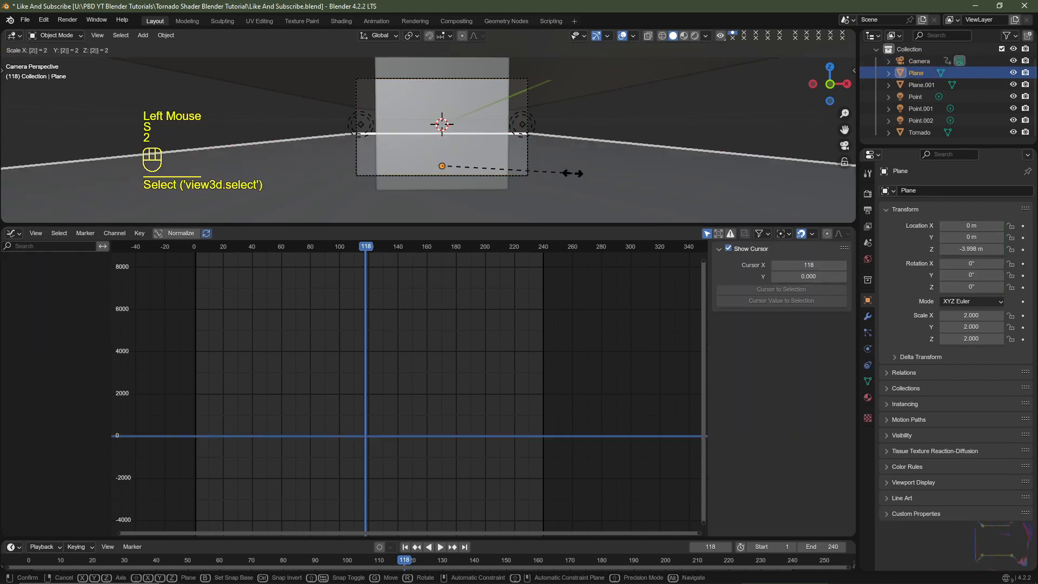
key(Return)
- Scale the ceiling plane above the tornado by a factor of 2
click(585, 76)
click(585, 75)
click(585, 76)
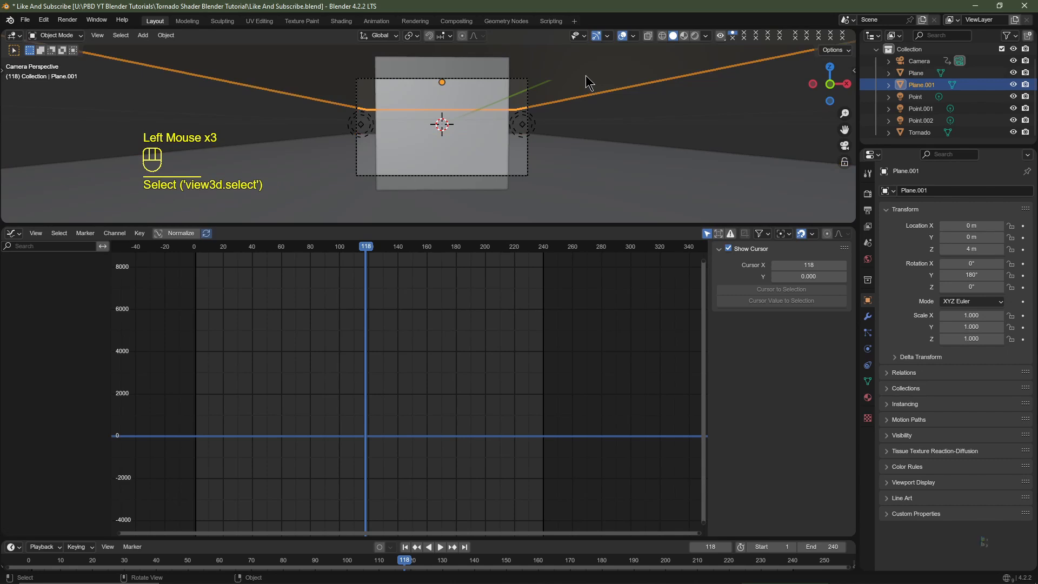
key(s)
key(2)
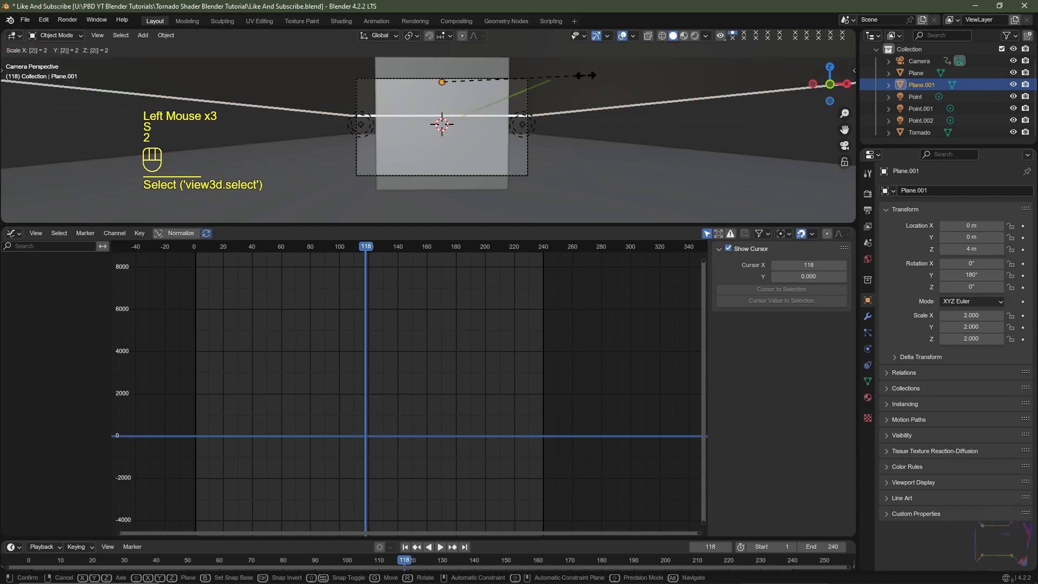
key(Return)
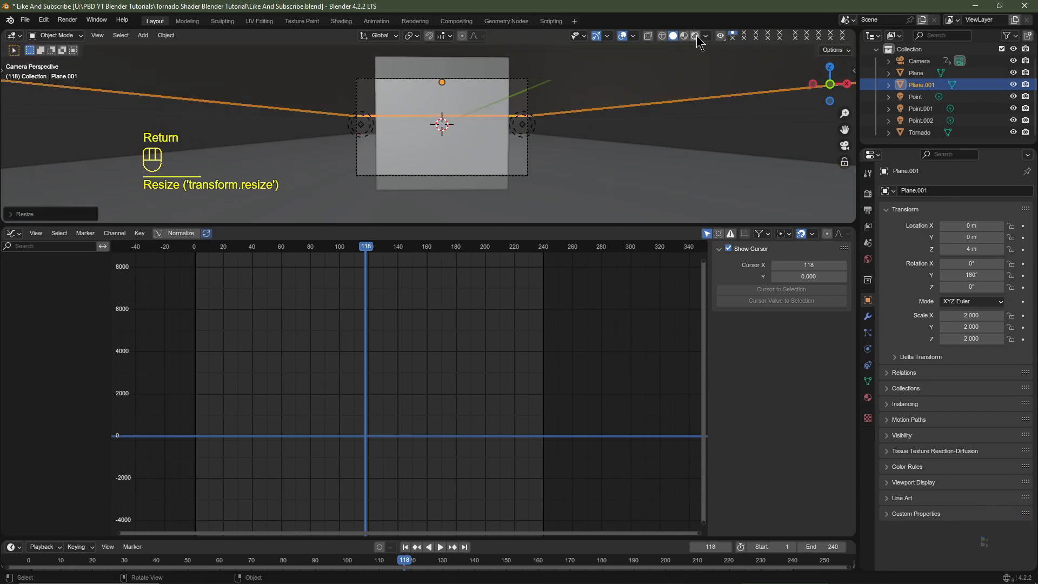
- Show the camera view in rendered shading and return to frame 1
click(695, 36)
scroll(595, 178, up, 3)
scroll(535, 187, down, 1)
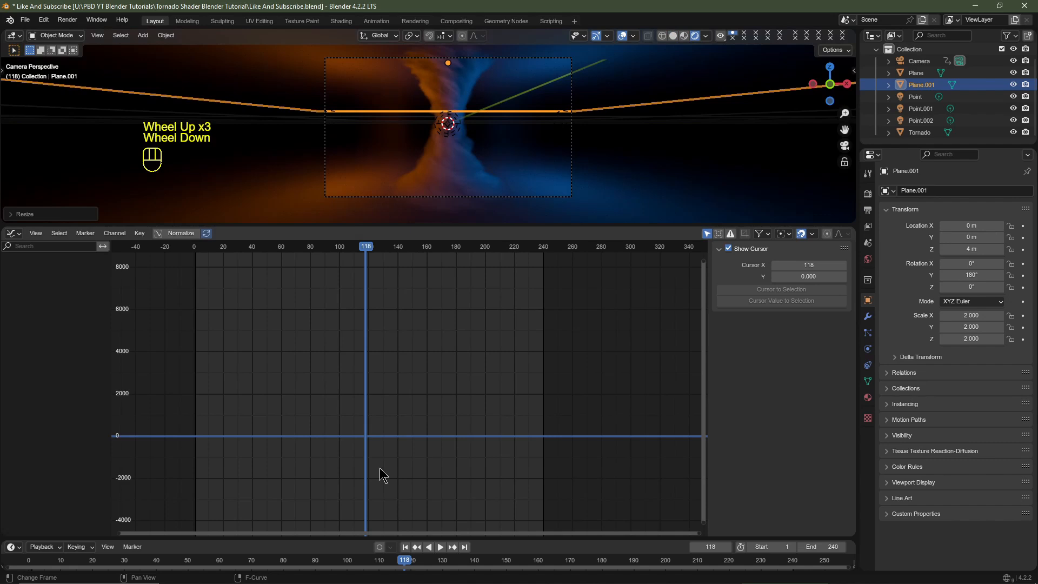
click(405, 546)
- Review the scene's render settings and its output format, frame range and file settings
click(868, 193)
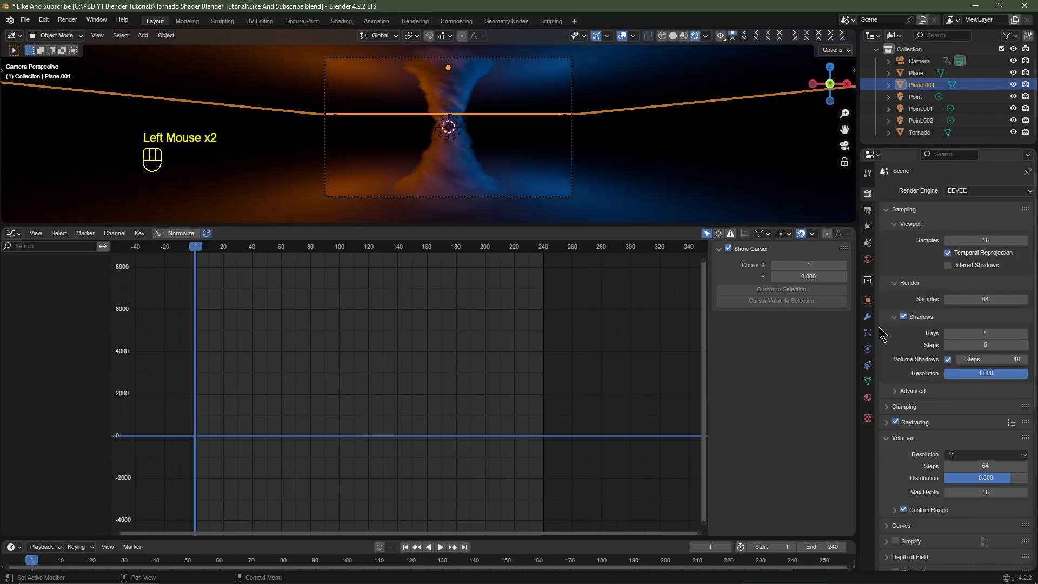
click(867, 210)
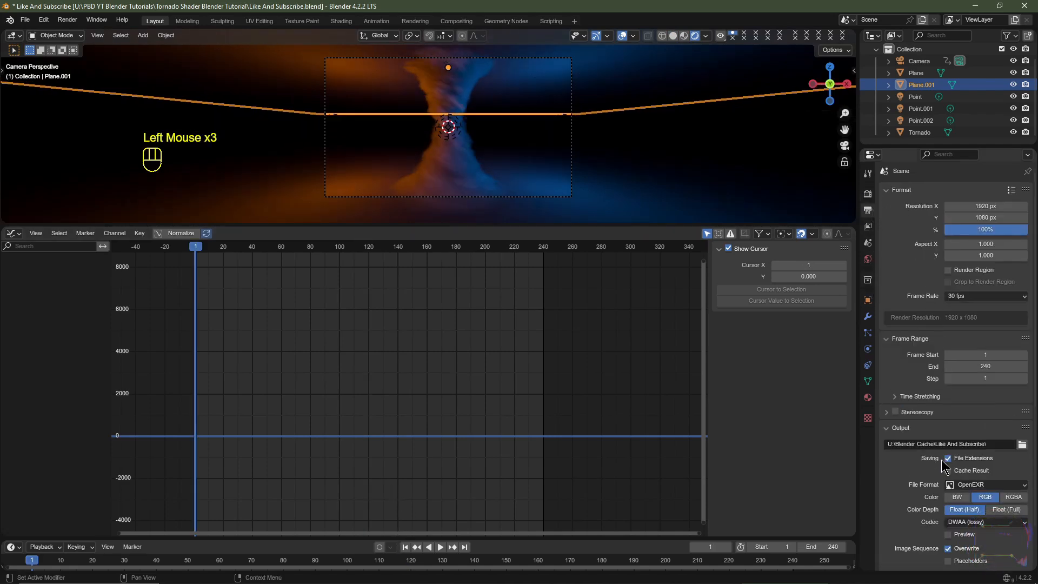
scroll(941, 416, down, 1)
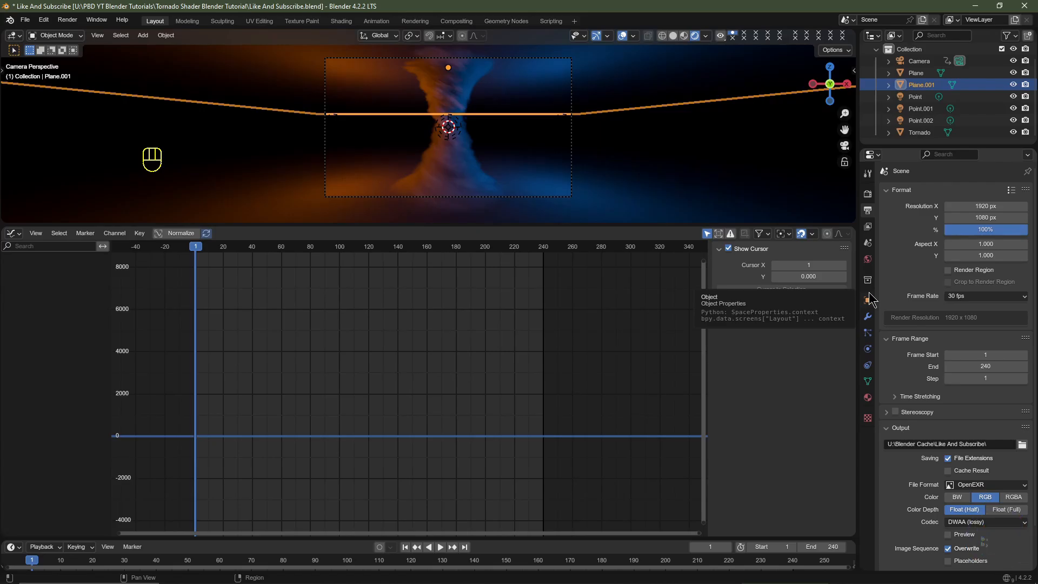